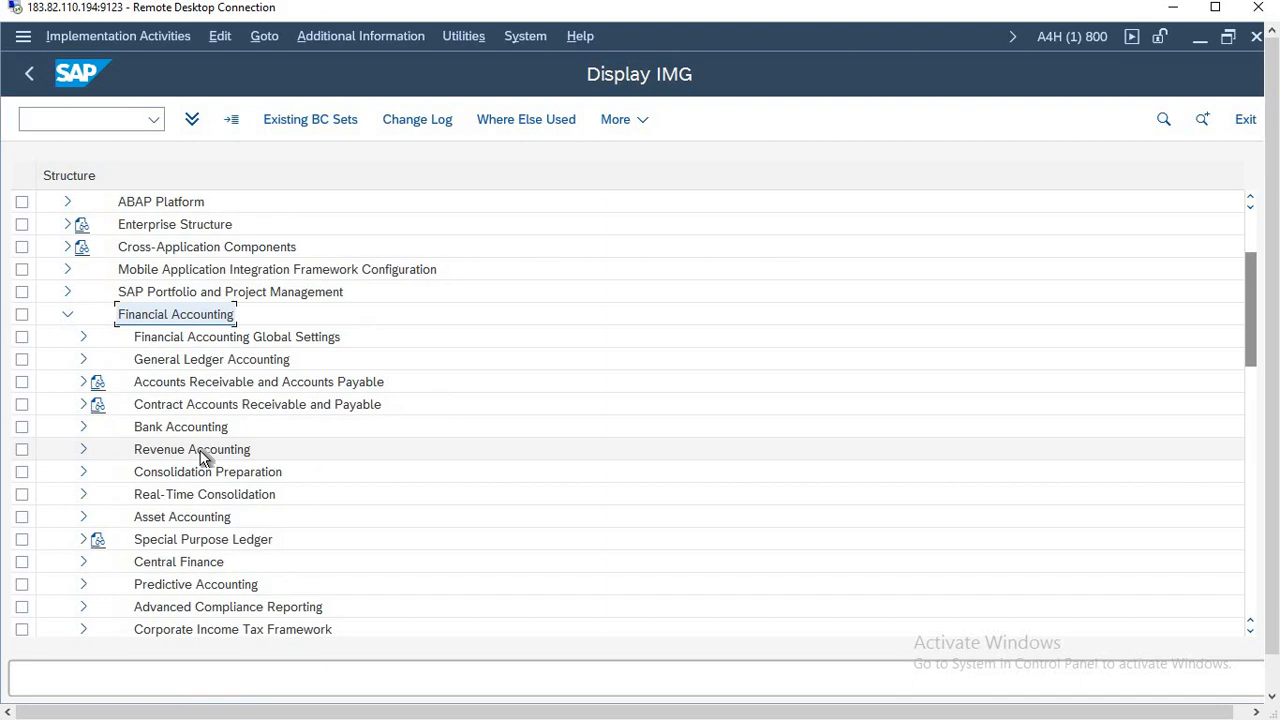
- Expand General Ledger Accounting > Business Transactions > Bank Account Interest Calculation > Interest Calculation Global Settings to Define Interest Calculation Types
key("Down")
key("Down")
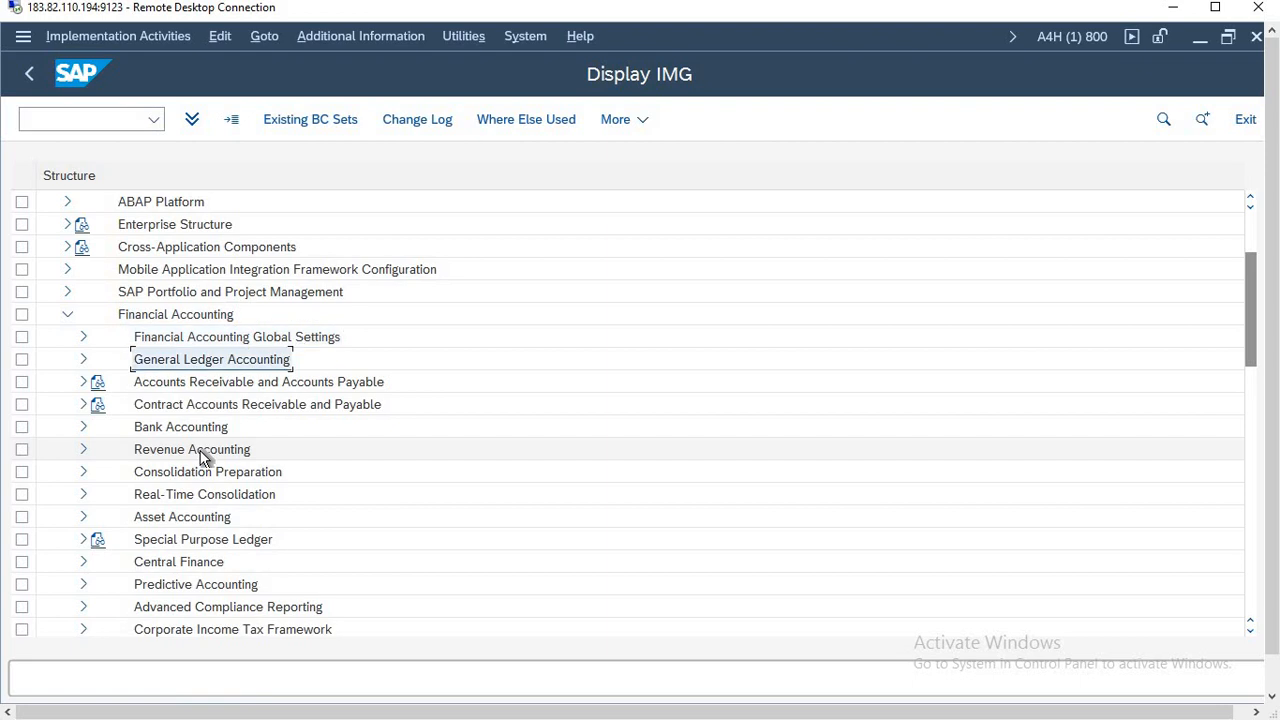
key("Right")
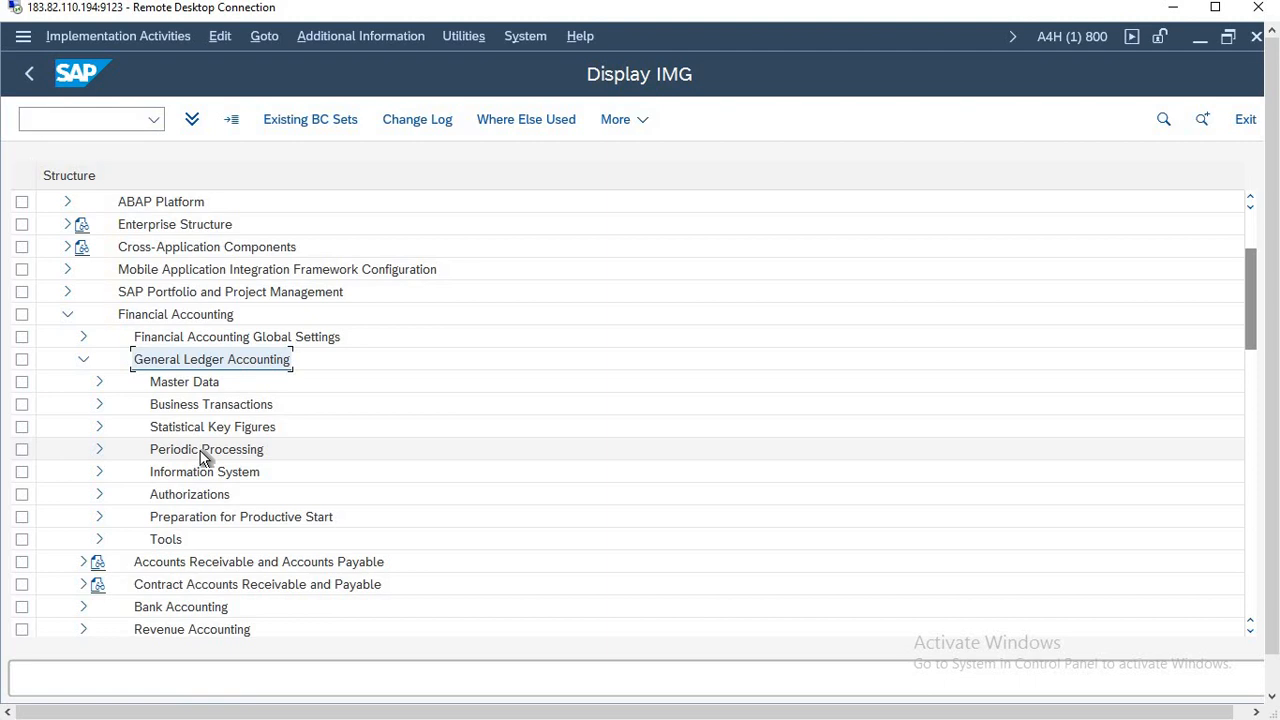
key("Down")
key("Down")
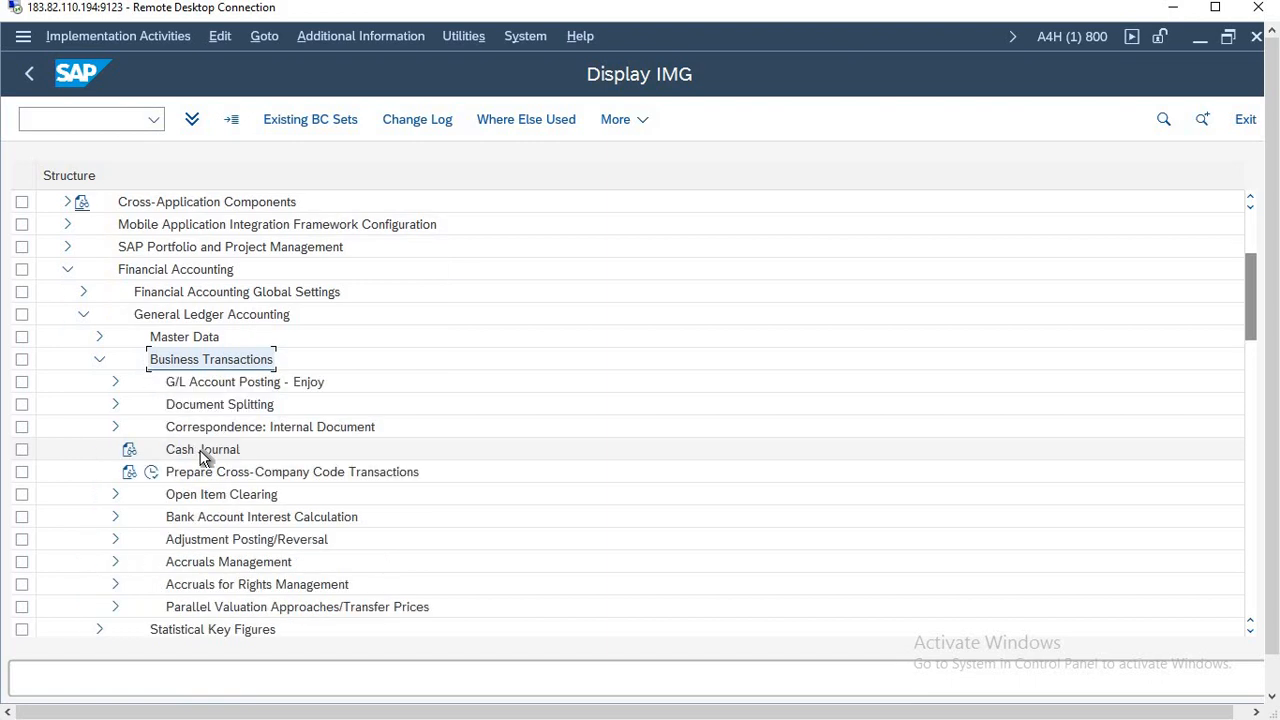
key("Down")
key("Down")
key("Down")
key("Down")
key("Down")
key("Down")
key("Down")
key("Down")
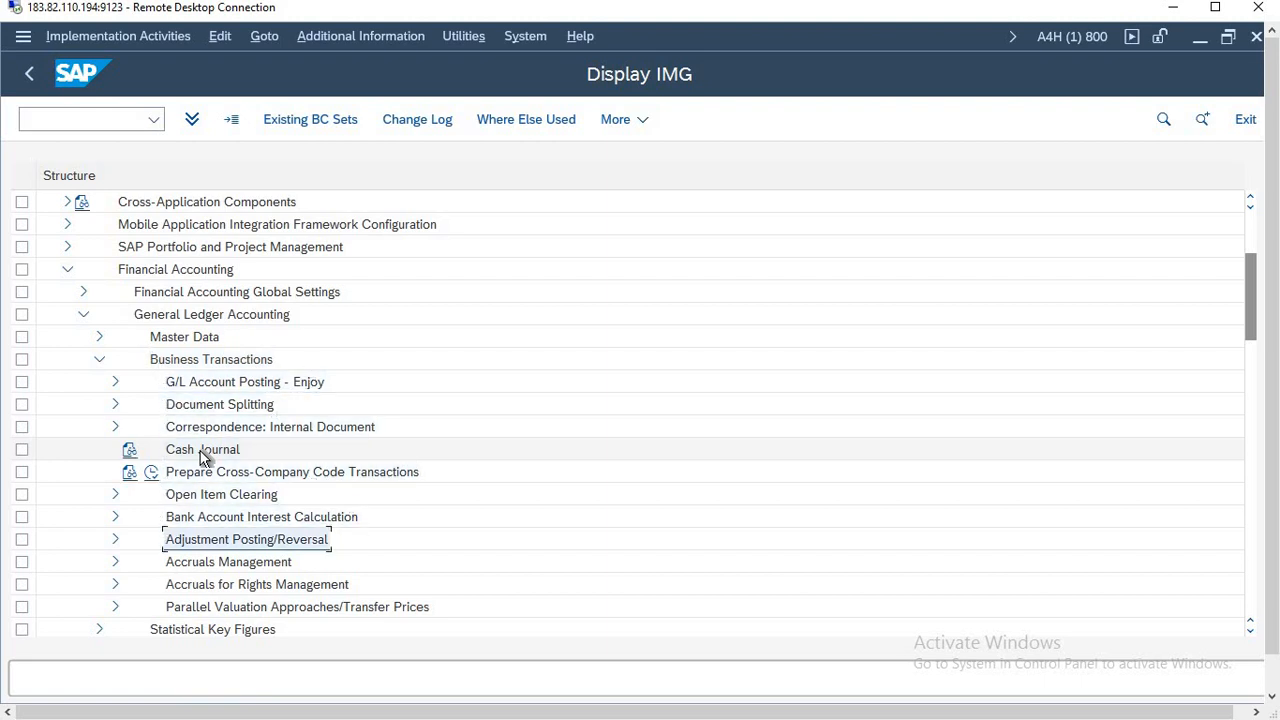
key("Up")
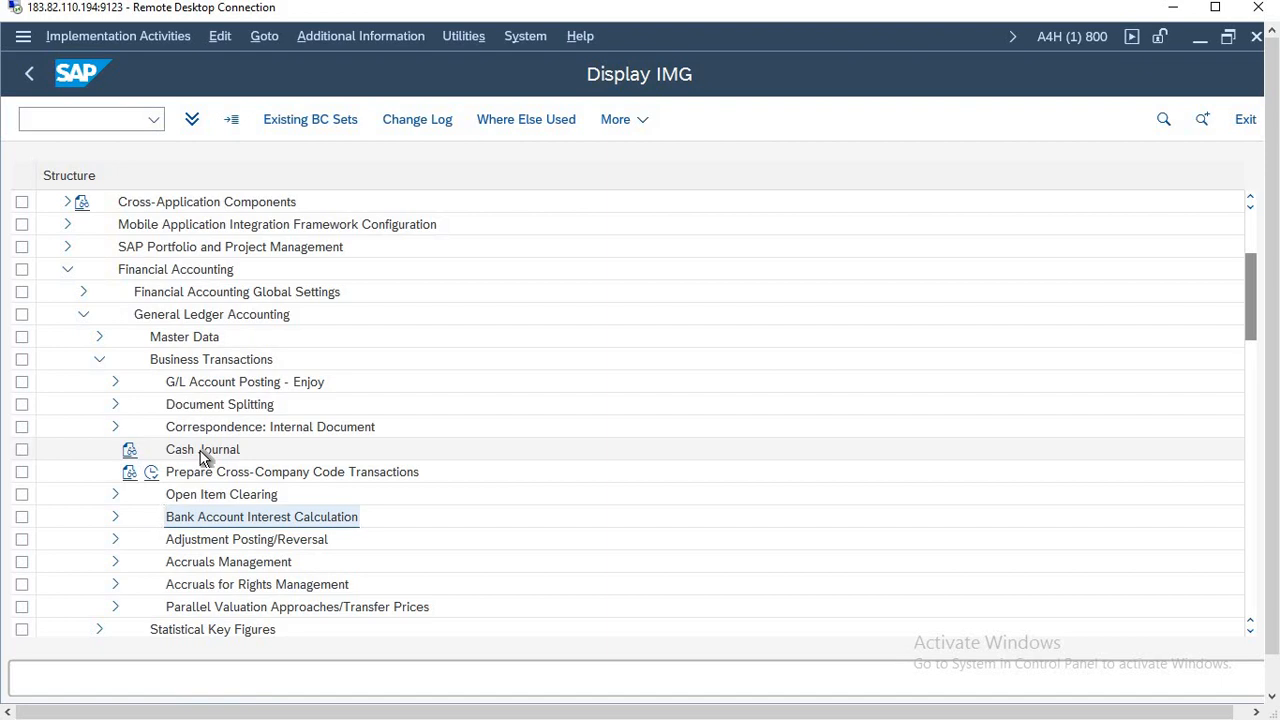
key("Right")
key("Down")
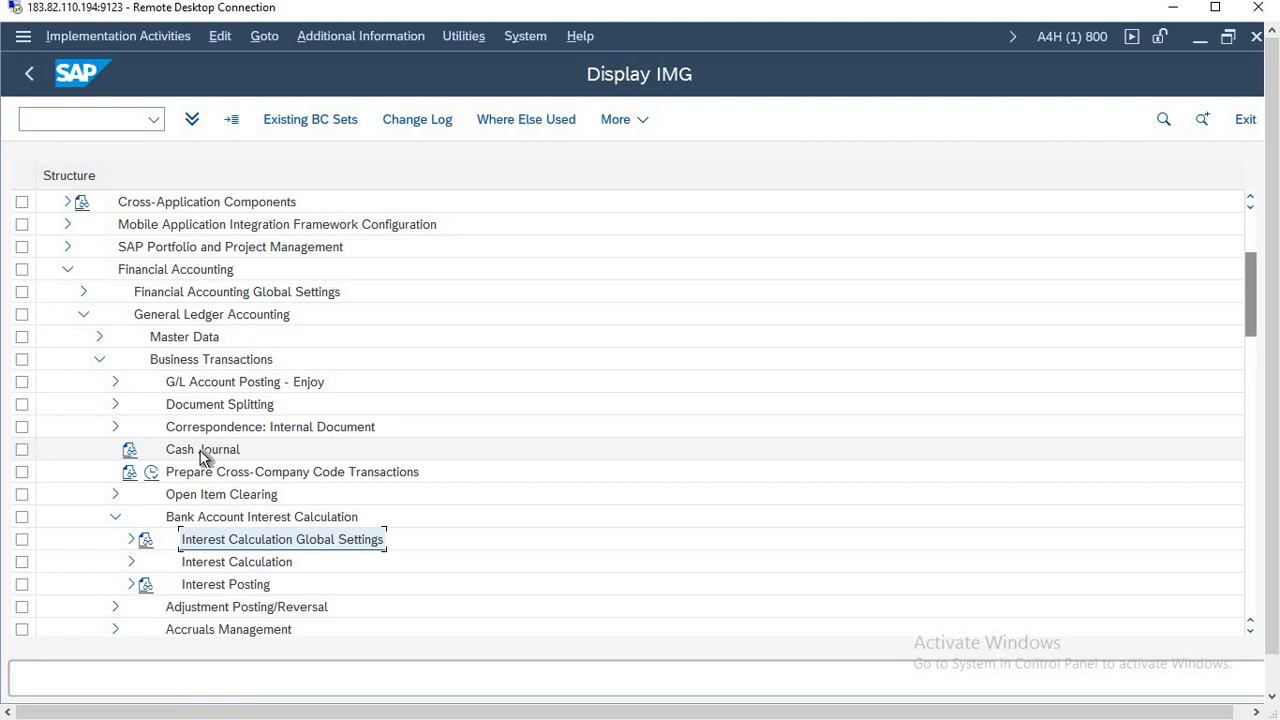
key("Right")
key("Down")
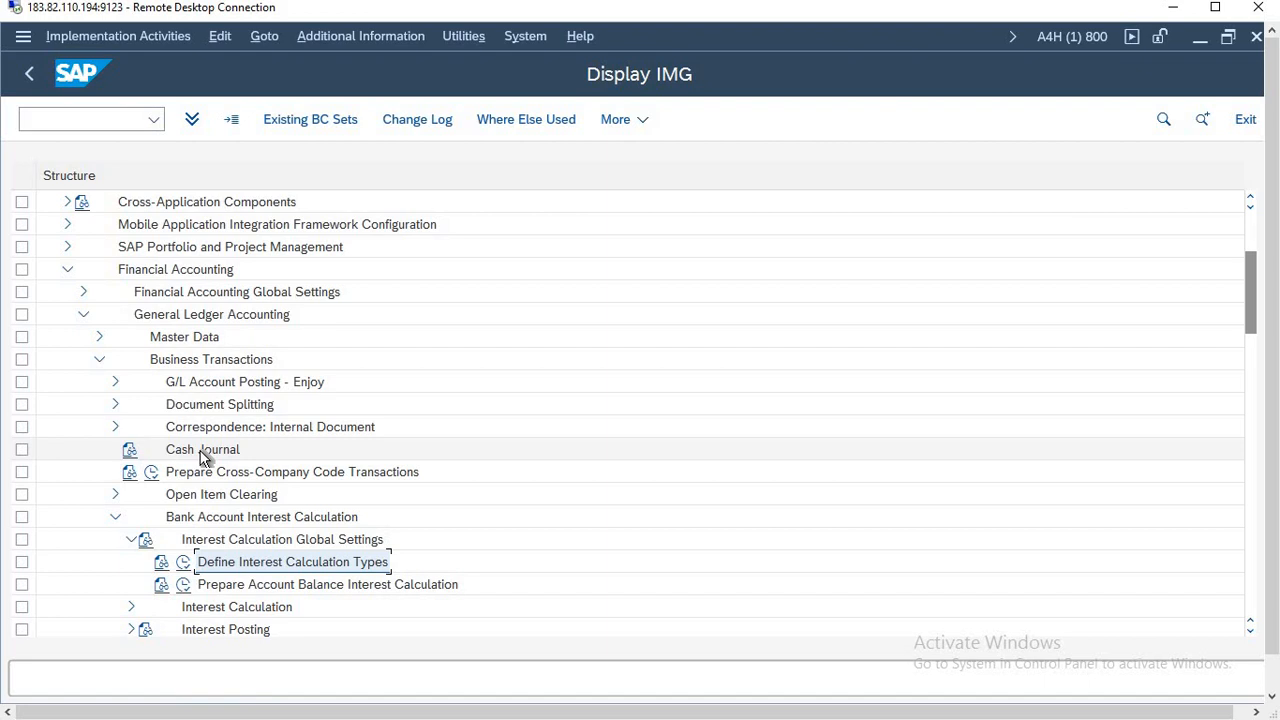
key("Up")
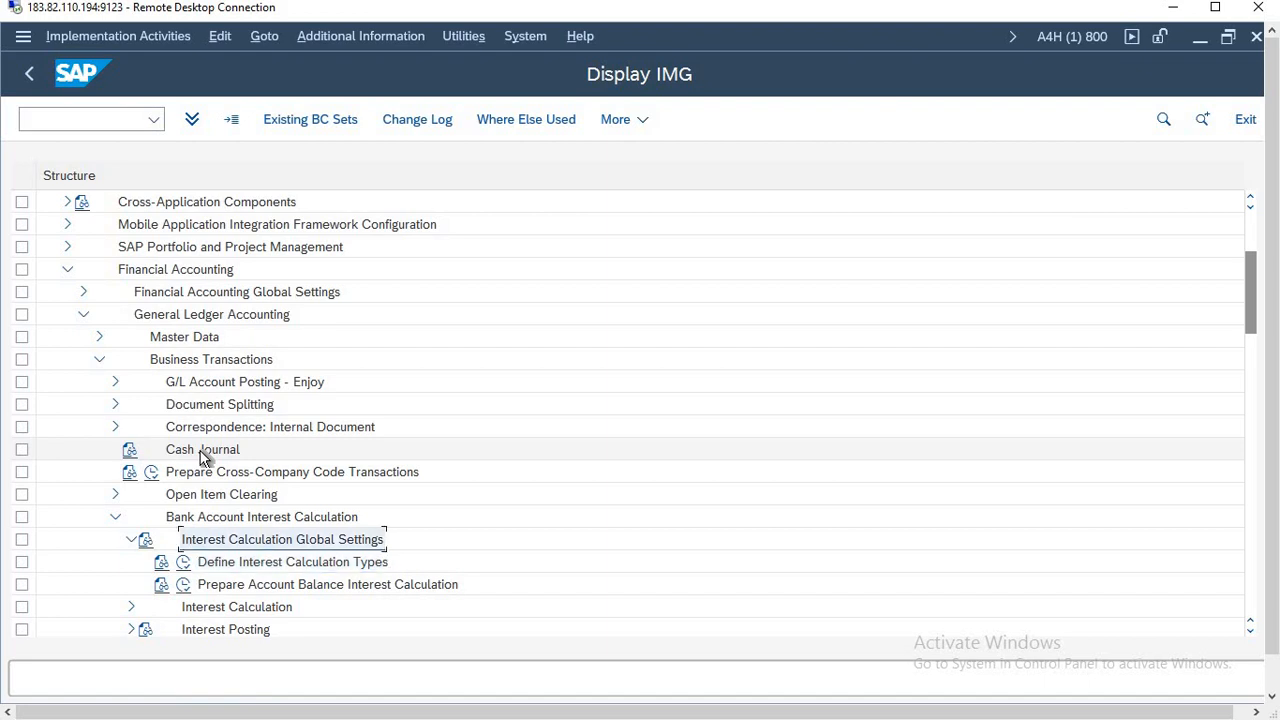
key("Down")
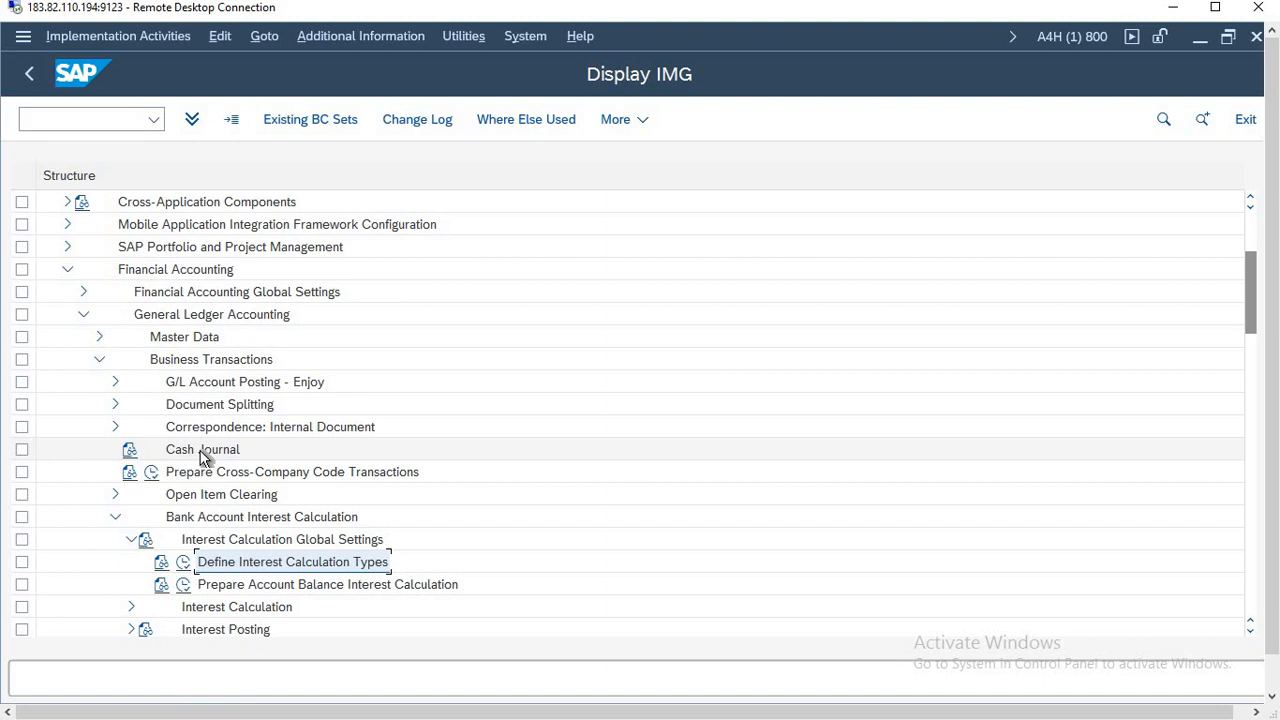
- Run Define Interest Calculation Types, select the D1 indicator and copy it as a new entry
left_click(181, 568)
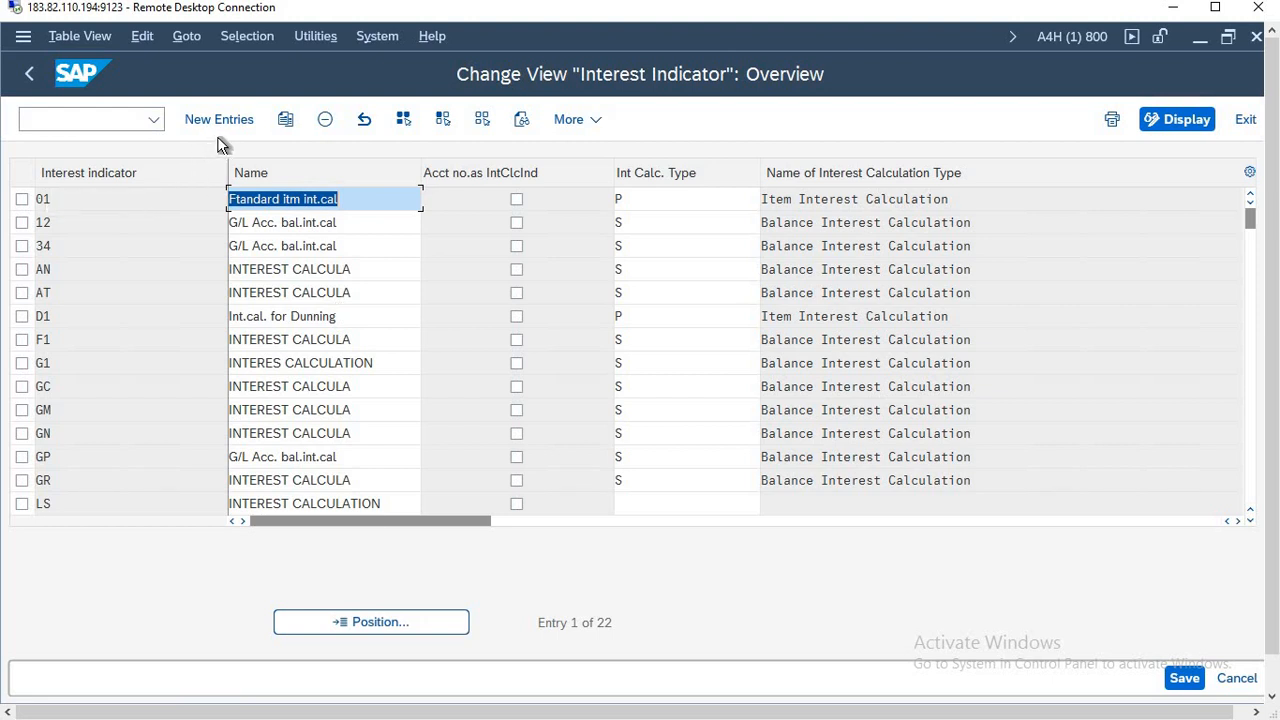
left_click(220, 118)
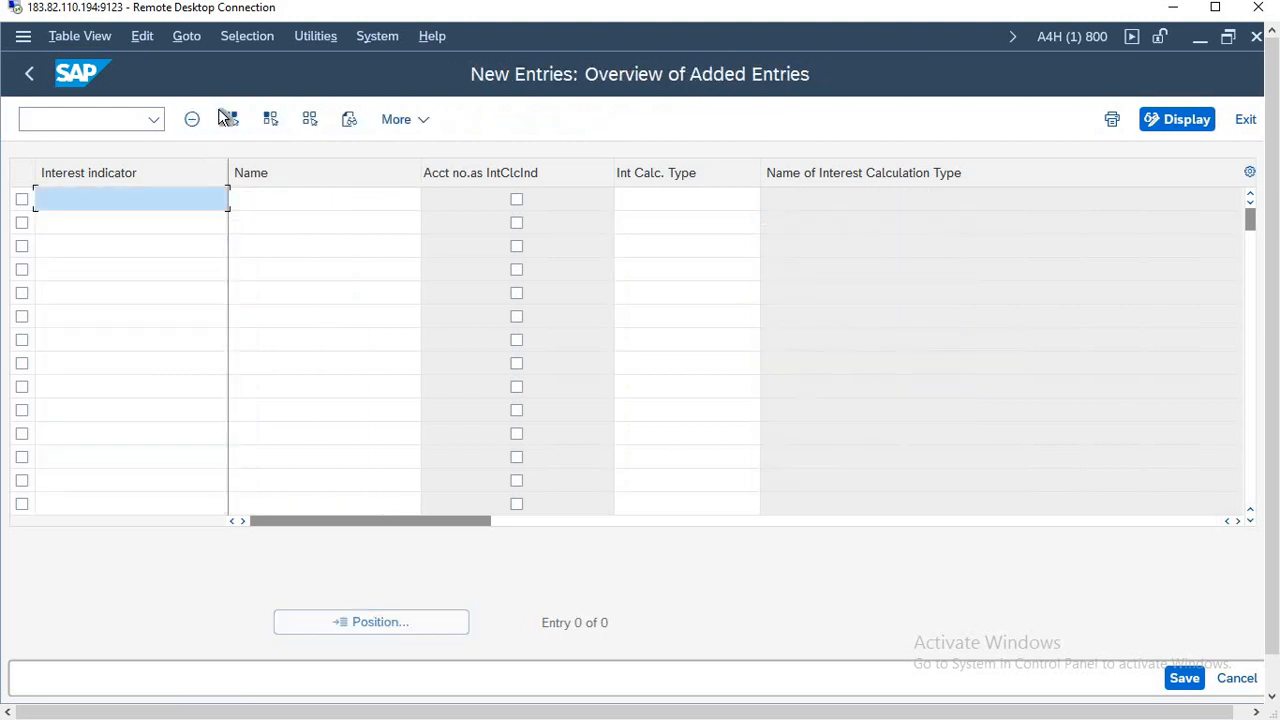
left_click(29, 74)
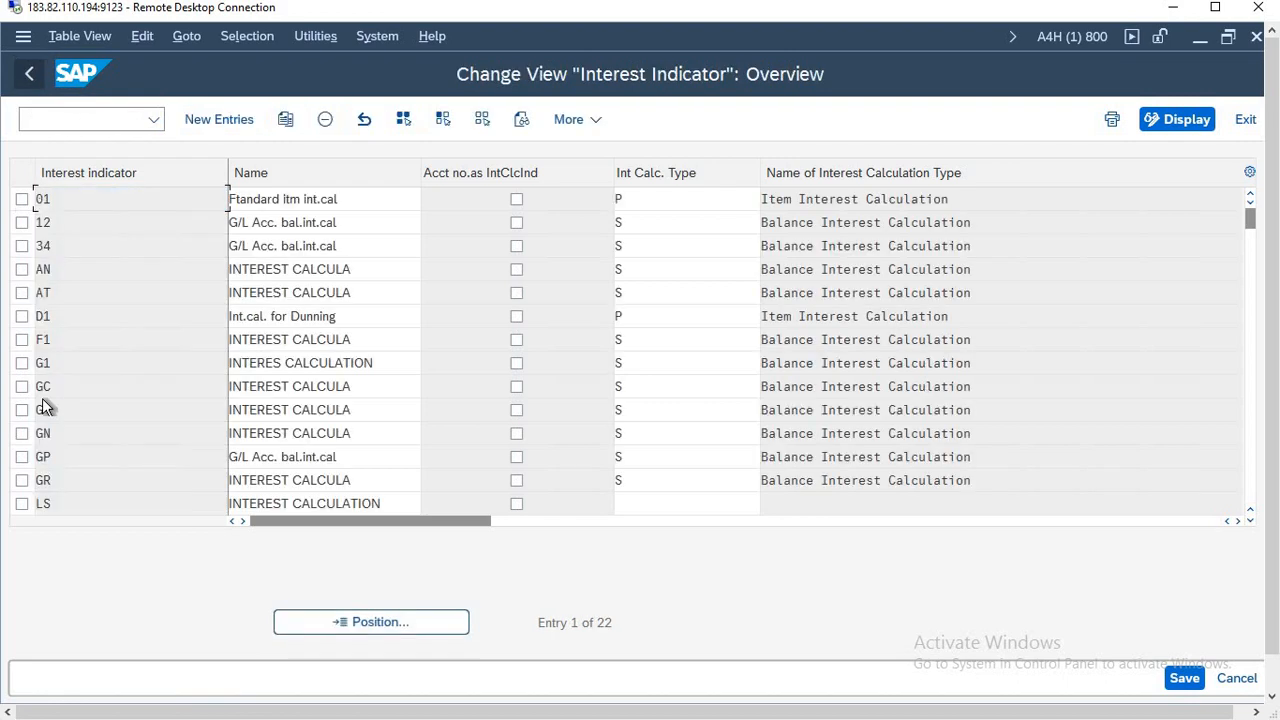
left_click(21, 317)
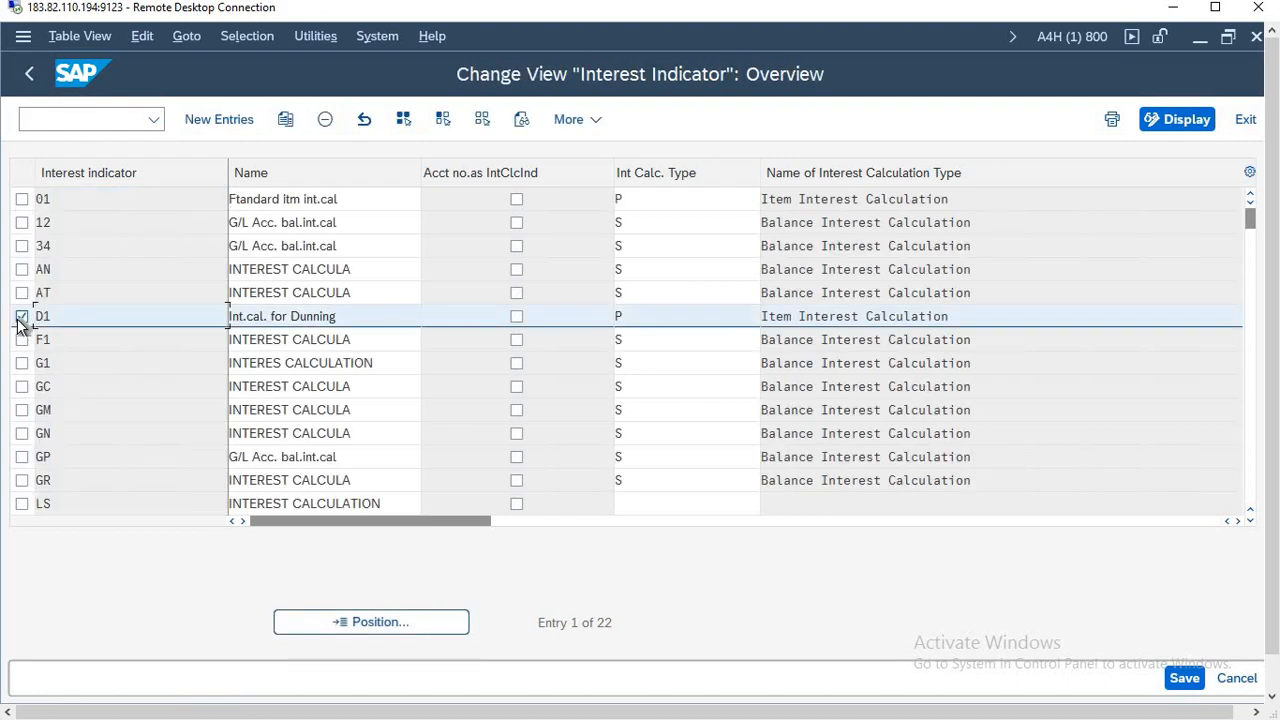
left_click(289, 121)
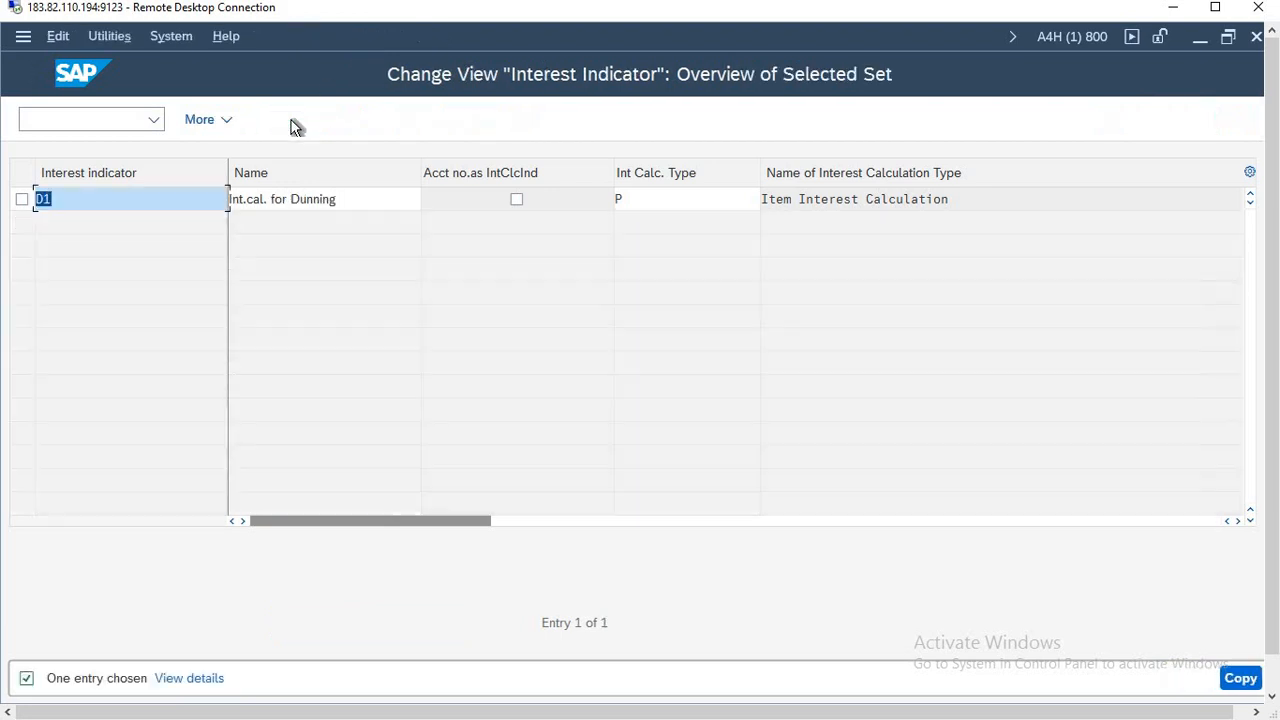
- Change the copied indicator from D1 to 23 and name it 'INT. CALCULATION'
key("BackSpace")
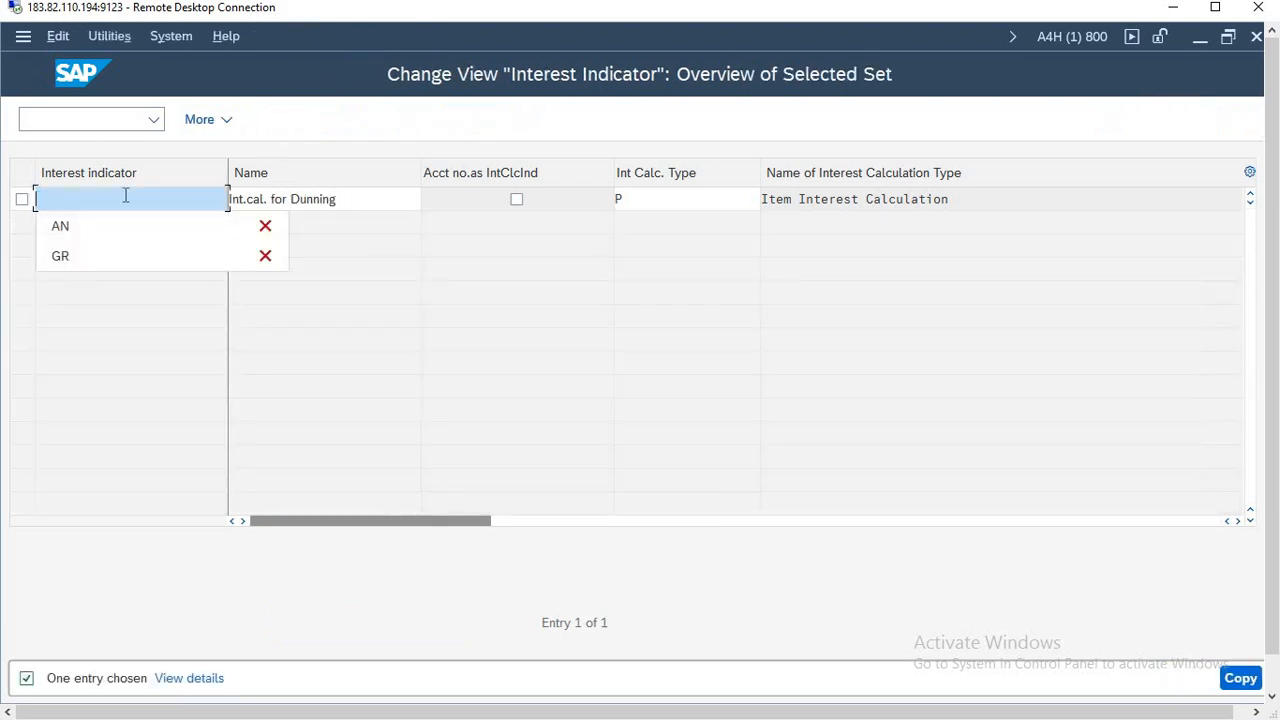
type("23")
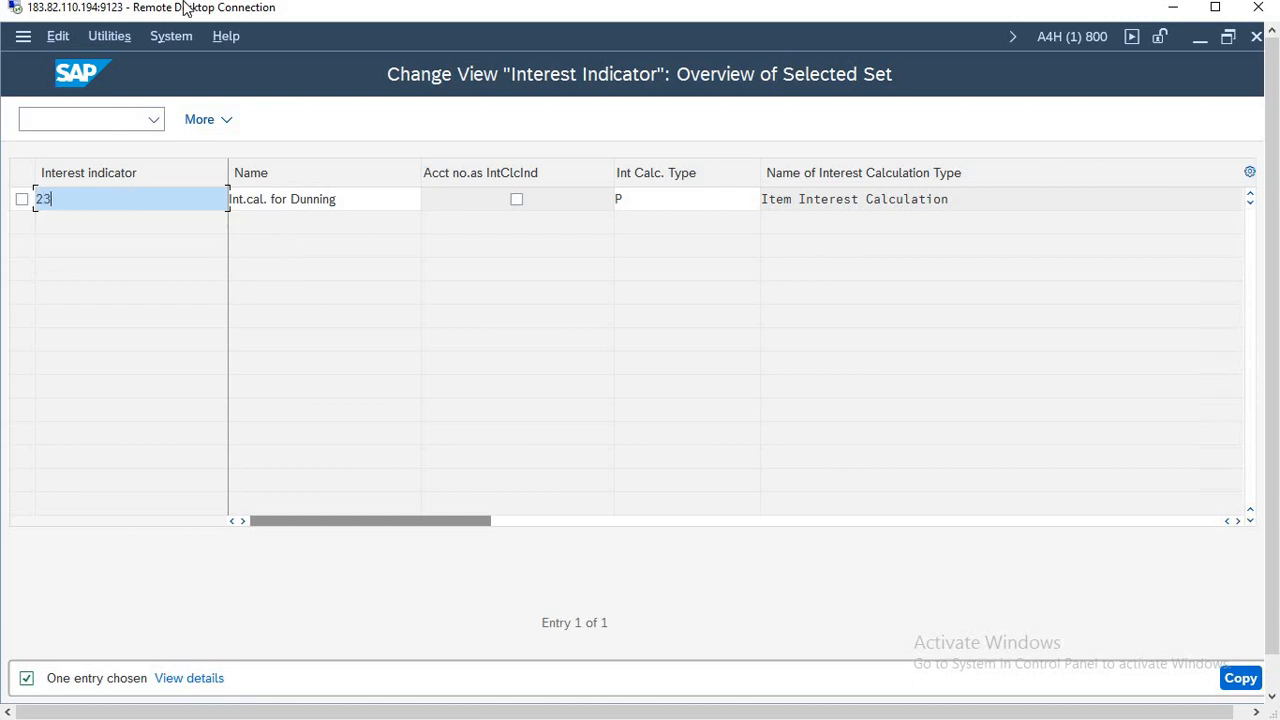
key("Tab")
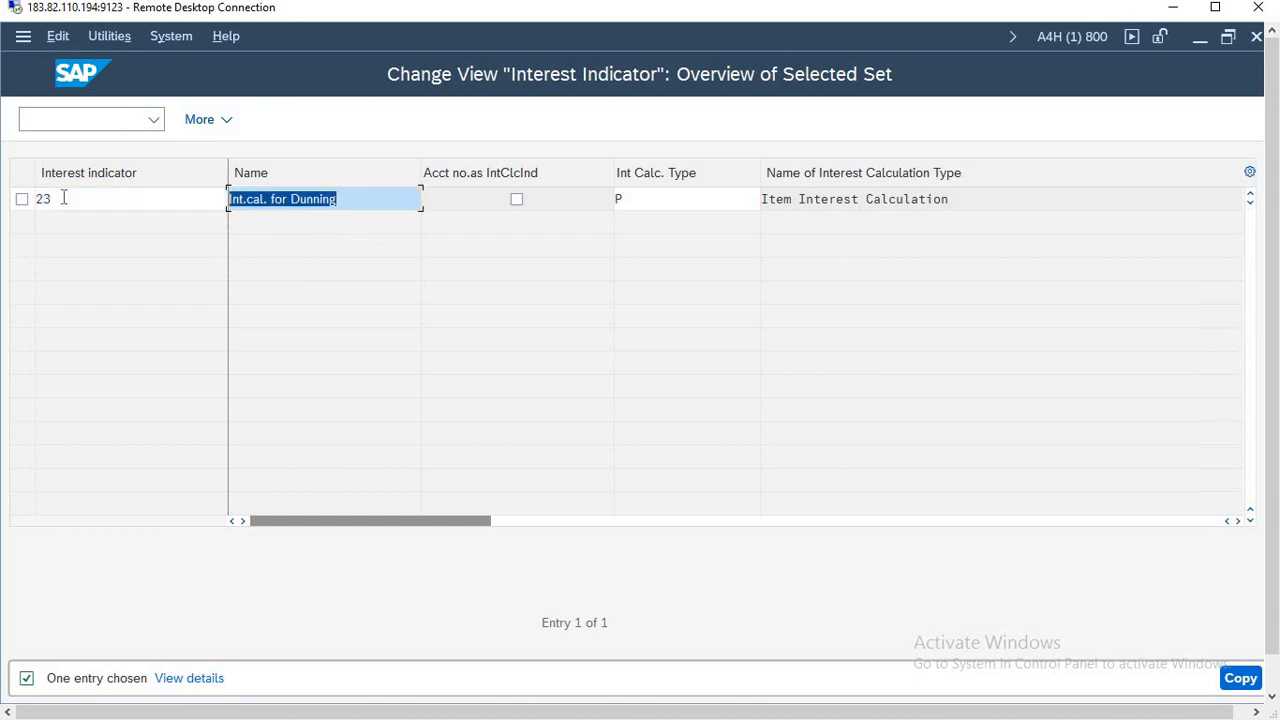
type("INT")
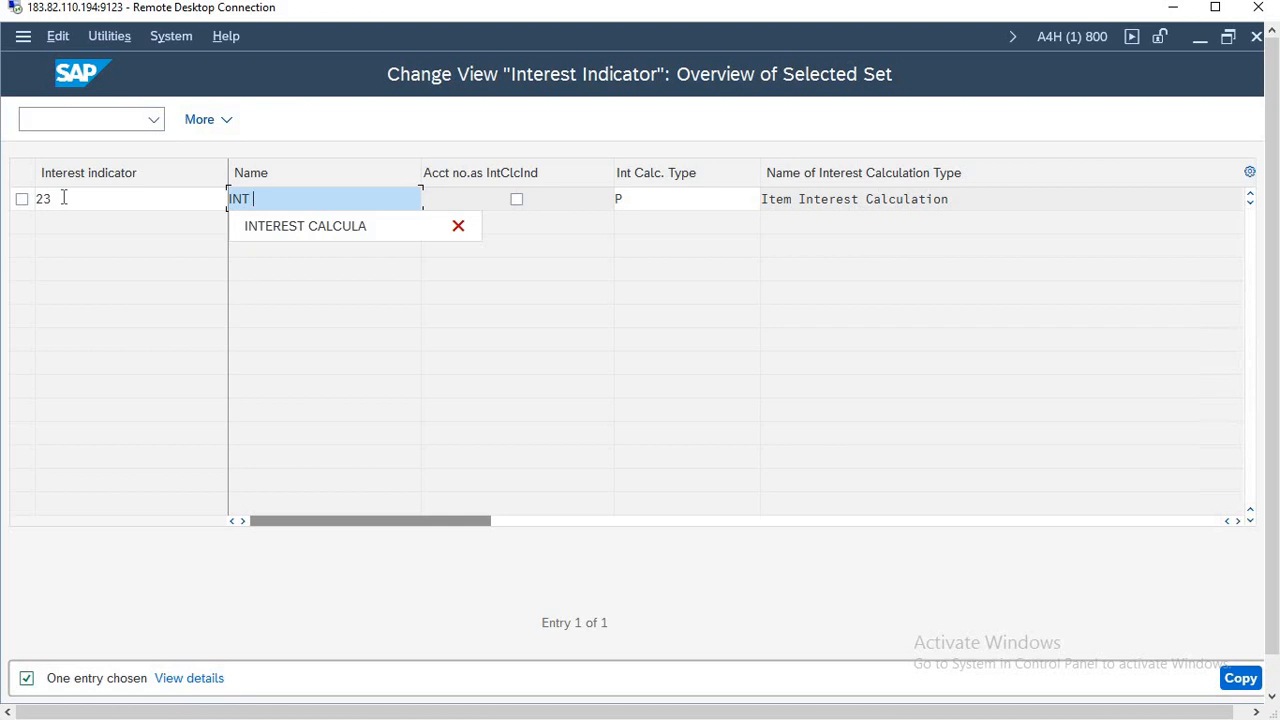
key("BackSpace")
type(". CALCULA")
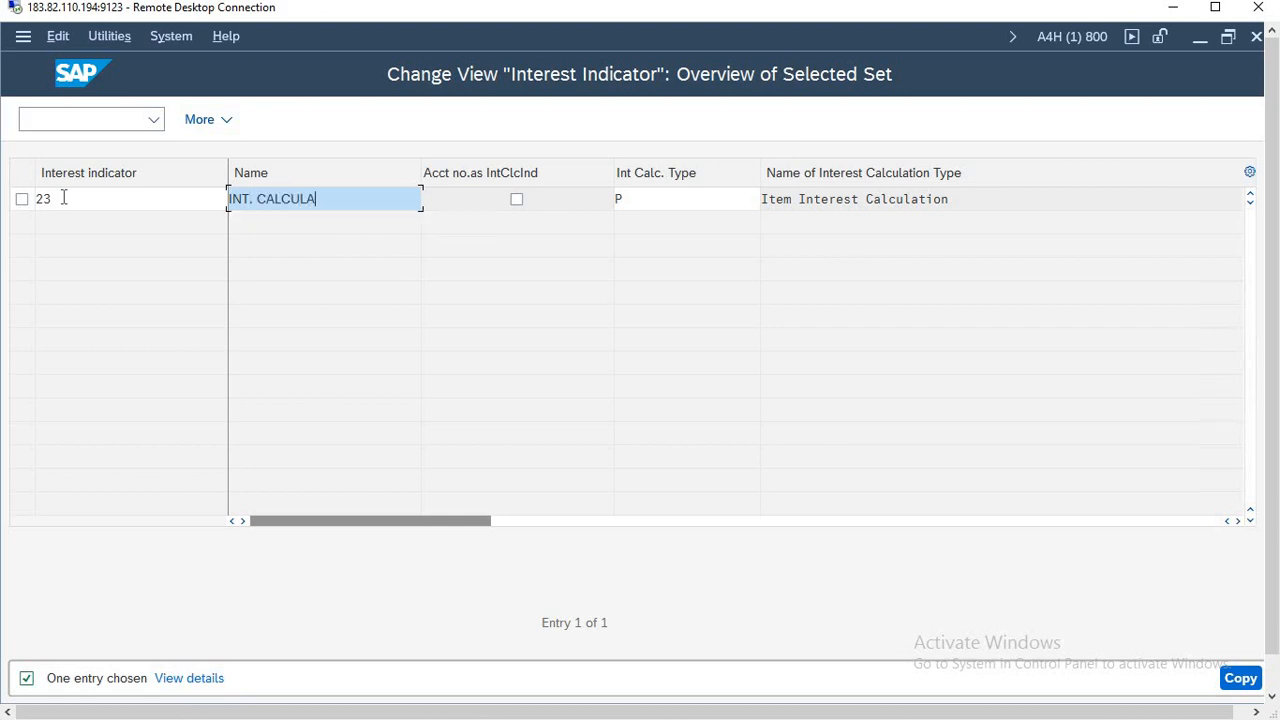
type("TION")
left_click(654, 203)
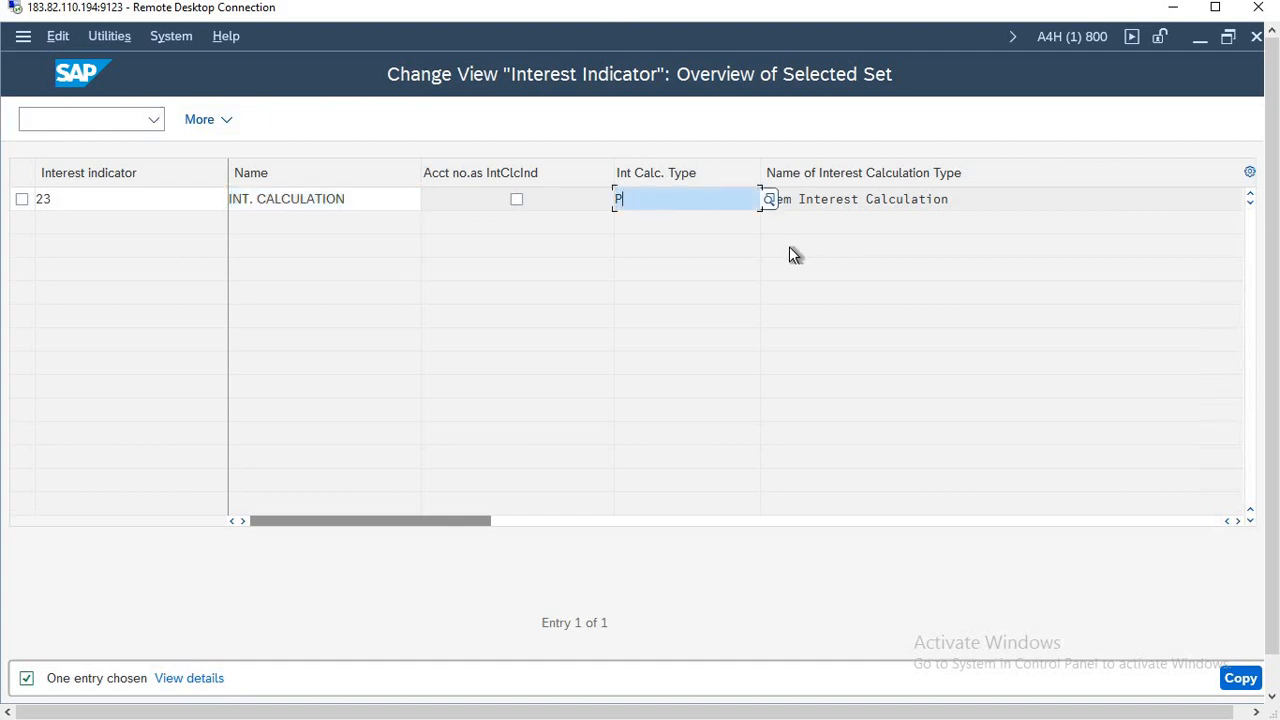
- Set indicator 23's calculation type to S, Balance Interest Calculation, and create the entry
left_click(769, 200)
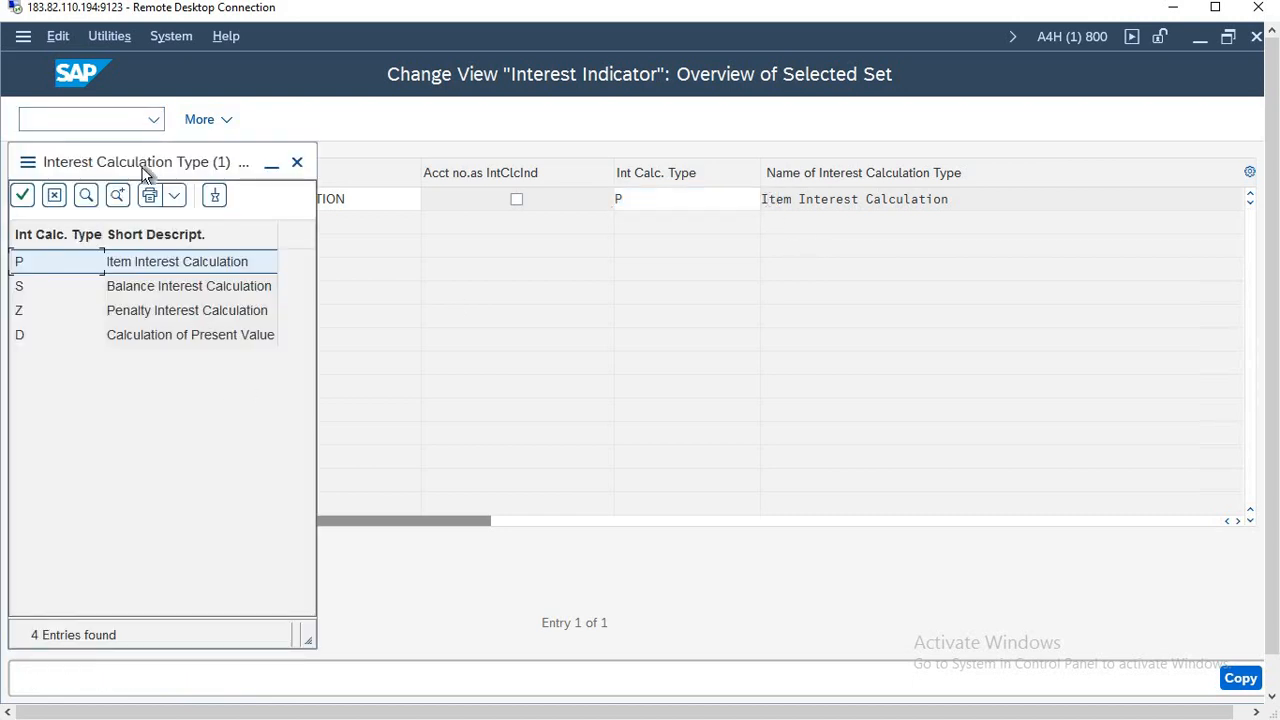
left_click_drag(143, 163, 477, 210)
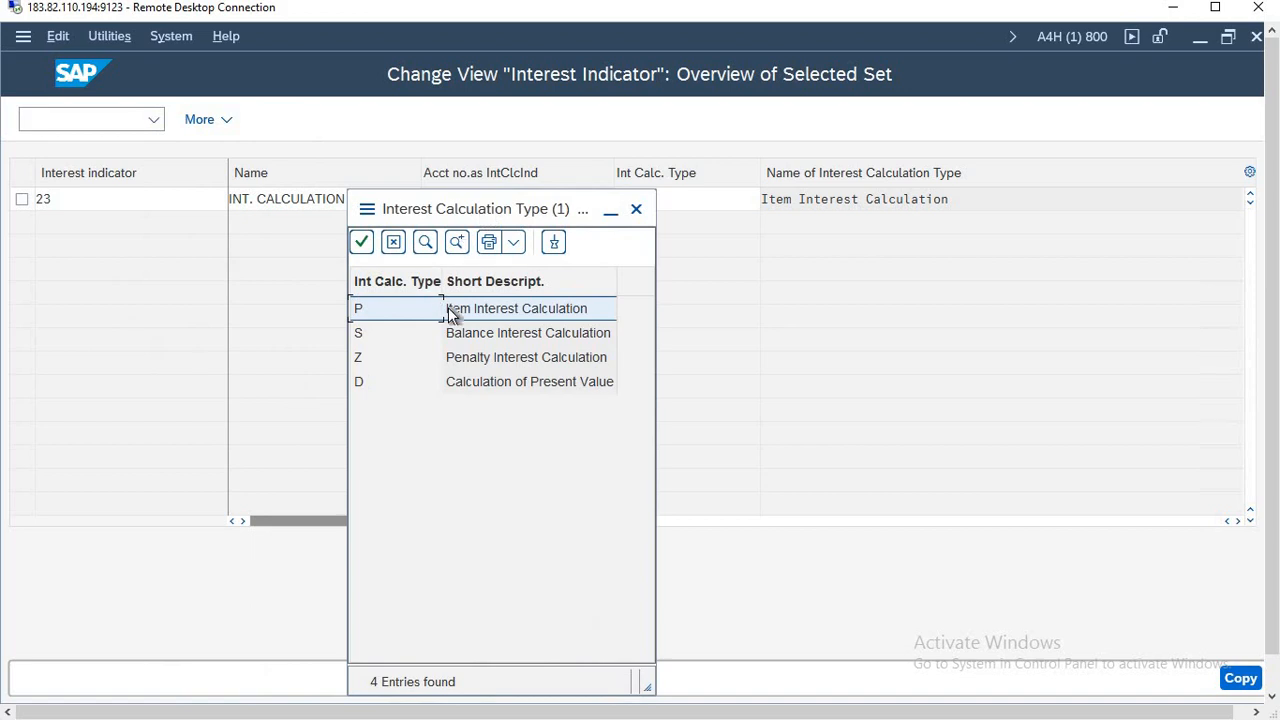
left_click(535, 343)
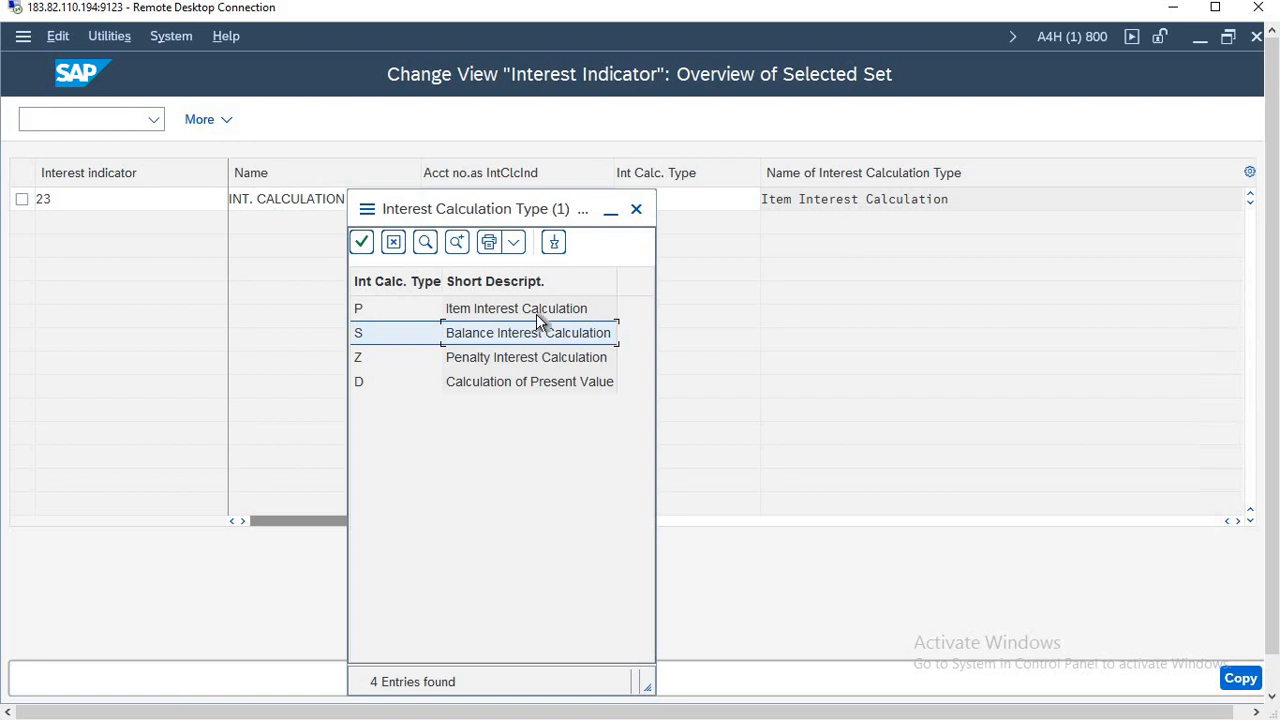
left_click(534, 309)
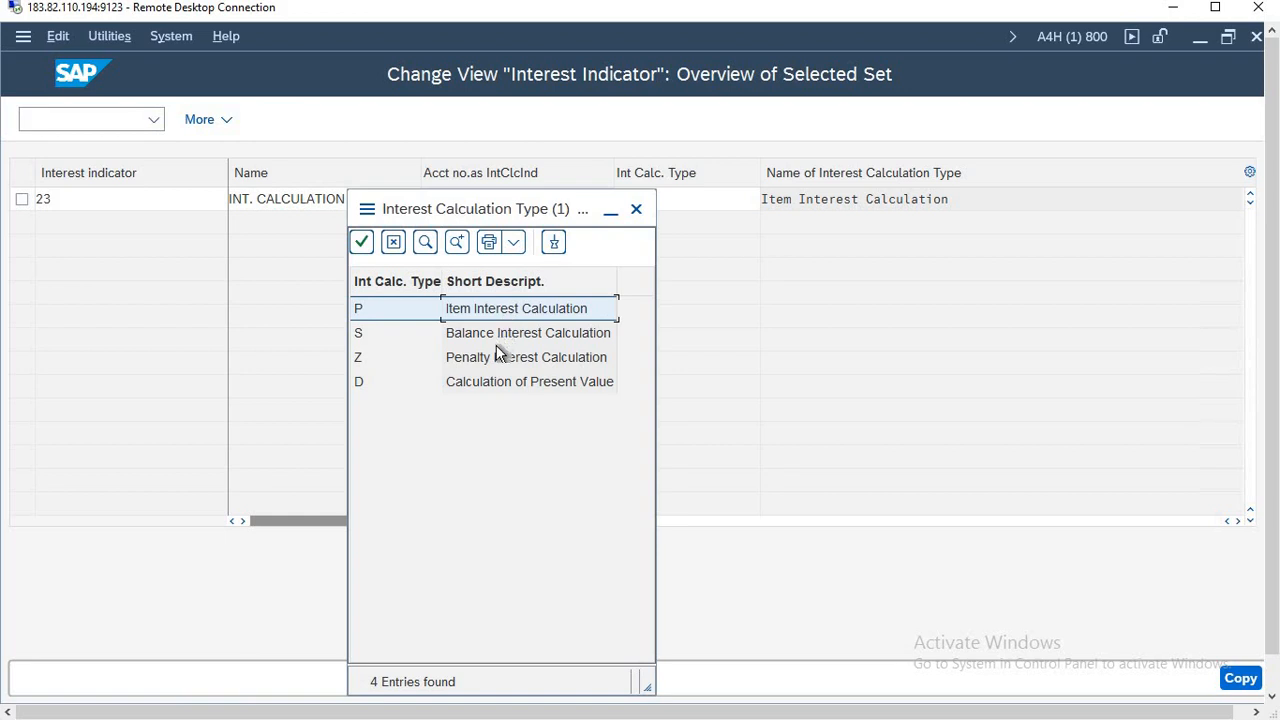
left_click(456, 343)
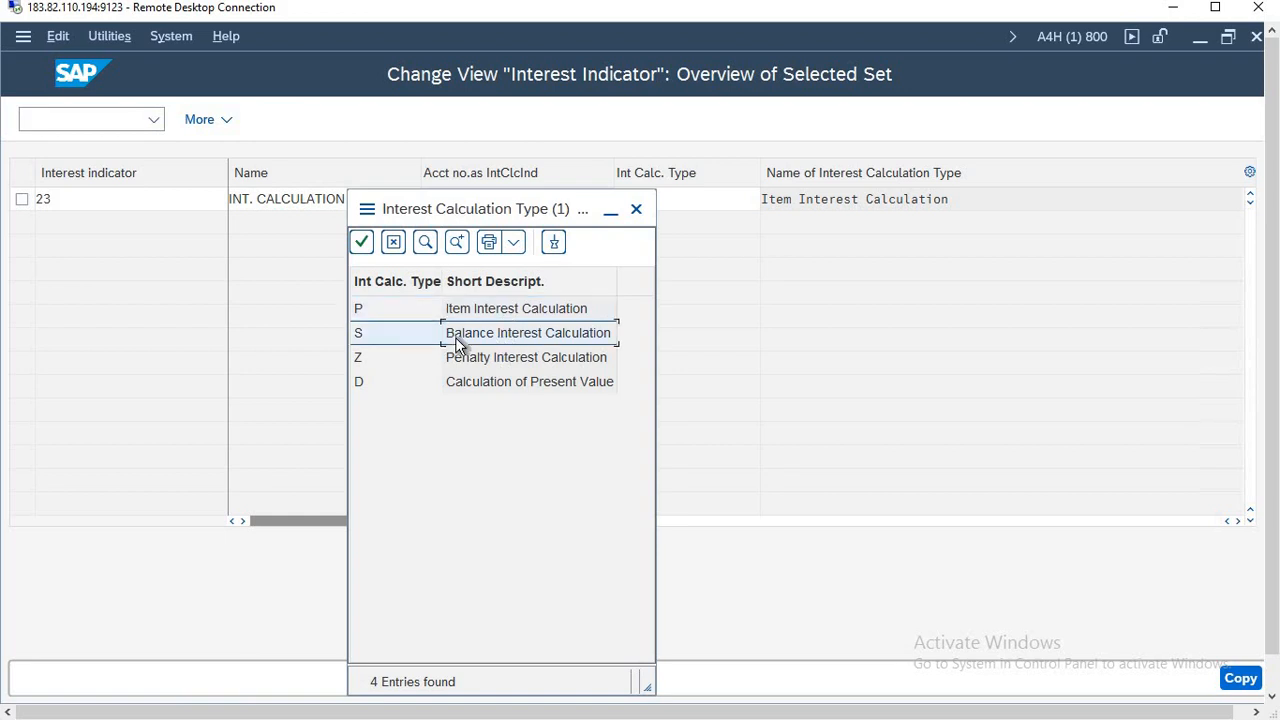
double_click(456, 343)
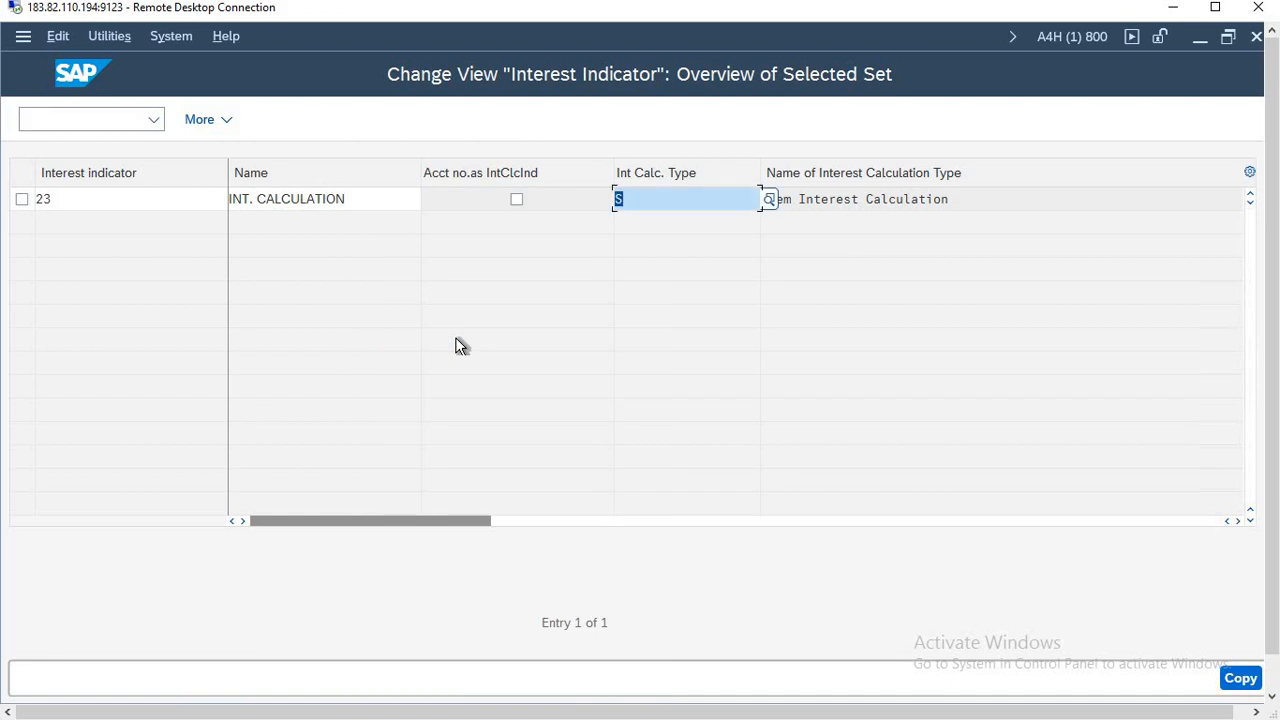
key("Return")
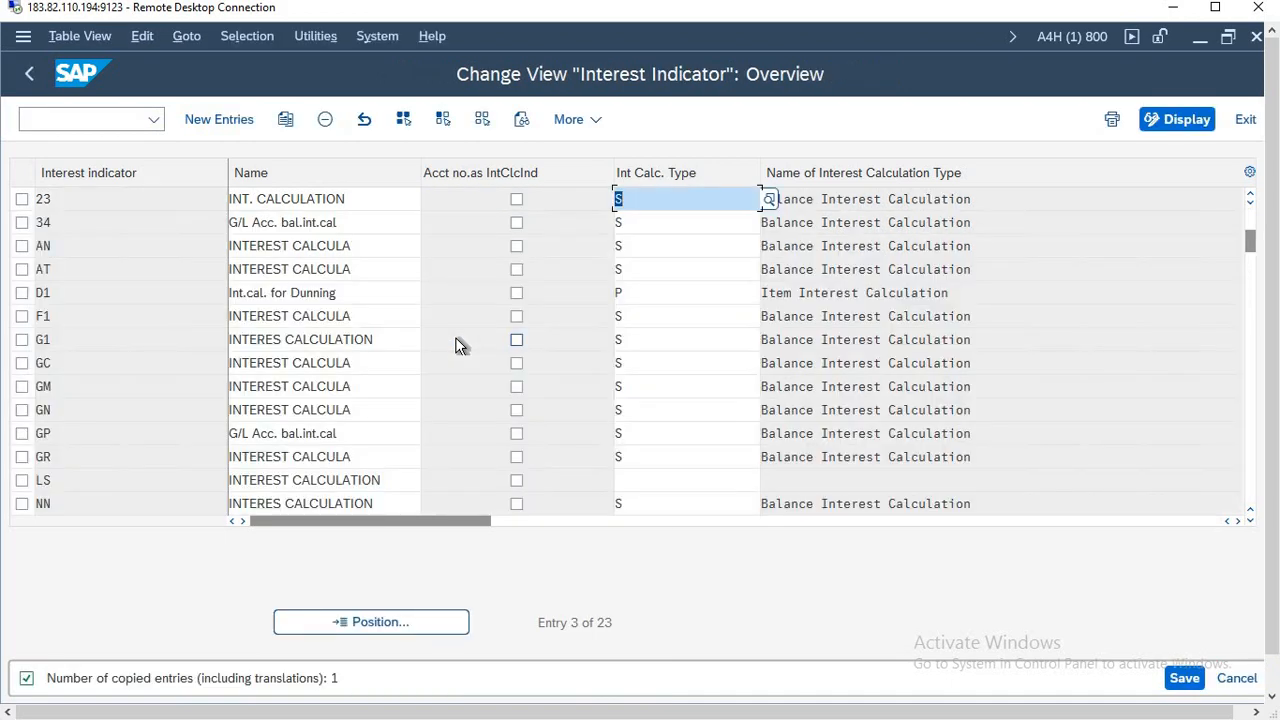
- Save indicator 23 to the customizing request and return to Prepare Account Balance Interest Calculation in the IMG
key("ctrl+s")
key("Return")
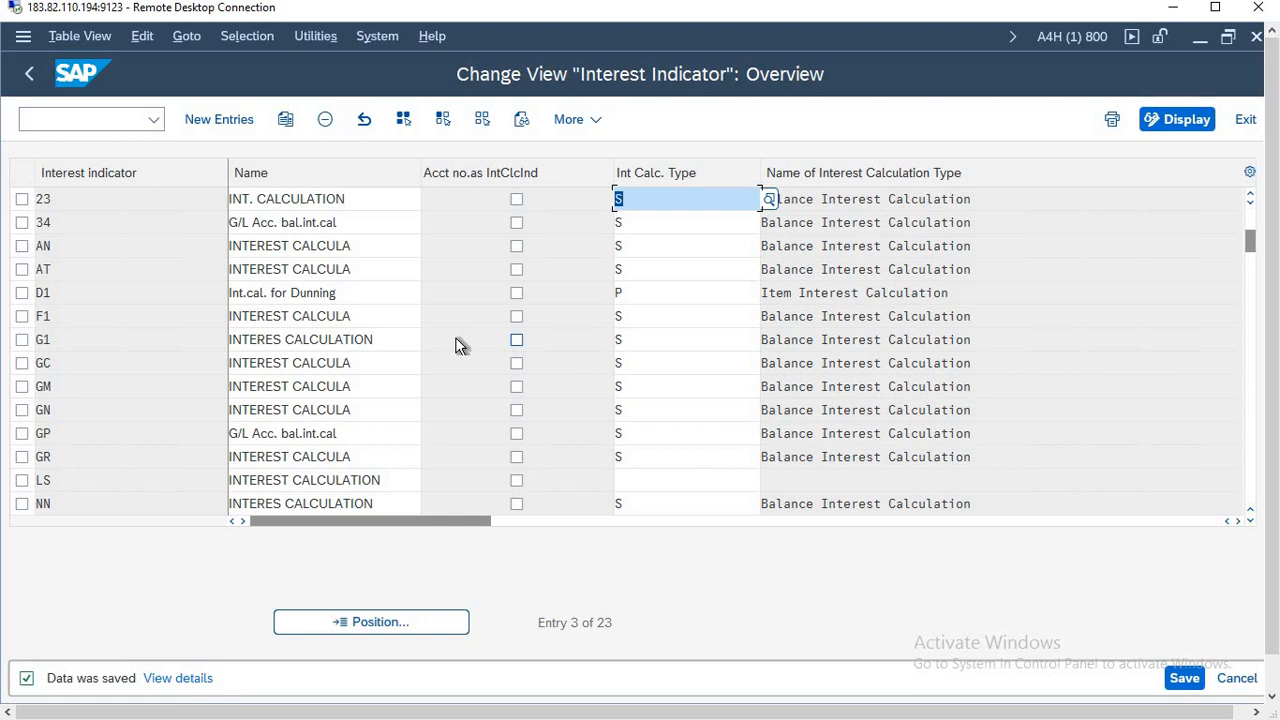
key("F3")
key("Down")
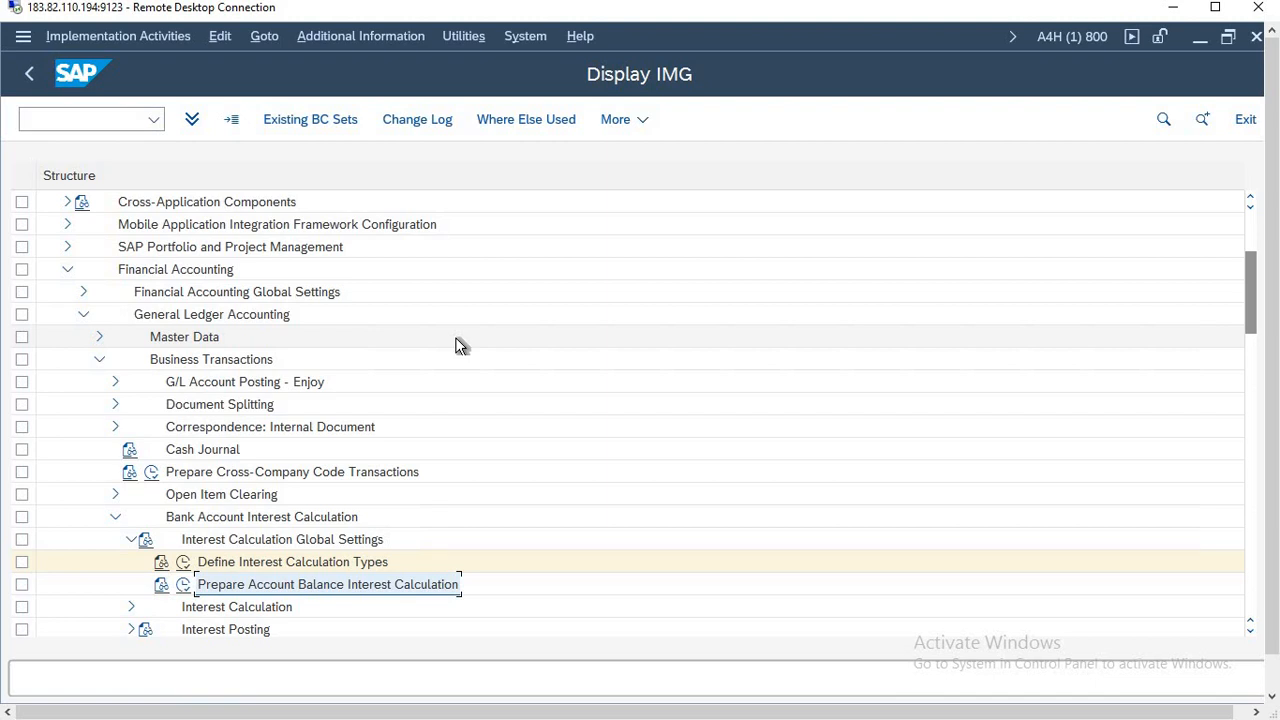
- Run Prepare Account Balance Interest Calculation and copy interest indicator G1
left_click(184, 586)
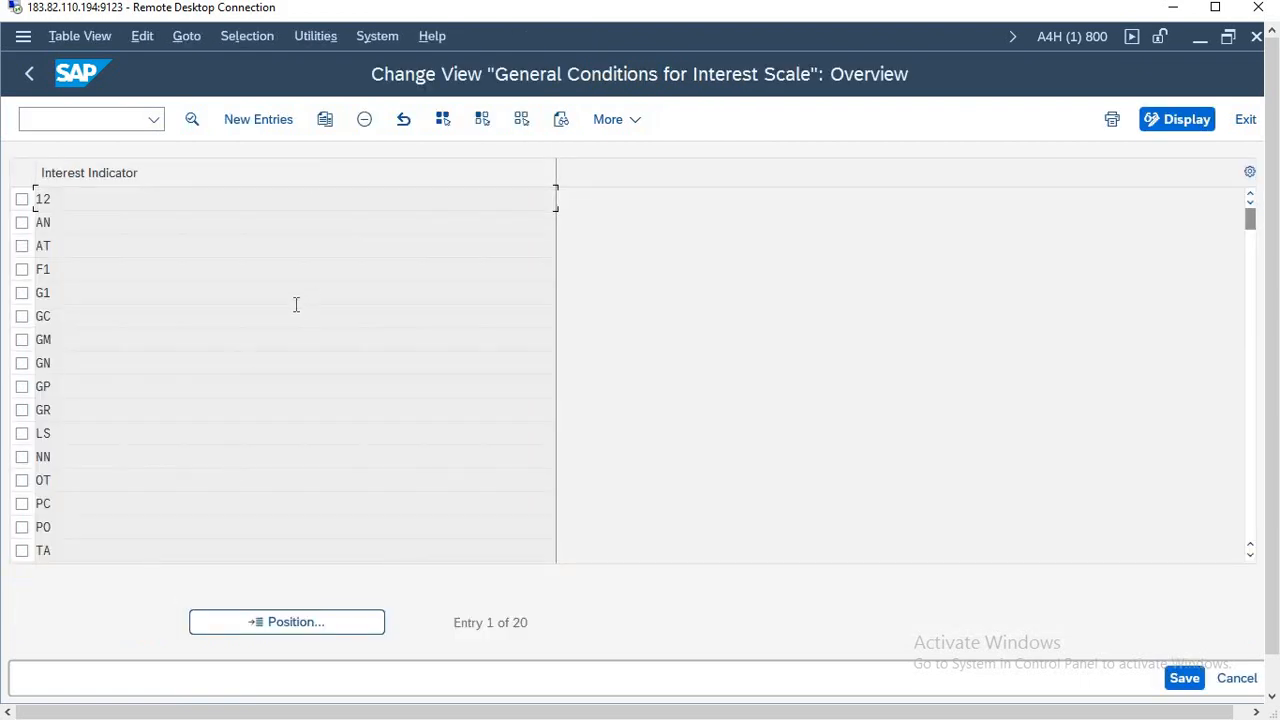
left_click(22, 293)
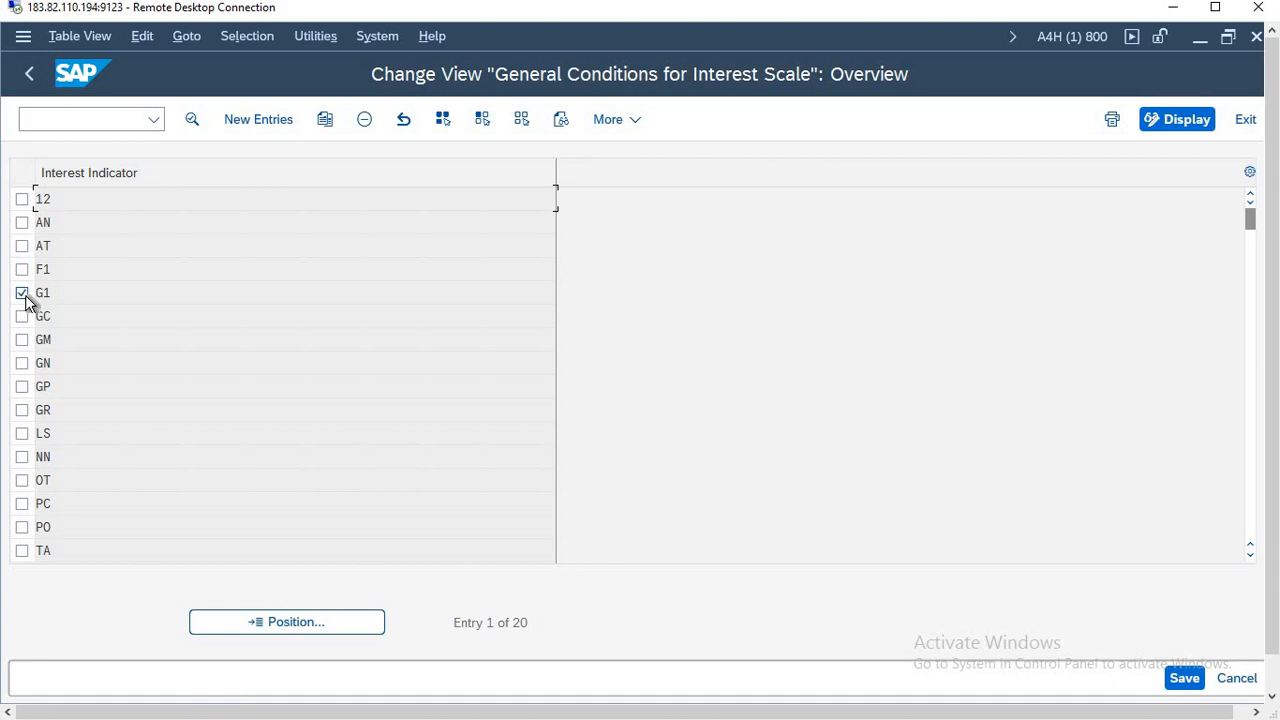
left_click(327, 120)
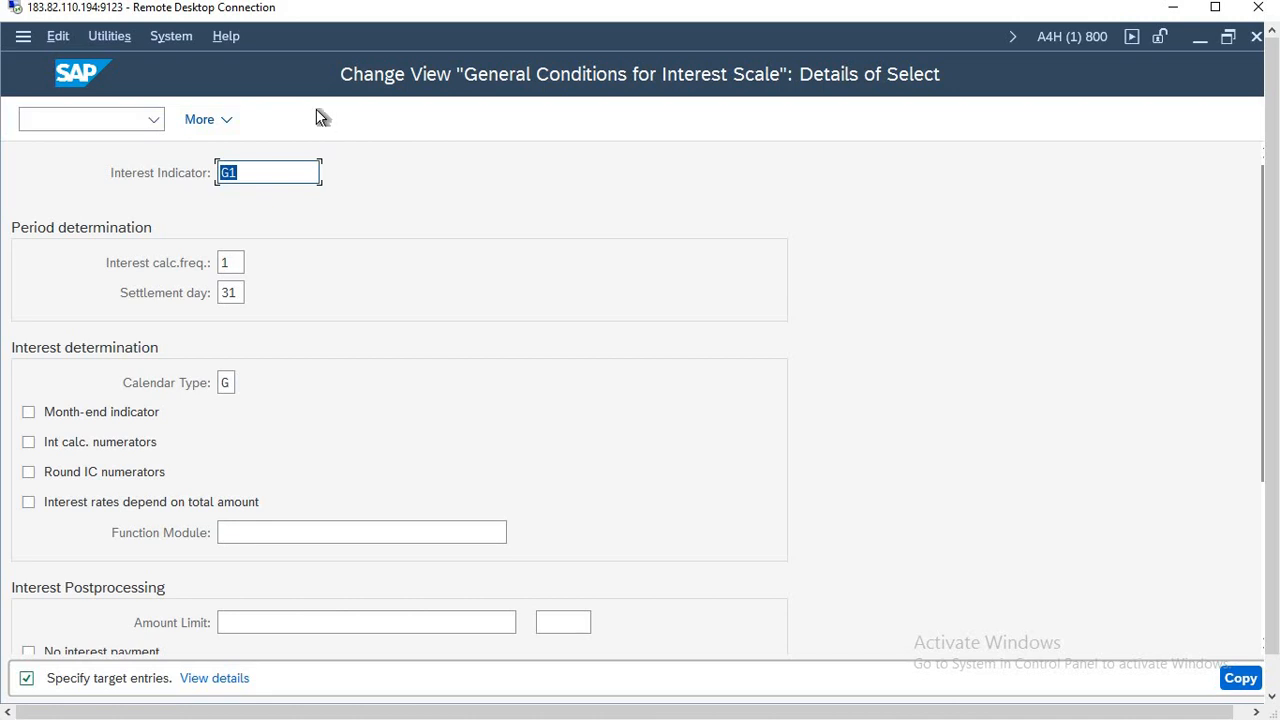
- Replace G1 with 23 as the copied conditions' interest indicator
left_click(236, 264)
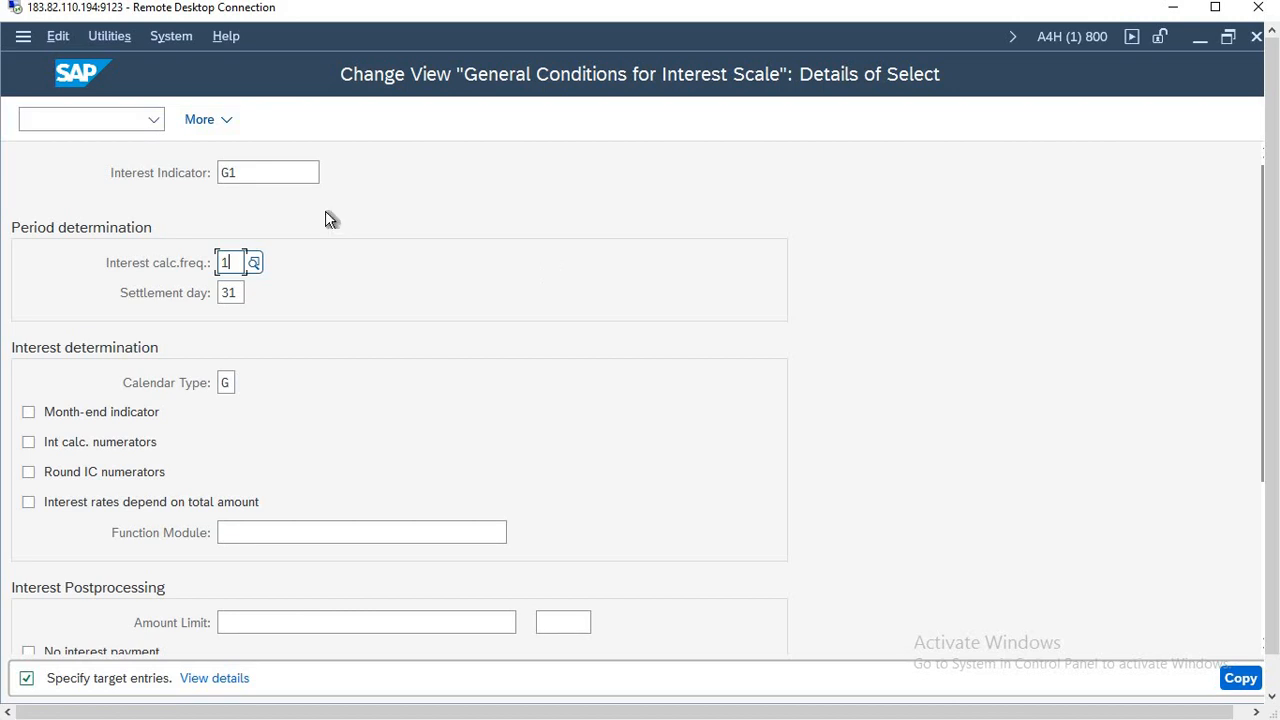
left_click_drag(254, 171, 77, 160)
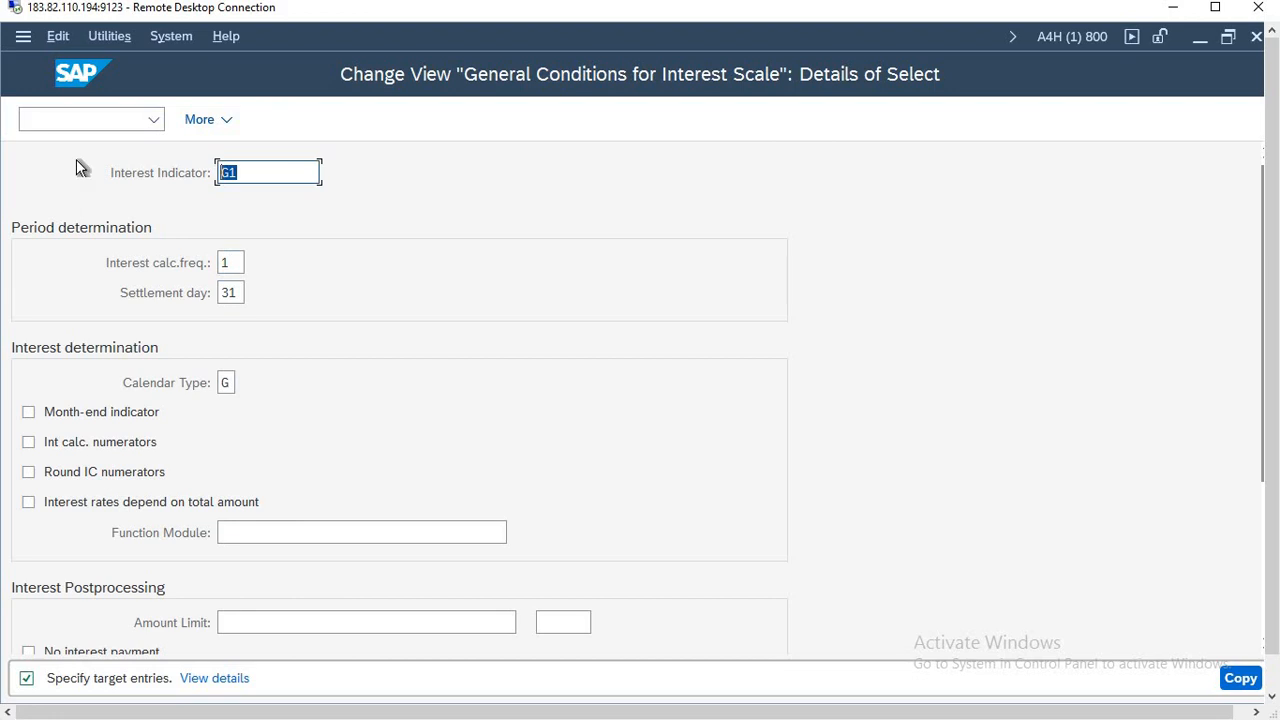
type("23")
left_click(228, 382)
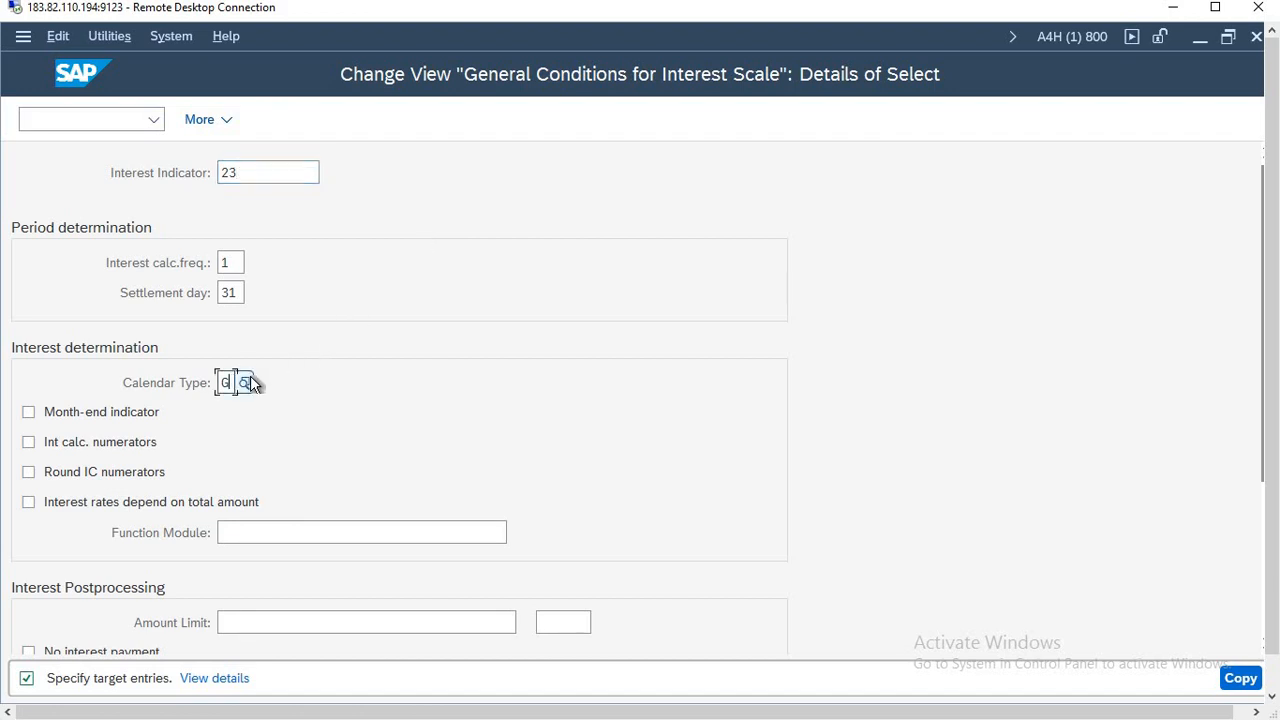
left_click(250, 382)
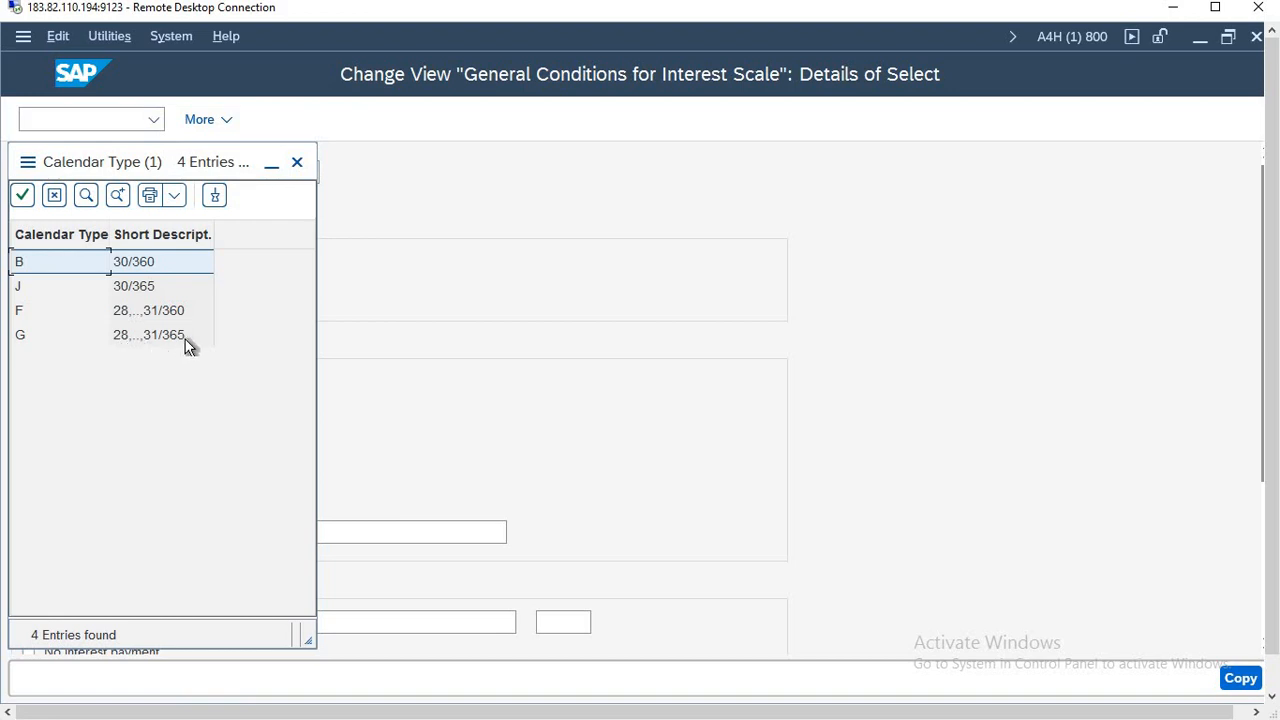
left_click(297, 161)
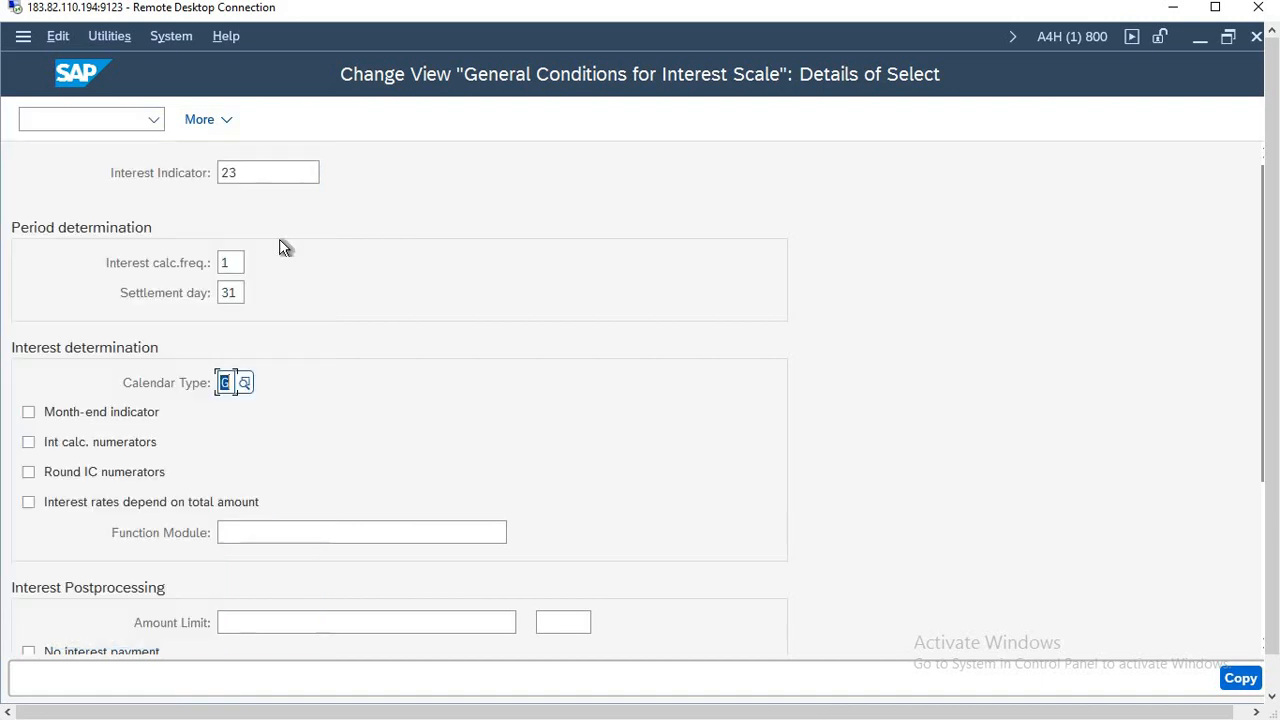
left_click(252, 174)
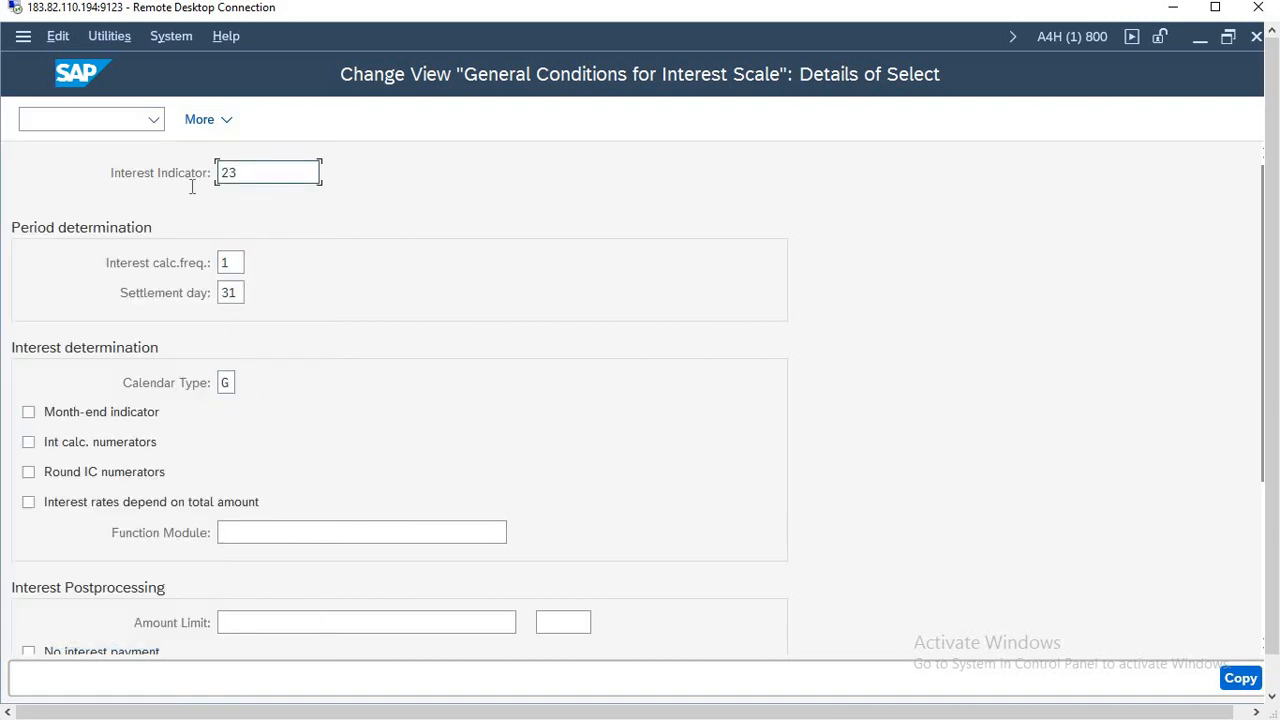
left_click_drag(252, 174, 192, 187)
- Maximize the session and check calendar type G in the calendar type list
left_click(1215, 7)
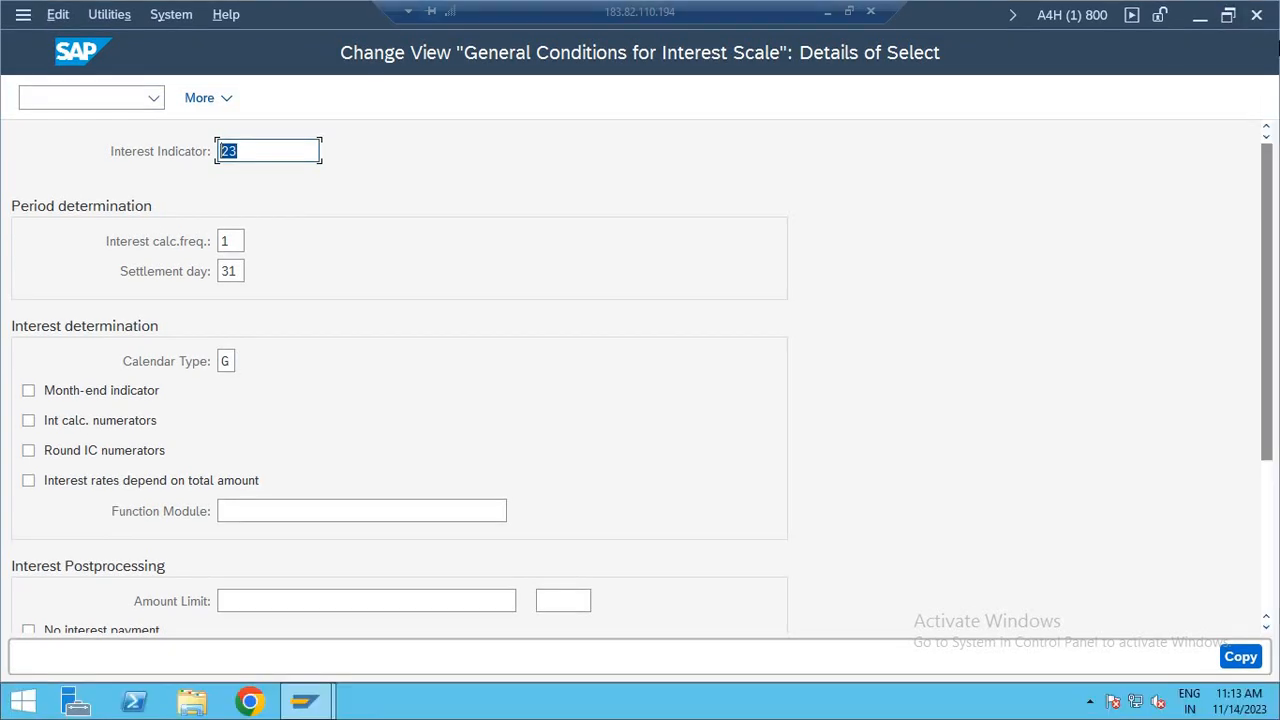
left_click_drag(1270, 162, 1272, 250)
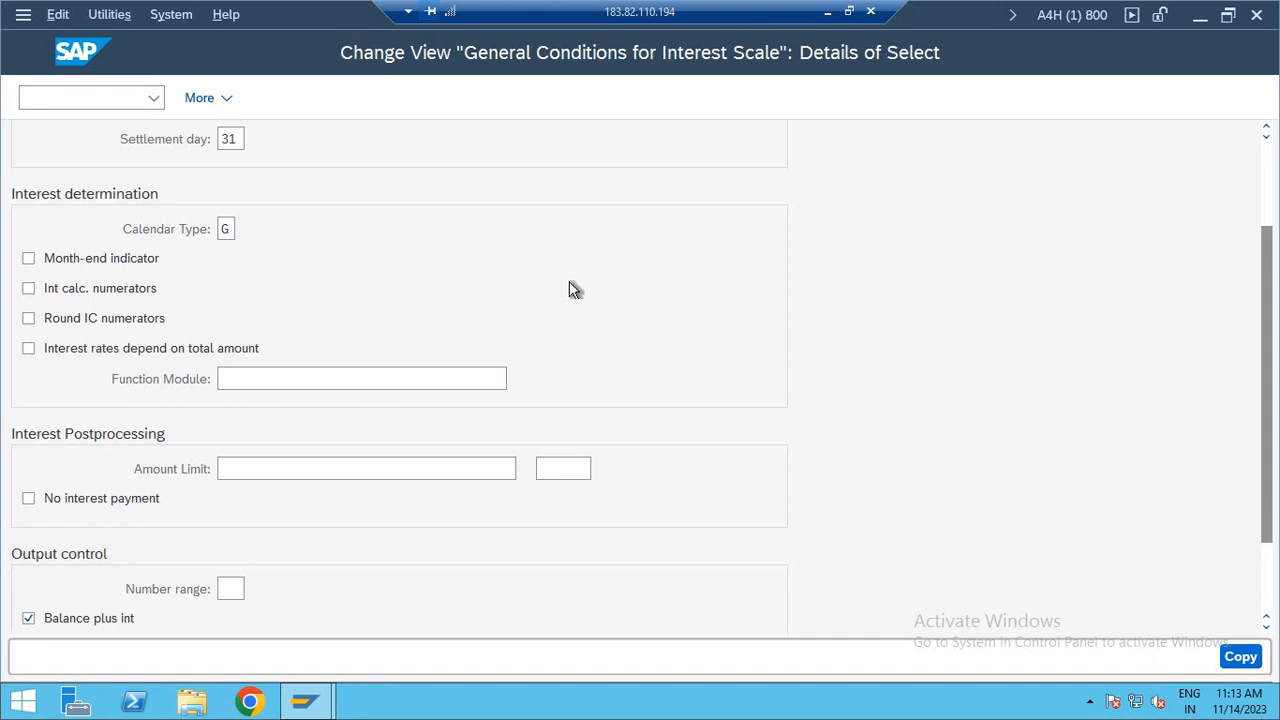
left_click_drag(1270, 249, 1263, 171)
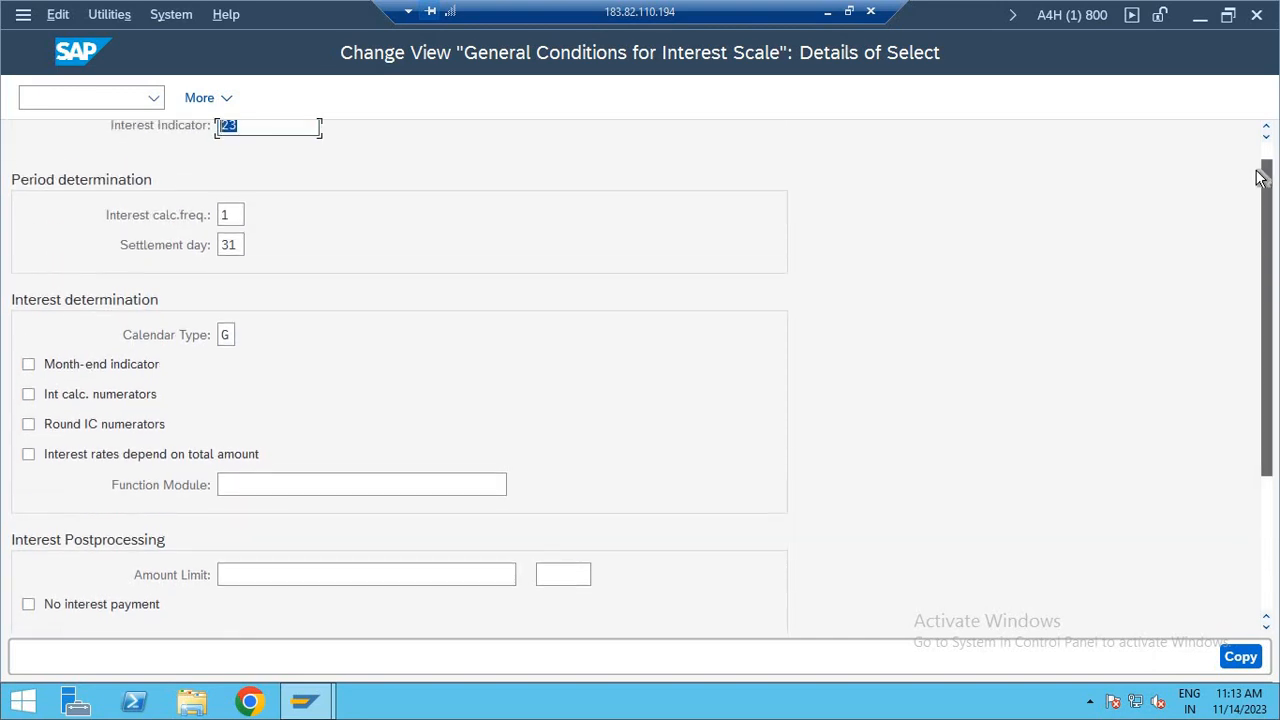
left_click(224, 343)
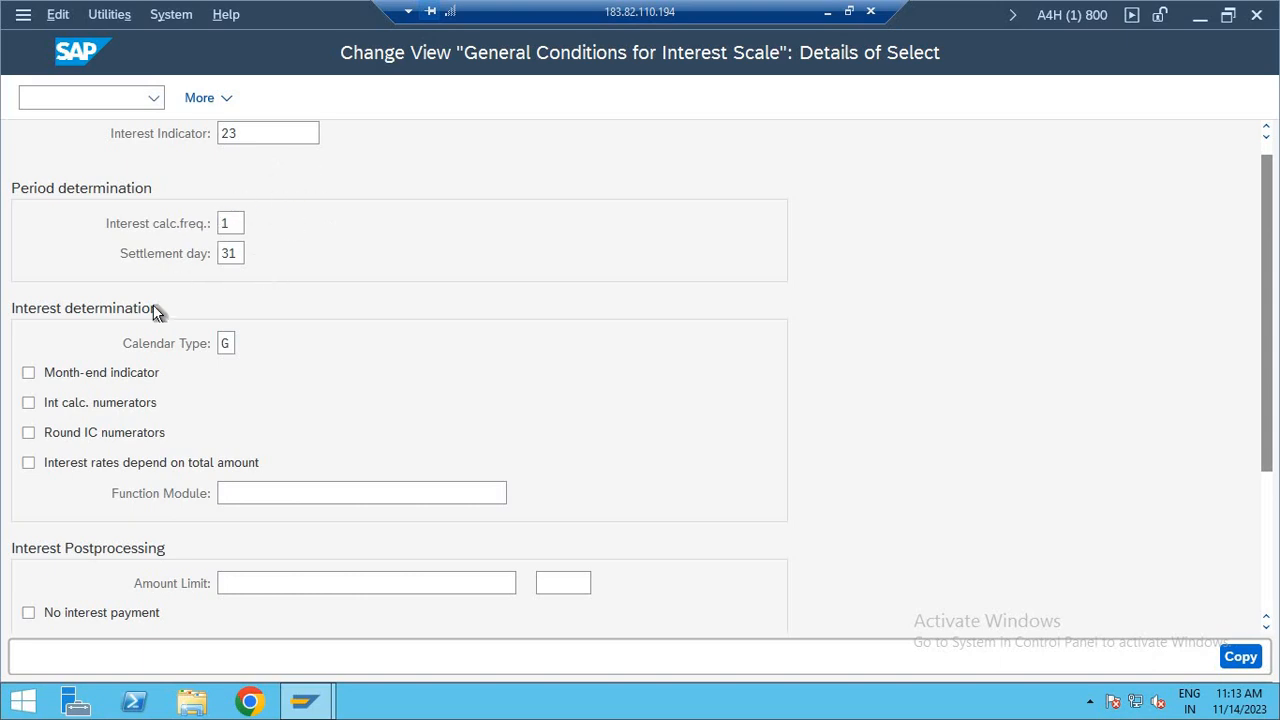
key("F4")
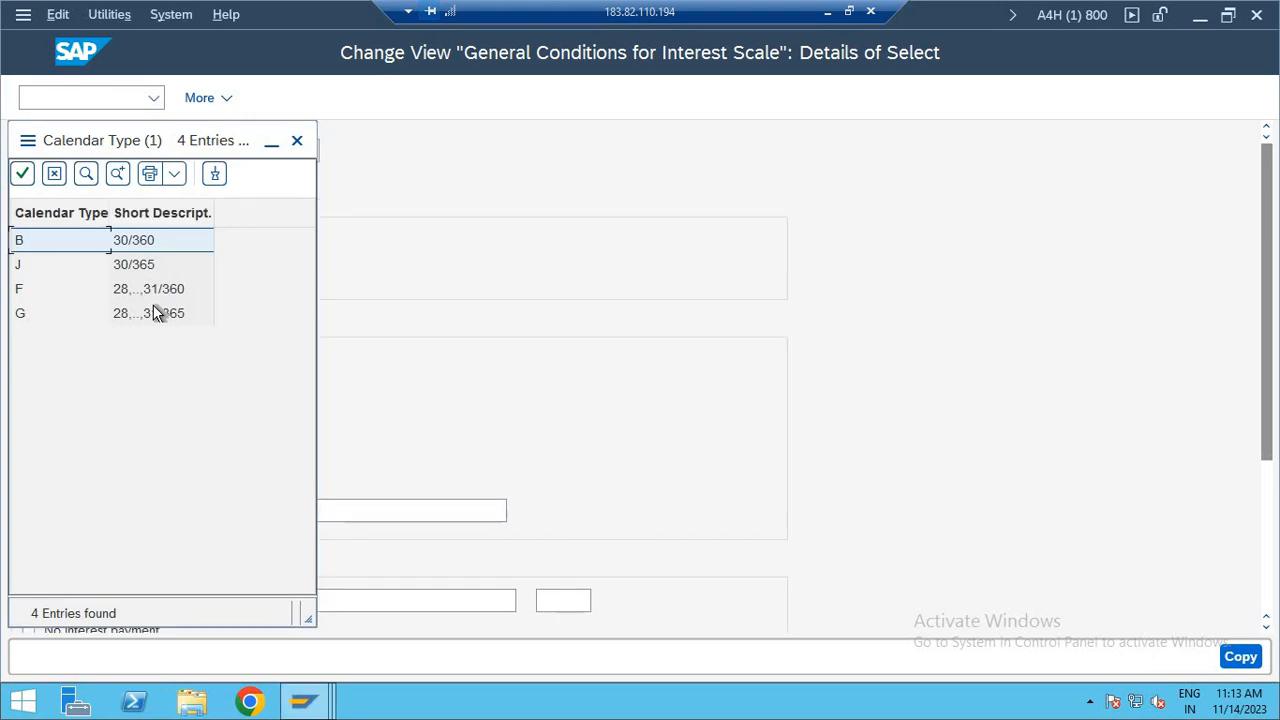
left_click_drag(203, 141, 711, 167)
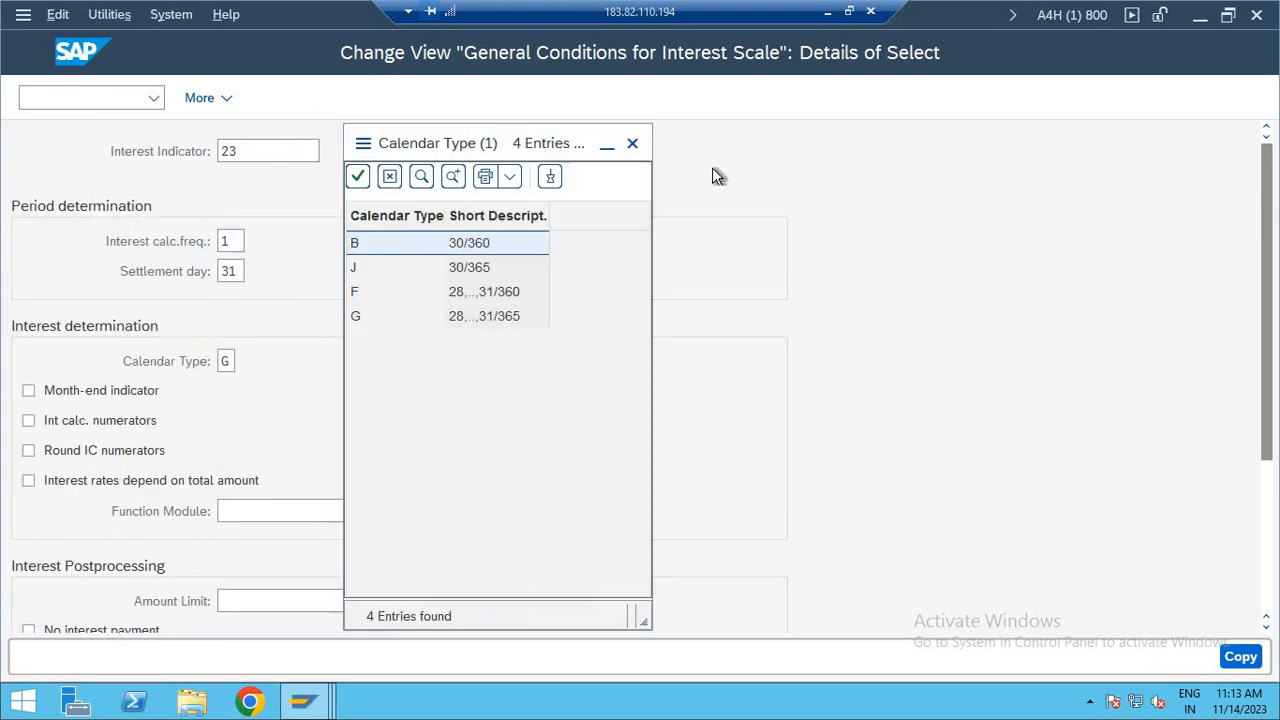
left_click(671, 345)
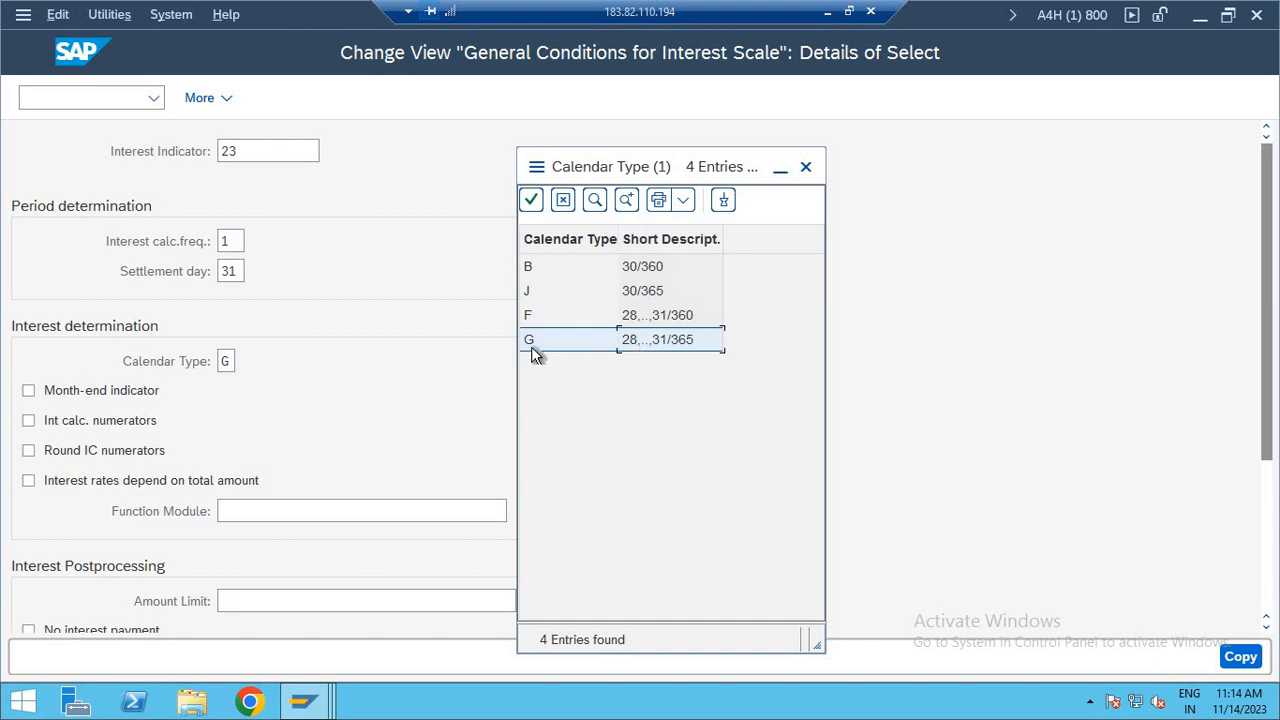
left_click(806, 168)
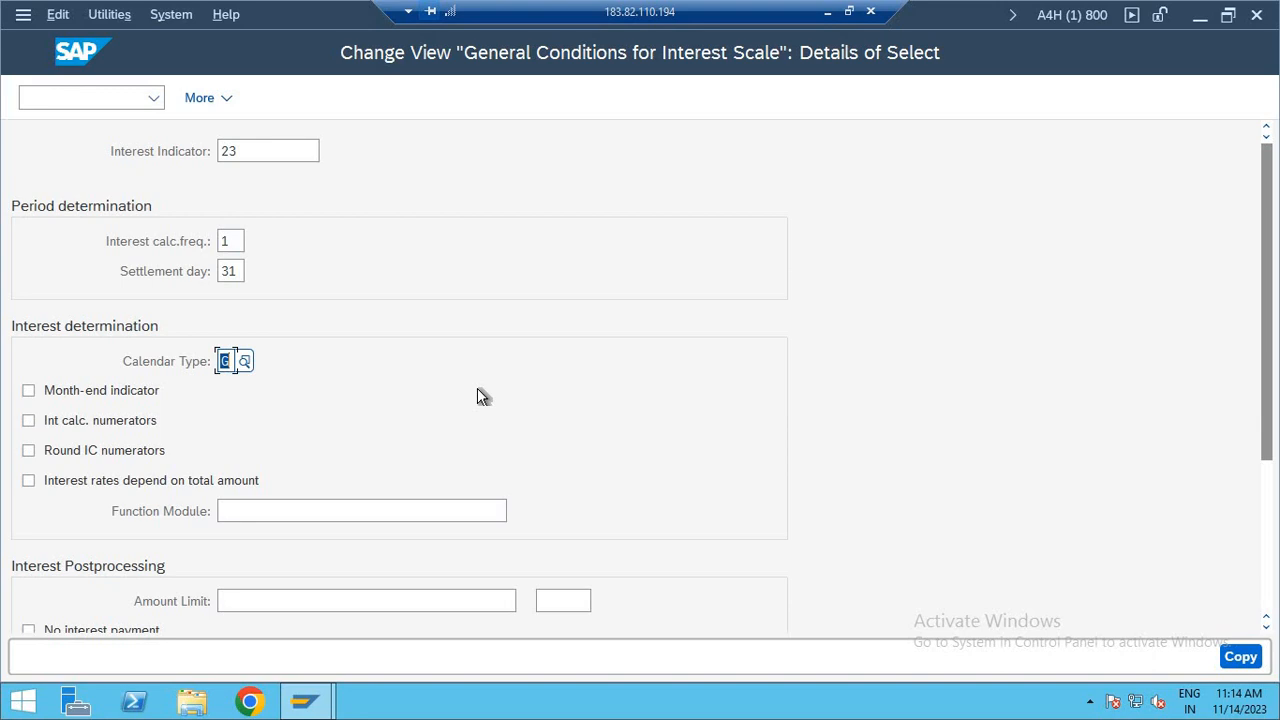
- Create interest indicator 23 and save it to the customizing request
key("Return")
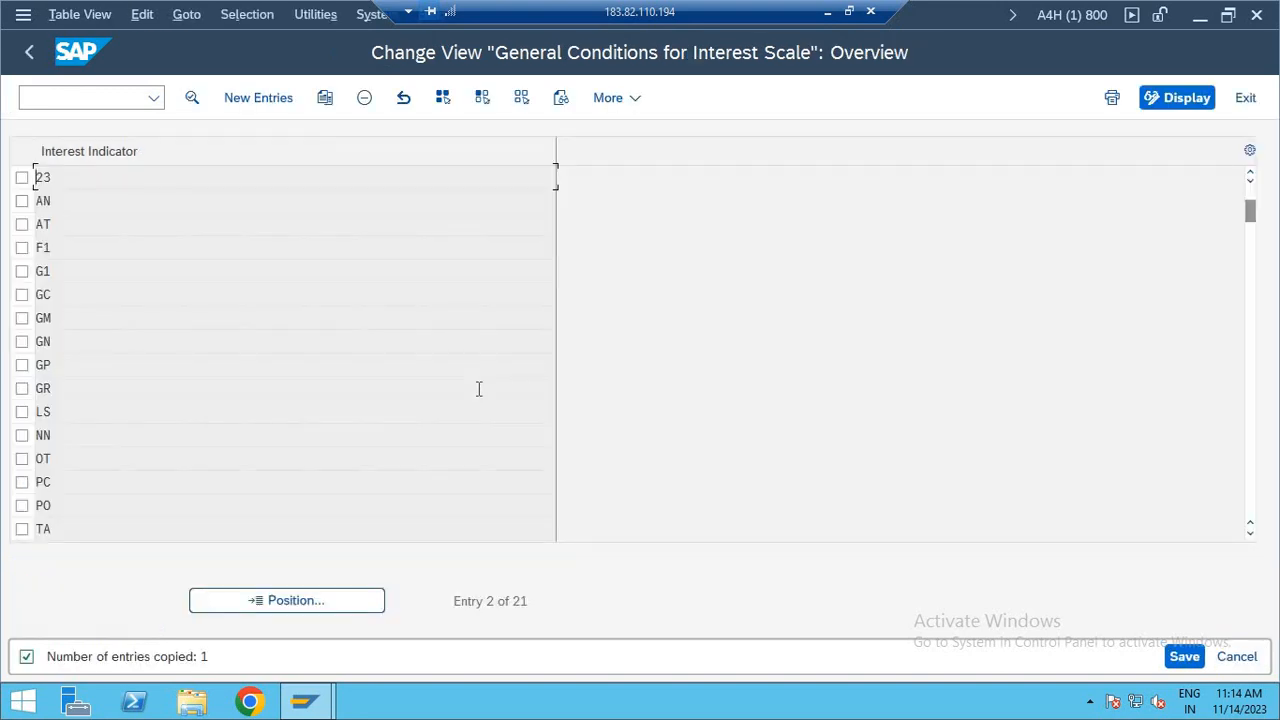
key("ctrl+s")
key("Return")
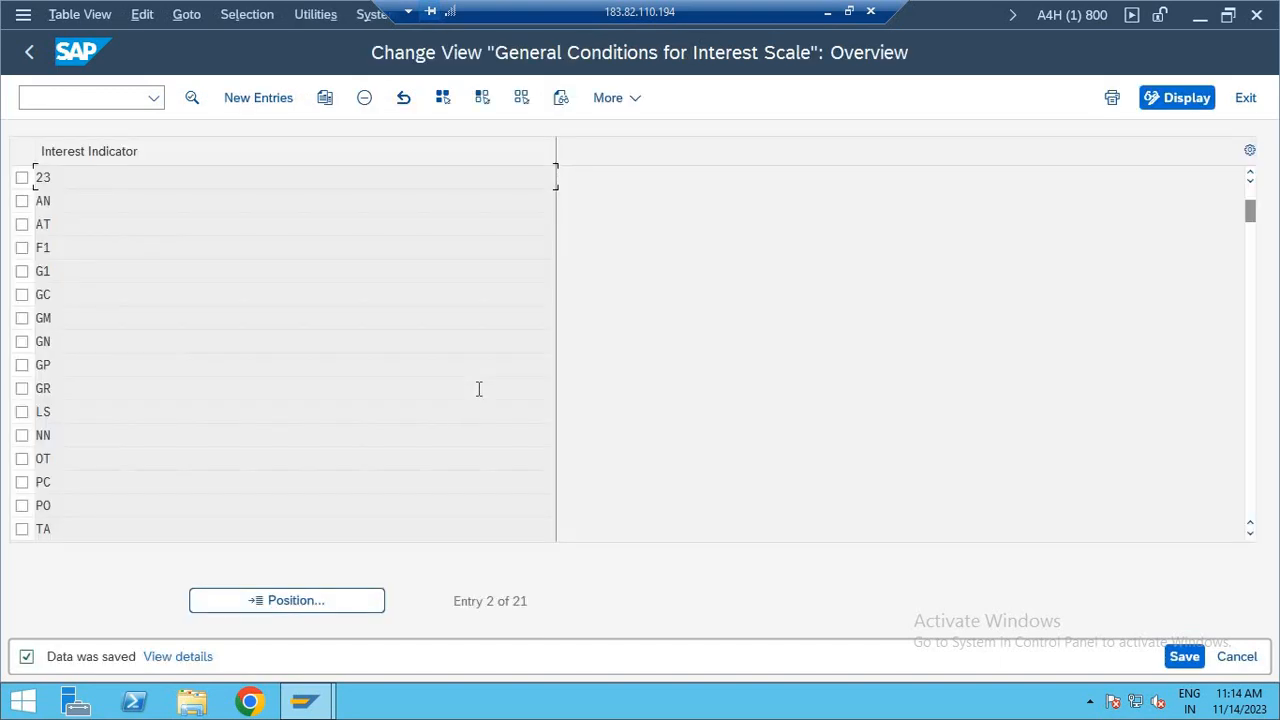
double_click(117, 344)
key("F3")
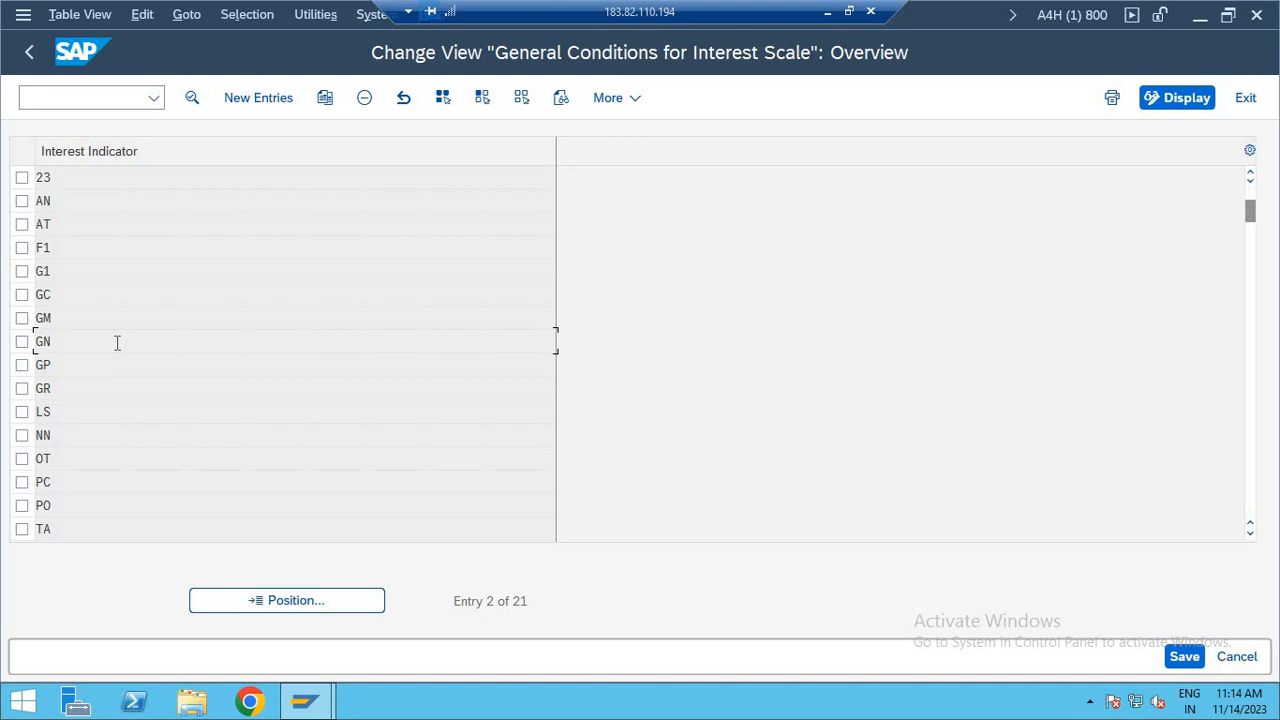
- Open field status variants with /OOBC4, mark variant 0000 and start a new entry
key("F3")
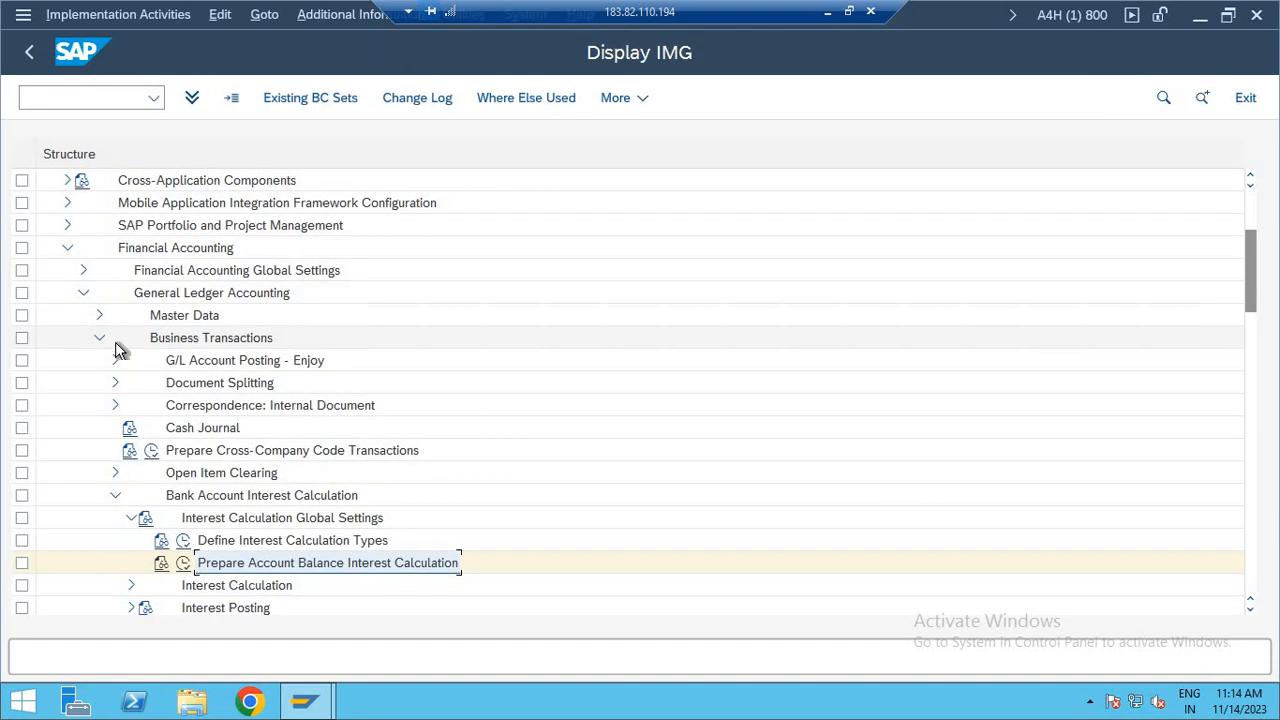
left_click(59, 95)
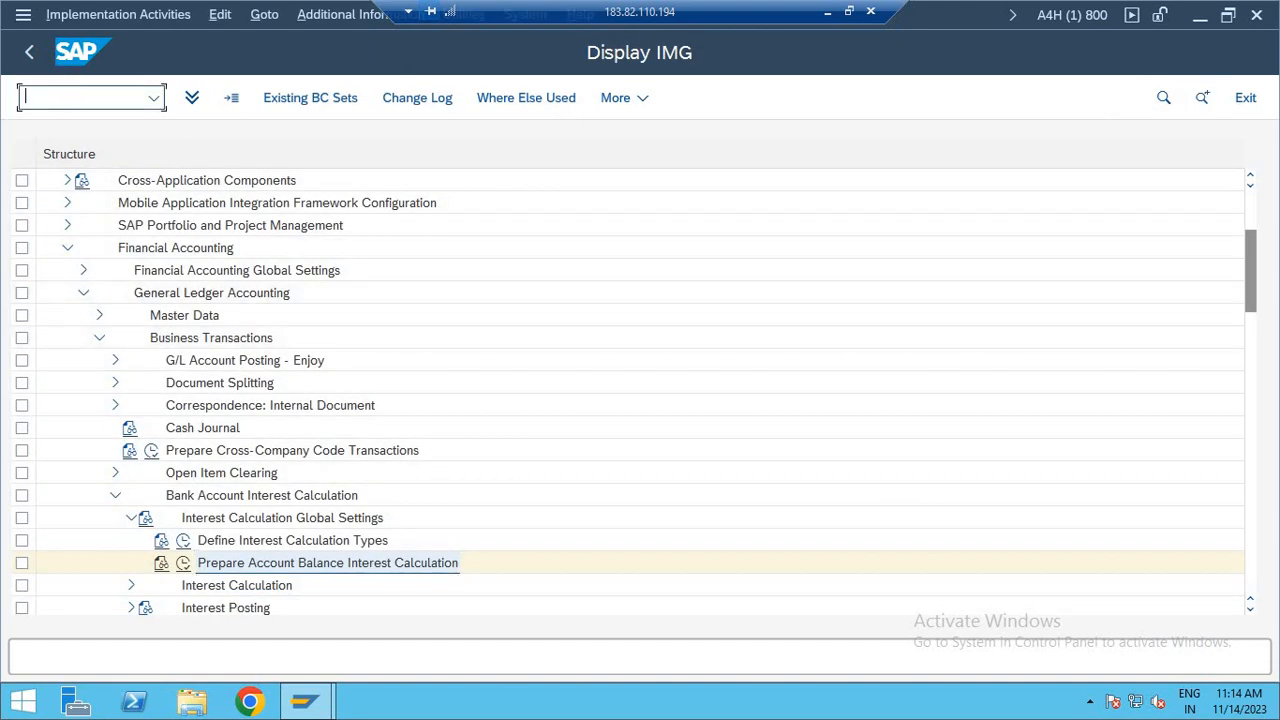
type("/OOBC4")
key("Return")
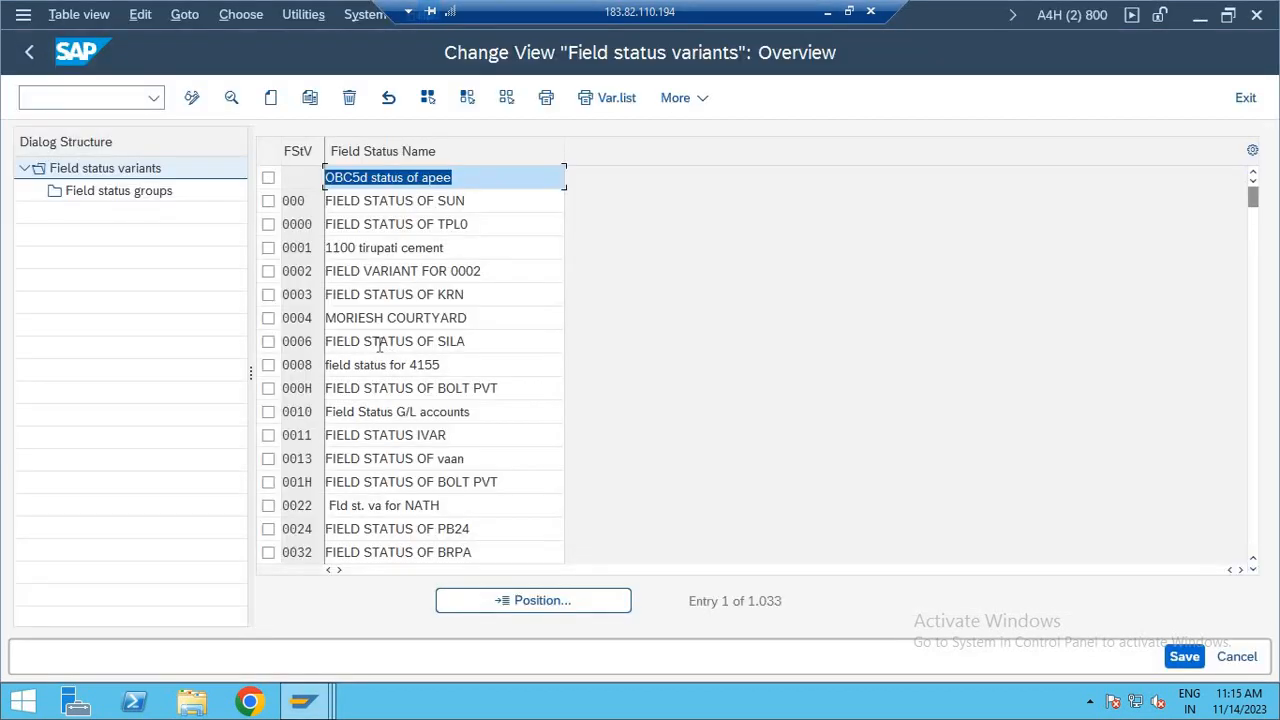
left_click(370, 224)
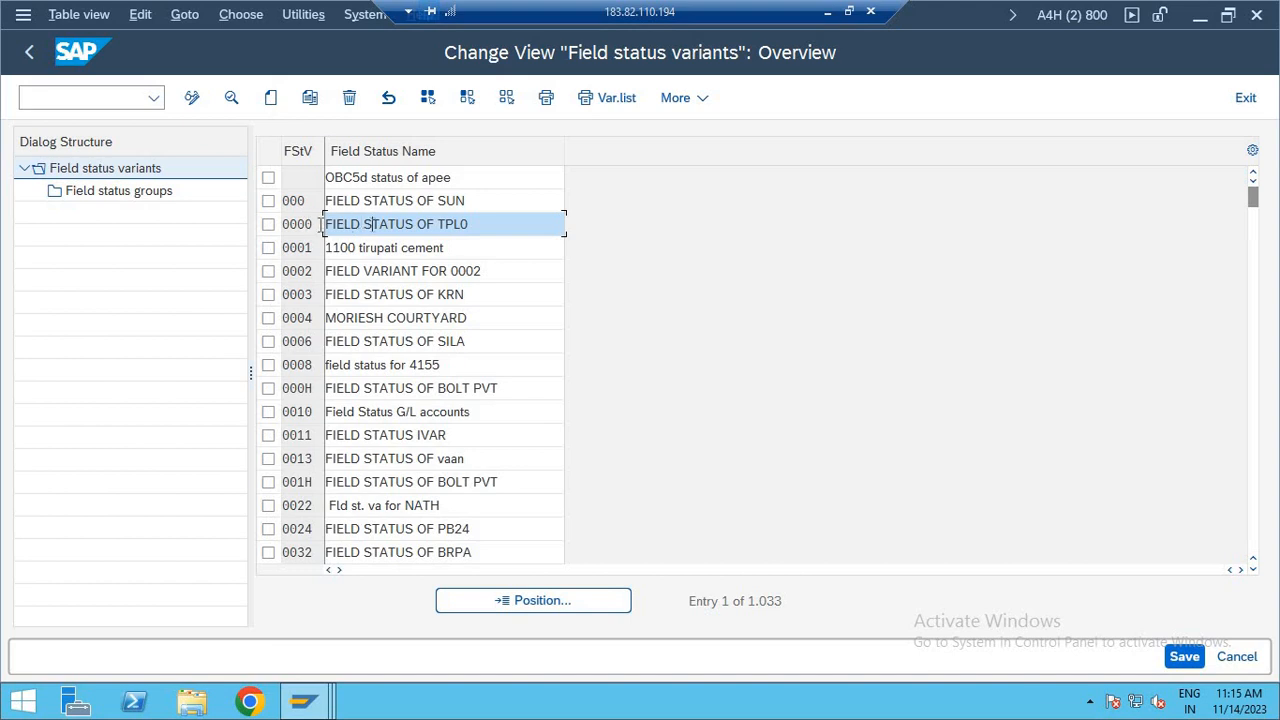
left_click(268, 224)
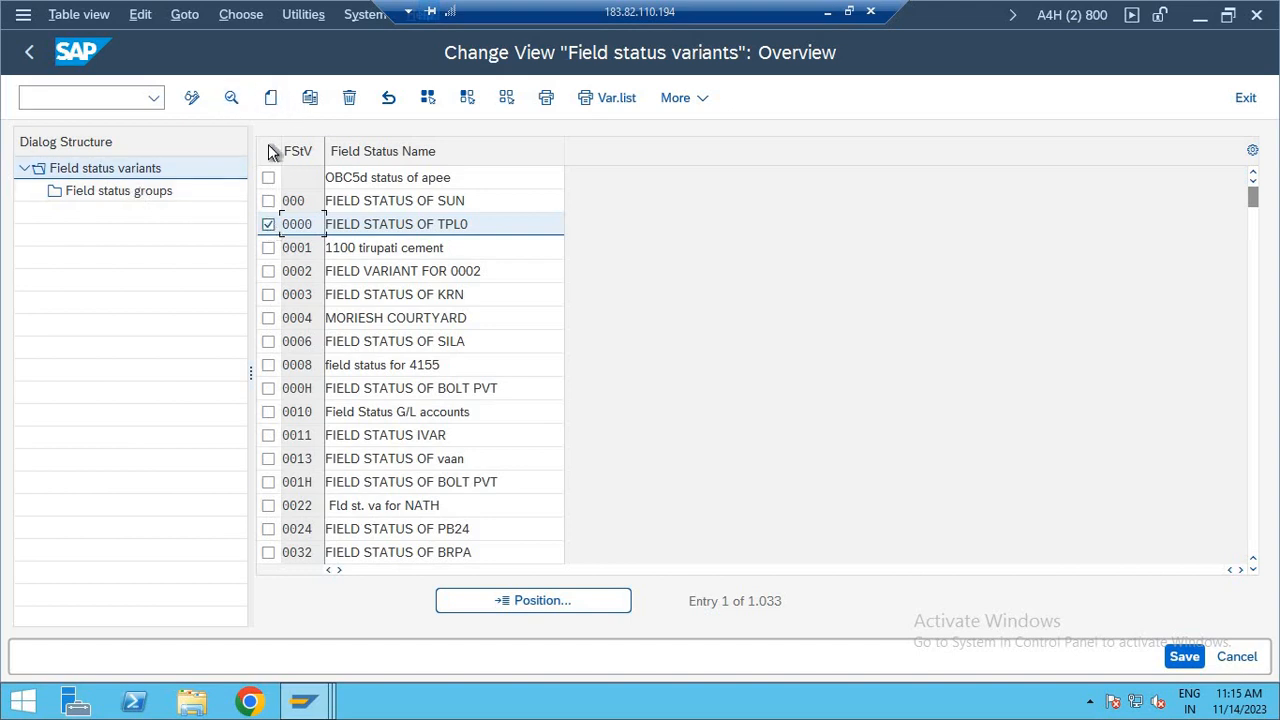
left_click(270, 97)
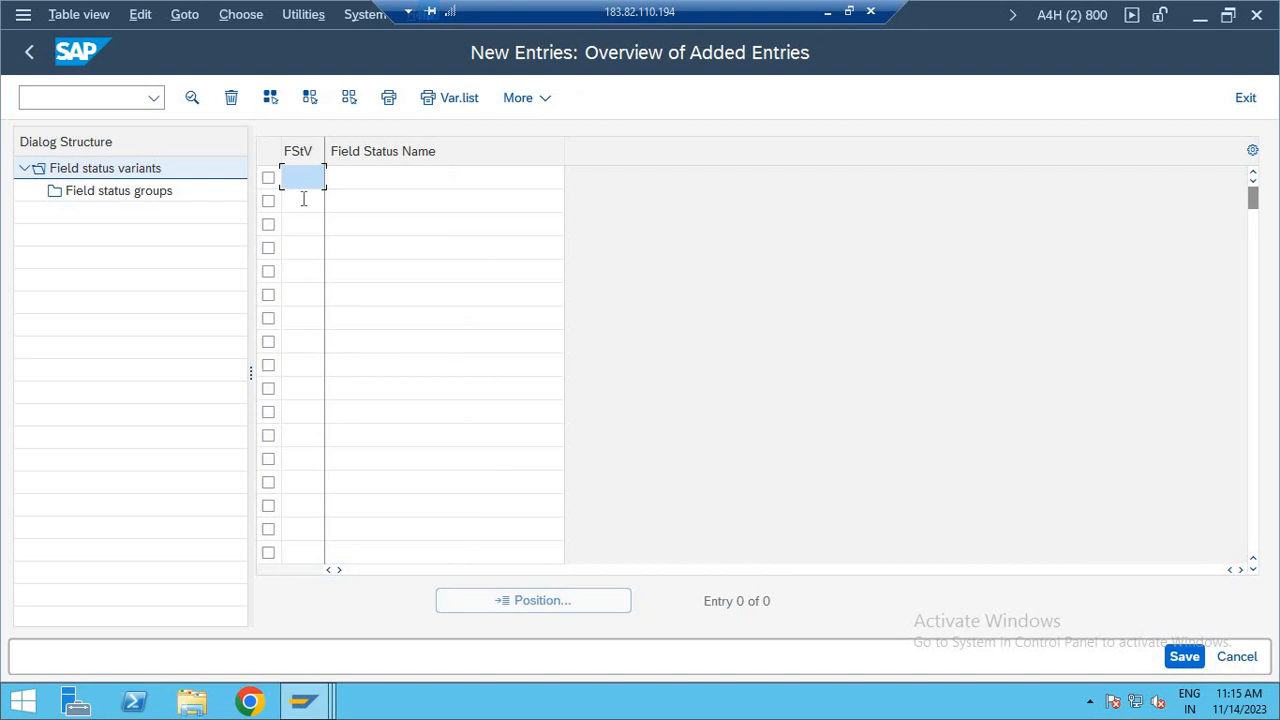
- Save new field status variant JI named 'FEILD STATUS' and return to the variants overview
type("JI")
key("Tab")
type("F")
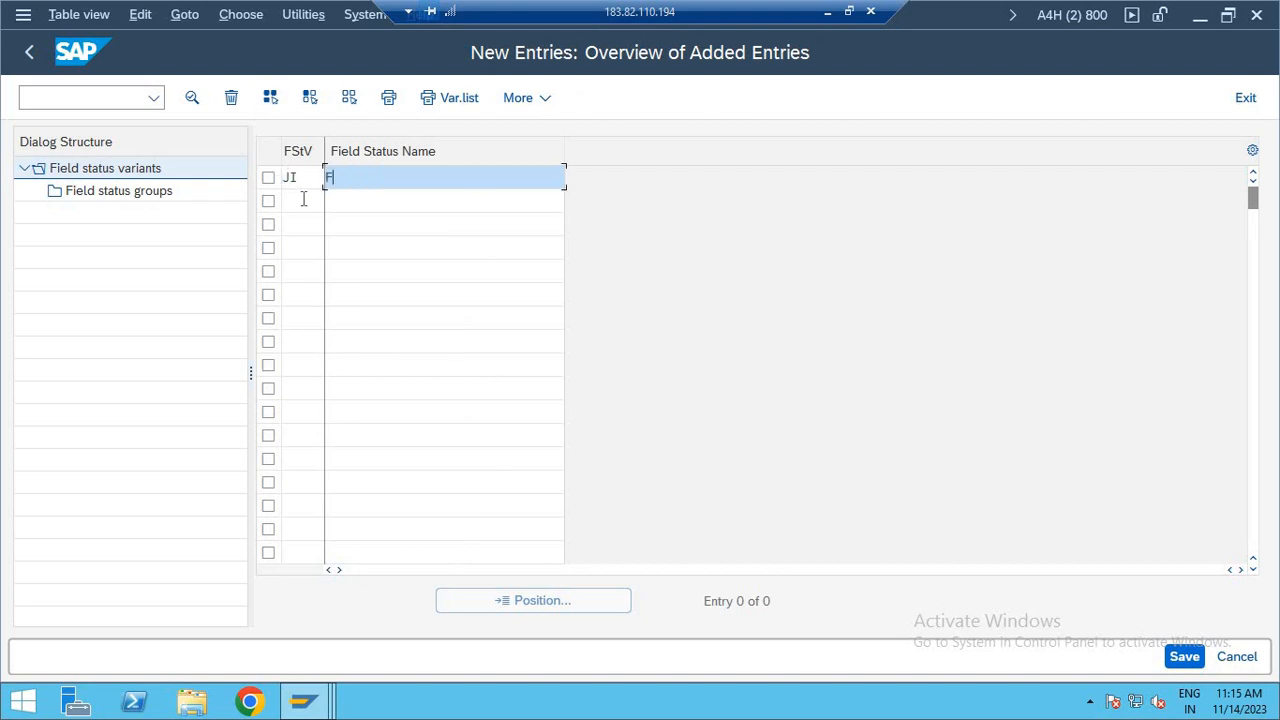
type("EILD STATUS")
key("ctrl+s")
key("Return")
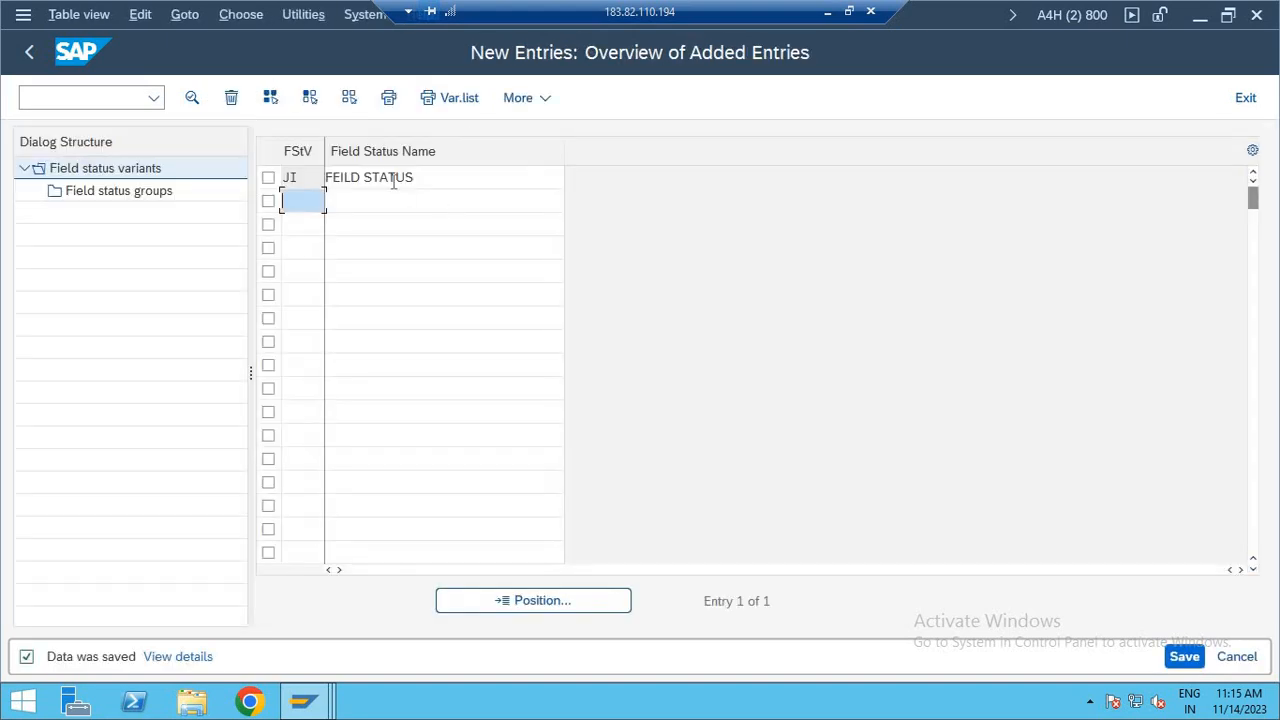
left_click(393, 181)
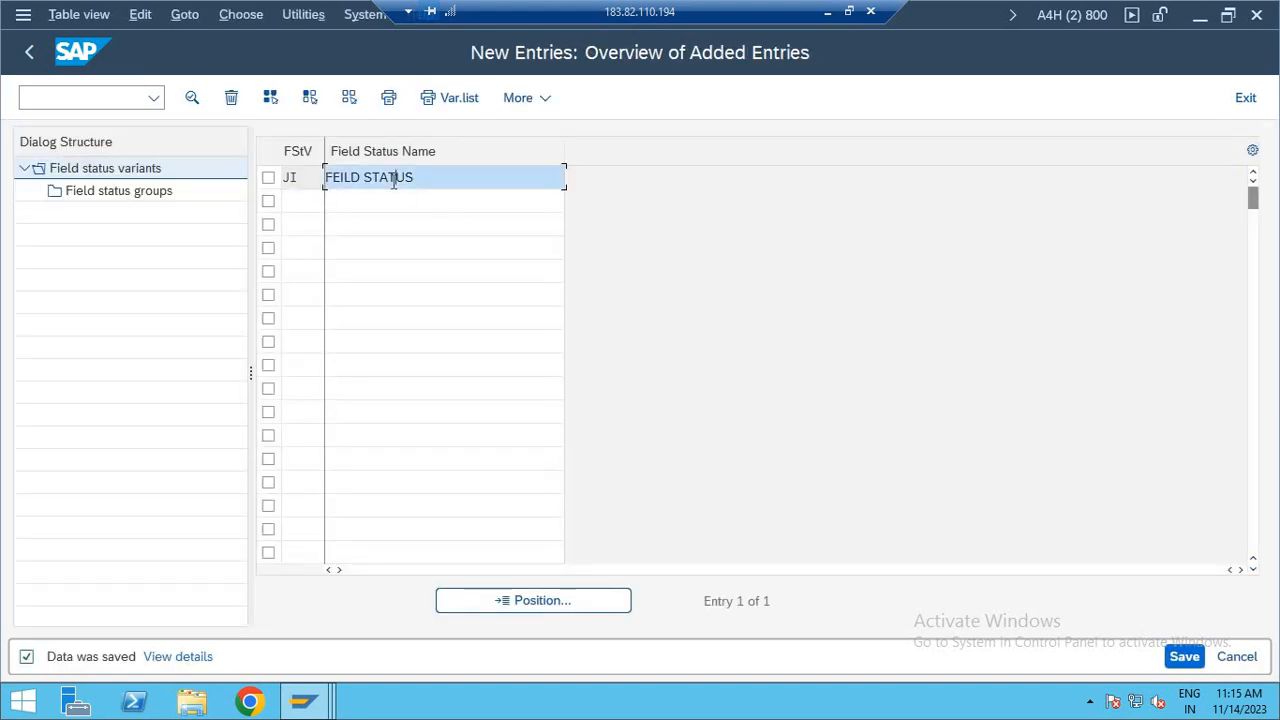
key("F3")
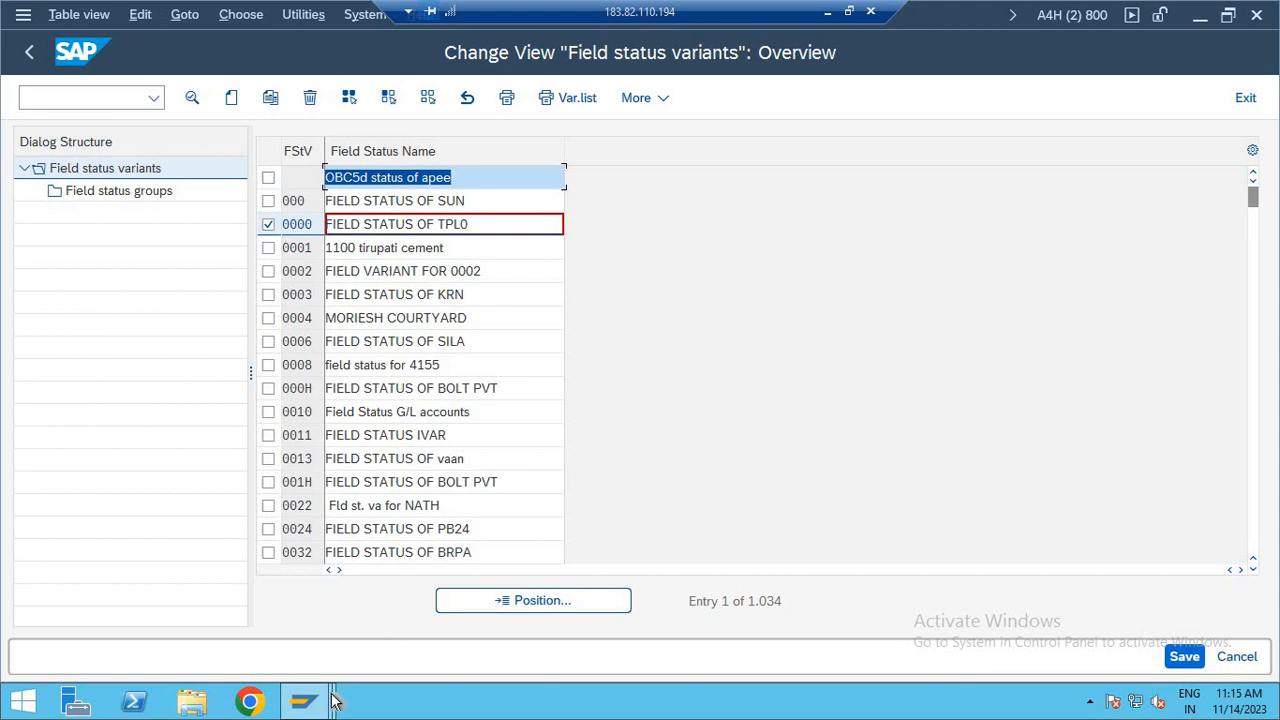
- In the IMG tree, expand Interest Calculation and move down to Define Reference Interest Rates
mouse_move(312, 716)
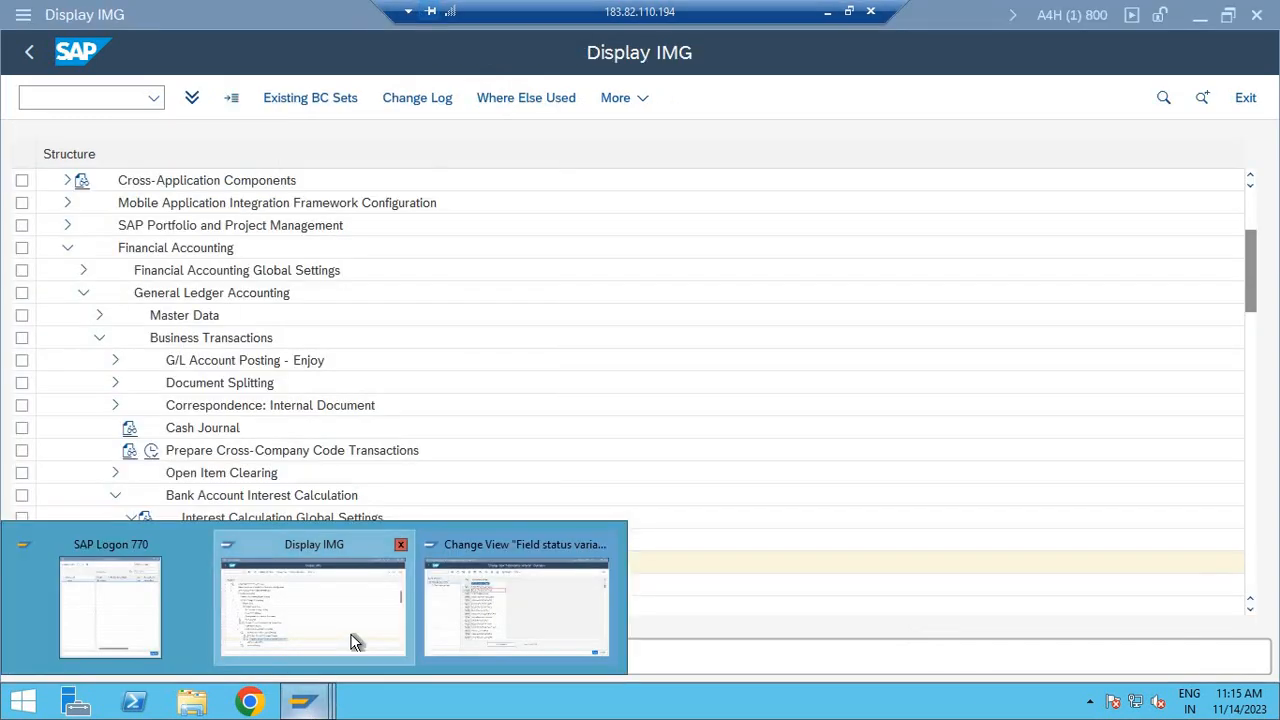
left_click(357, 641)
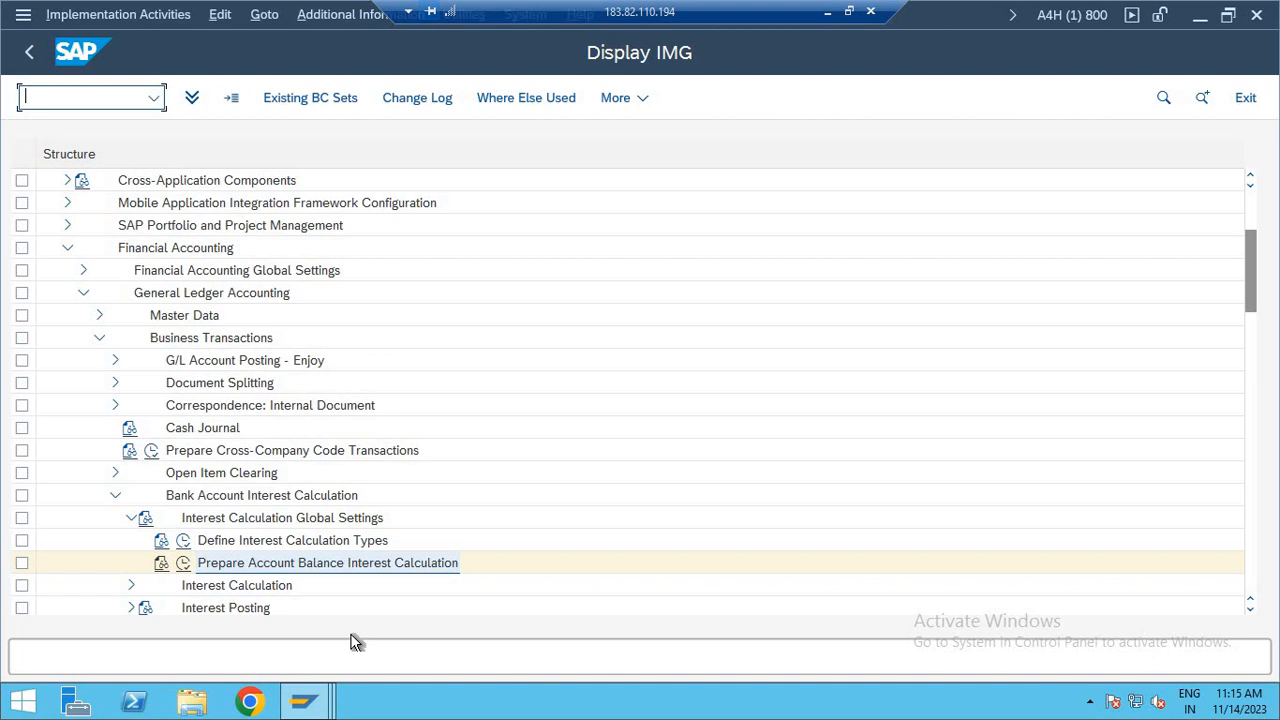
left_click(278, 588)
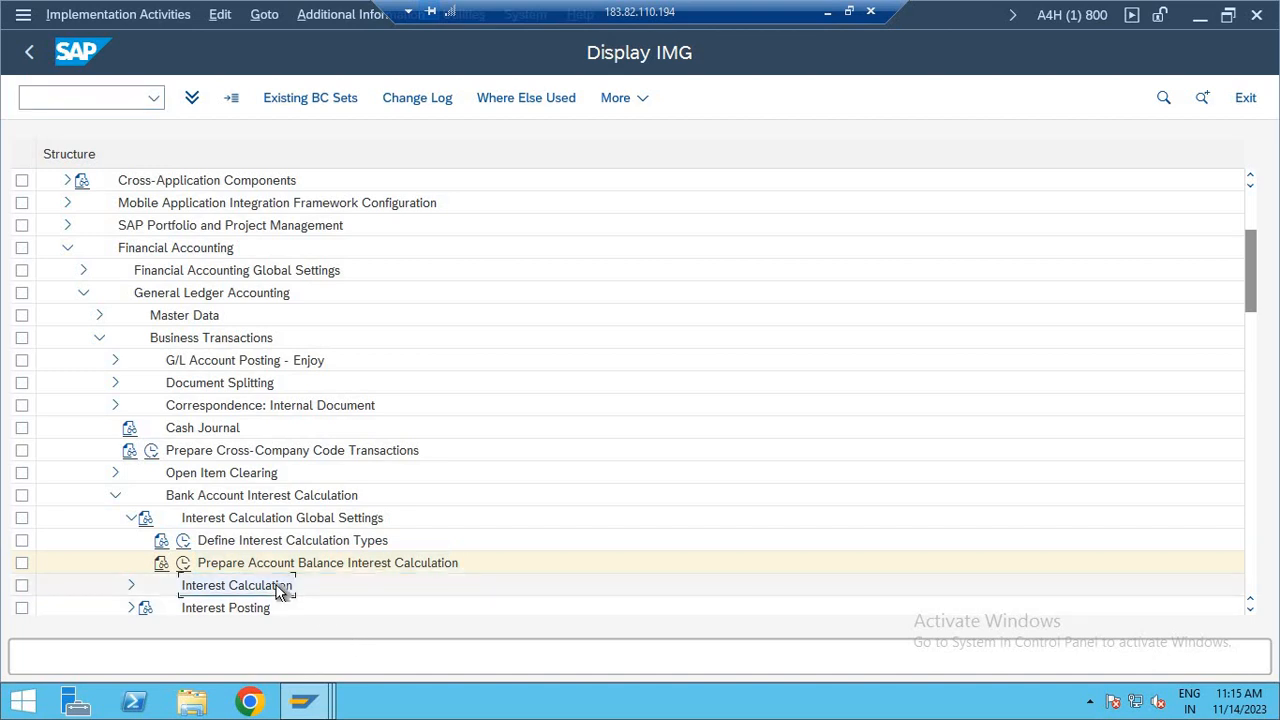
double_click(280, 590)
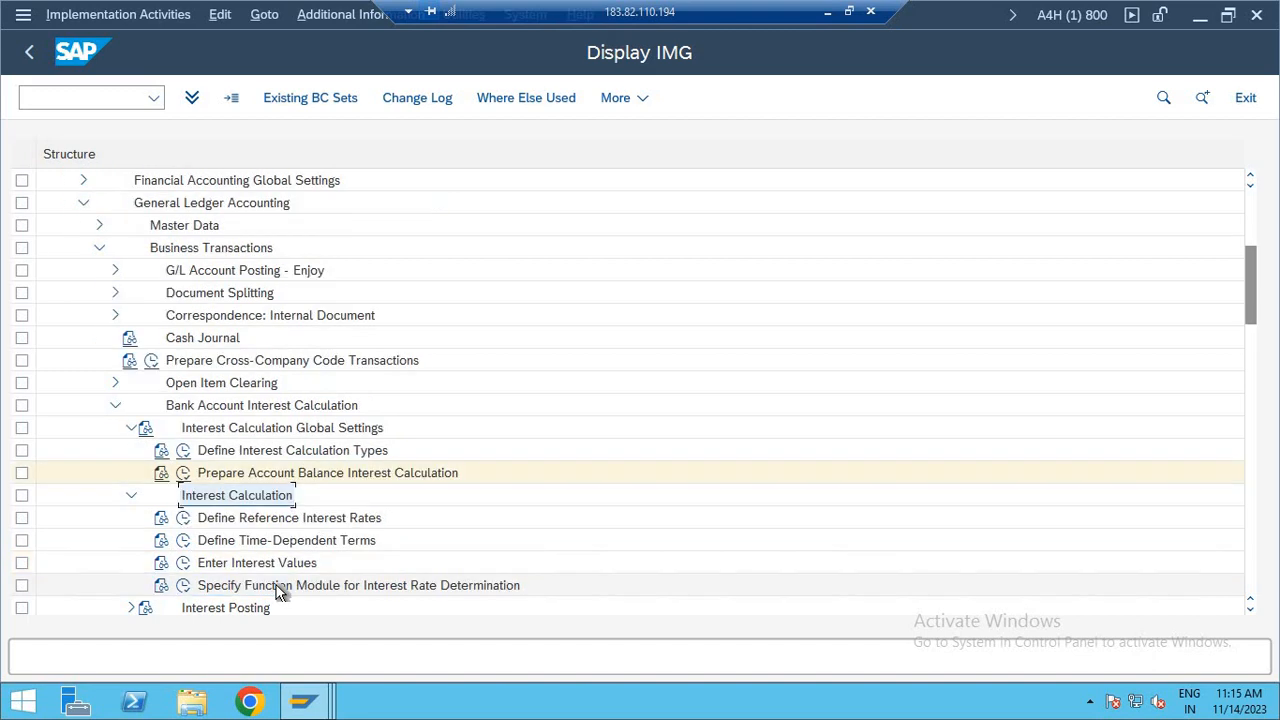
key("Down")
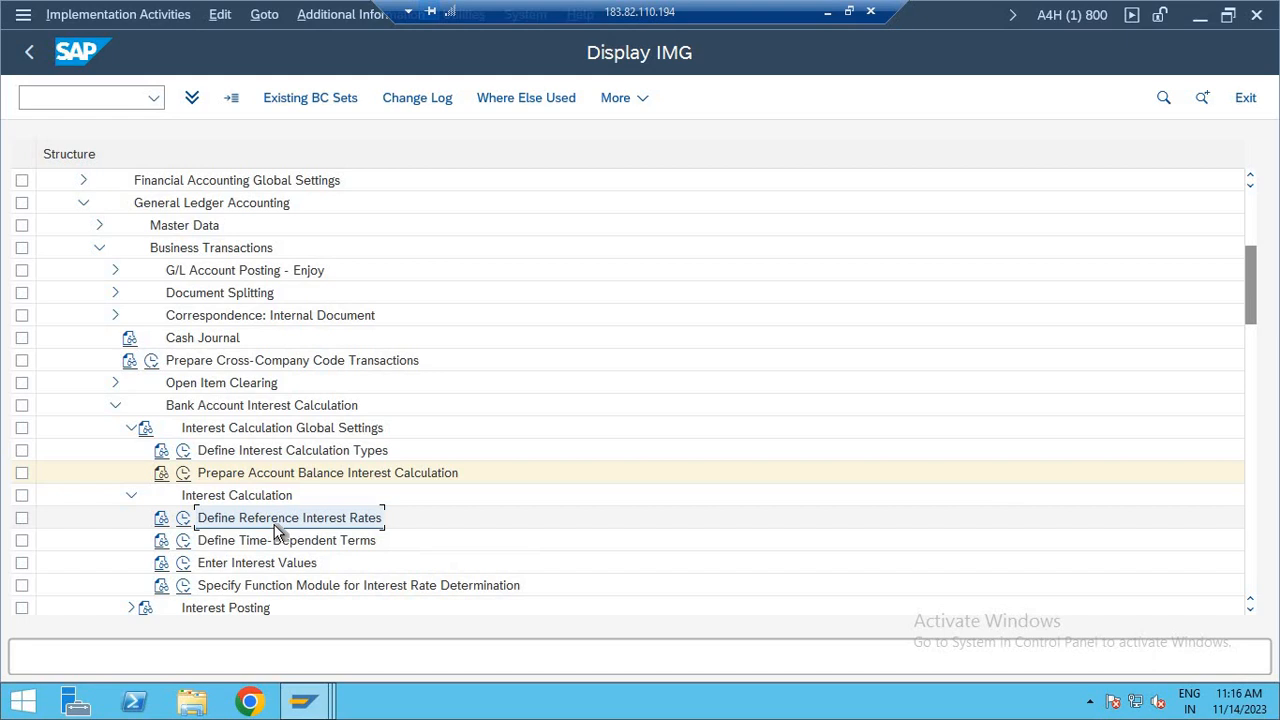
- Run Define Reference Interest Rates, and back out of copying the AEDD01EIB entry
left_click(182, 522)
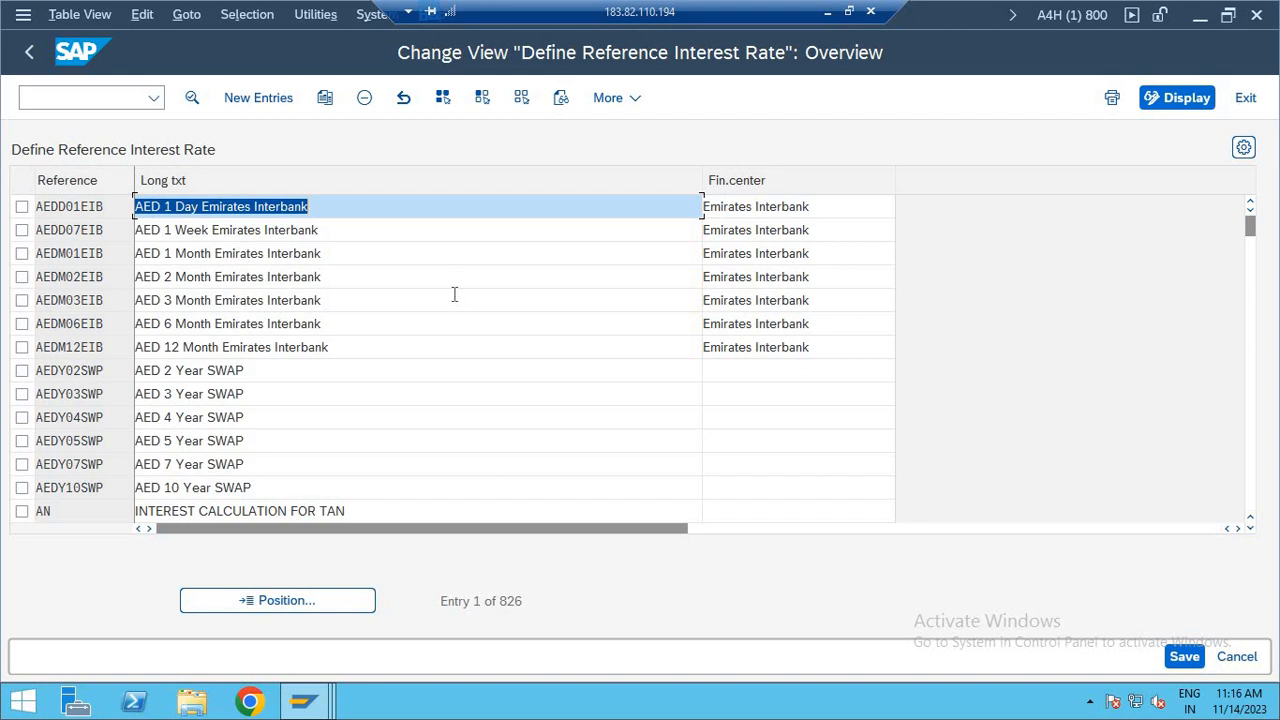
left_click(23, 207)
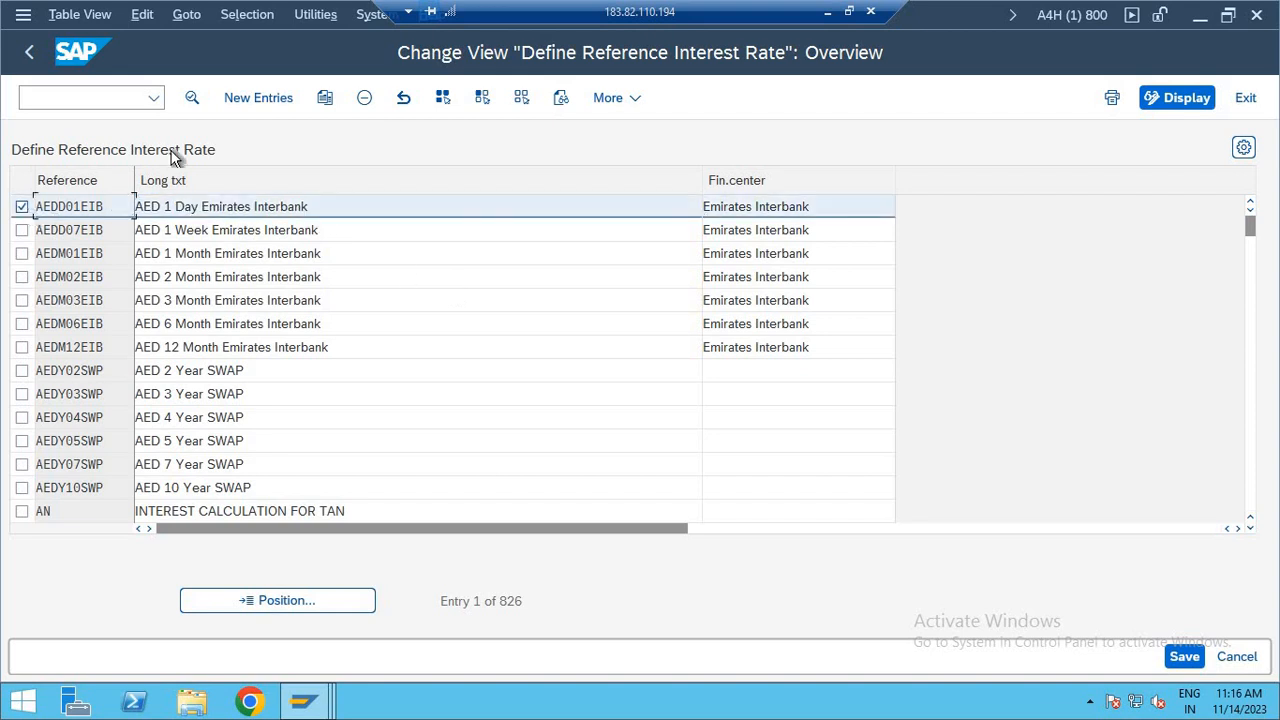
left_click(330, 100)
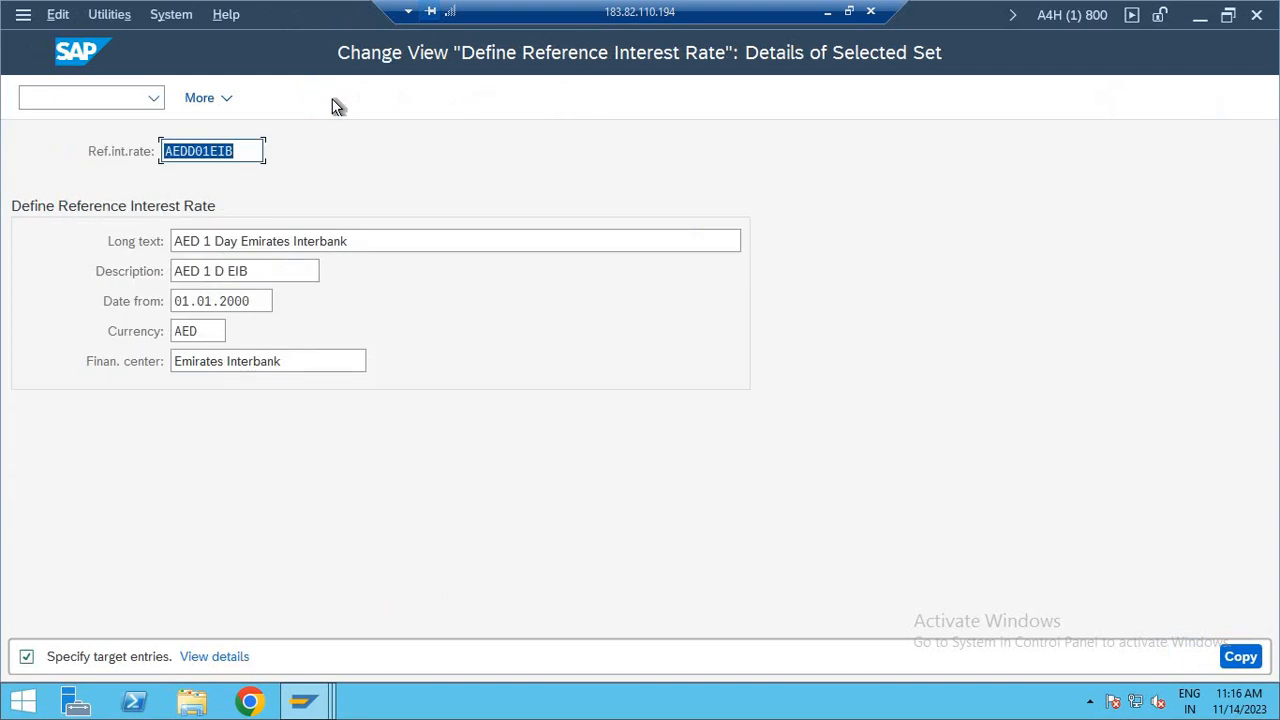
key("F3")
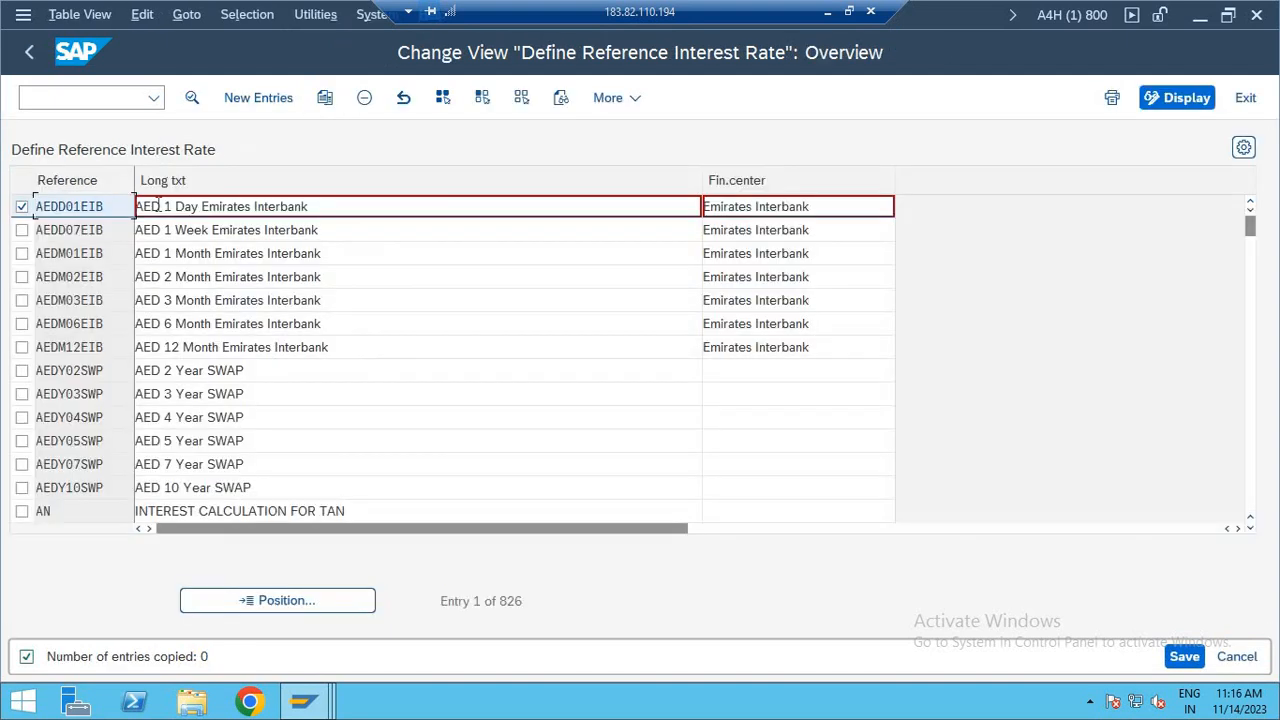
- Create reference rate 23 with long text 'INT CALCULATION' and description 'INT CAL'
left_click(252, 100)
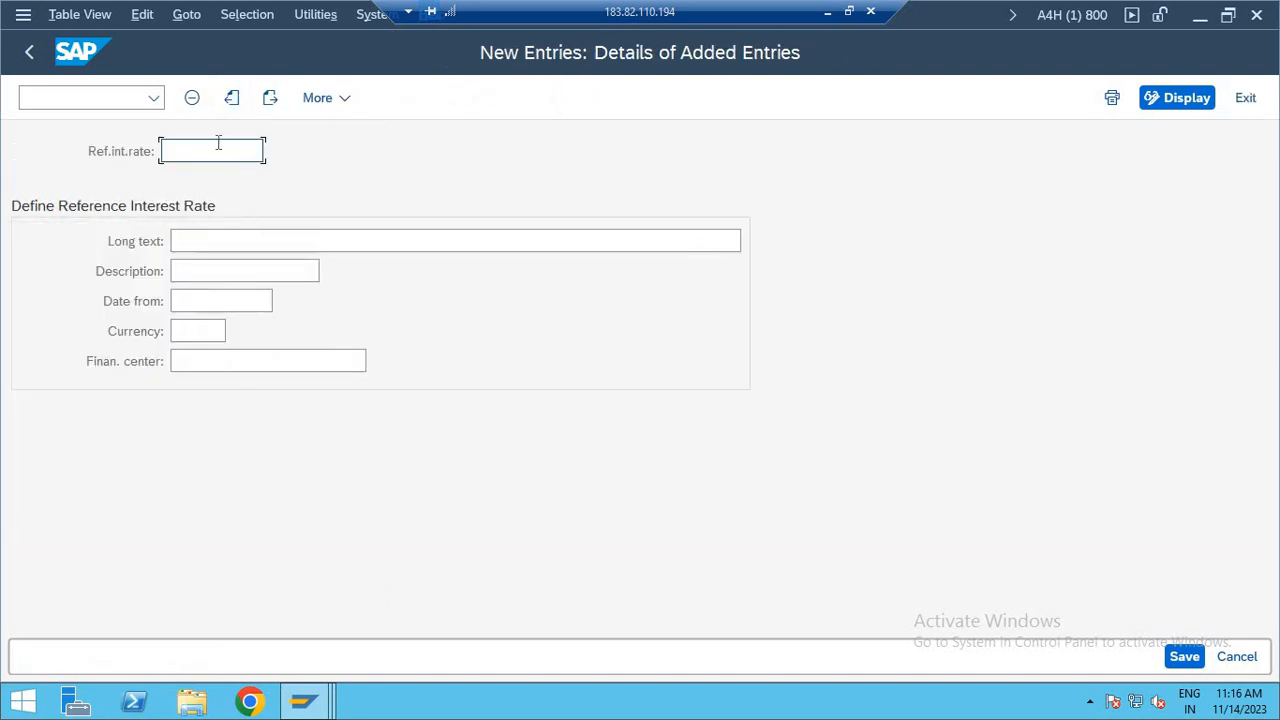
type("23")
key("Tab")
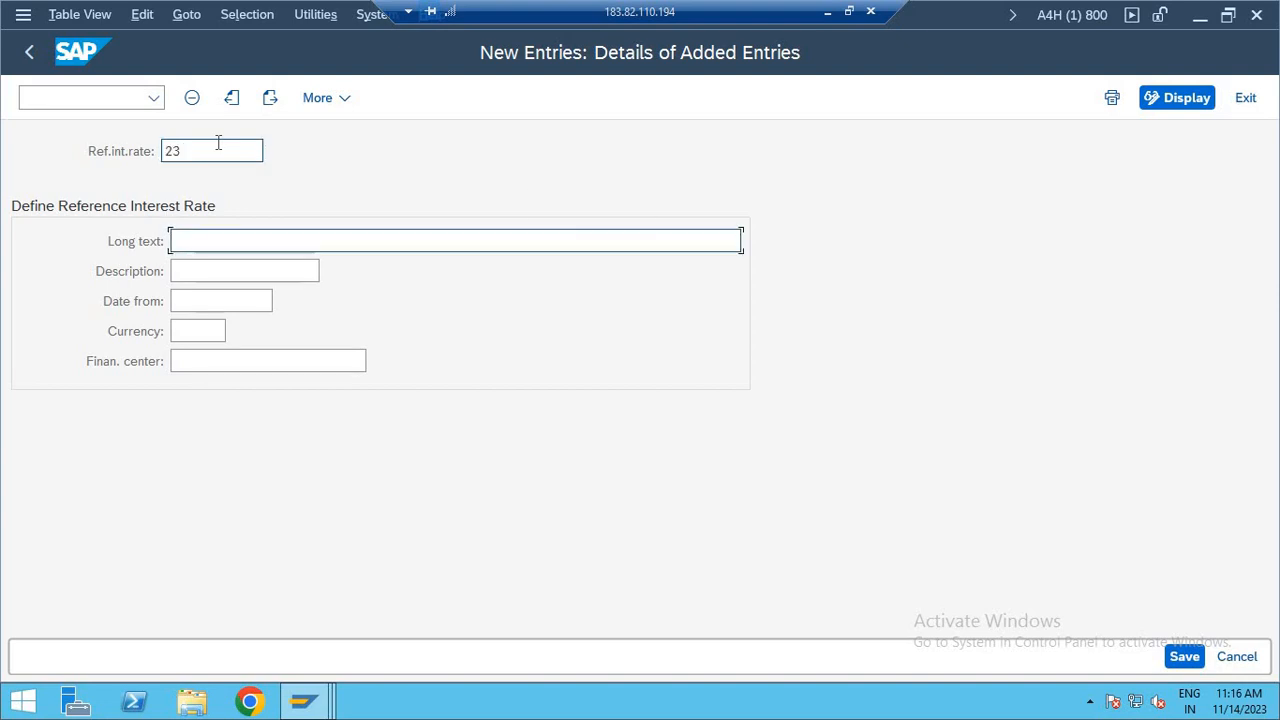
type("INT CALCULATION")
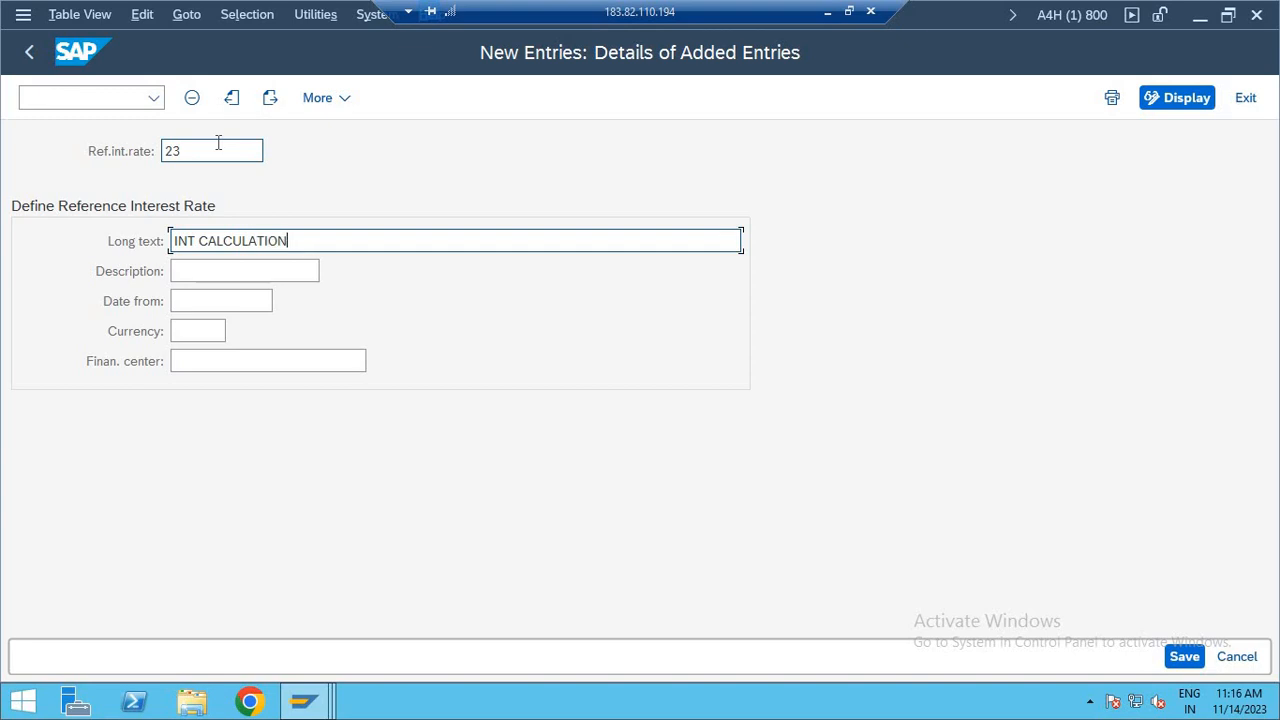
key("Tab")
type("IN")
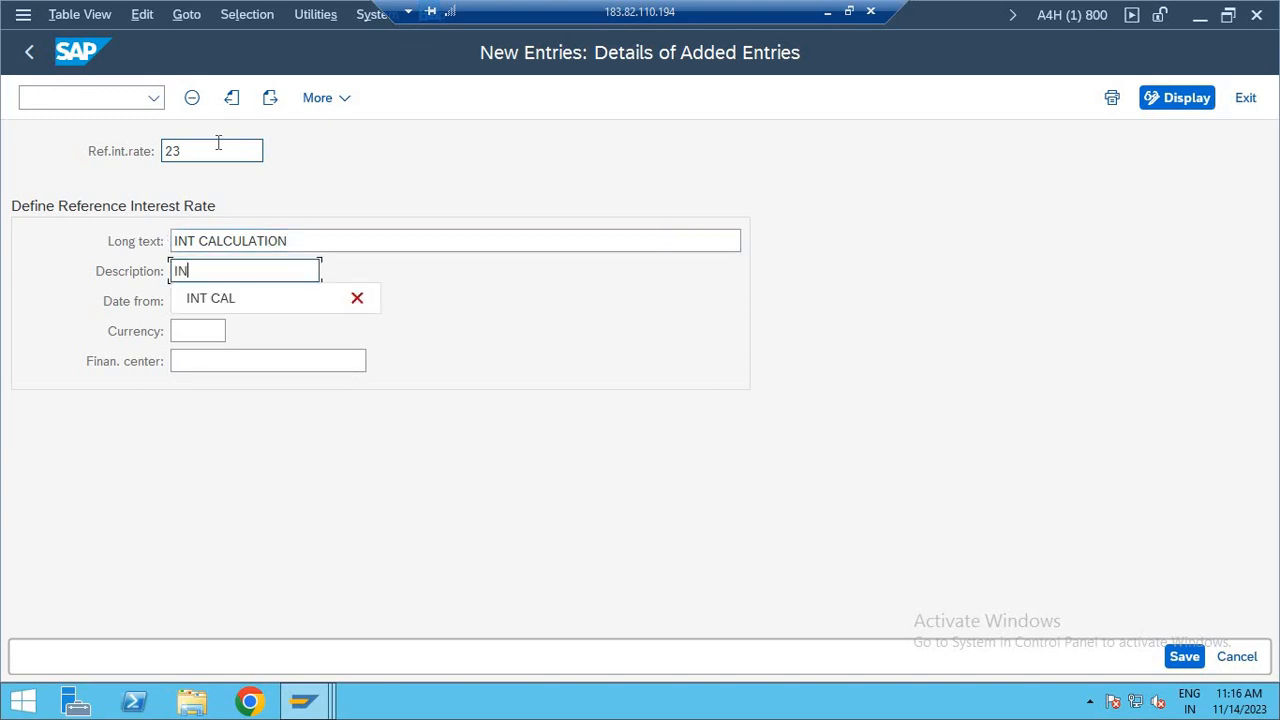
type("T CAL")
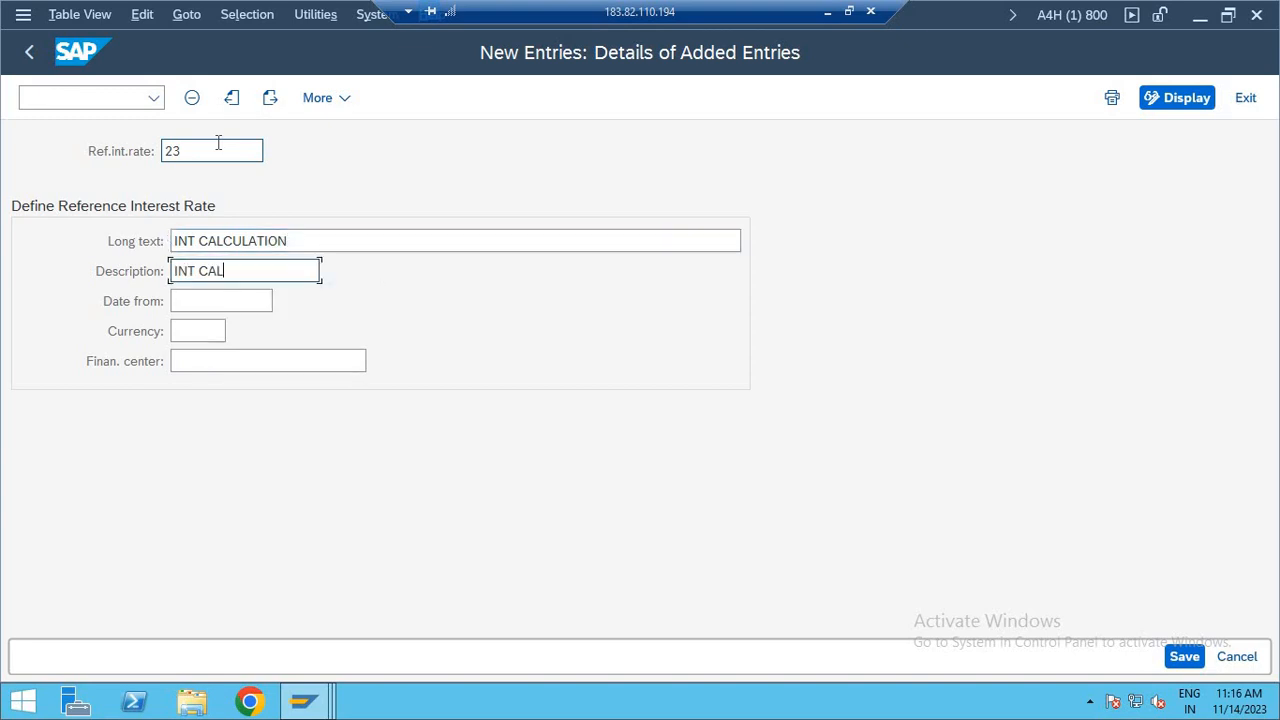
key("Tab")
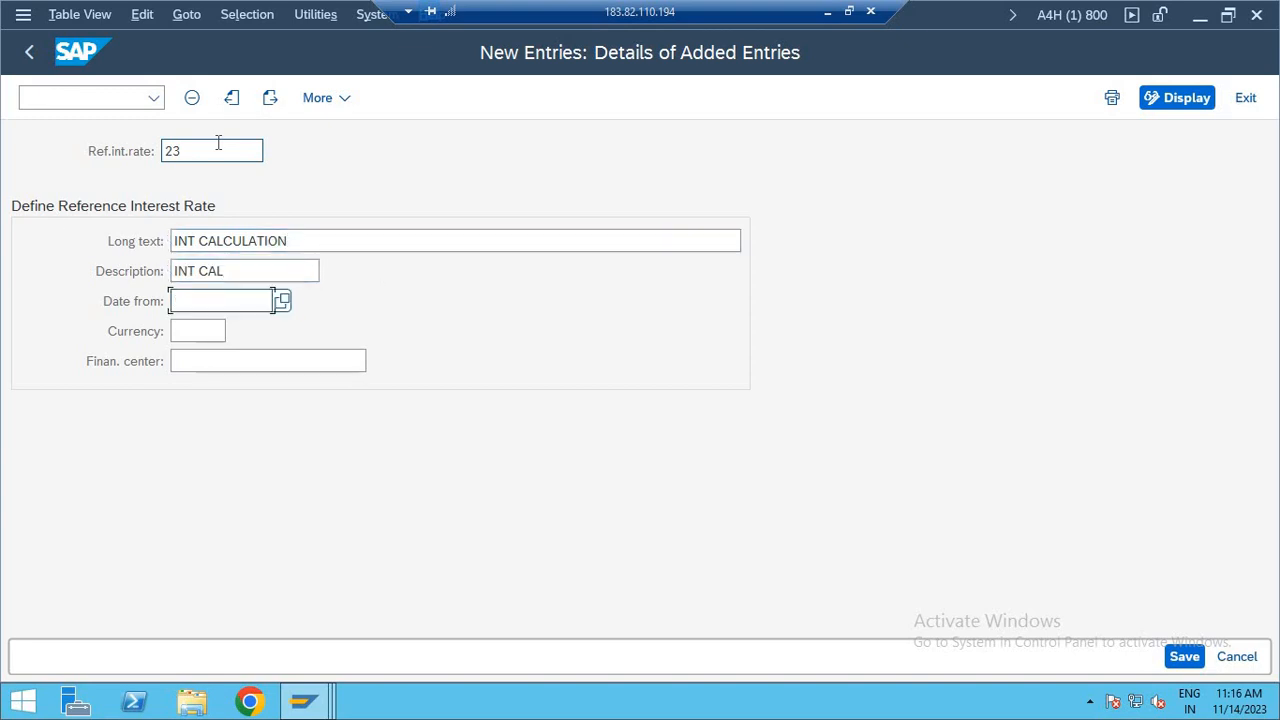
- Set start date 14.11.2023 and currency INR, then save under the customizing request
left_click(284, 302)
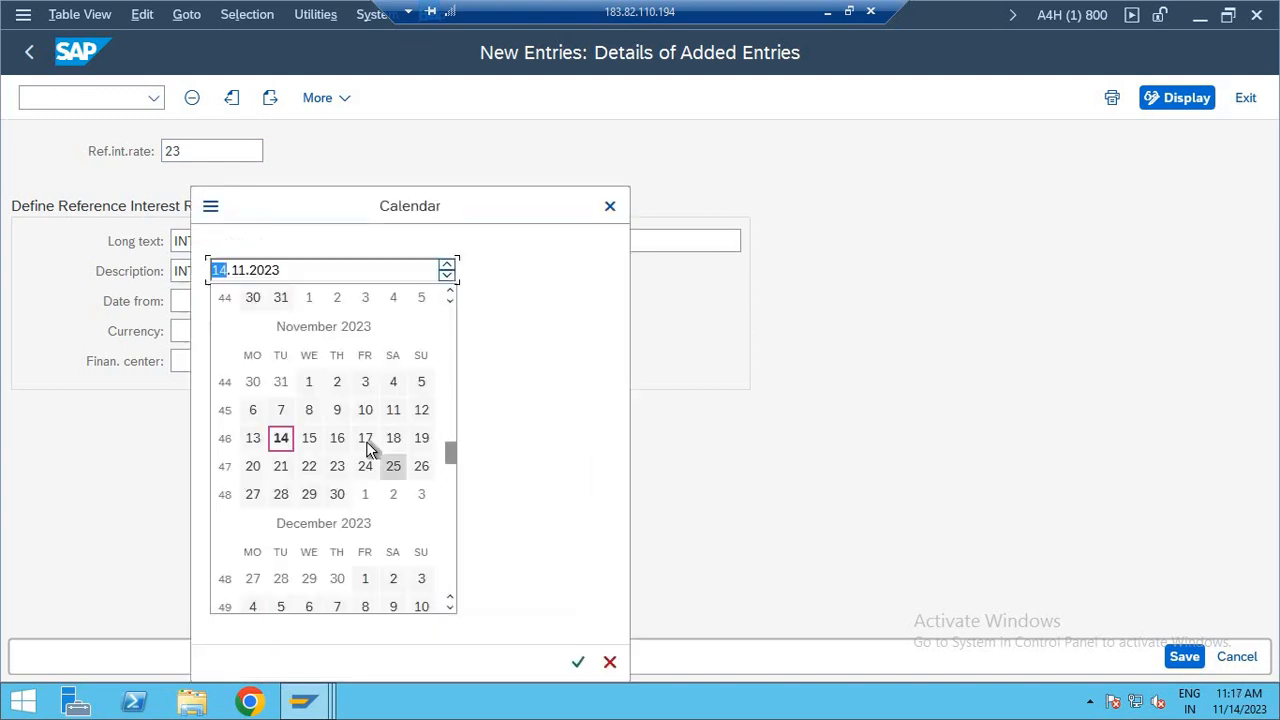
double_click(282, 440)
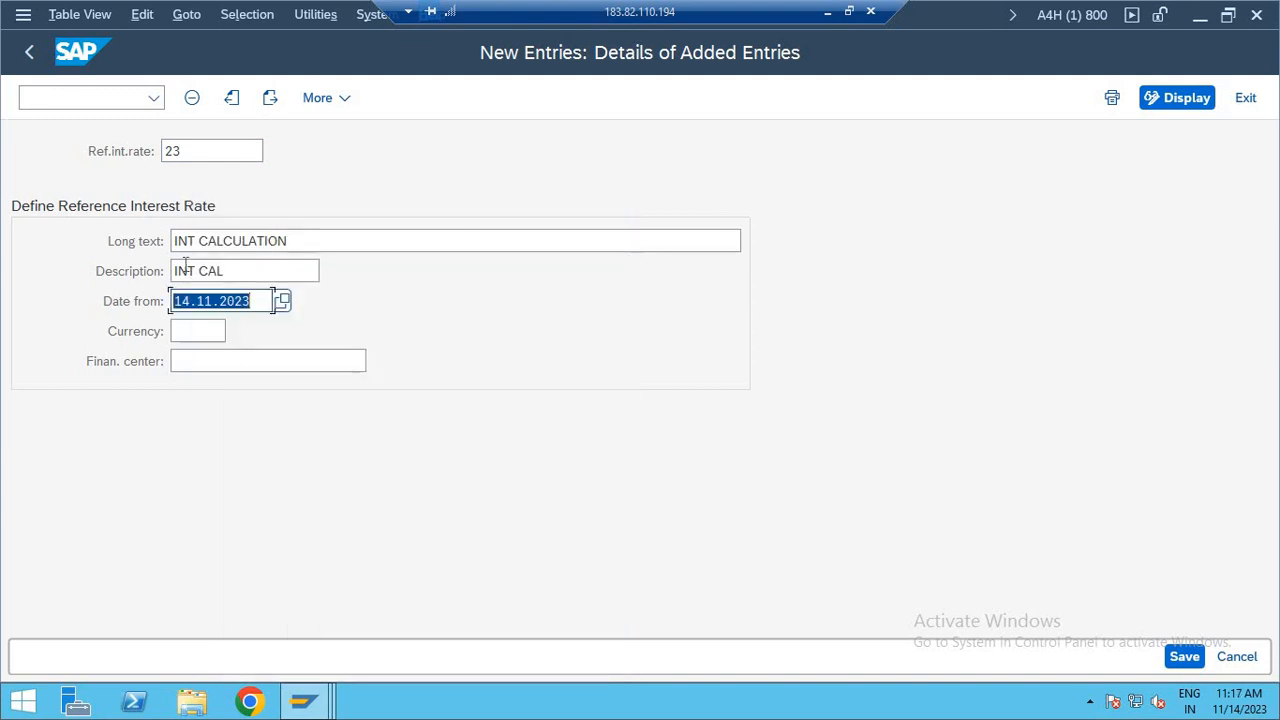
left_click(194, 327)
type("INR")
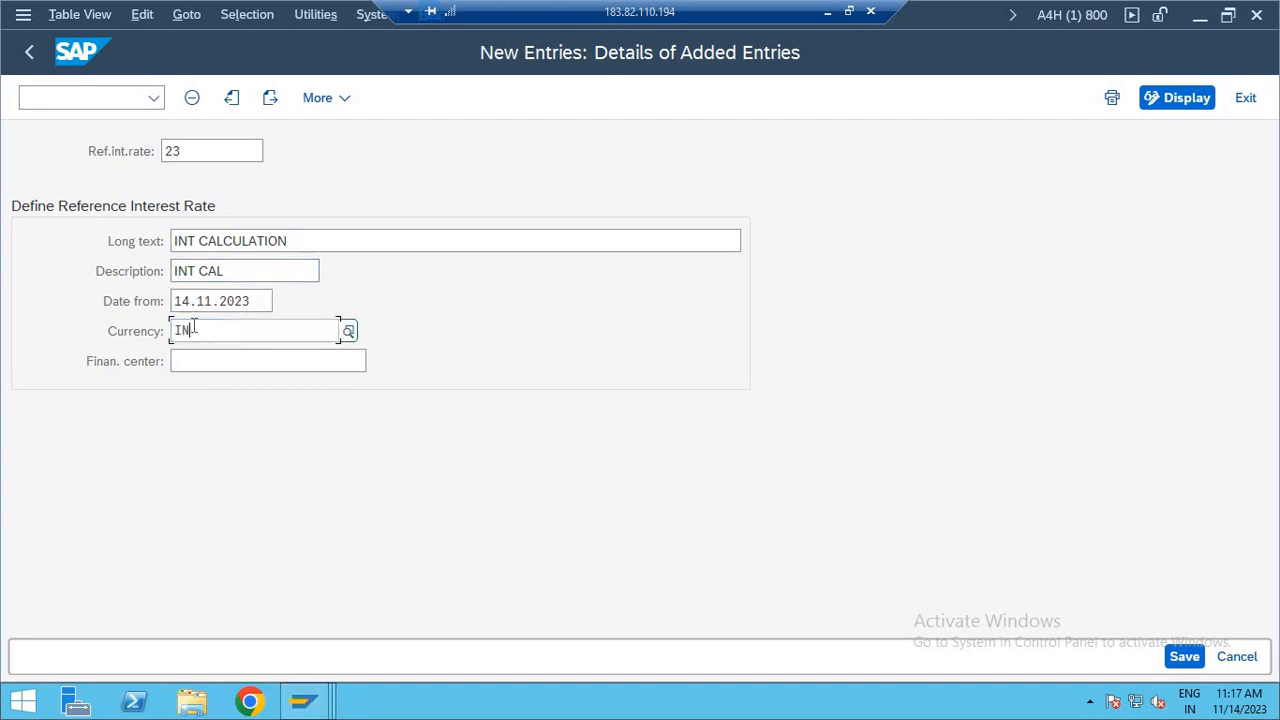
key("Tab")
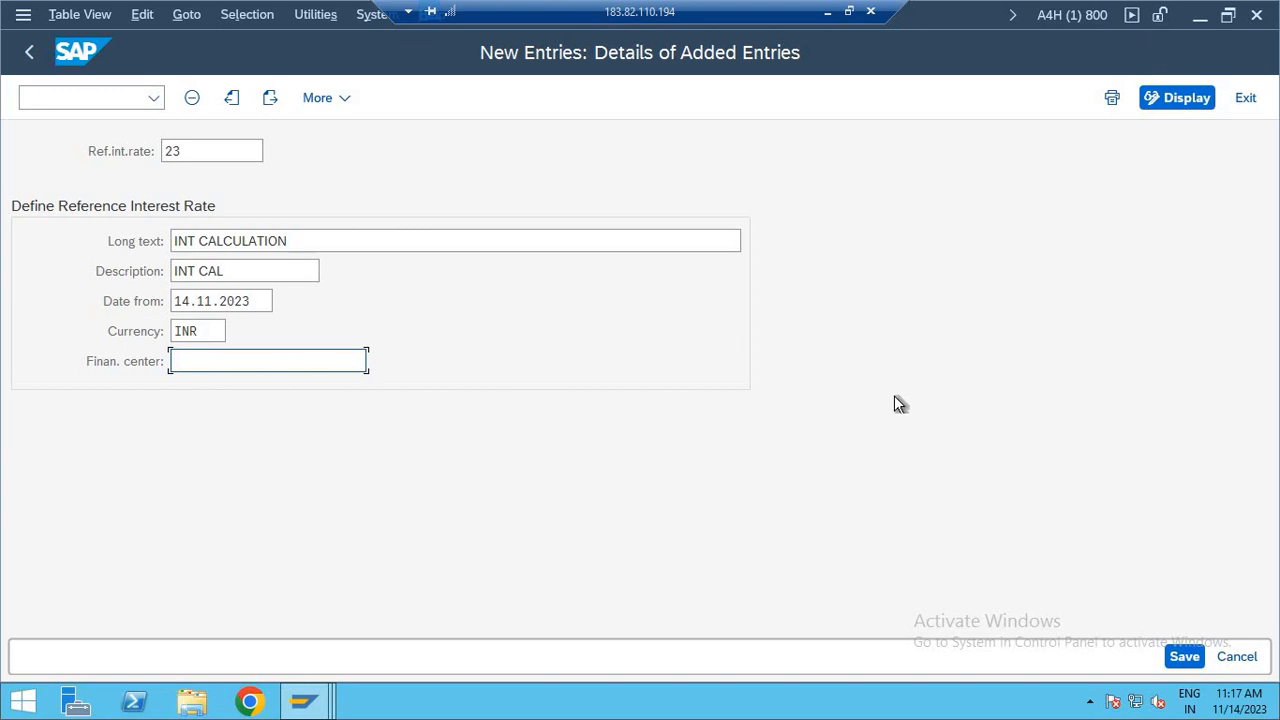
key("ctrl+s")
key("Return")
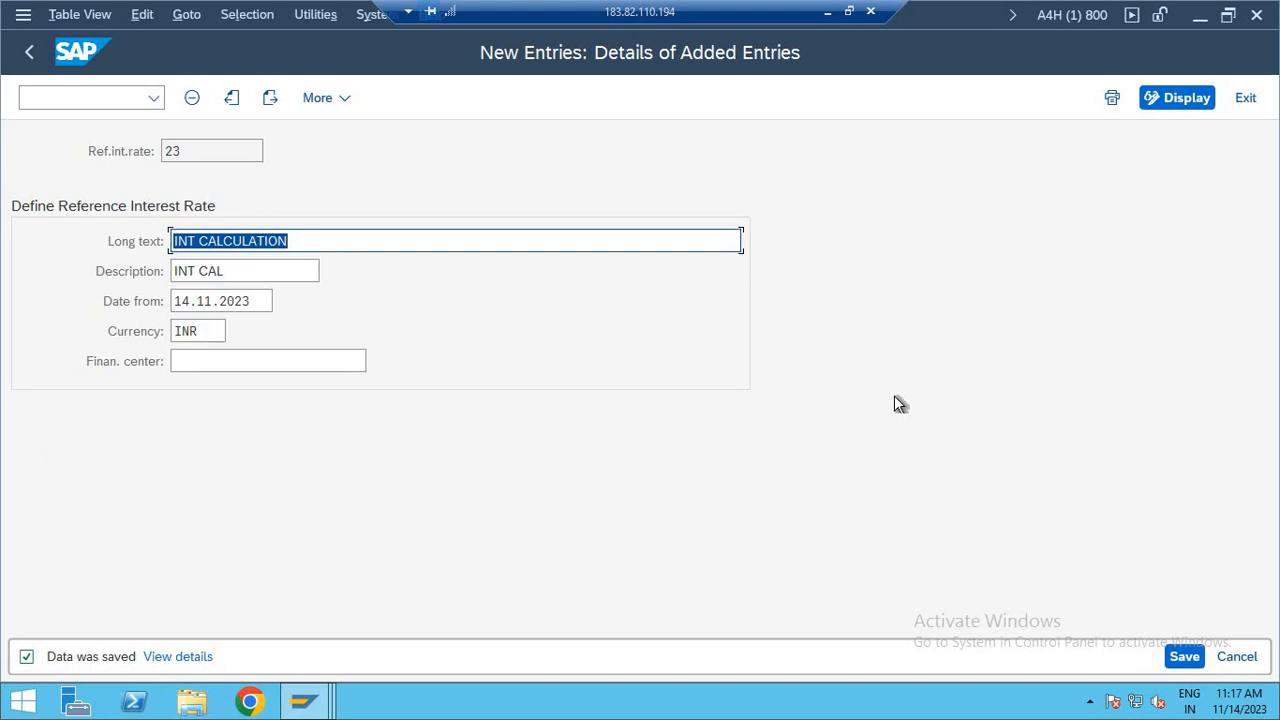
- Clear the stray Finan. center text, decline cancelling the edit, and back out to the IMG tree
left_click(288, 364)
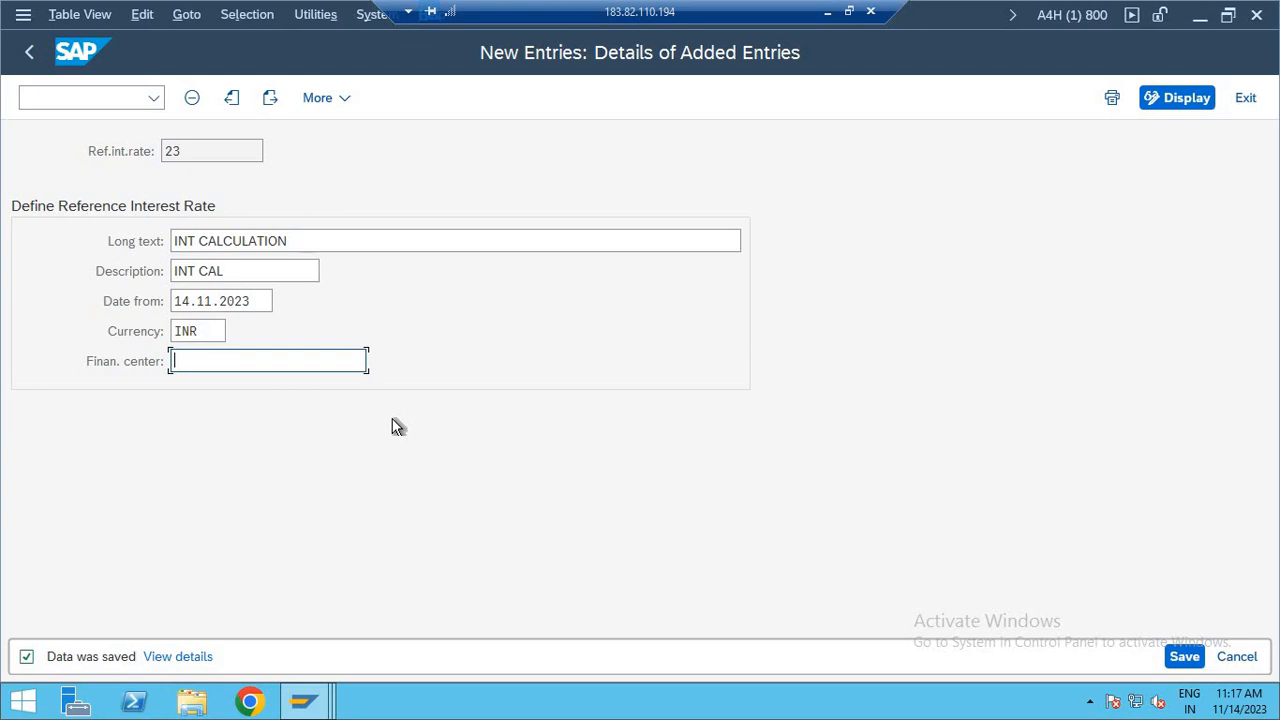
type("KJSDK")
key("BackSpace")
key("BackSpace")
key("BackSpace")
key("BackSpace")
key("BackSpace")
key("F12")
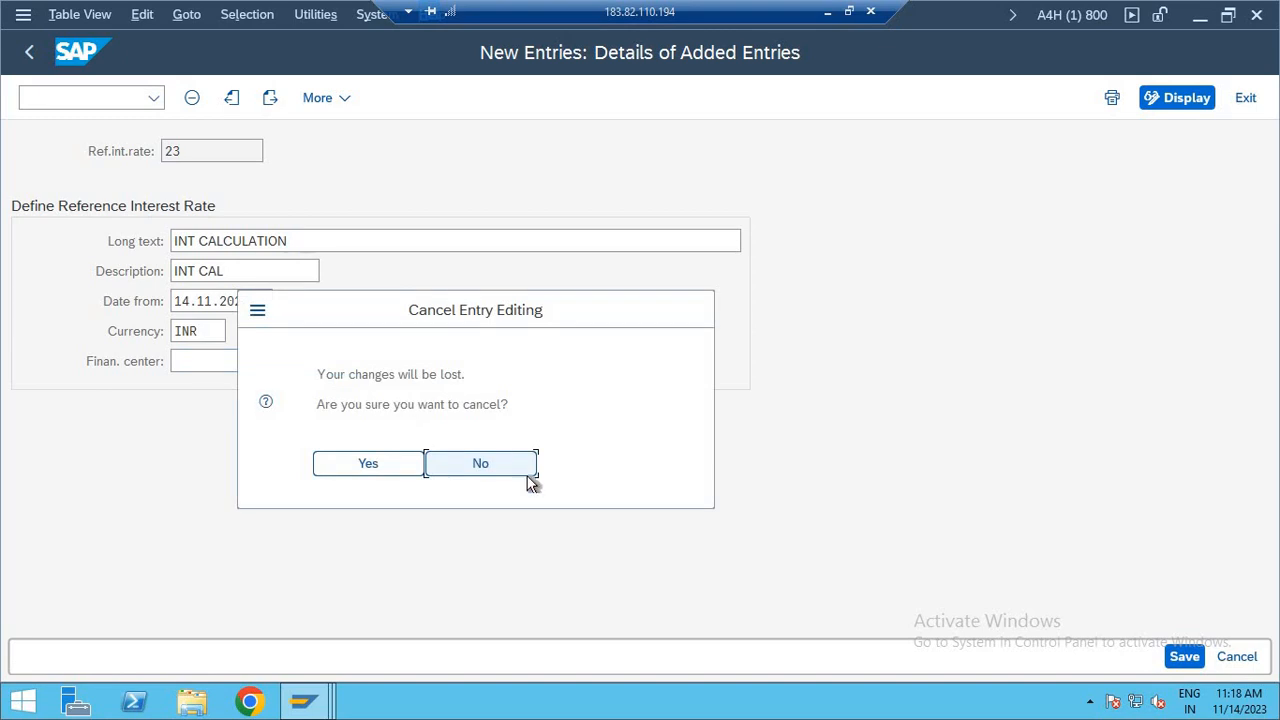
left_click(487, 465)
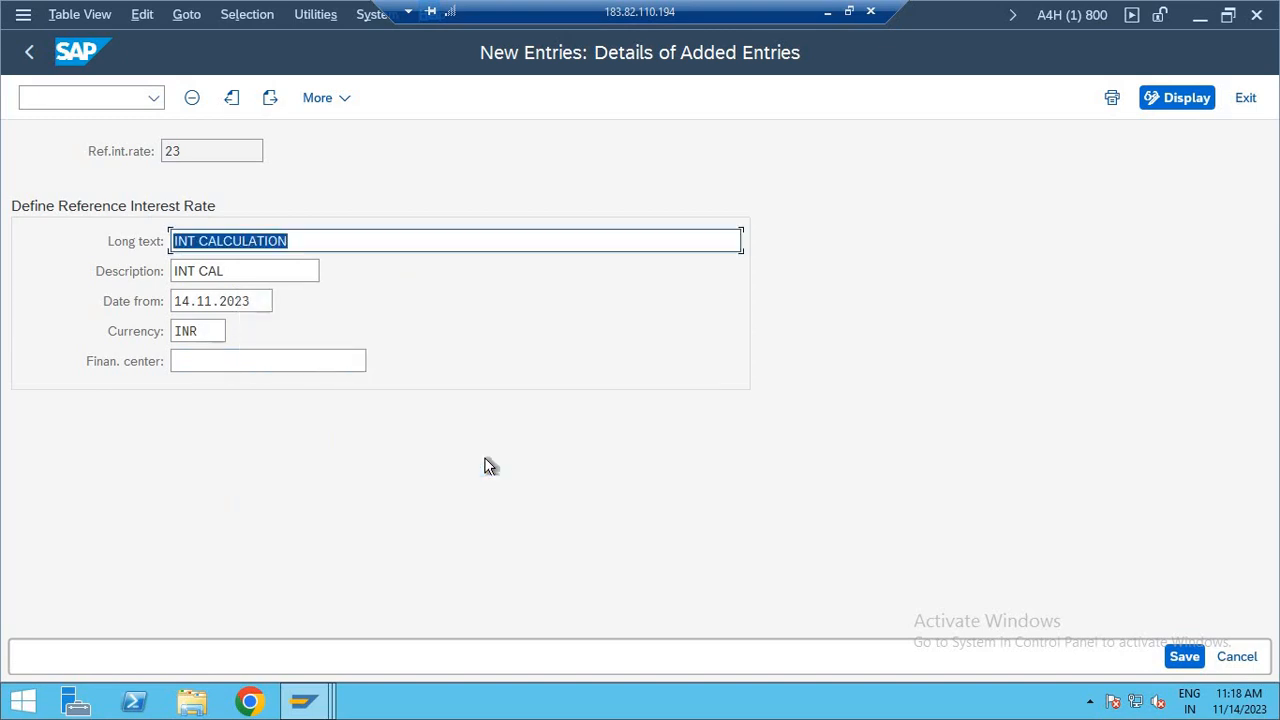
key("ctrl+s")
key("F3")
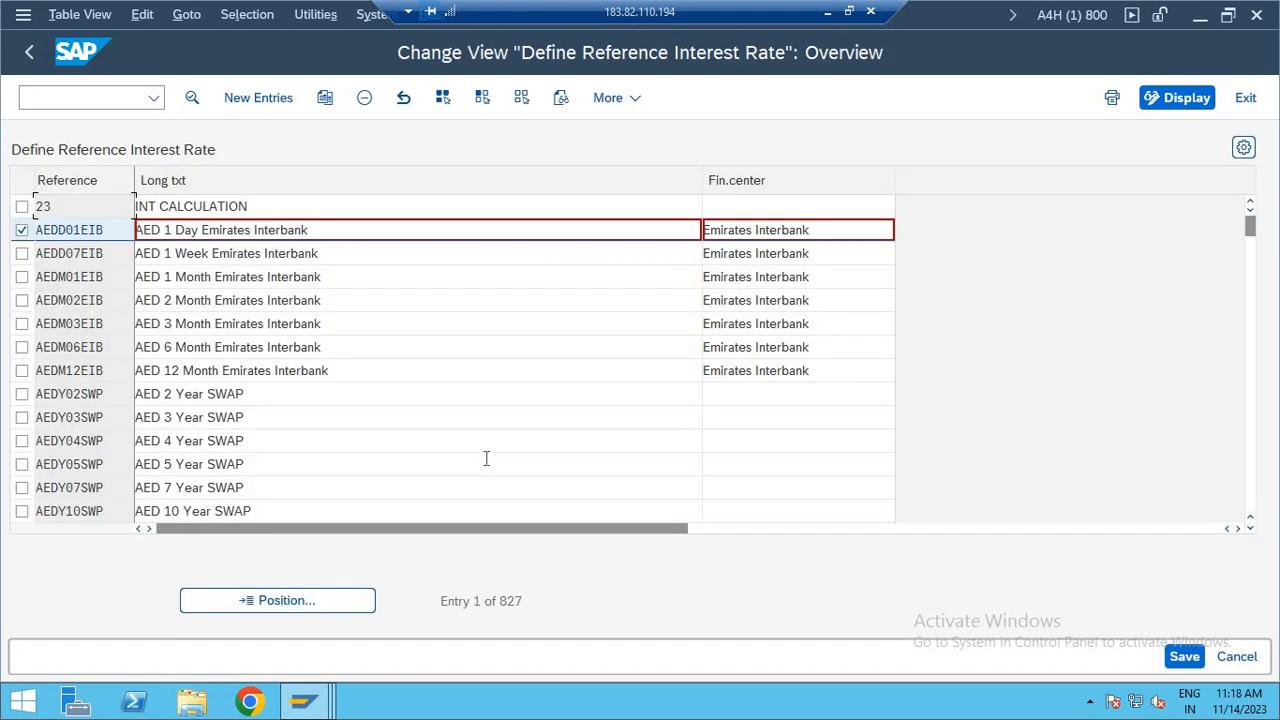
key("F3")
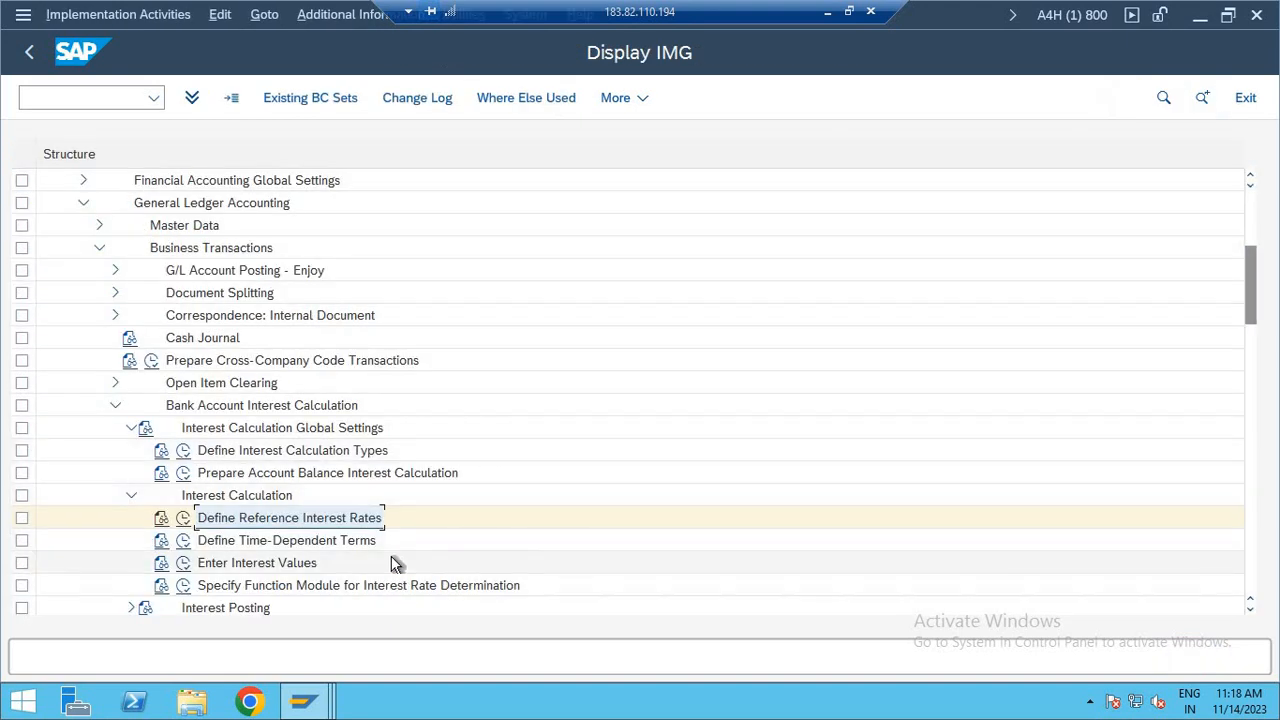
- Select and execute the Define Time-Dependent Terms activity
left_click(278, 543)
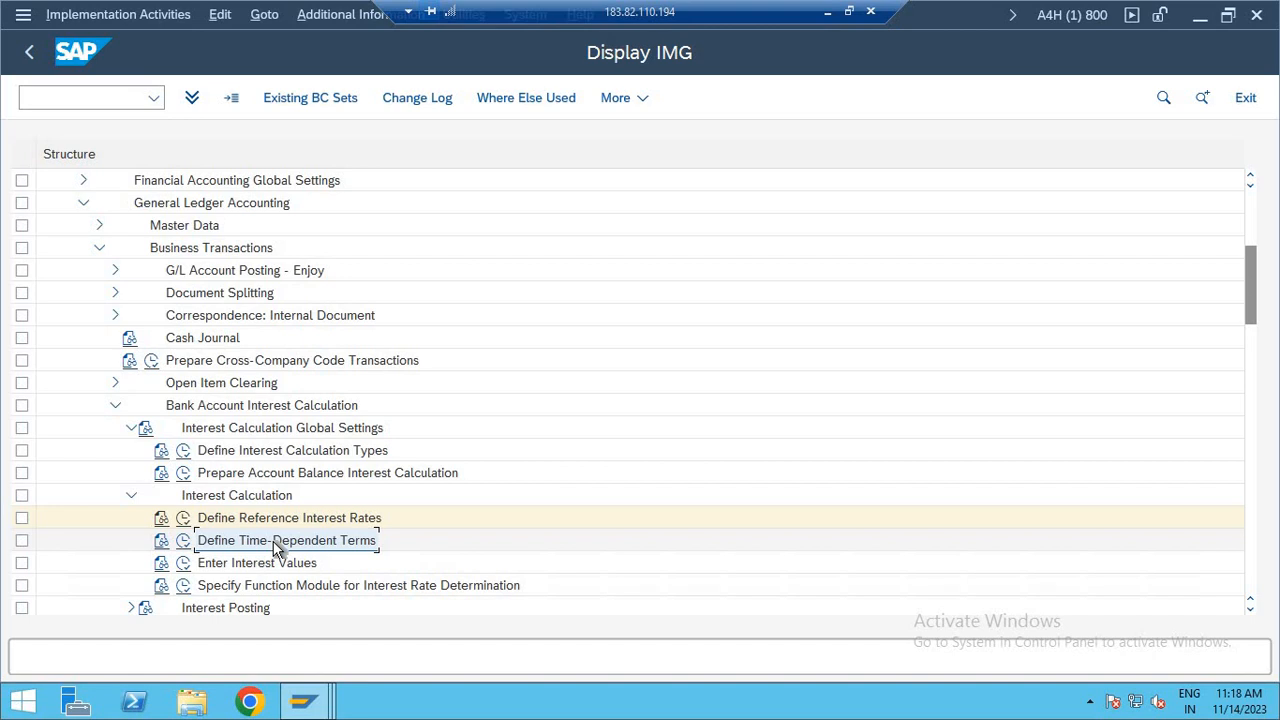
left_click(186, 541)
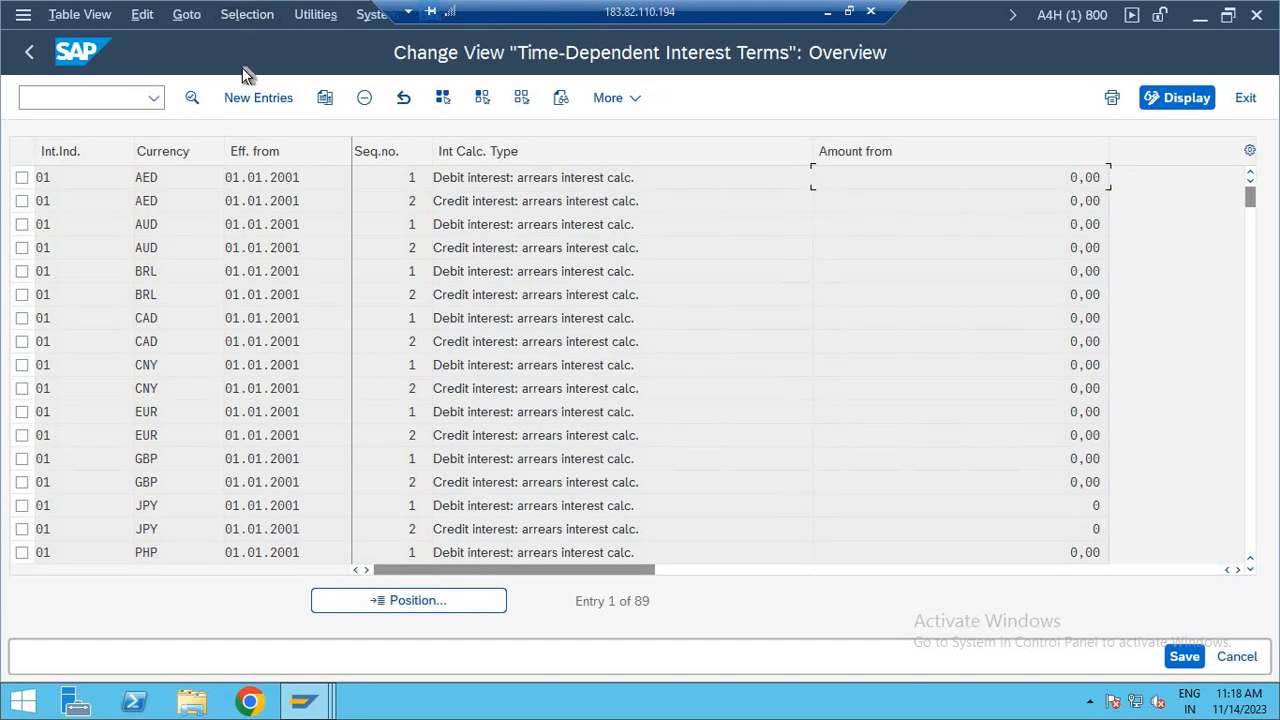
- Start a new interest term with indicator 23, currency INR, effective 14.11.2023
left_click(243, 99)
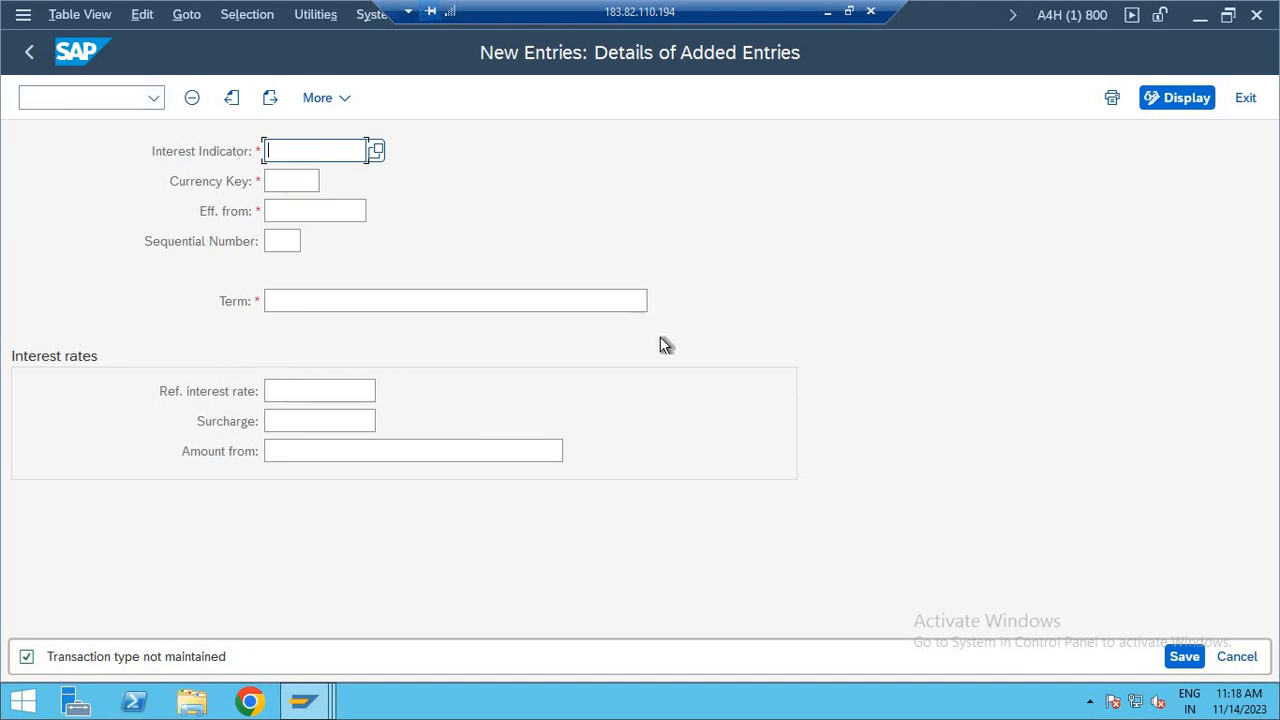
type("23")
key("Tab")
type("INR")
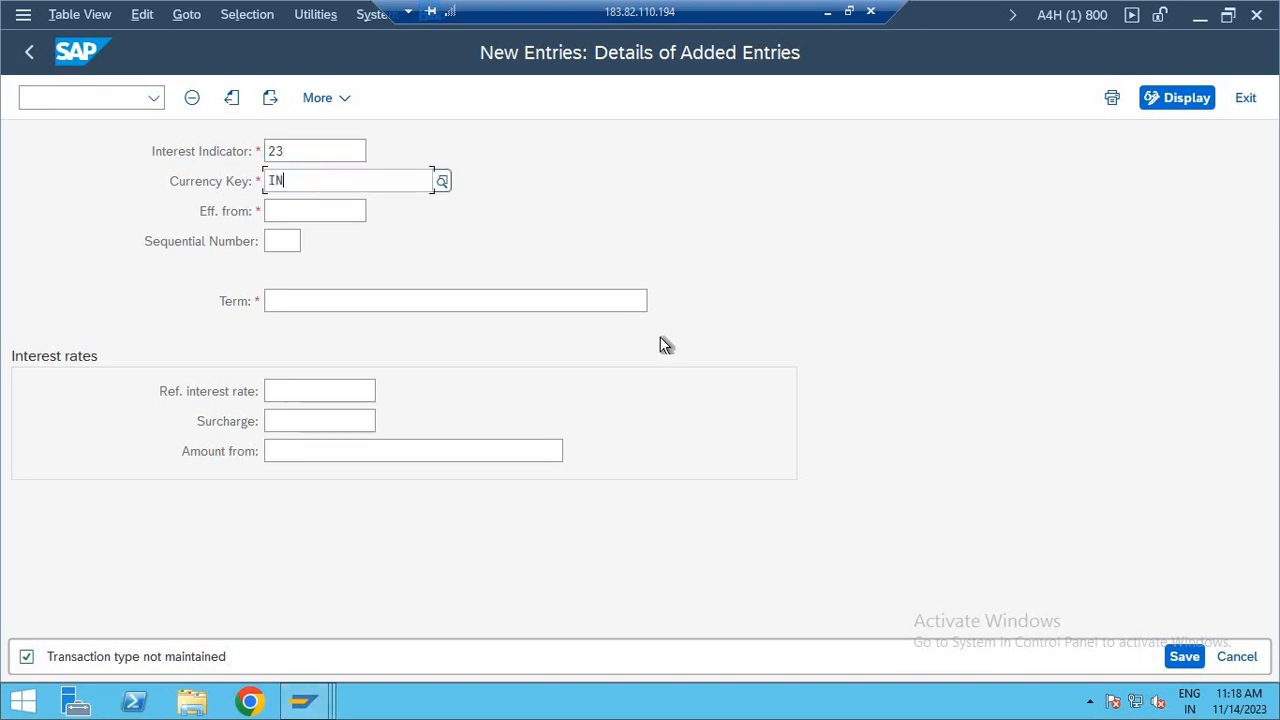
key("Tab")
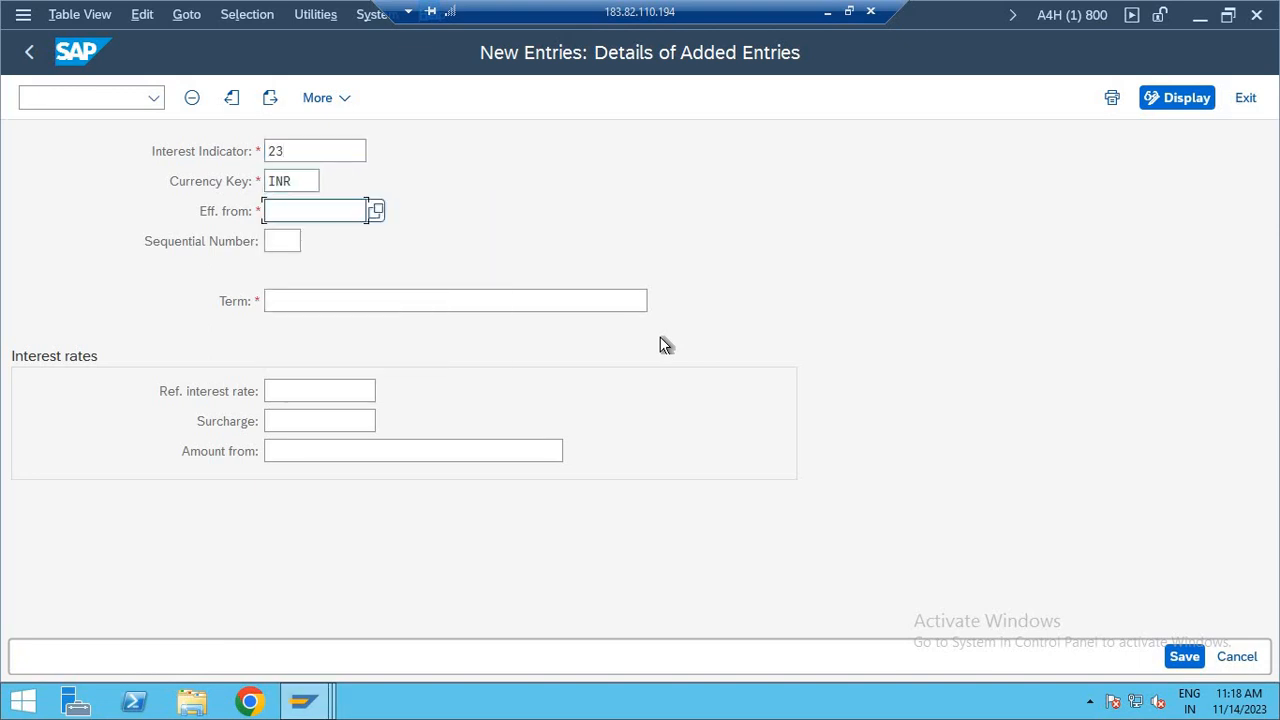
left_click(376, 210)
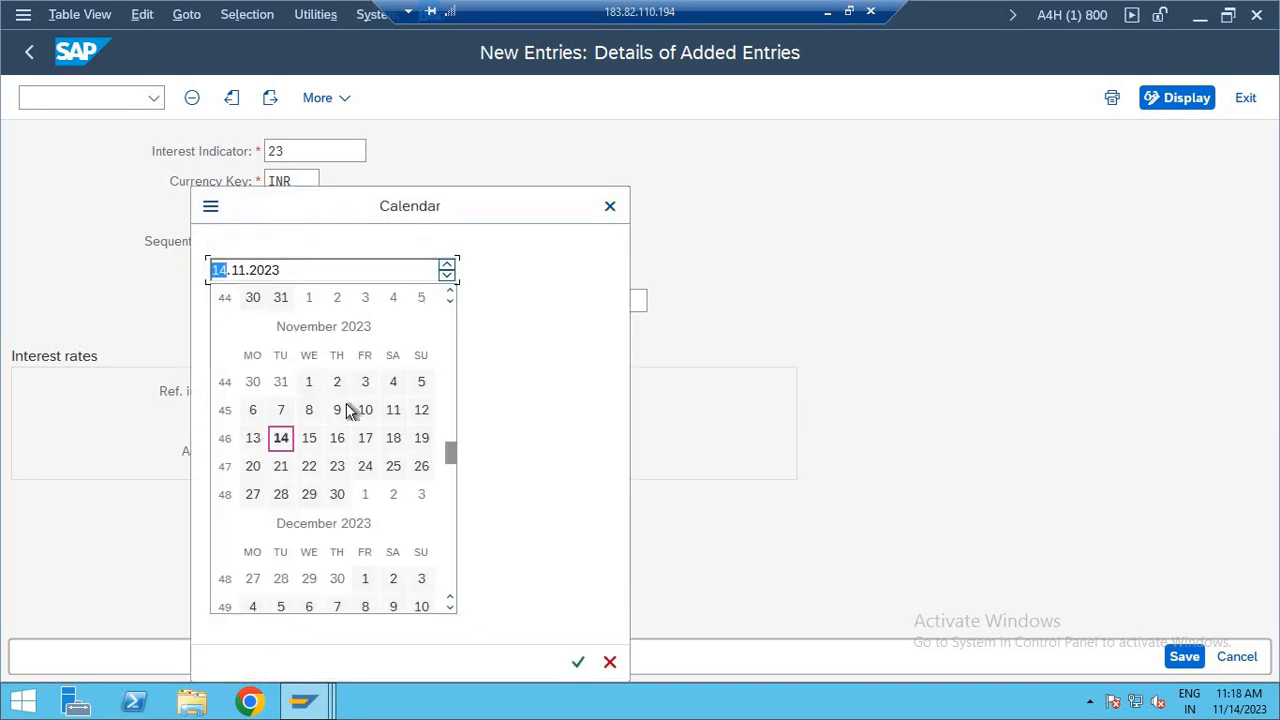
double_click(284, 441)
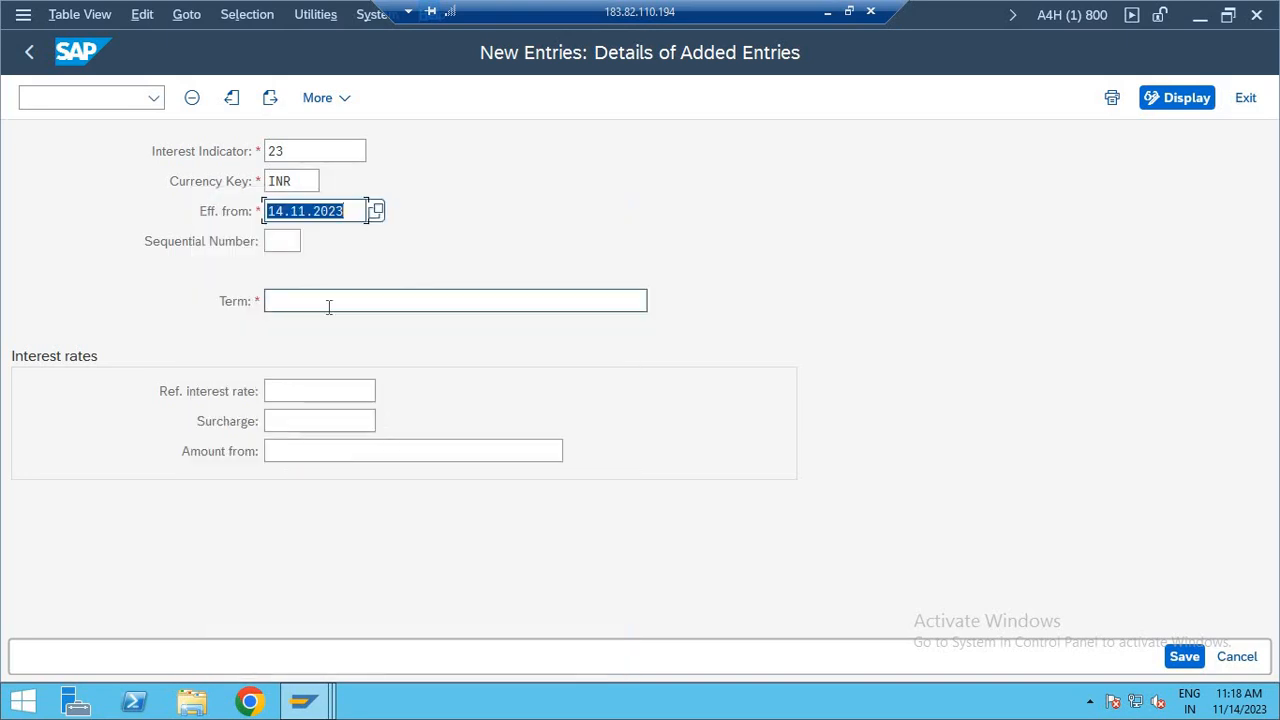
- Set sequence 01, term 'Credit interest: balance interest calc.', and reference rate 23
left_click(288, 247)
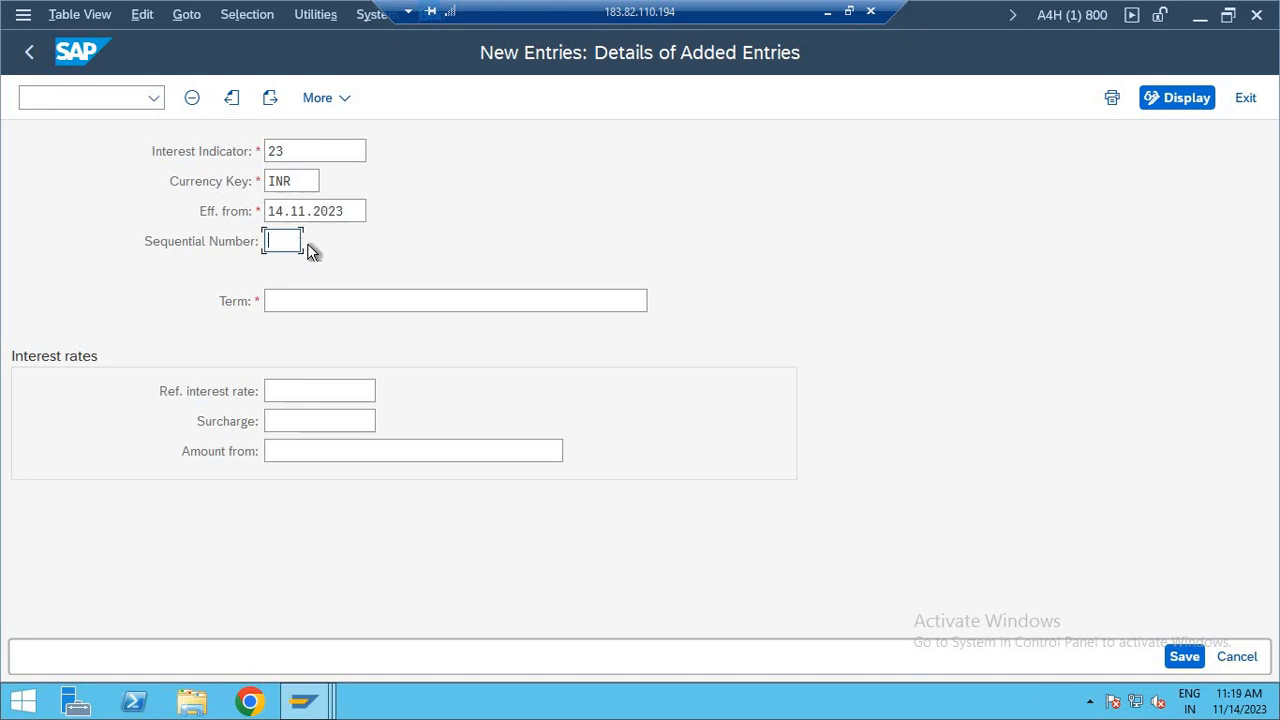
type("000")
key("BackSpace")
key("BackSpace")
key("BackSpace")
type("01")
key("Tab")
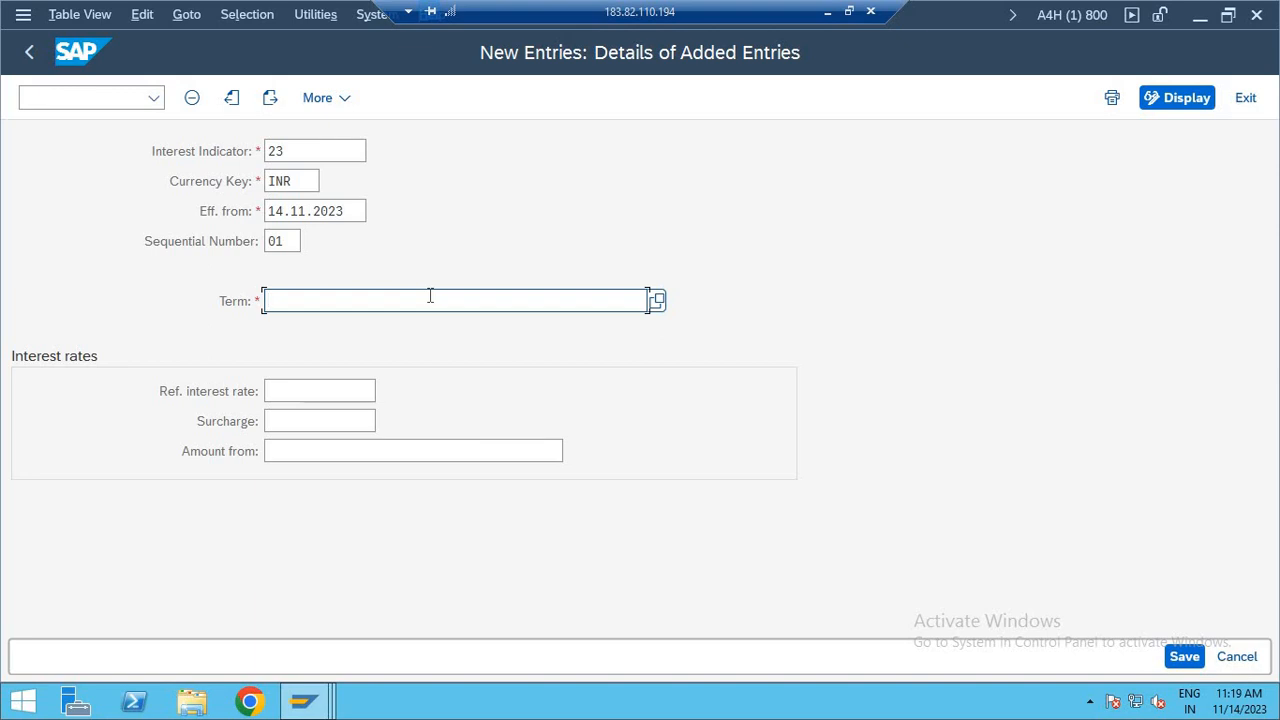
left_click(658, 301)
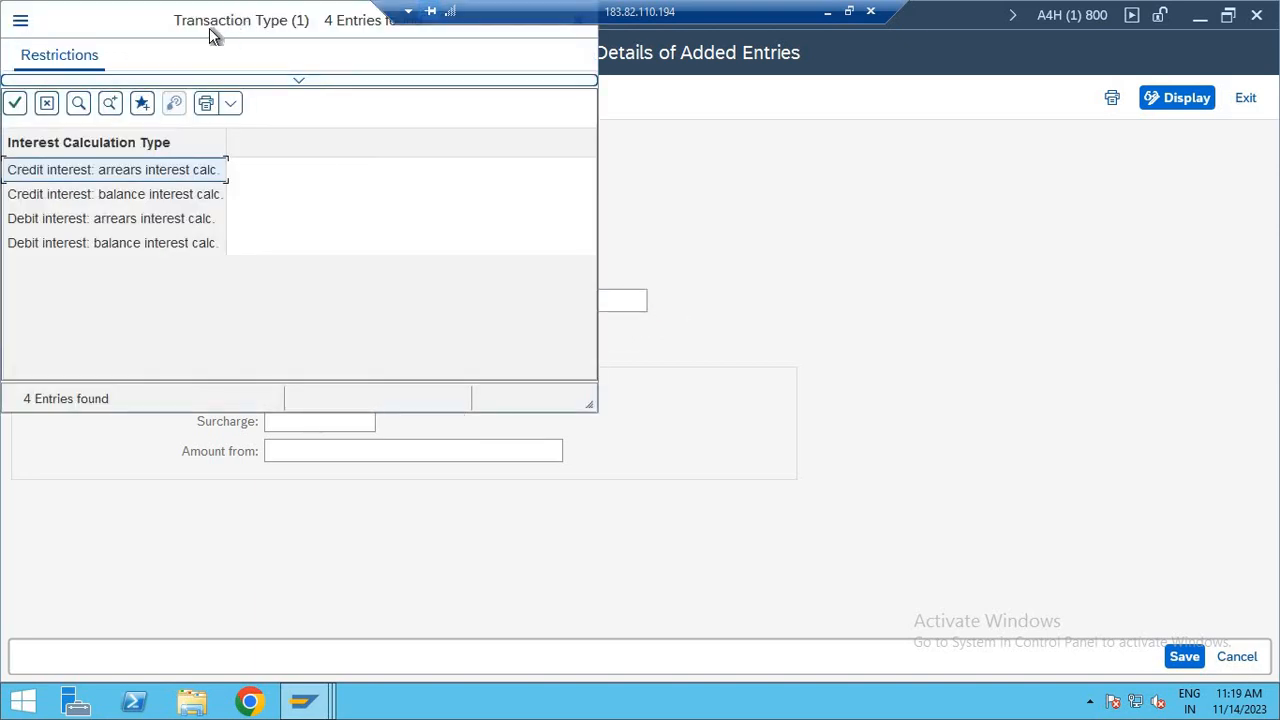
left_click_drag(229, 40, 543, 220)
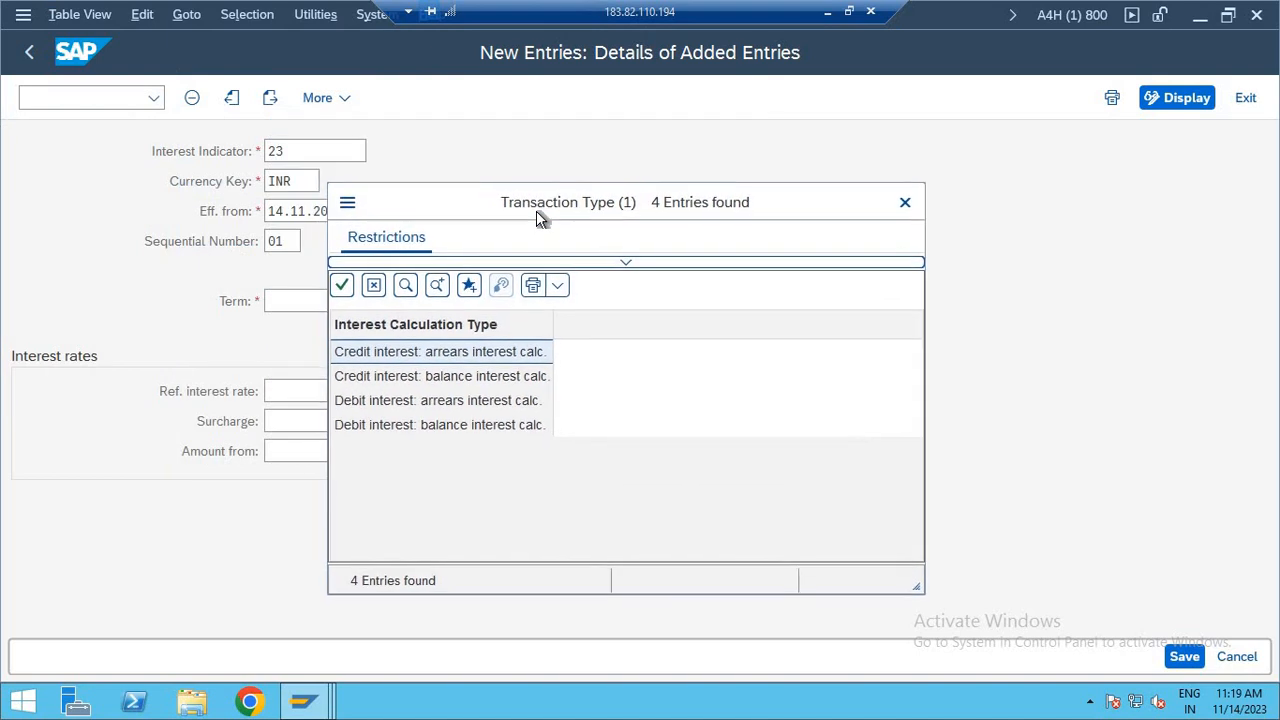
left_click(493, 386)
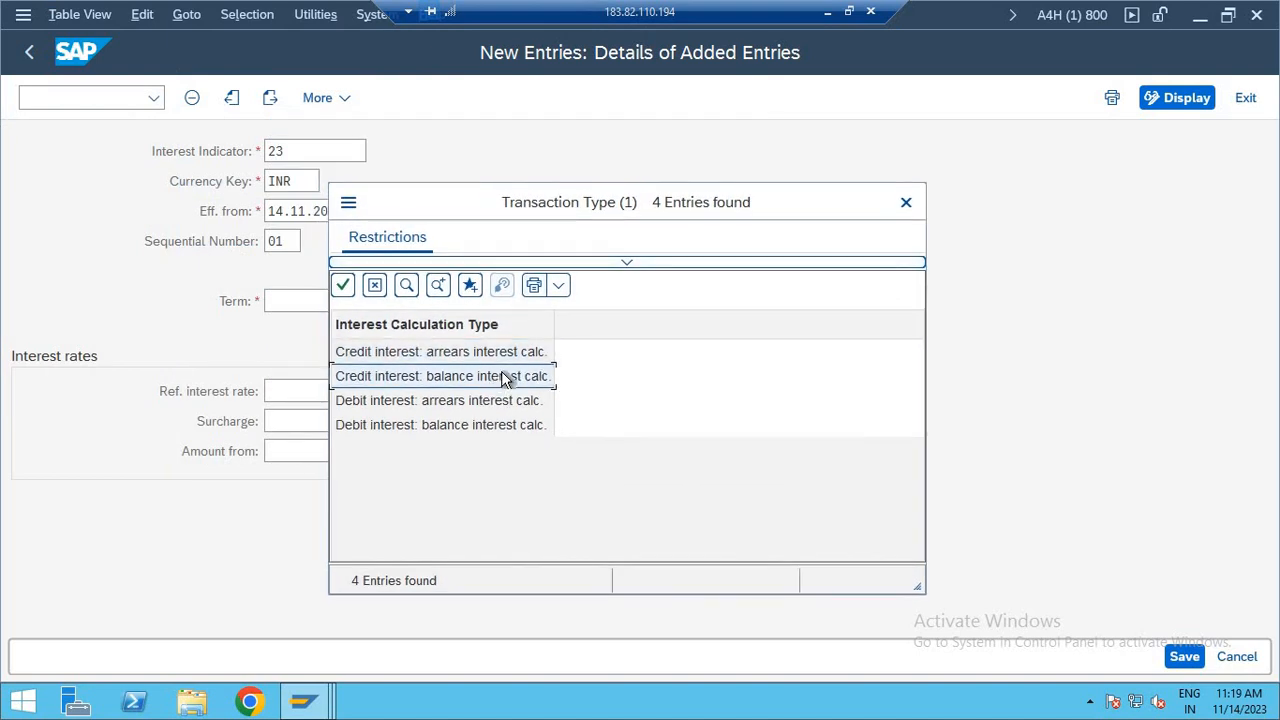
double_click(505, 378)
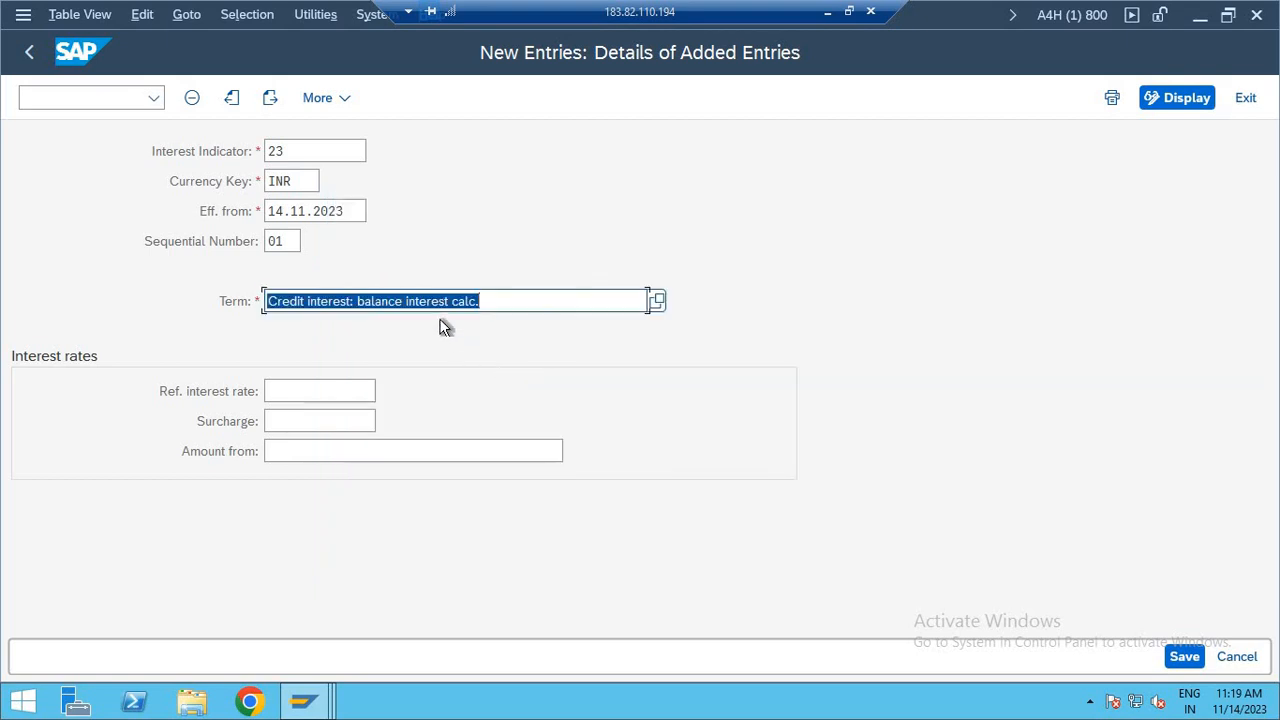
left_click(306, 392)
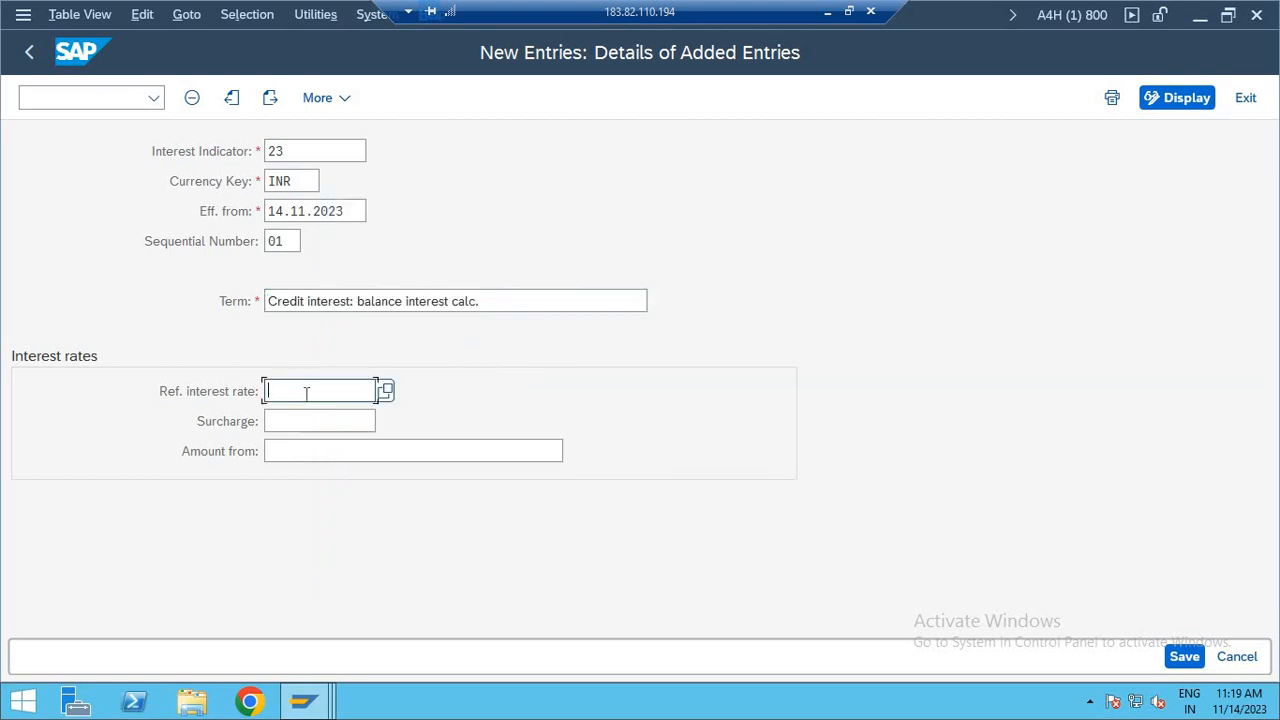
type("23")
left_click(532, 390)
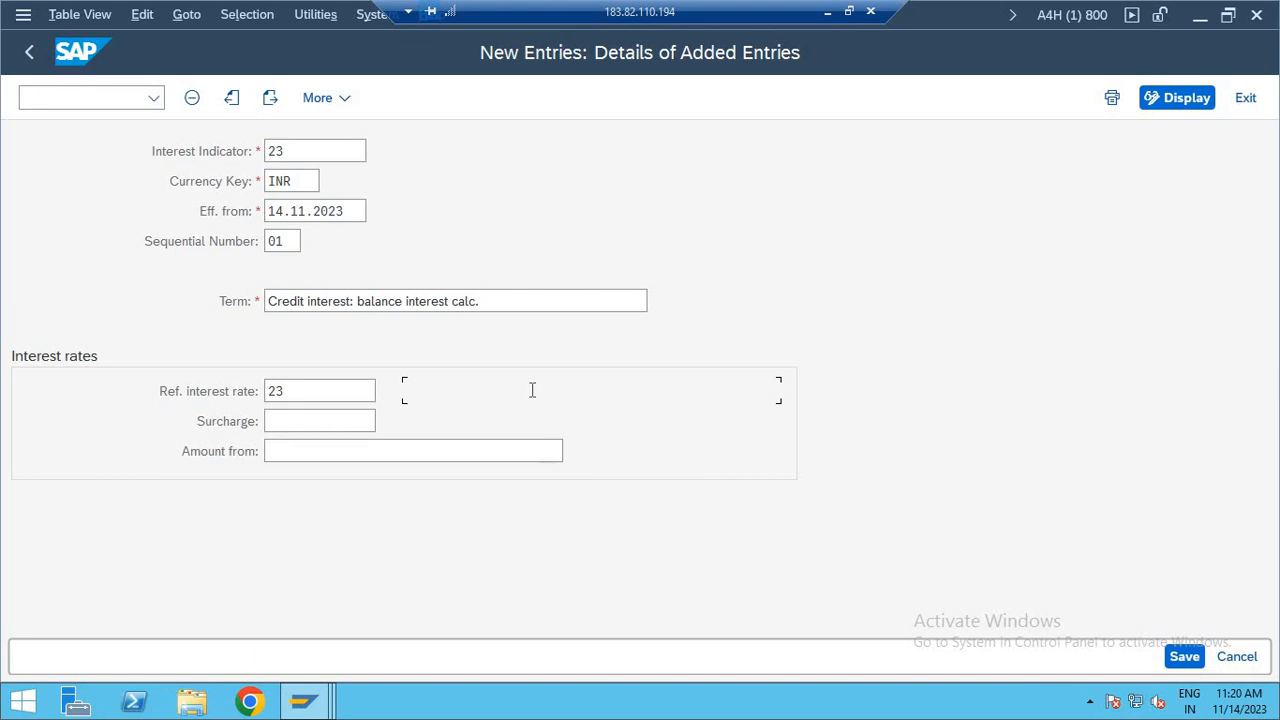
- Add the next term entry with indicator 23, INR, sequence 02, effective 14.11.2023
left_click(272, 99)
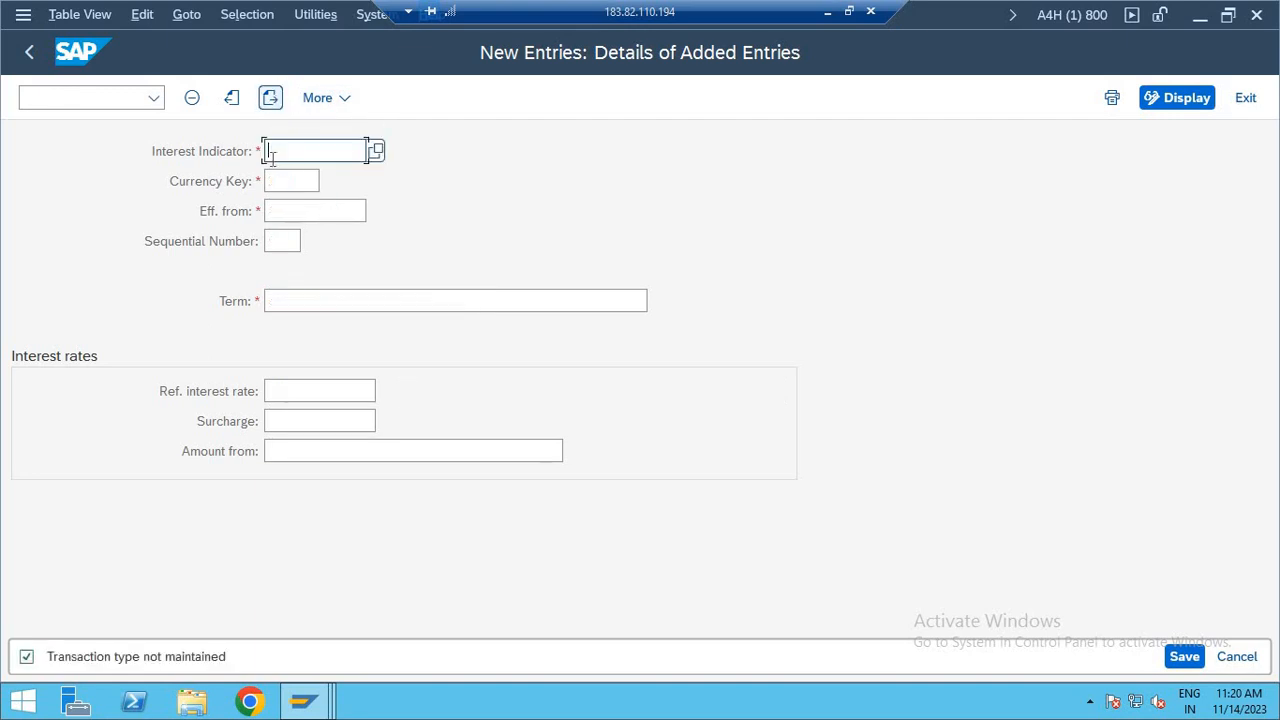
type("23")
key("Tab")
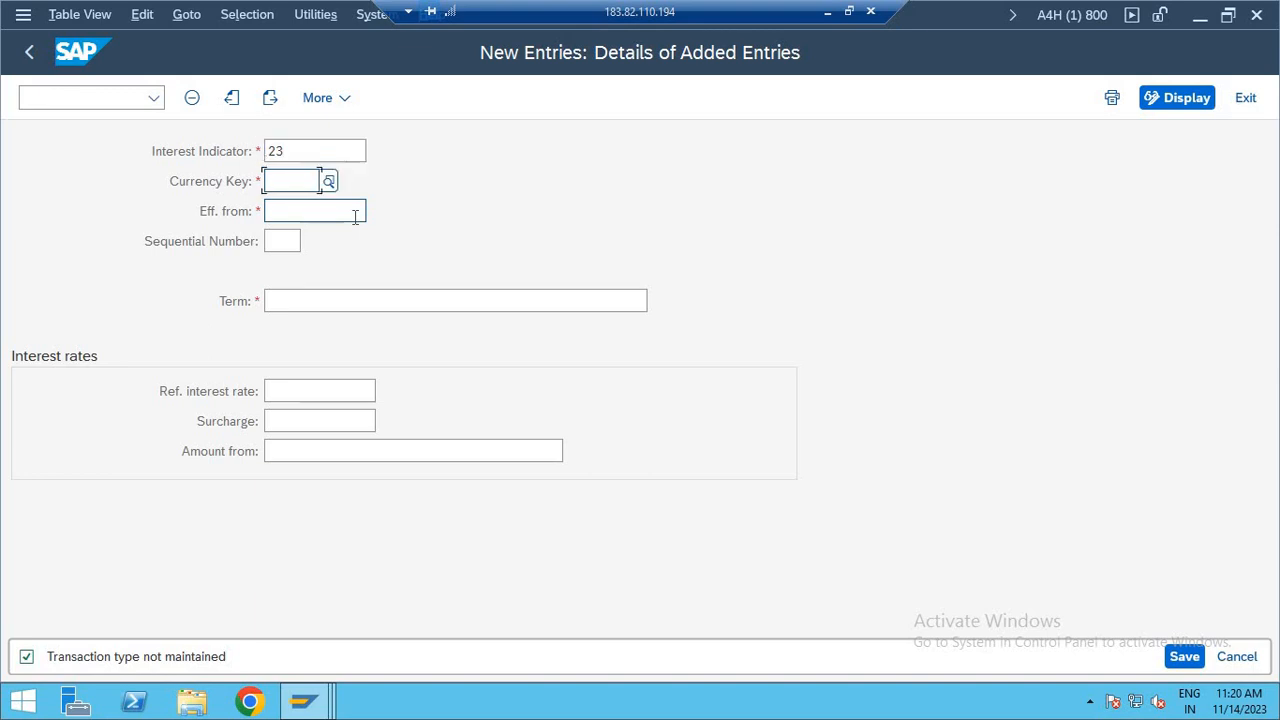
type("INR")
key("Tab")
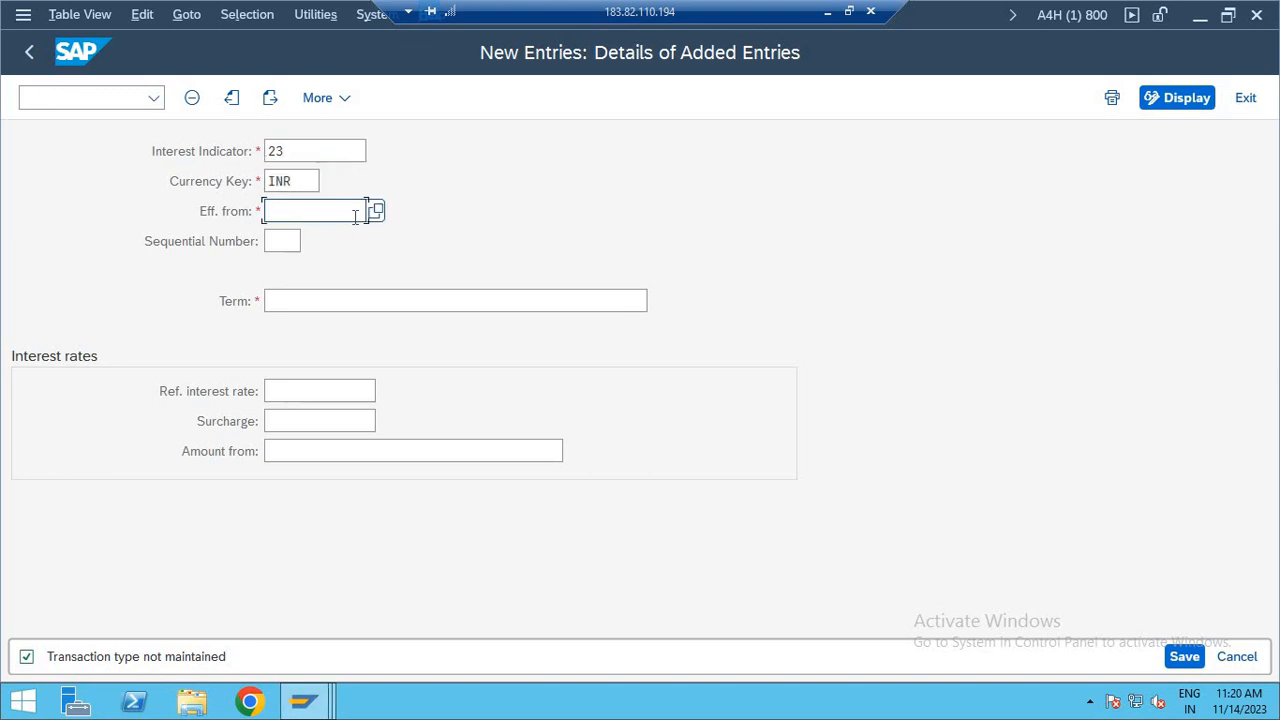
key("Tab")
key("Down")
key("Down")
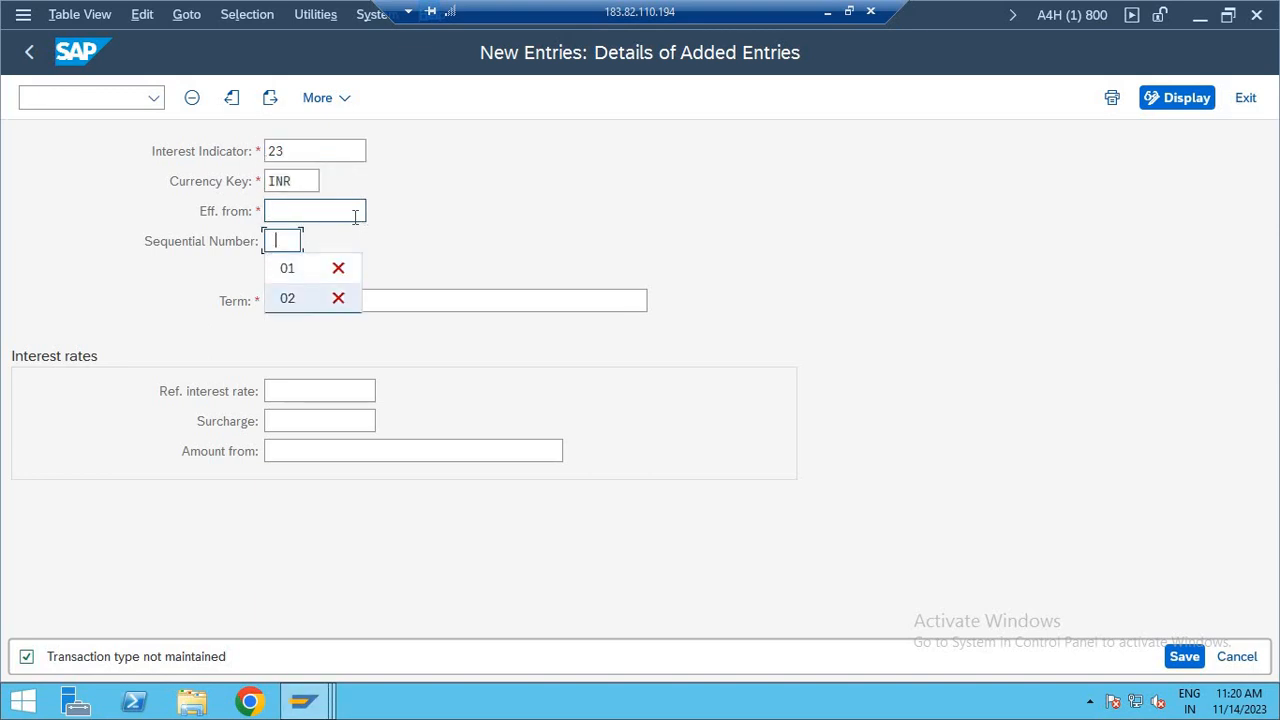
key("Return")
left_click(335, 210)
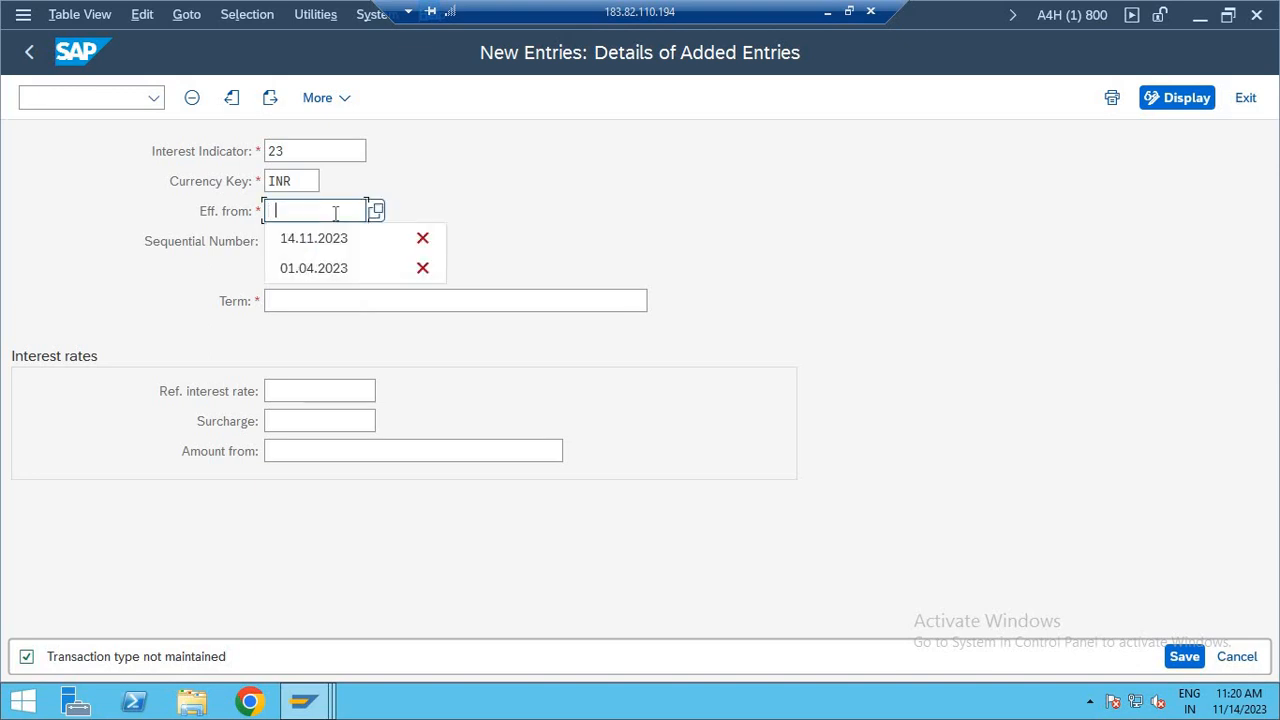
key("Down")
key("Return")
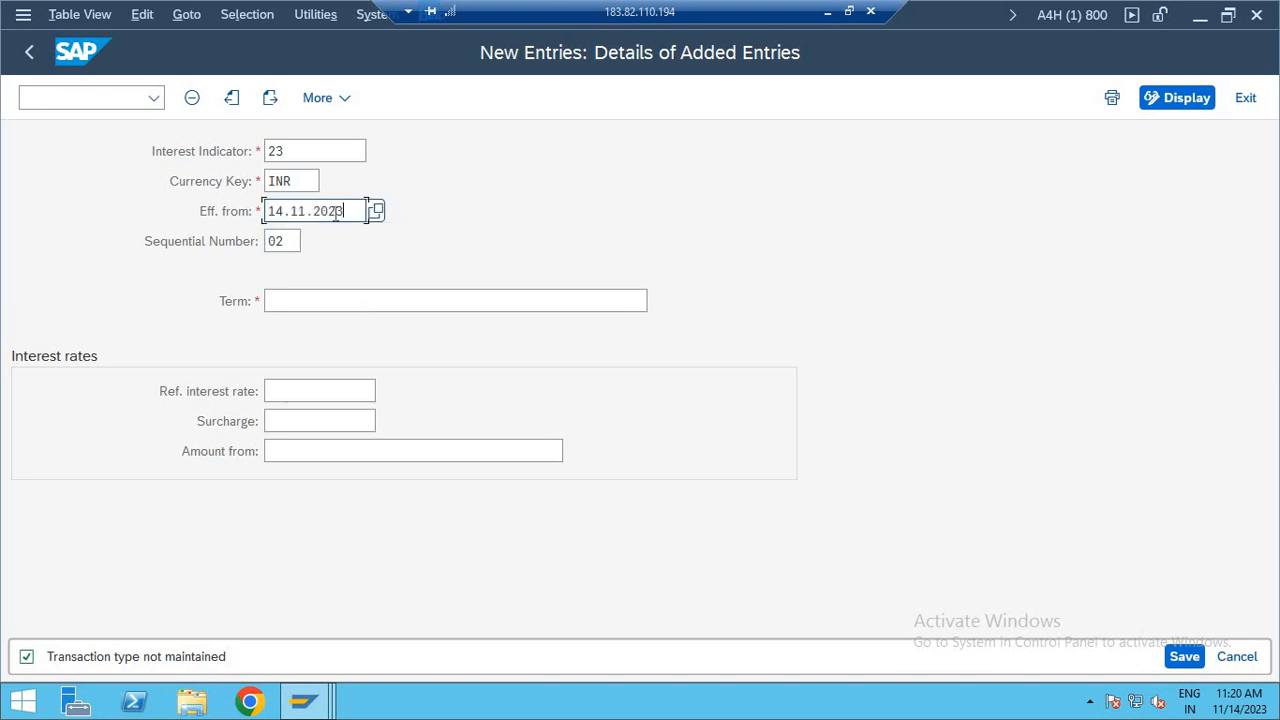
- Set term 'Debit interest: balance interest calc.' and reference rate 23, then save under the request
left_click(366, 302)
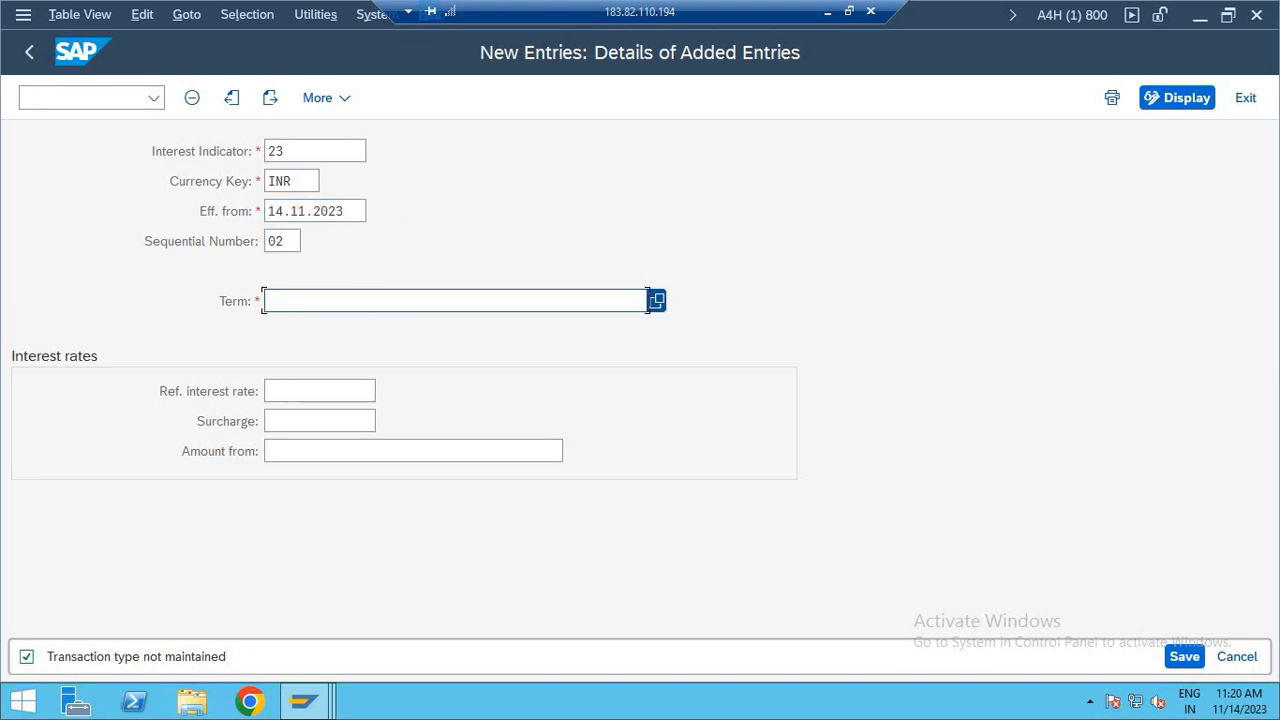
left_click(656, 300)
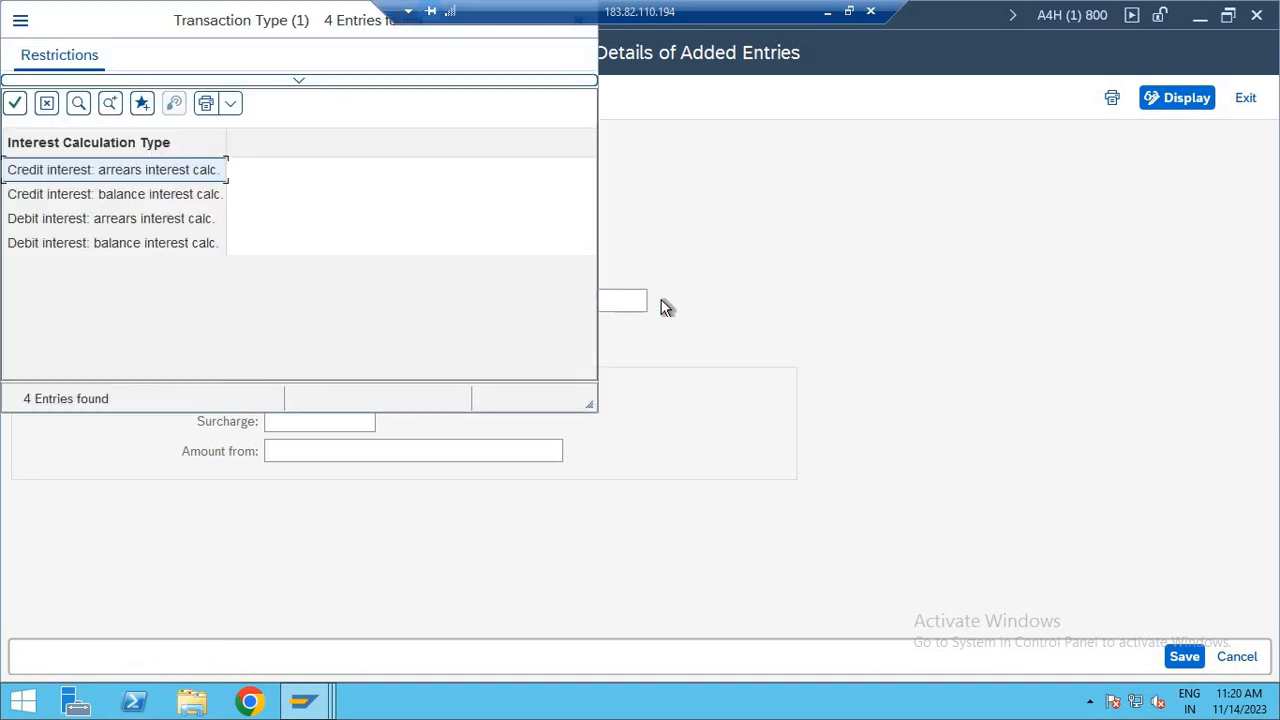
key("Down")
key("Down")
key("Down")
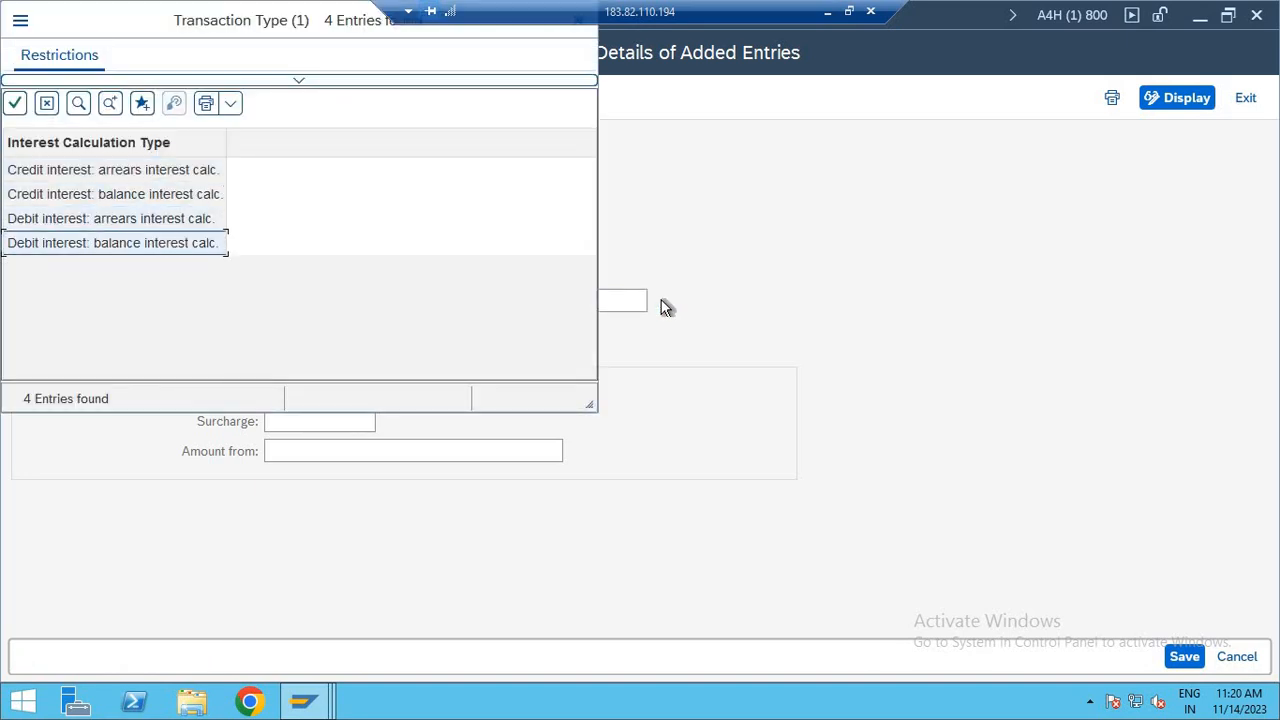
key("Return")
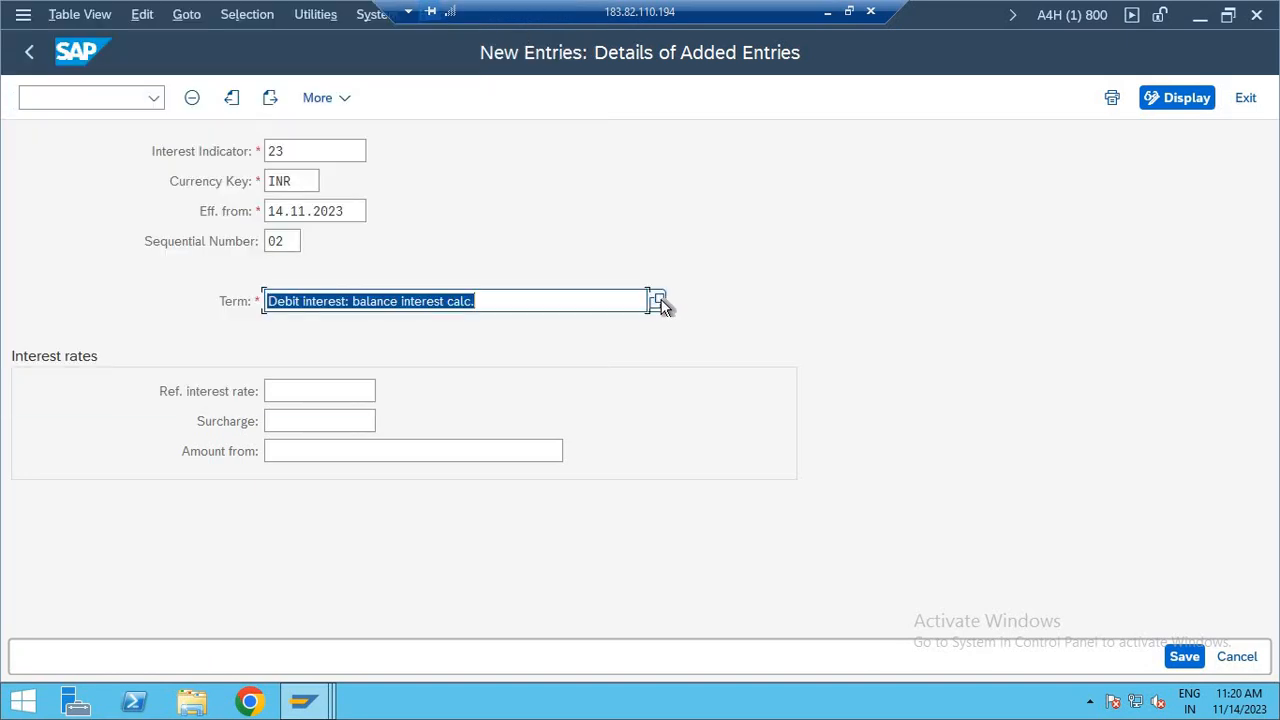
left_click(350, 399)
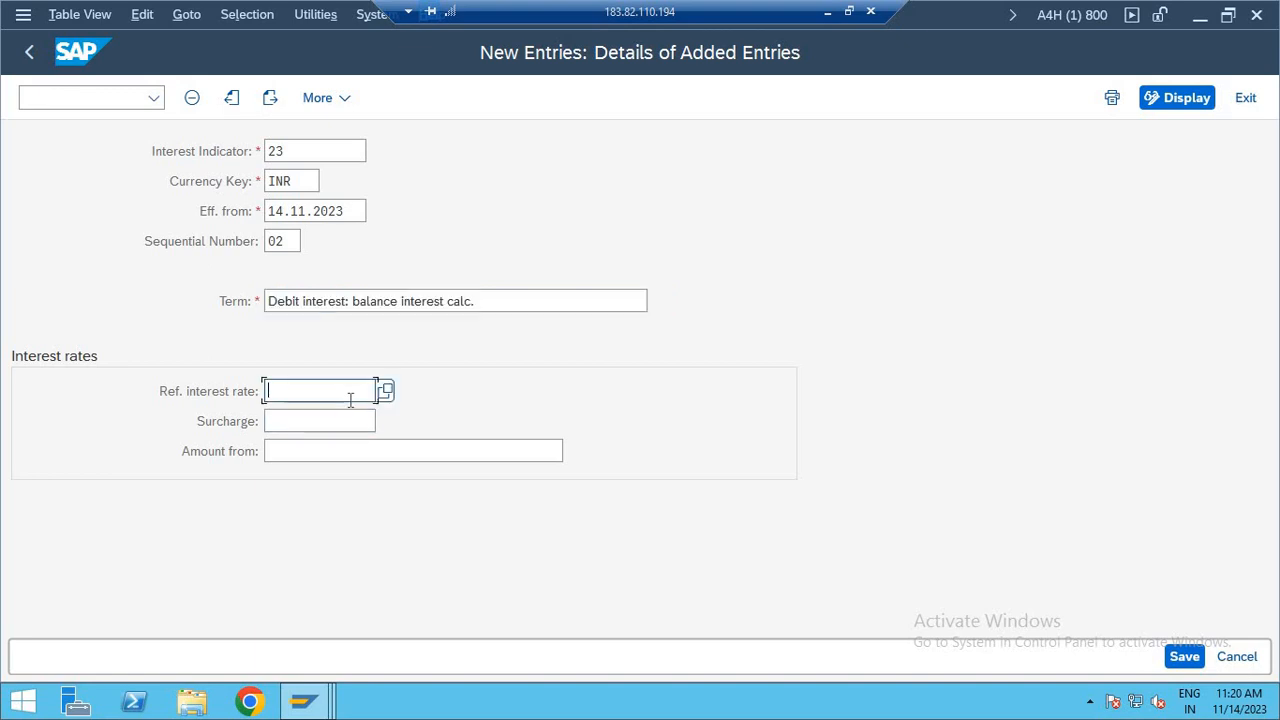
type("23")
key("ctrl+s")
key("Return")
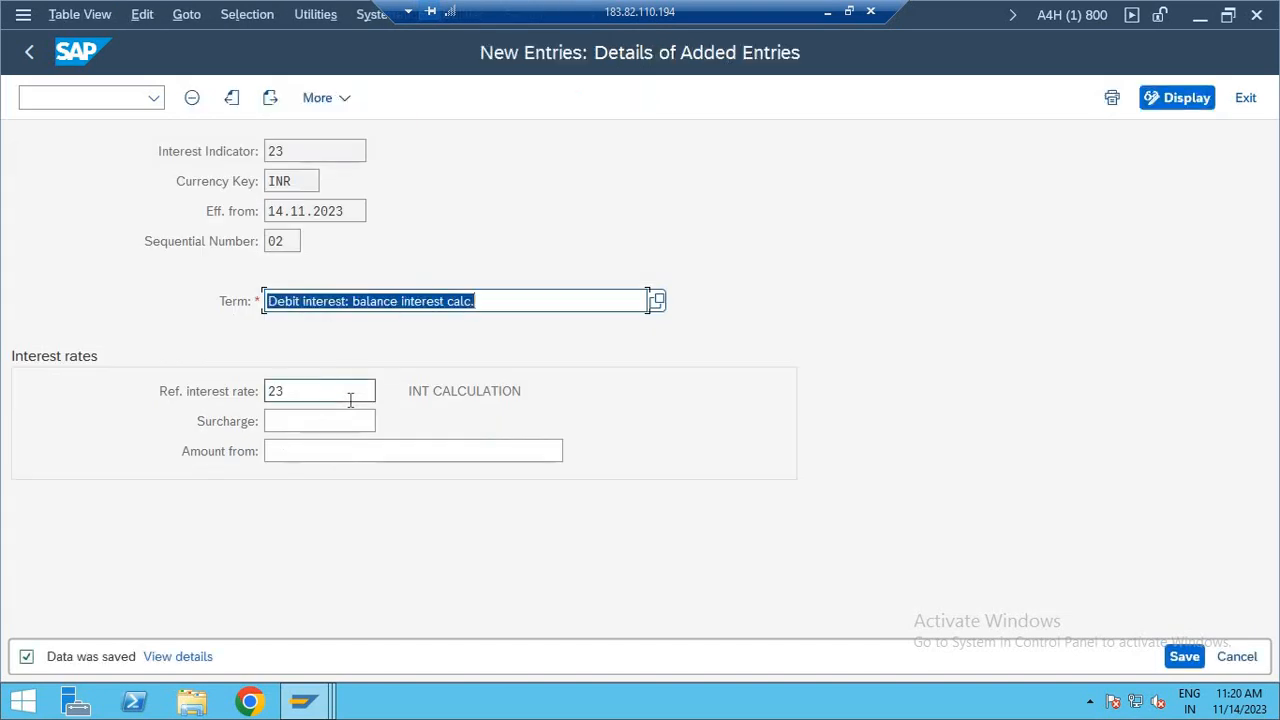
left_click(500, 400)
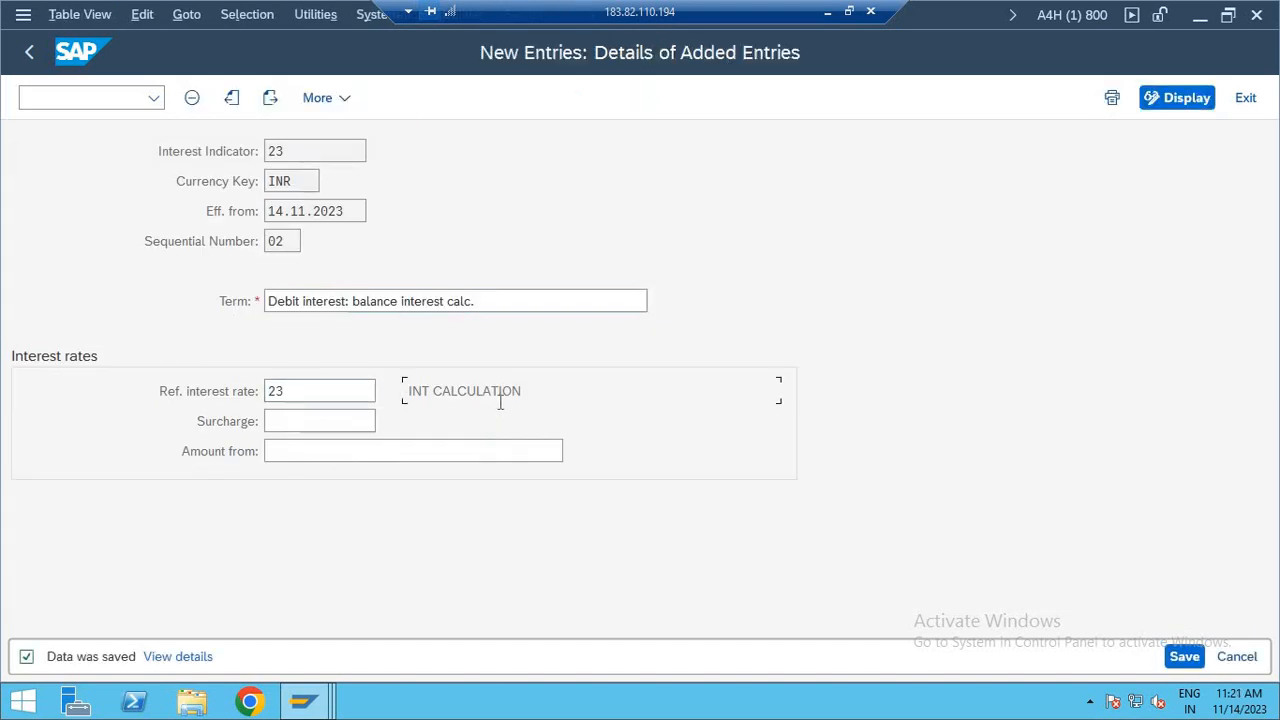
left_click(290, 300)
- Go back twice to the IMG tree and select Enter Interest Values
key("F3")
key("F3")
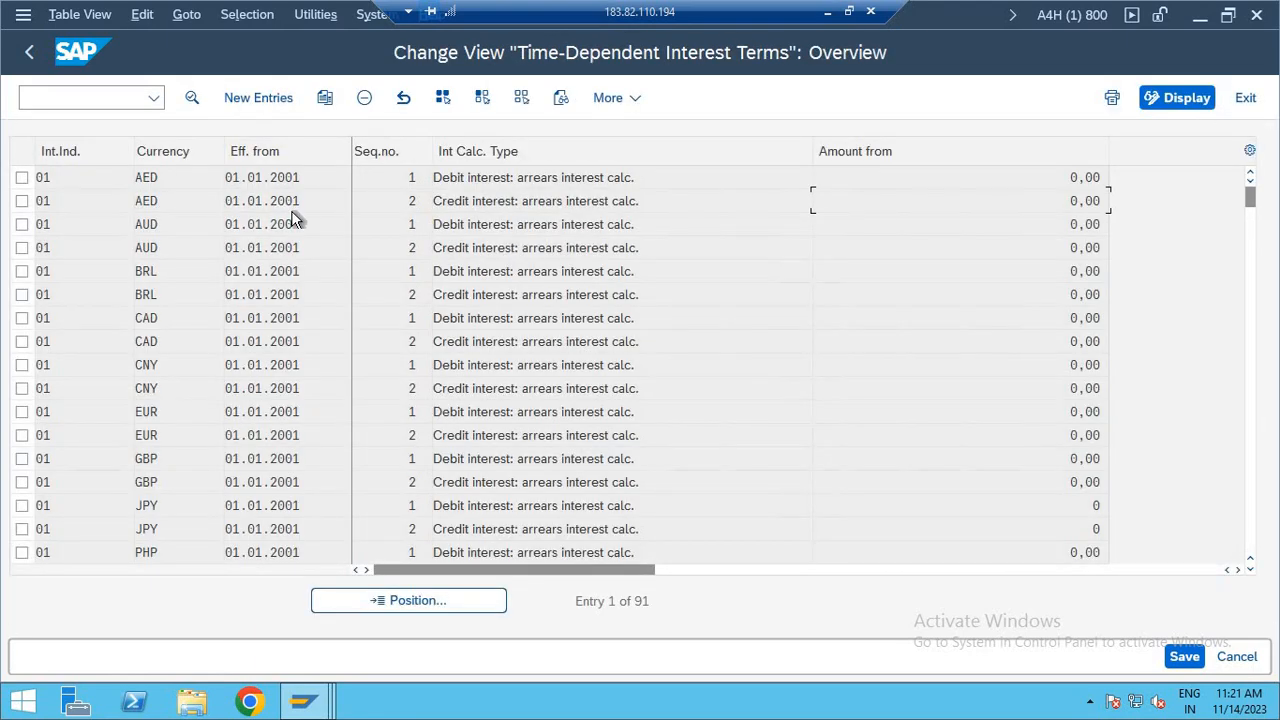
key("F3")
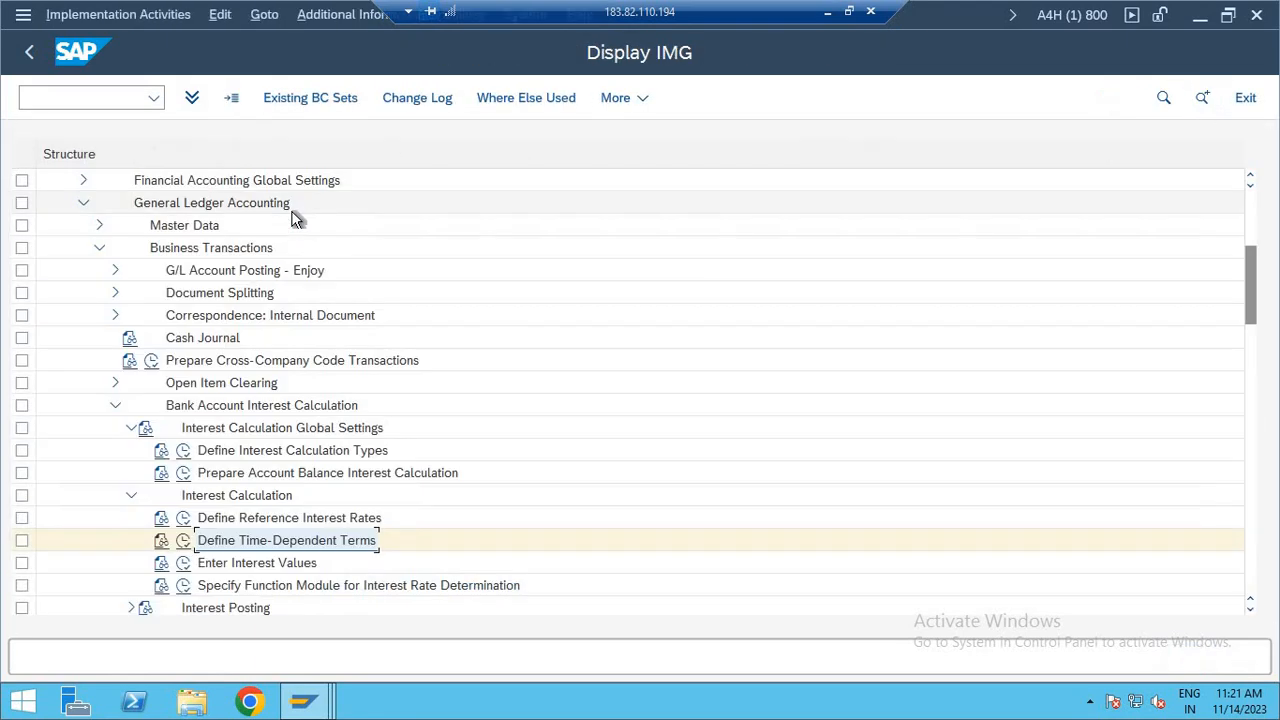
left_click(246, 567)
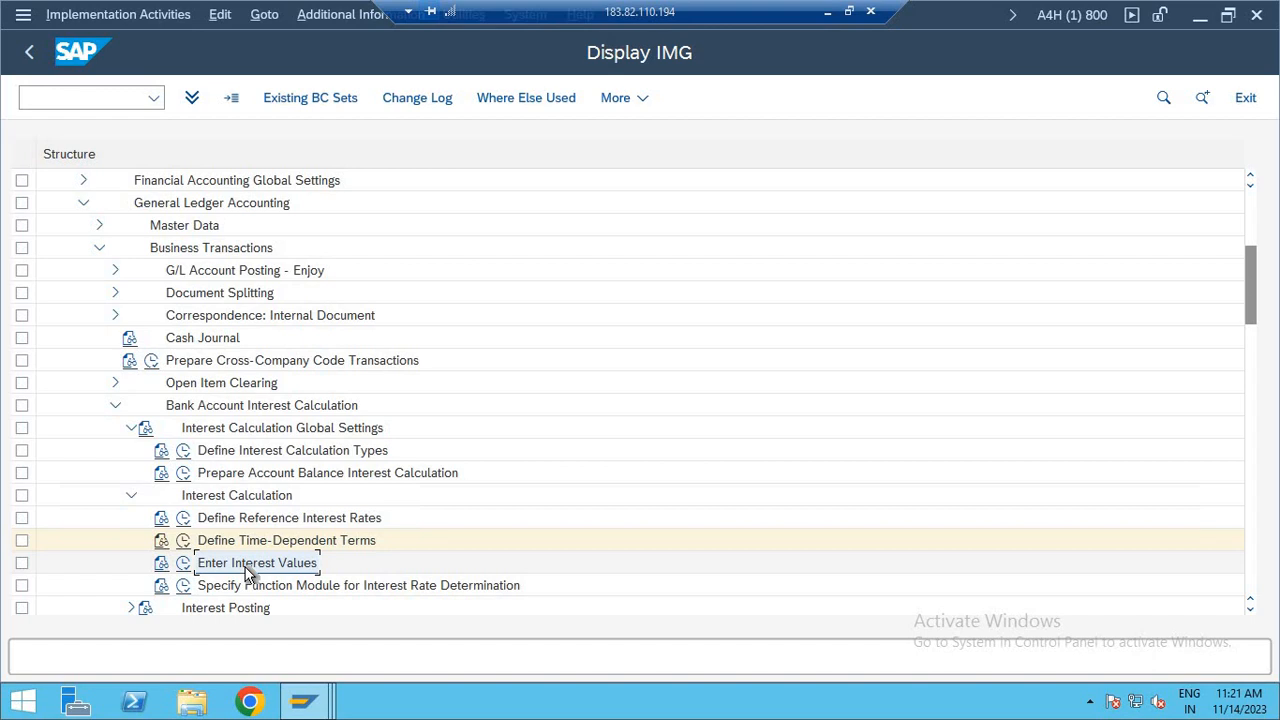
left_click(183, 563)
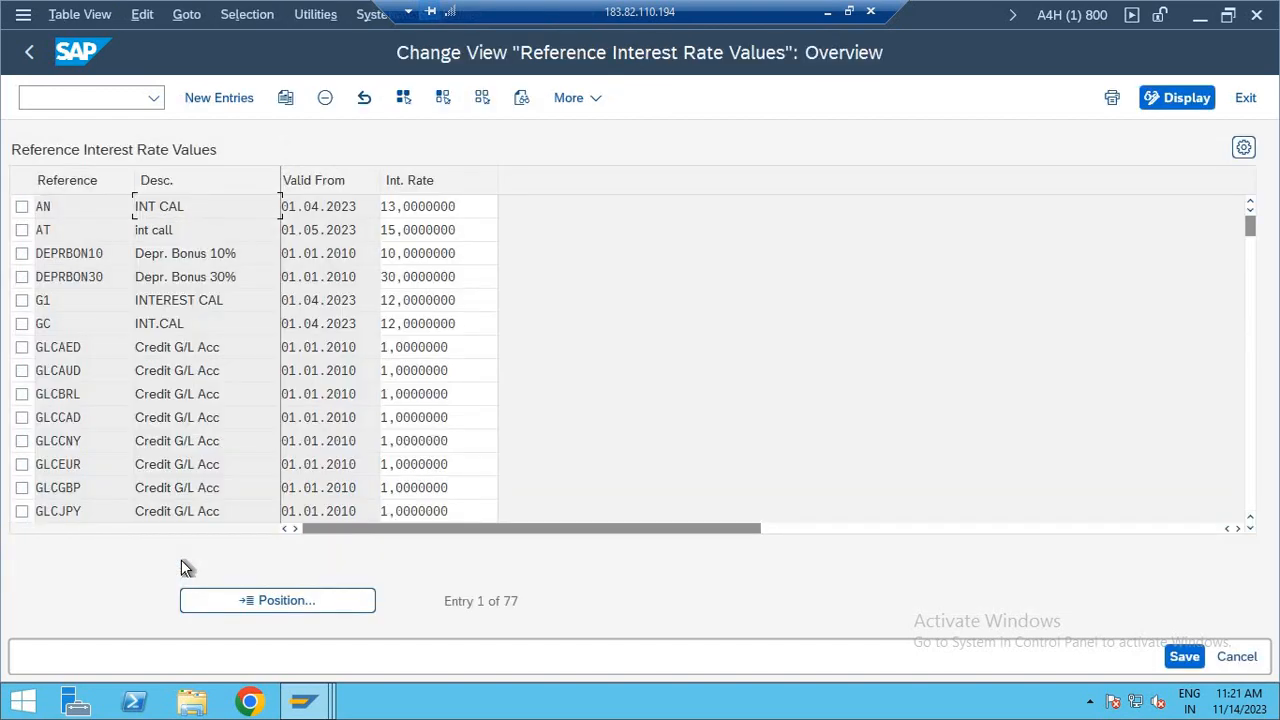
key("F3")
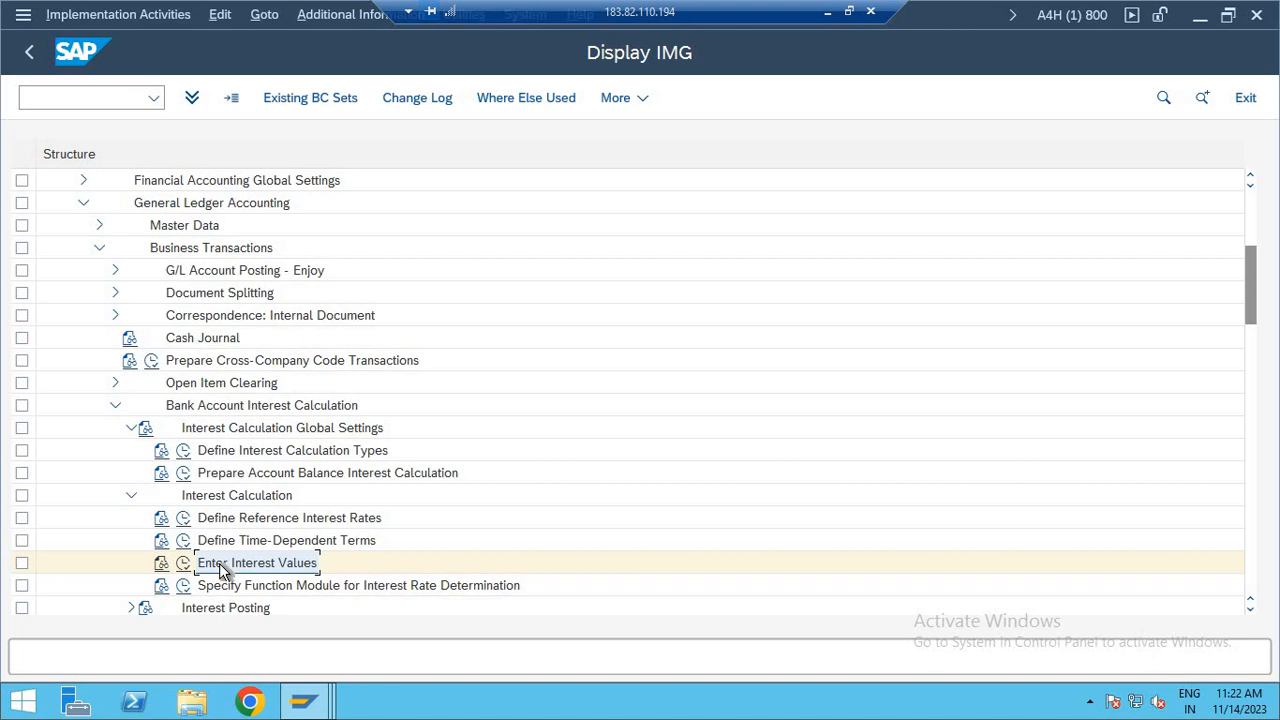
left_click(185, 566)
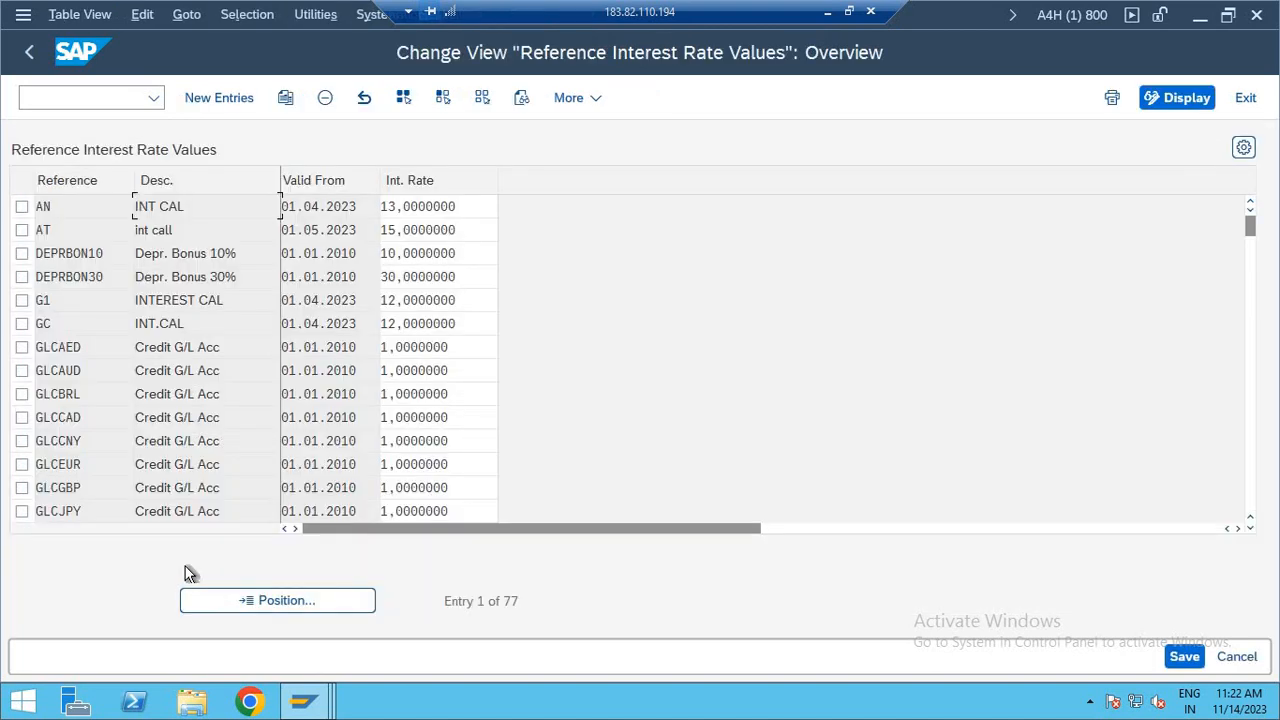
- Enter reference 23 valid from 01.04.2023 at rate 18, save under the request, and go back
left_click(212, 100)
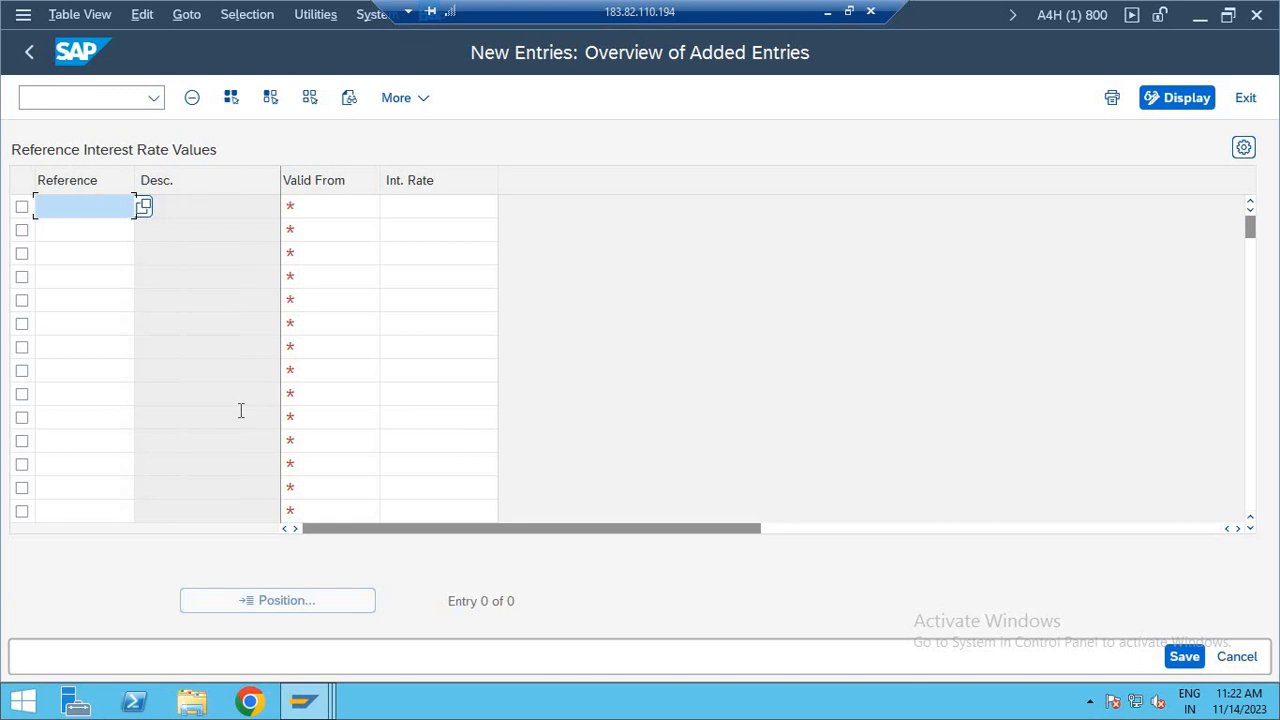
type("23")
key("Tab")
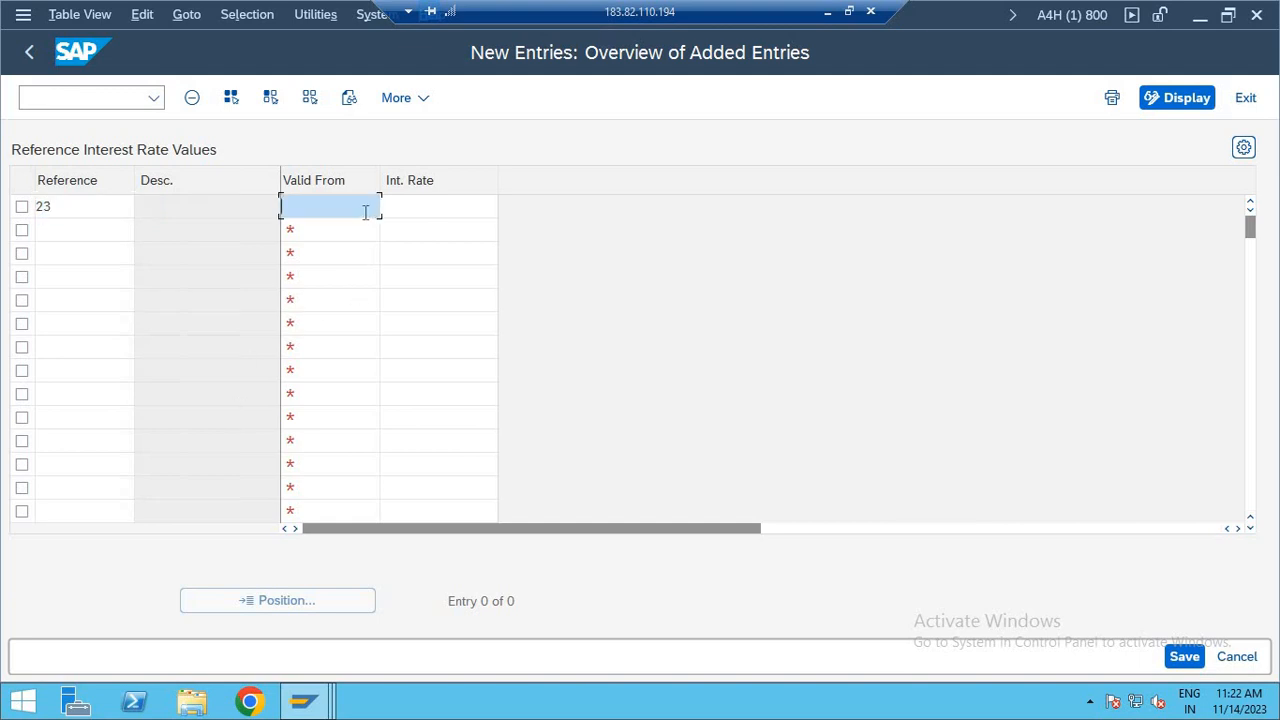
type("01.0")
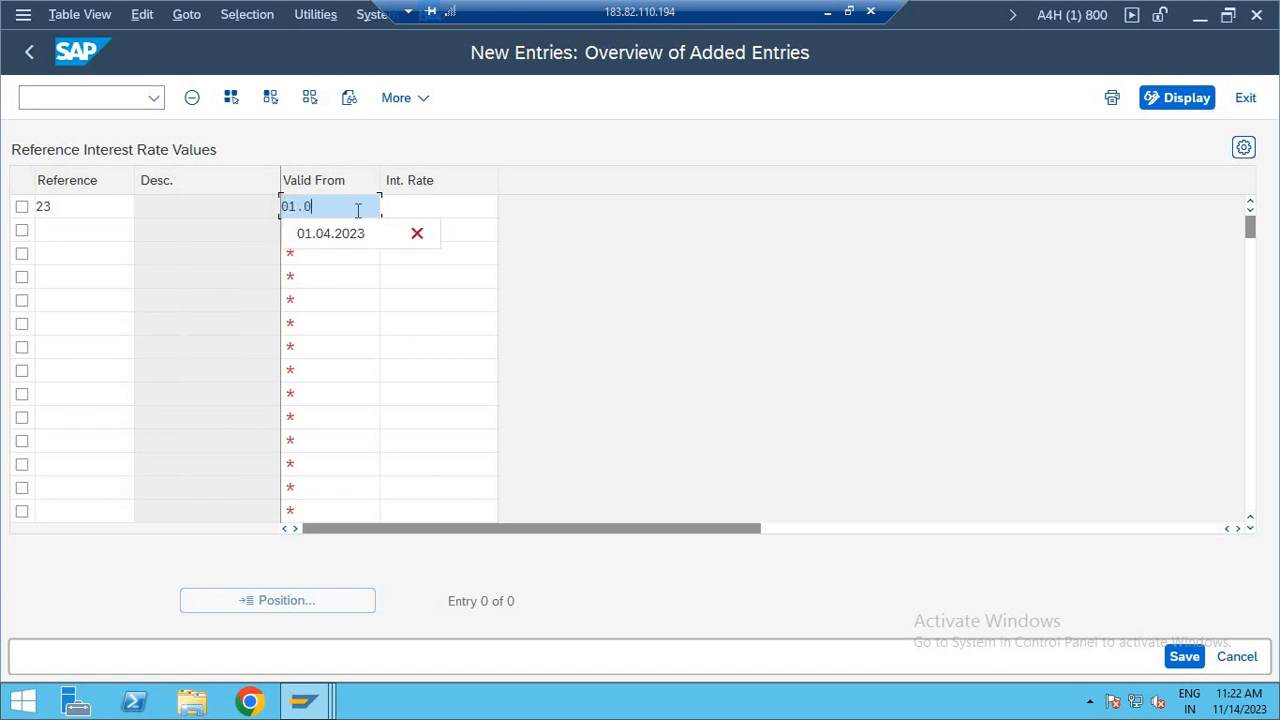
key("Down")
key("Return")
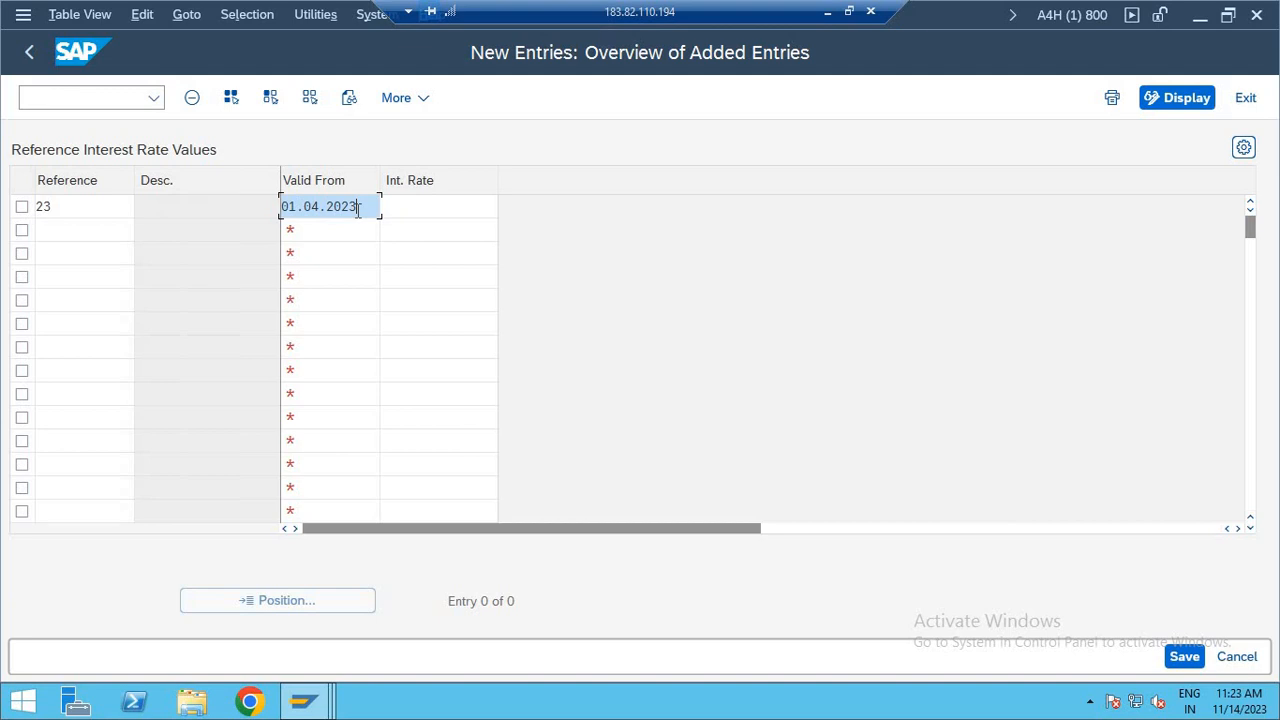
left_click(418, 214)
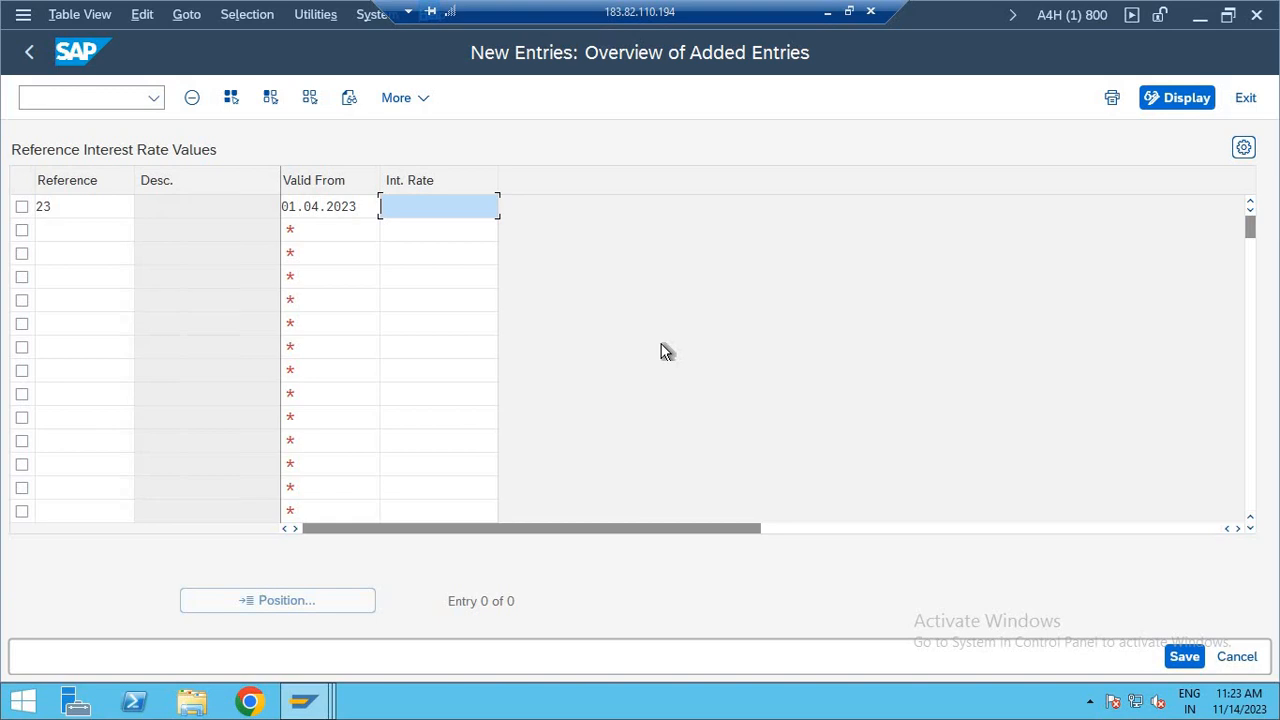
type("18")
key("Return")
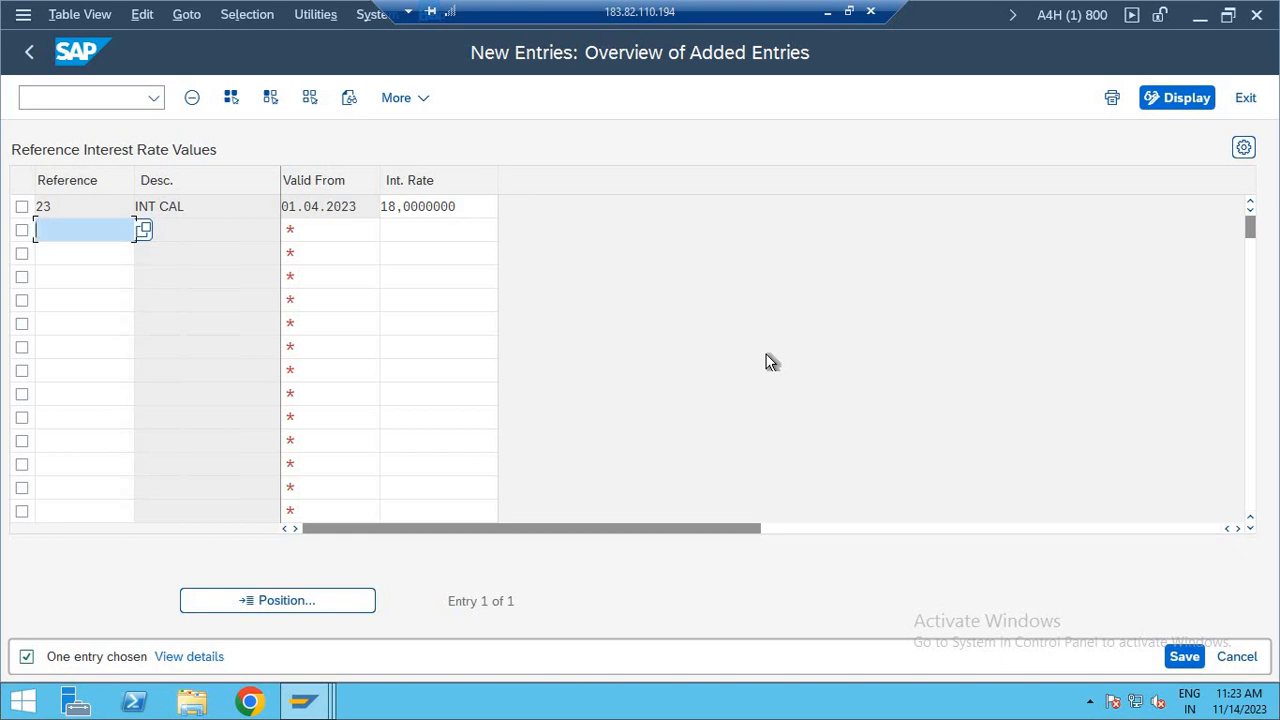
key("ctrl+s")
key("Return")
key("F3")
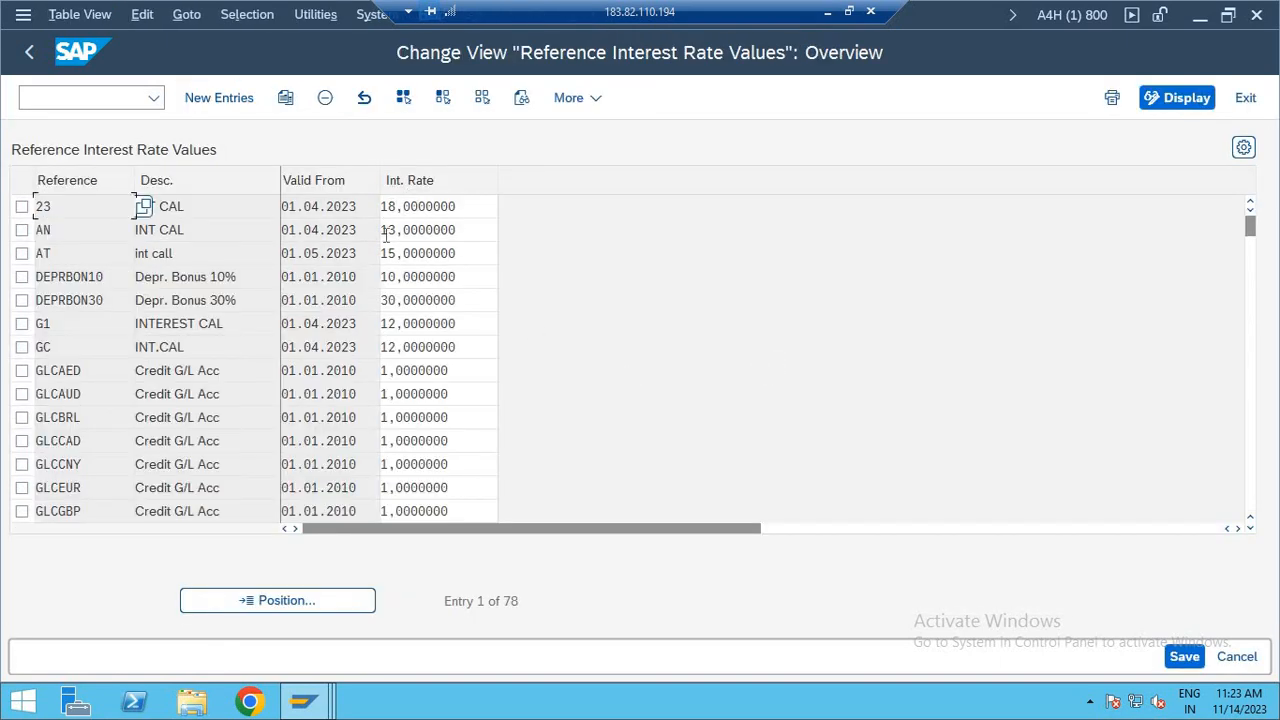
- Show thumbnails of the three open SAP windows from the taskbar
left_click(389, 418)
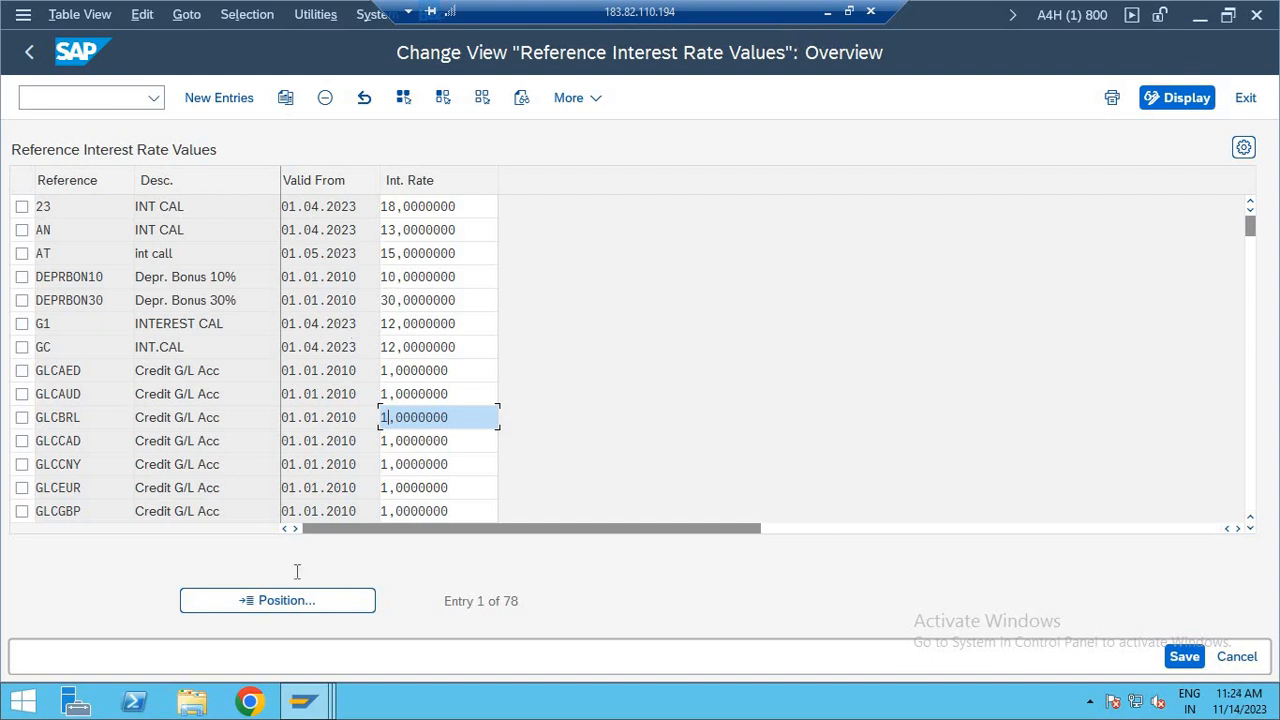
left_click(318, 705)
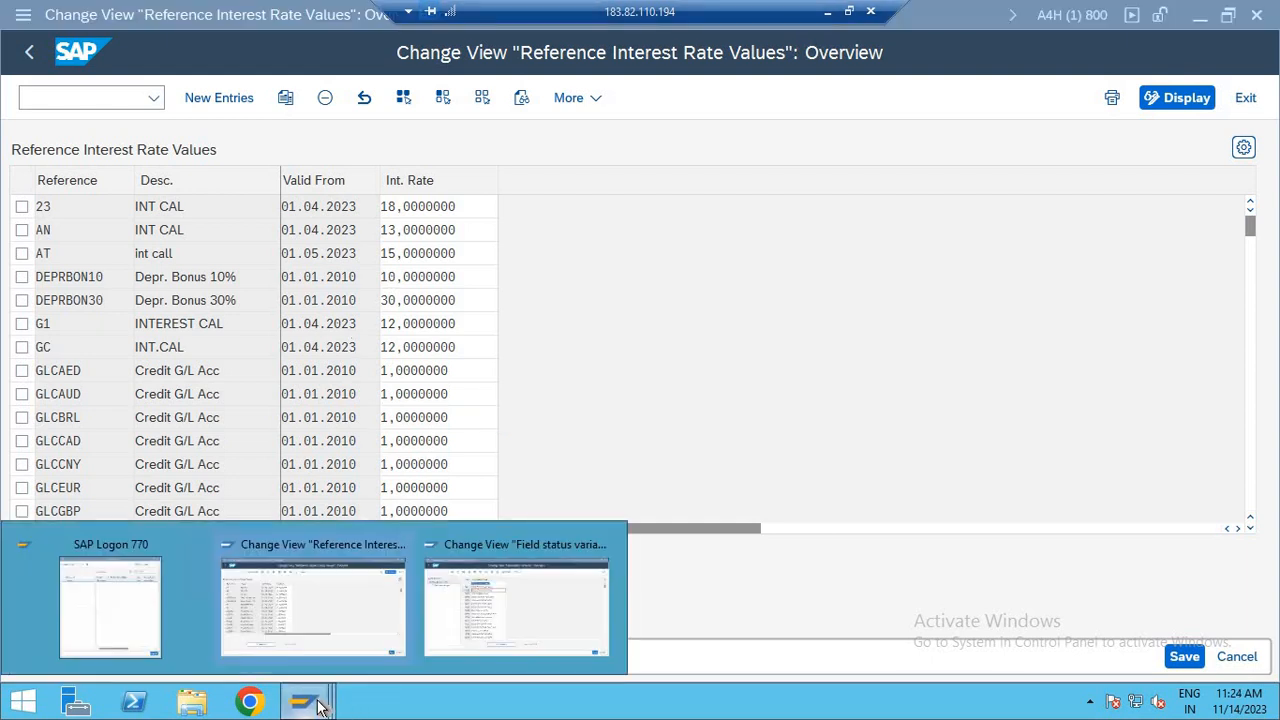
- Switch to the Field status variants window and exit toward SAP Easy Access
left_click(524, 622)
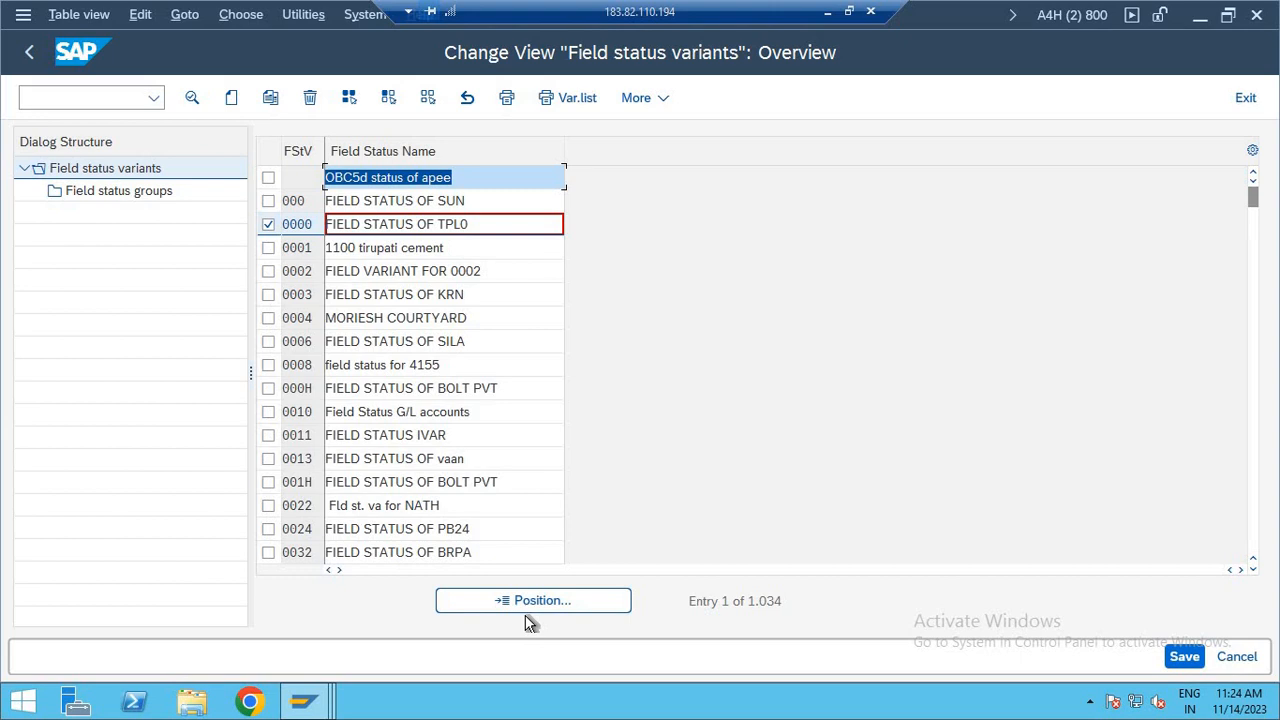
key("F3")
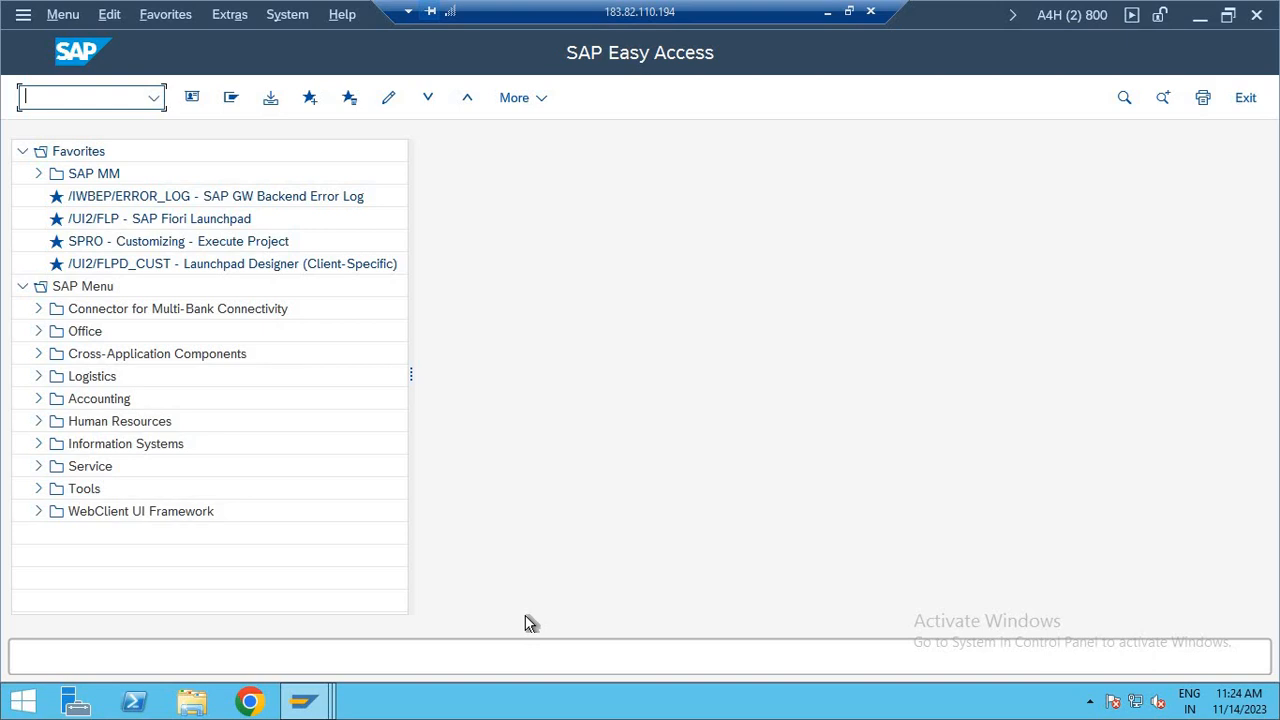
- Launch FS00, expand the EXPENSE group and begin creating G/L account 302
type("FS00")
key("Return")
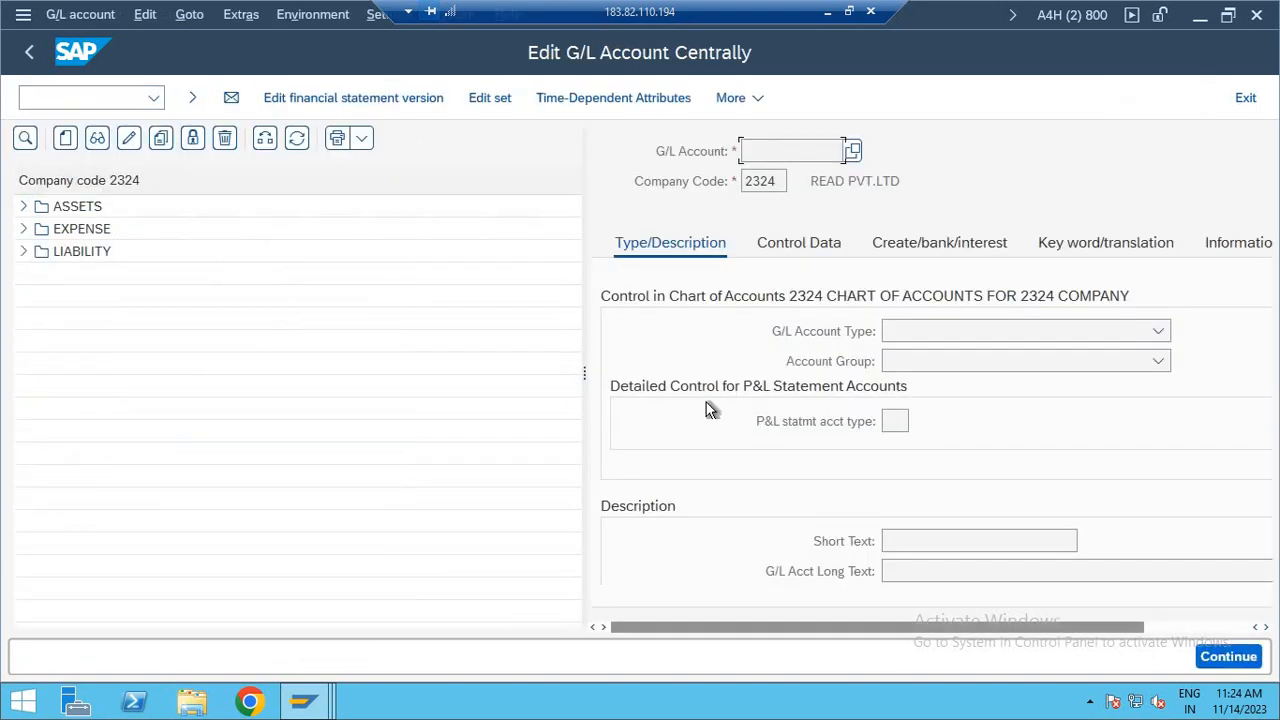
left_click_drag(584, 369, 398, 311)
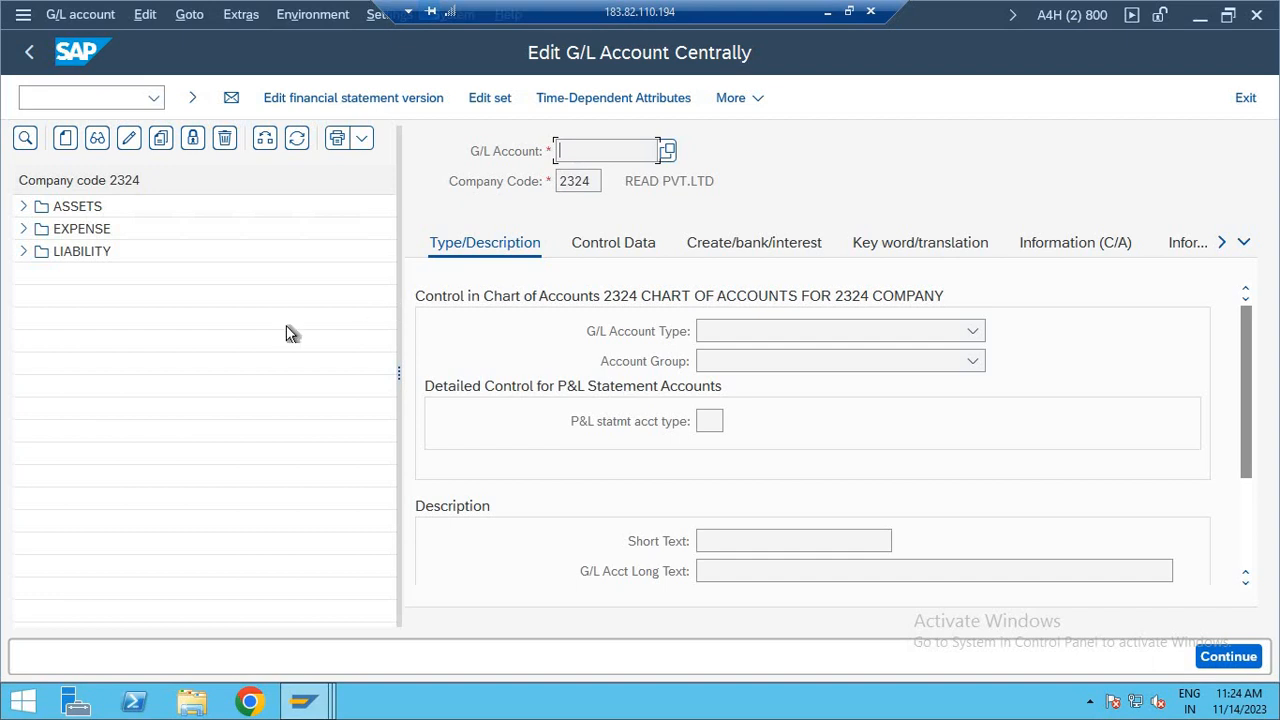
left_click(24, 230)
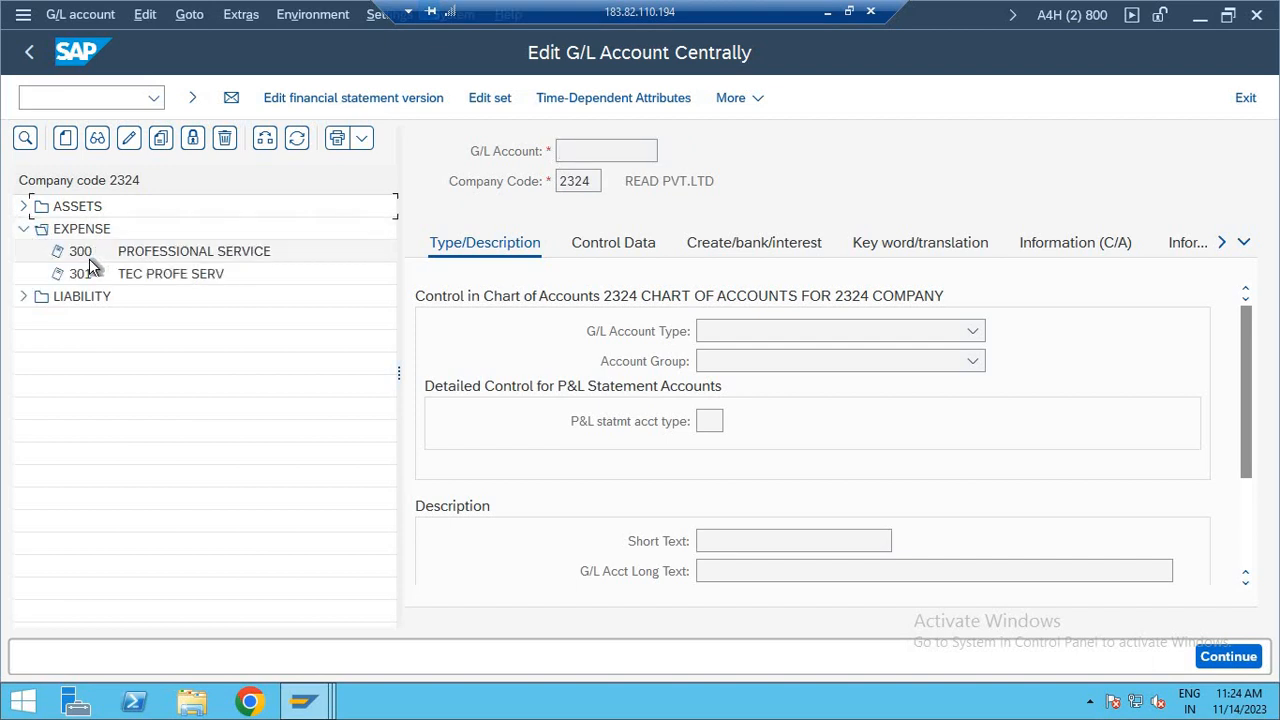
left_click(64, 140)
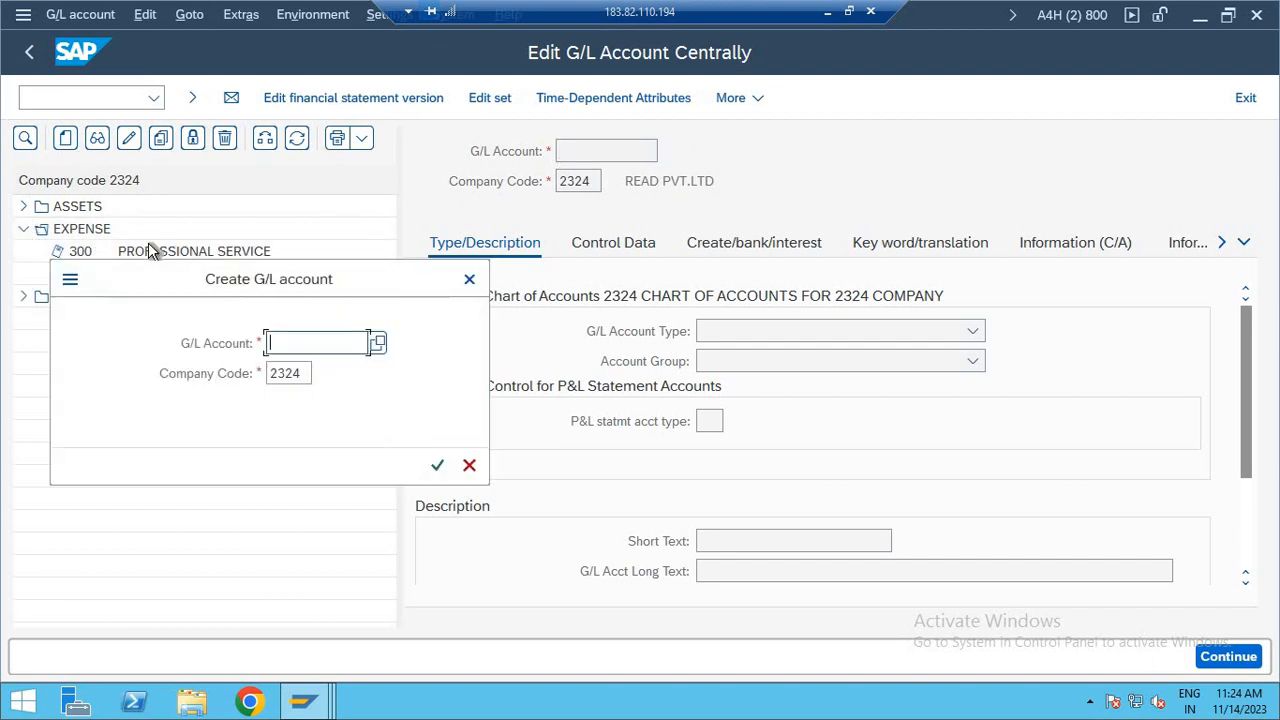
left_click_drag(150, 288, 117, 444)
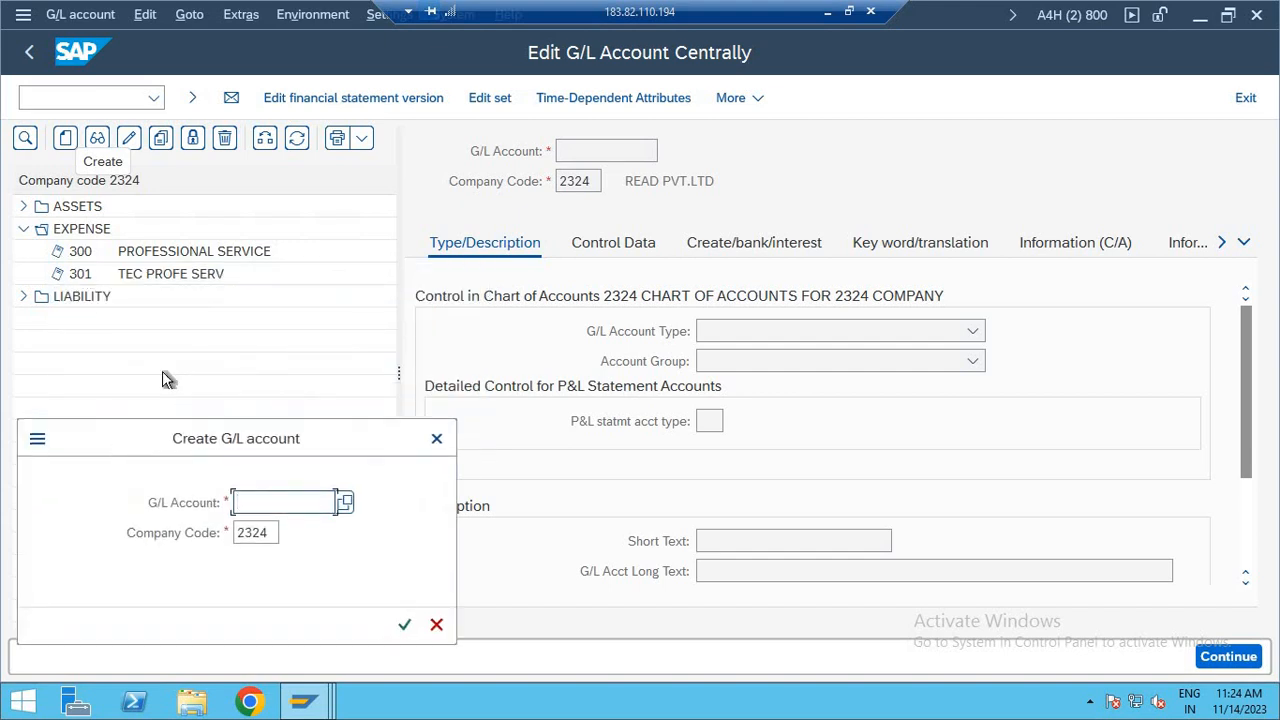
type("302")
key("Return")
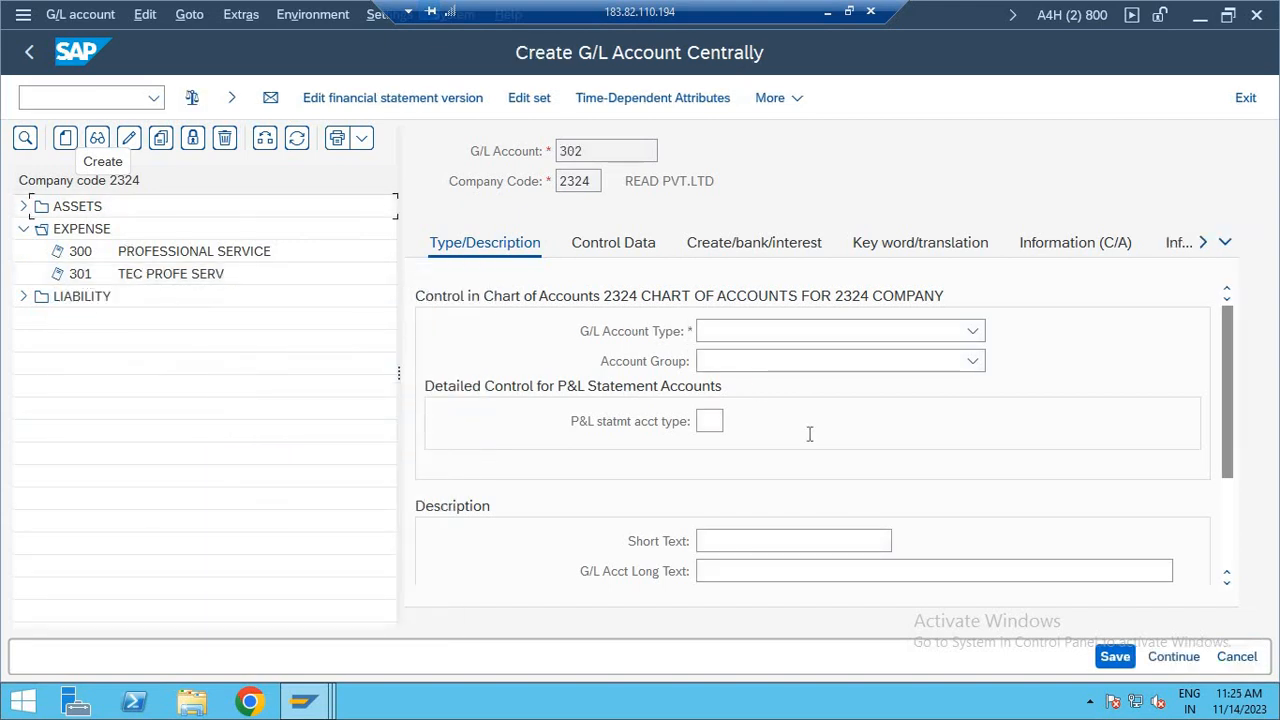
- Enter short text INT CAL and long text INTEREST CALCULATION FOR EXP
left_click(760, 540)
type("I")
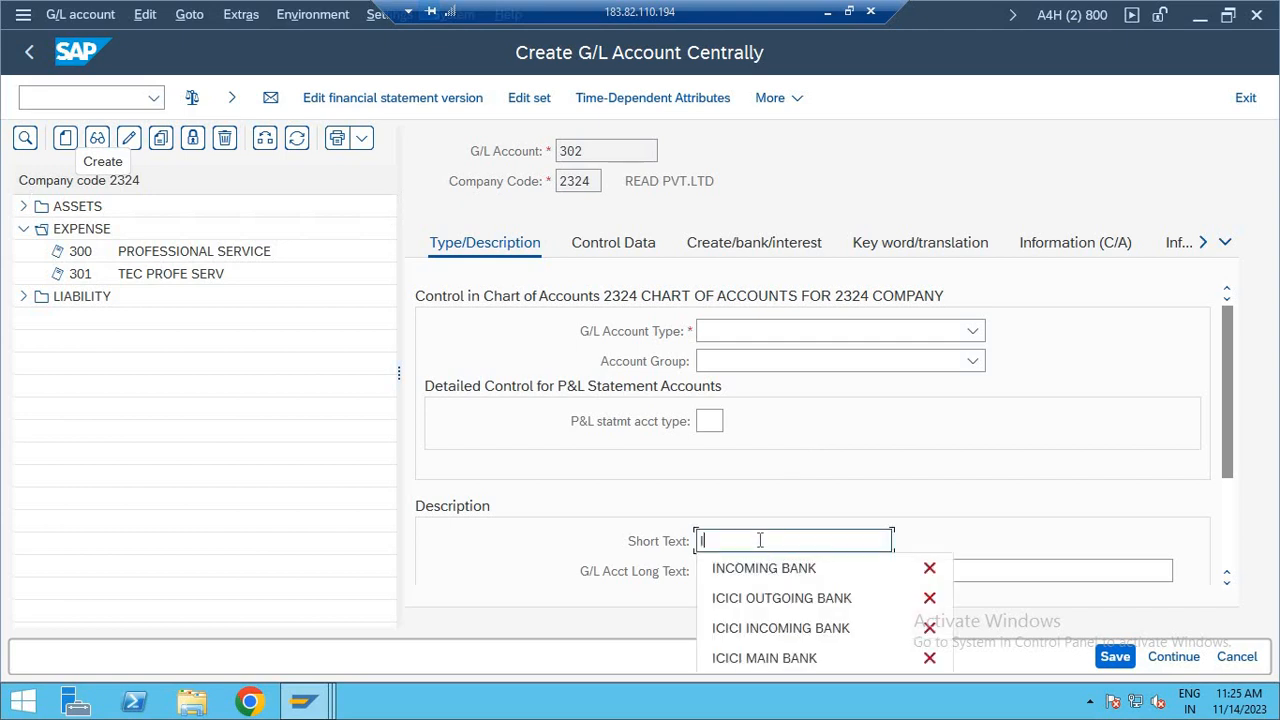
type("NT CAL")
key("Tab")
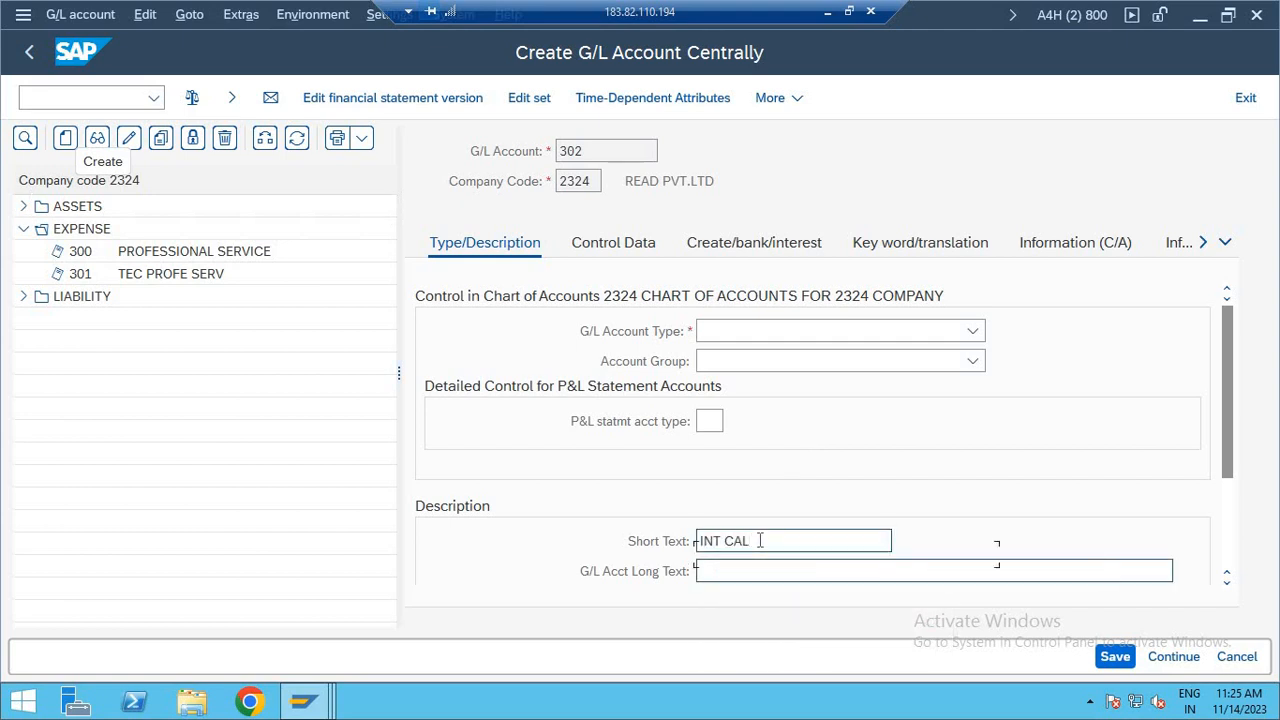
type("INT")
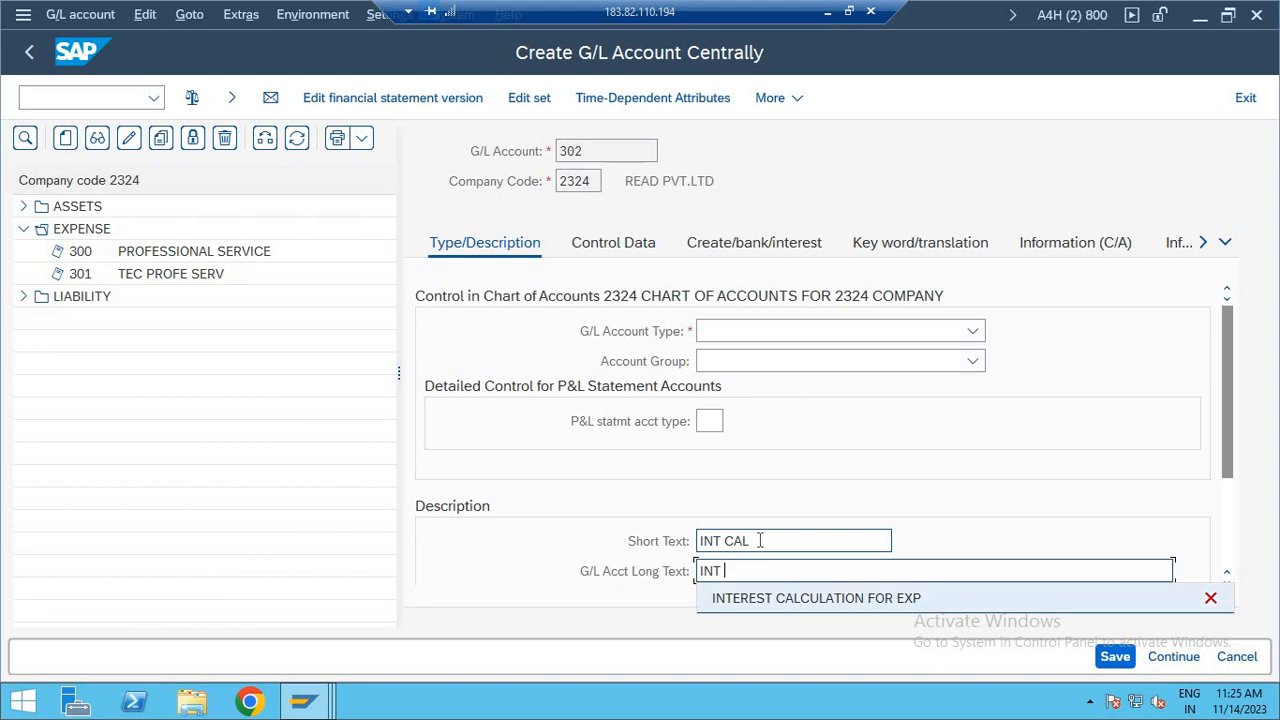
key("Down")
key("Return")
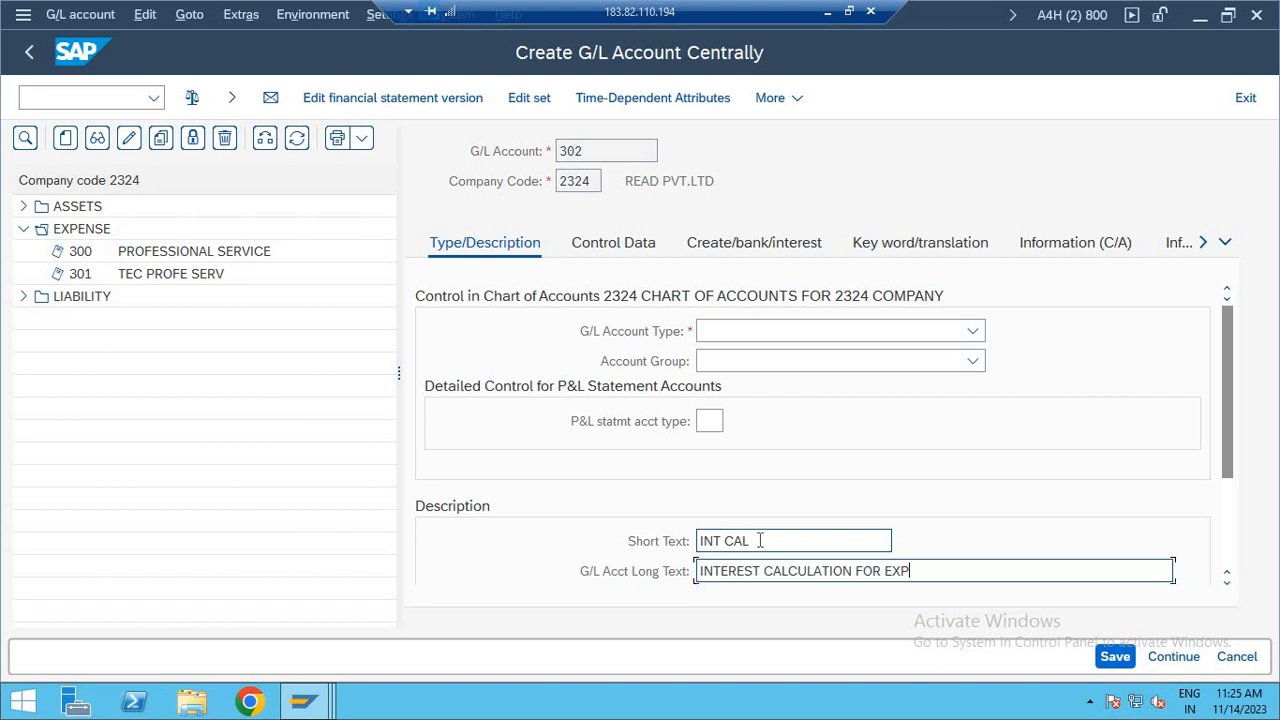
- Make it a Nonoperating Expense or Income account in account group EXPENSE
left_click(801, 331)
left_click(769, 391)
left_click(766, 362)
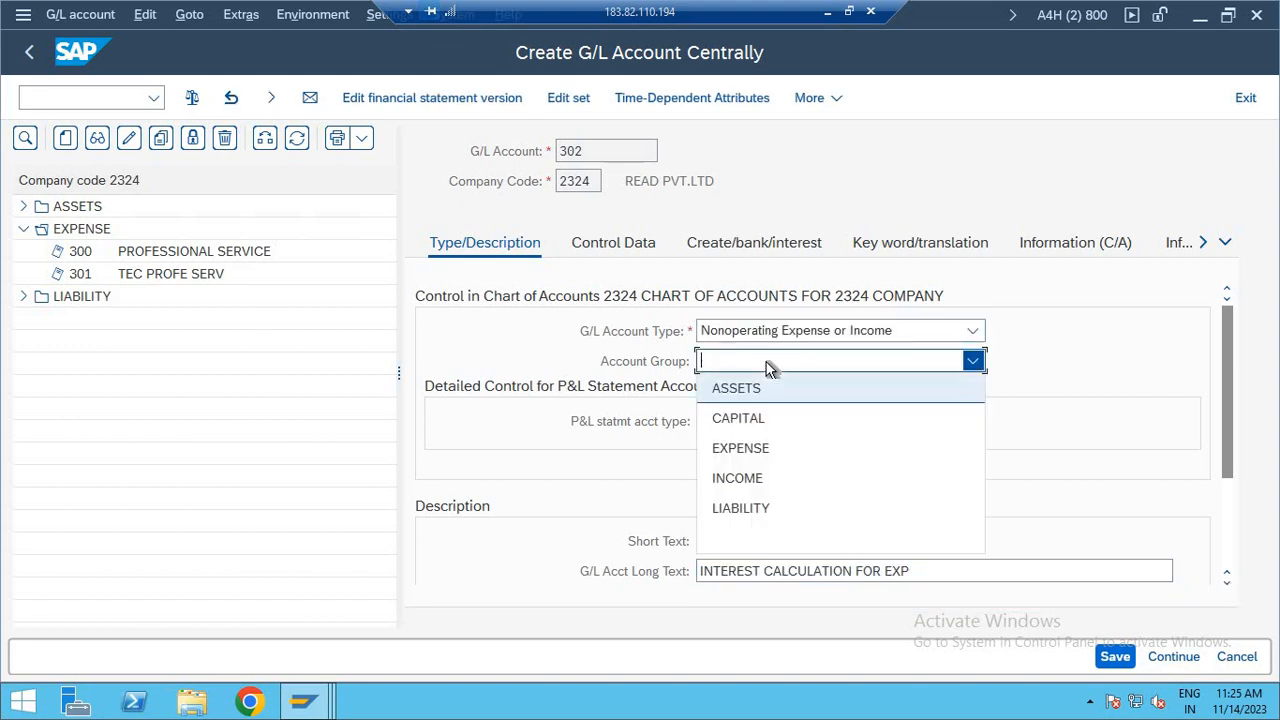
left_click(753, 458)
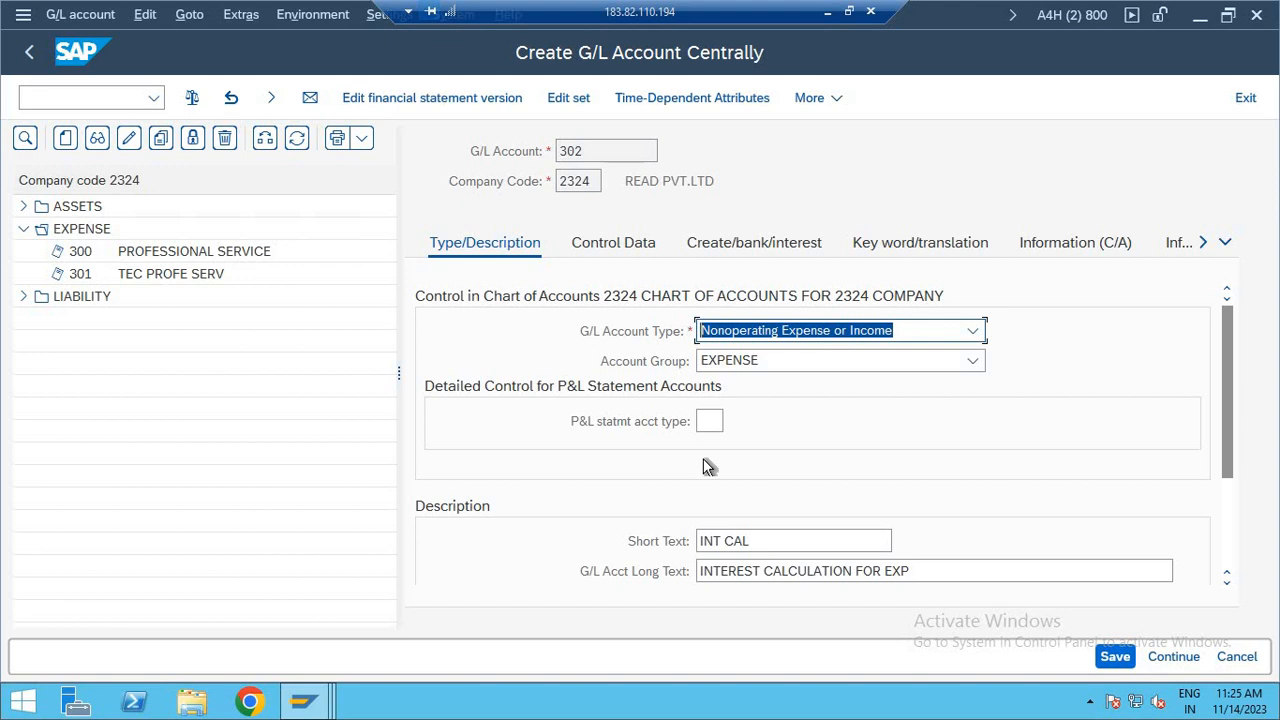
- Give account 302 sort key 001 and field status group YB01
left_click(640, 247)
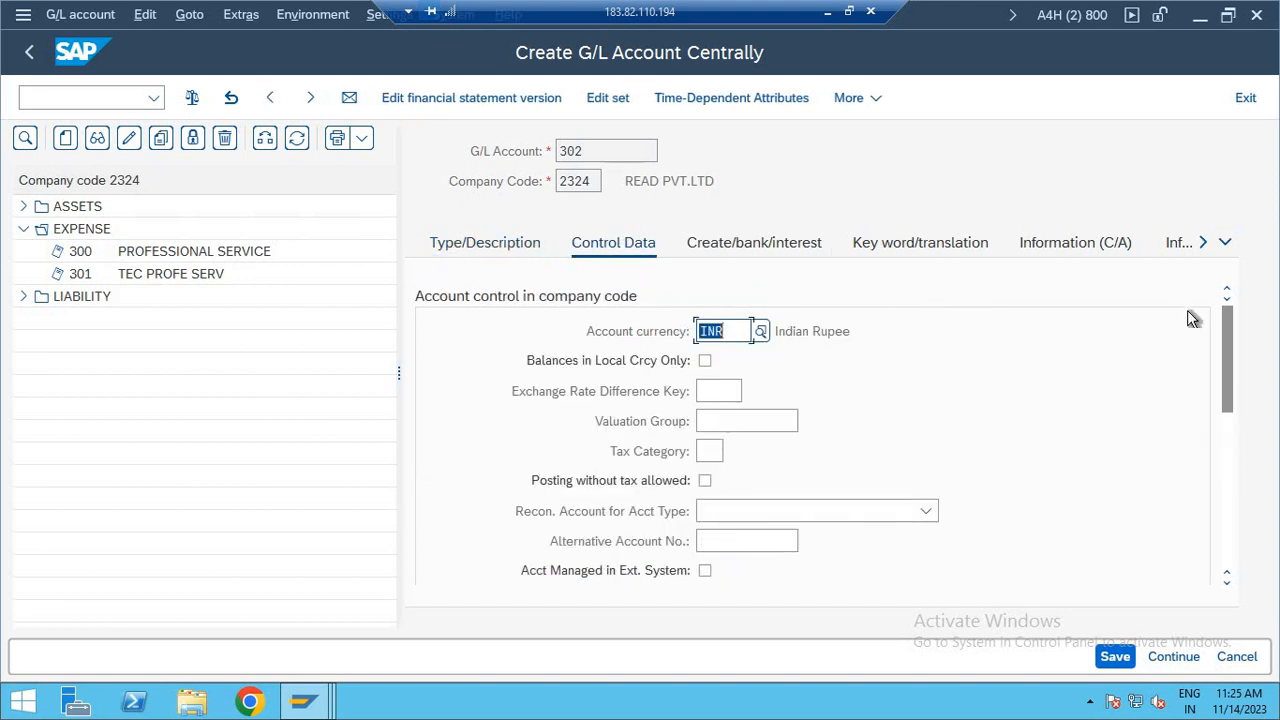
left_click_drag(1217, 357, 1206, 434)
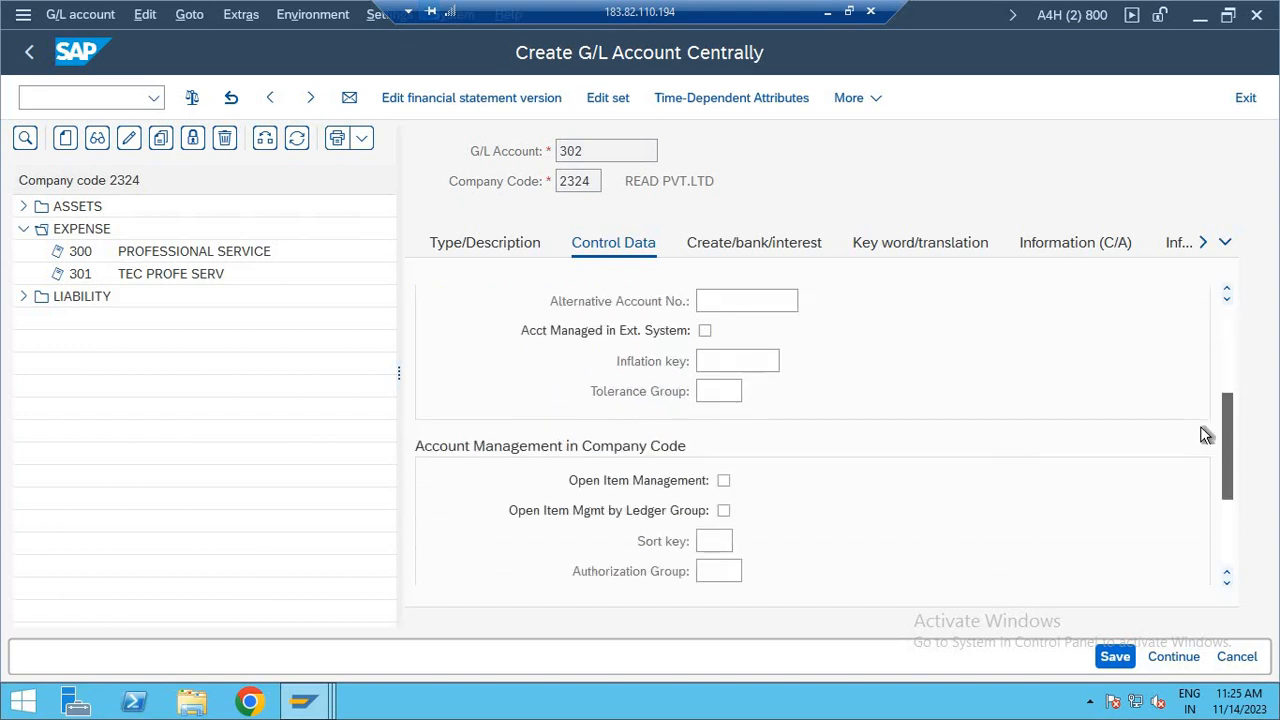
left_click(715, 541)
type("001")
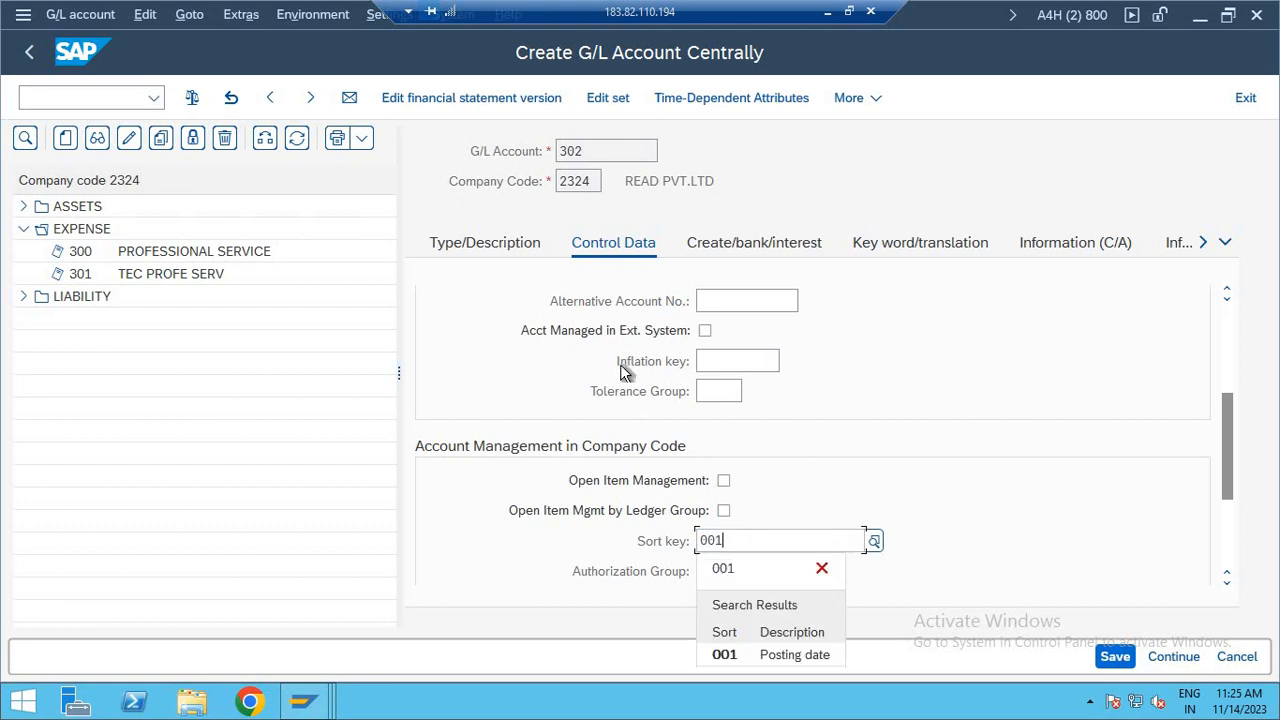
left_click(744, 247)
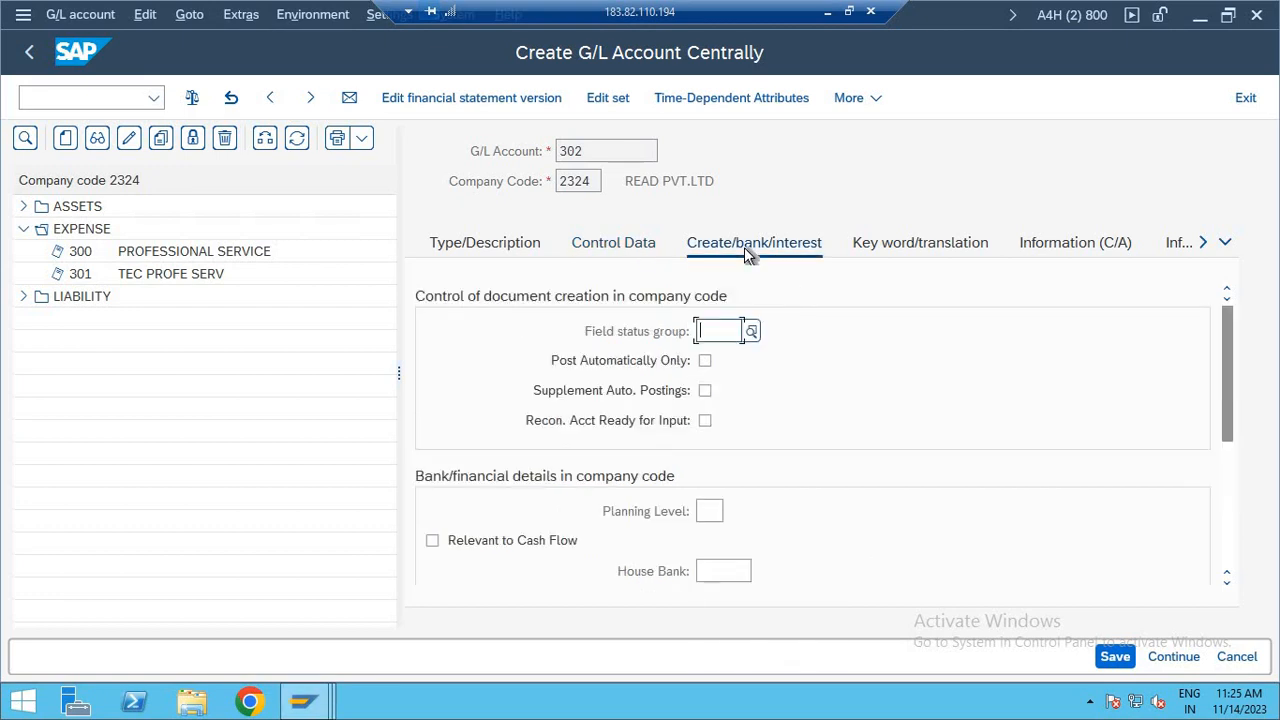
type("YB01")
key("Return")
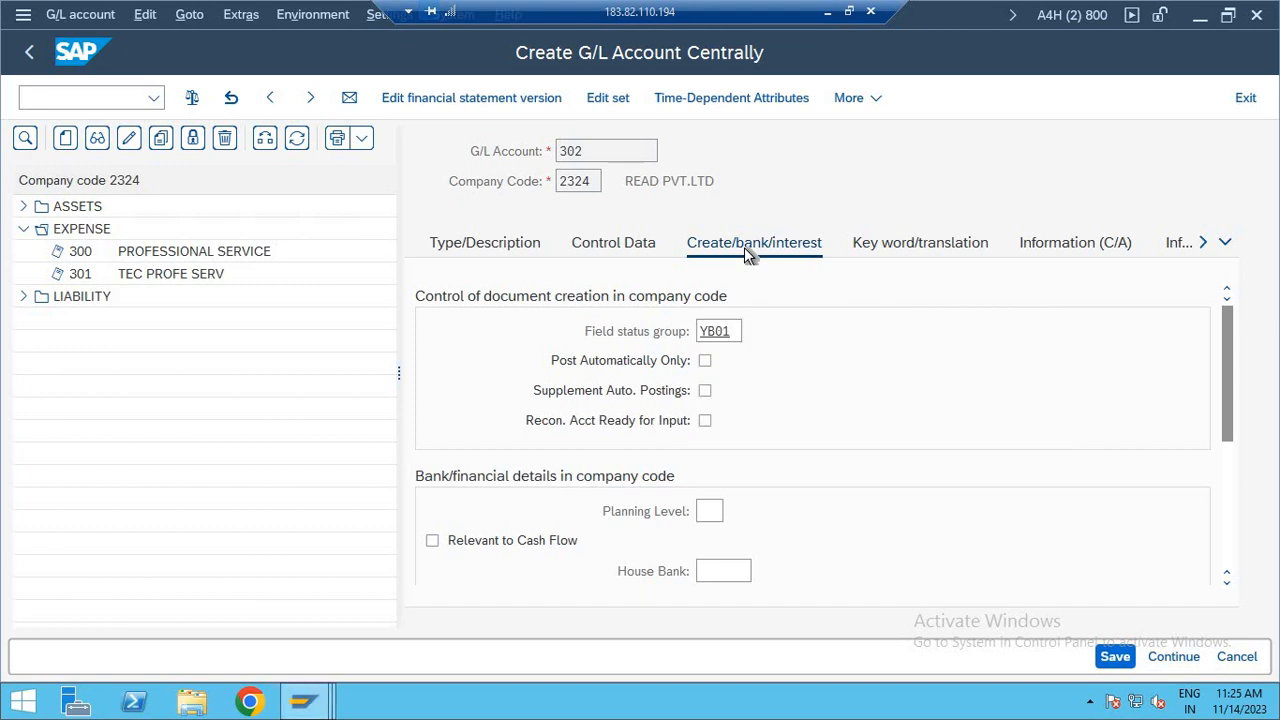
- Fix the save errors by choosing P&L statement account type 23, then save account 302
key("ctrl+s")
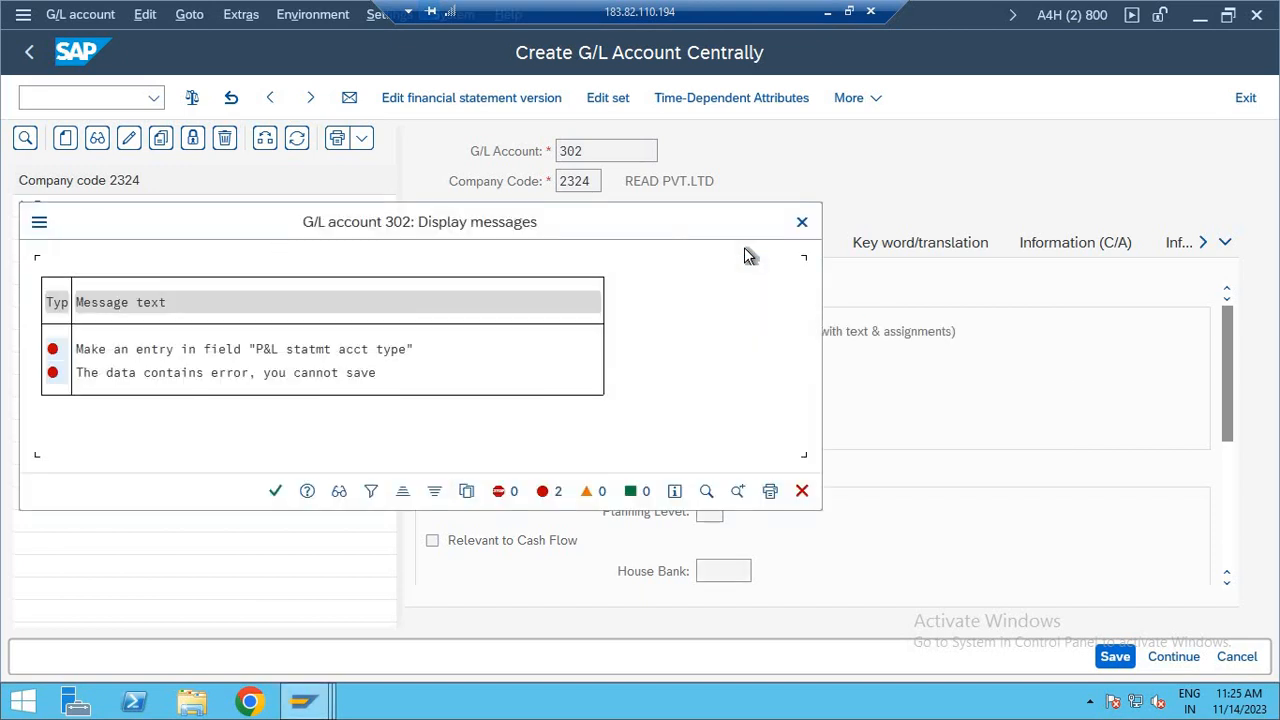
key("Return")
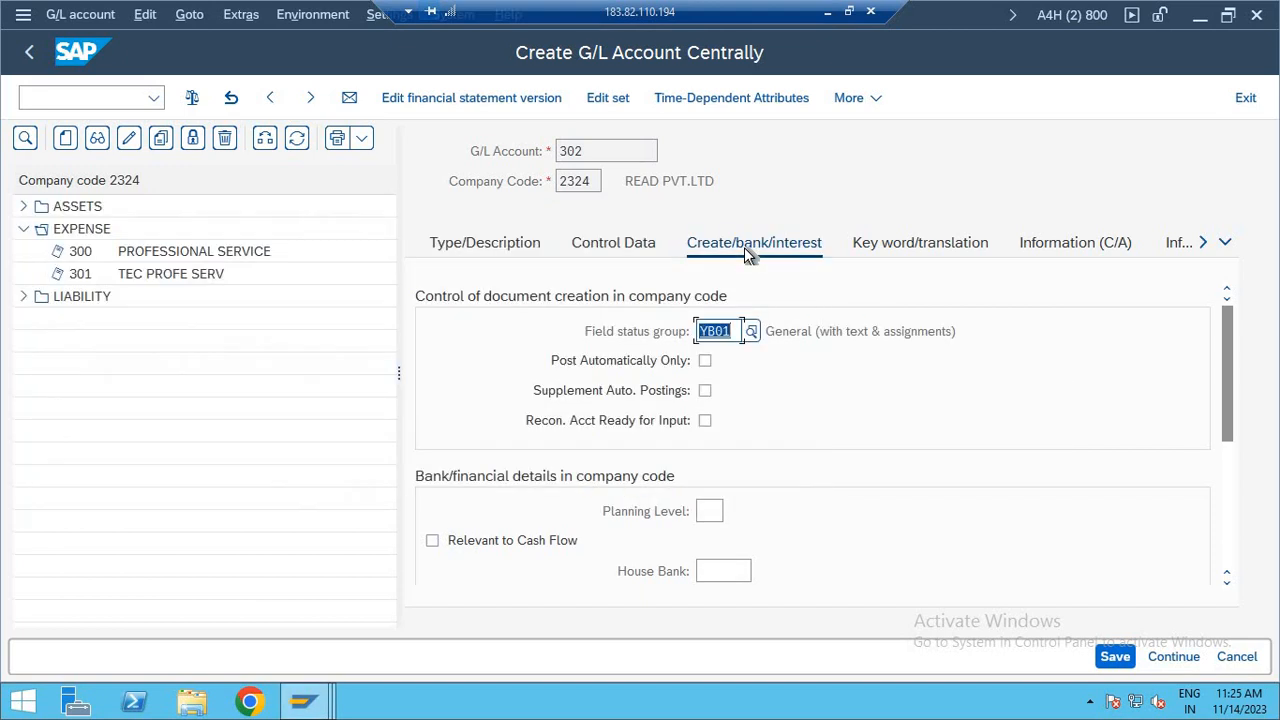
left_click(477, 247)
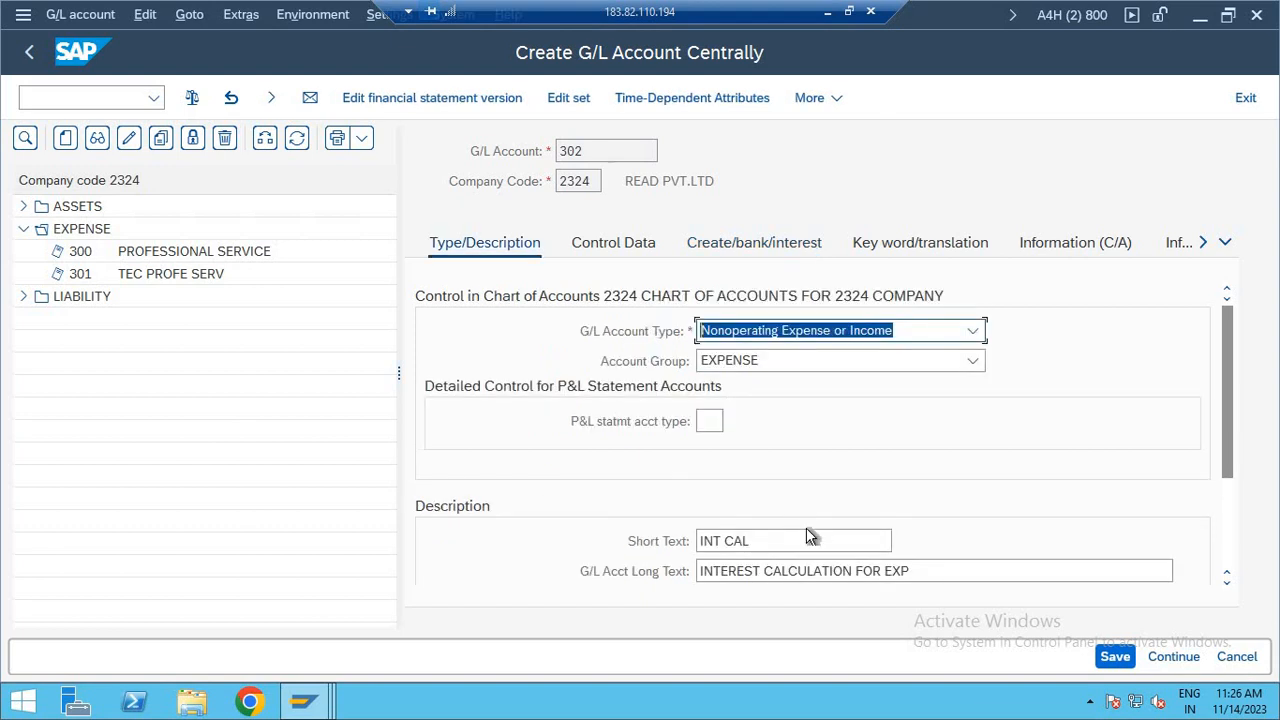
left_click(709, 421)
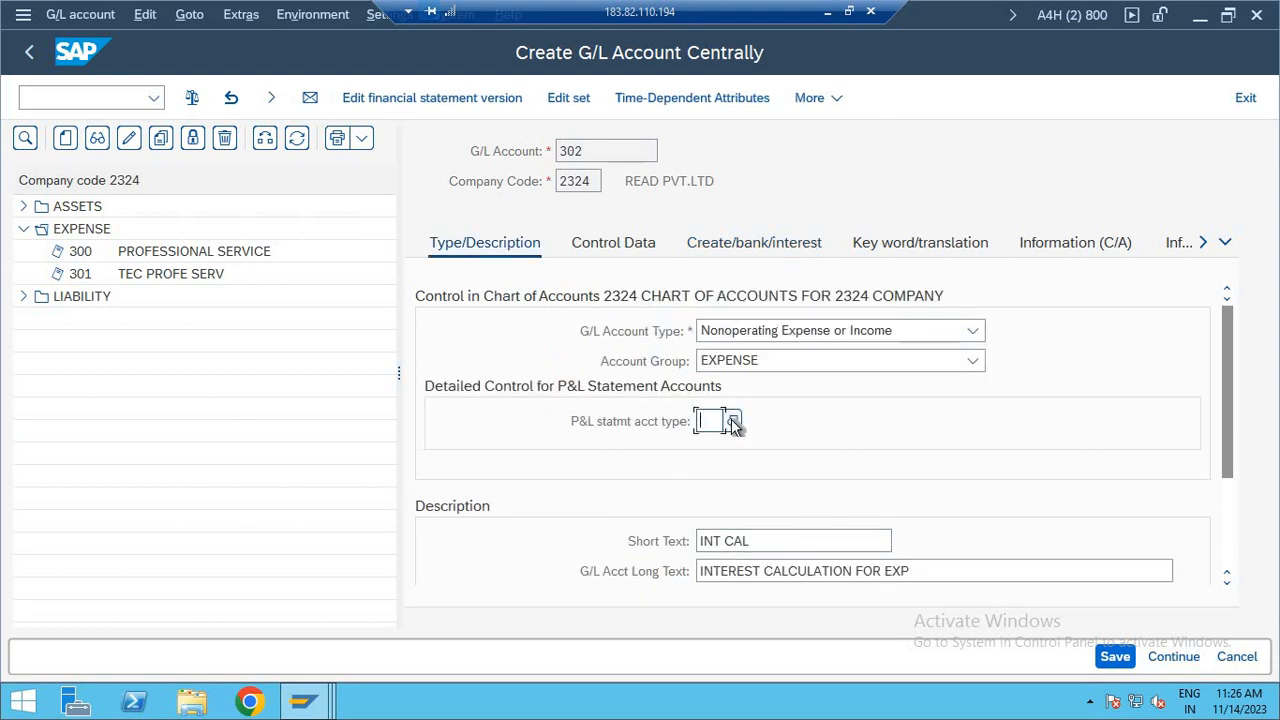
key("F4")
key("Return")
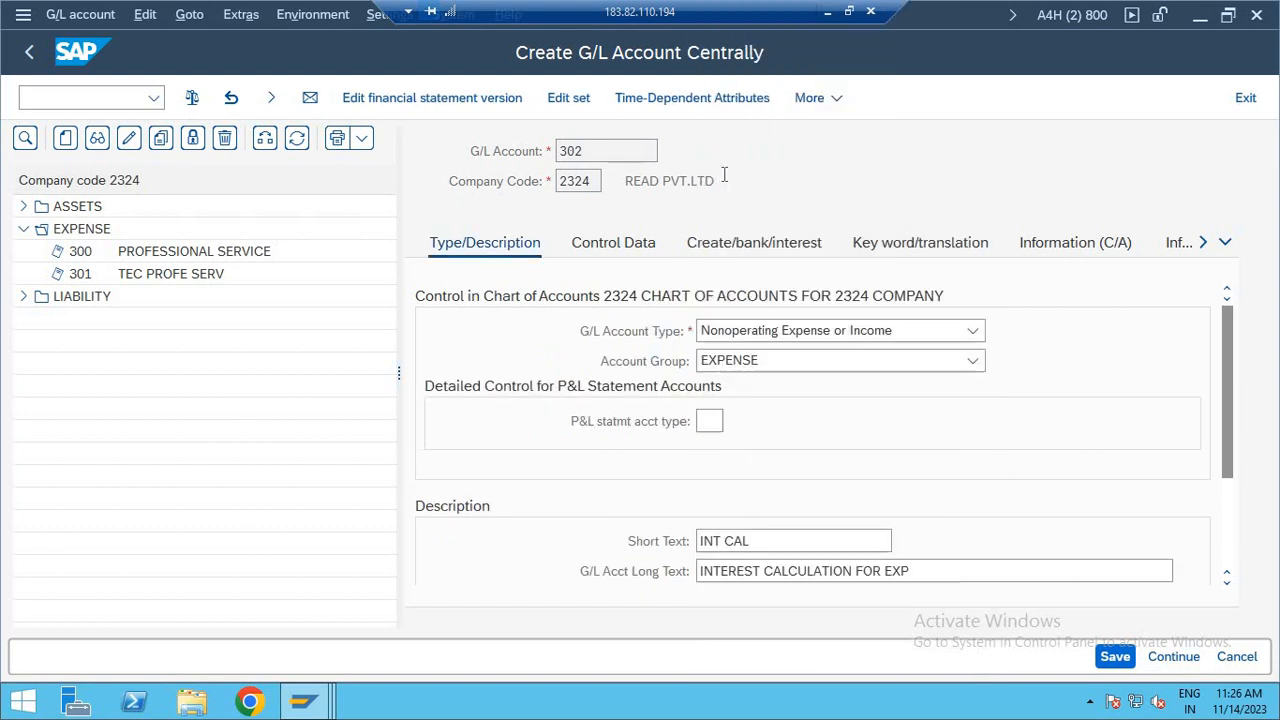
key("ctrl+s")
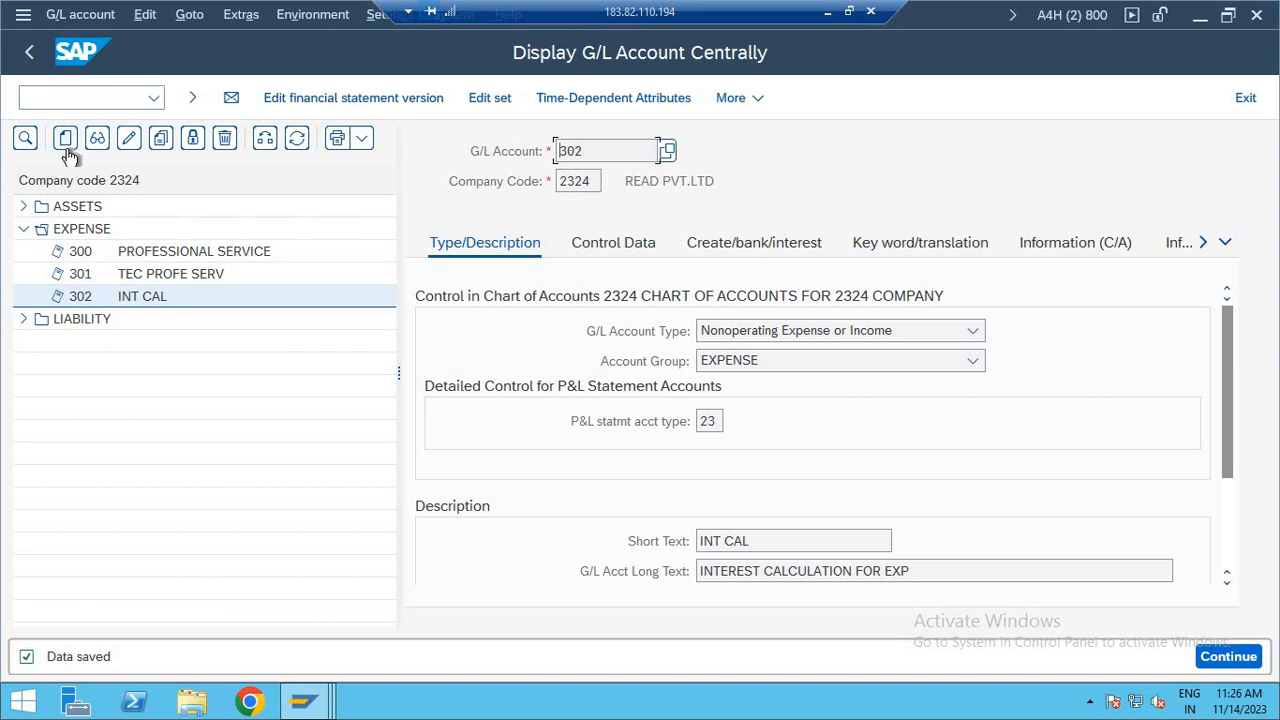
- Collapse EXPENSE, expand LIABILITY and begin creating account number 506
left_click(25, 229)
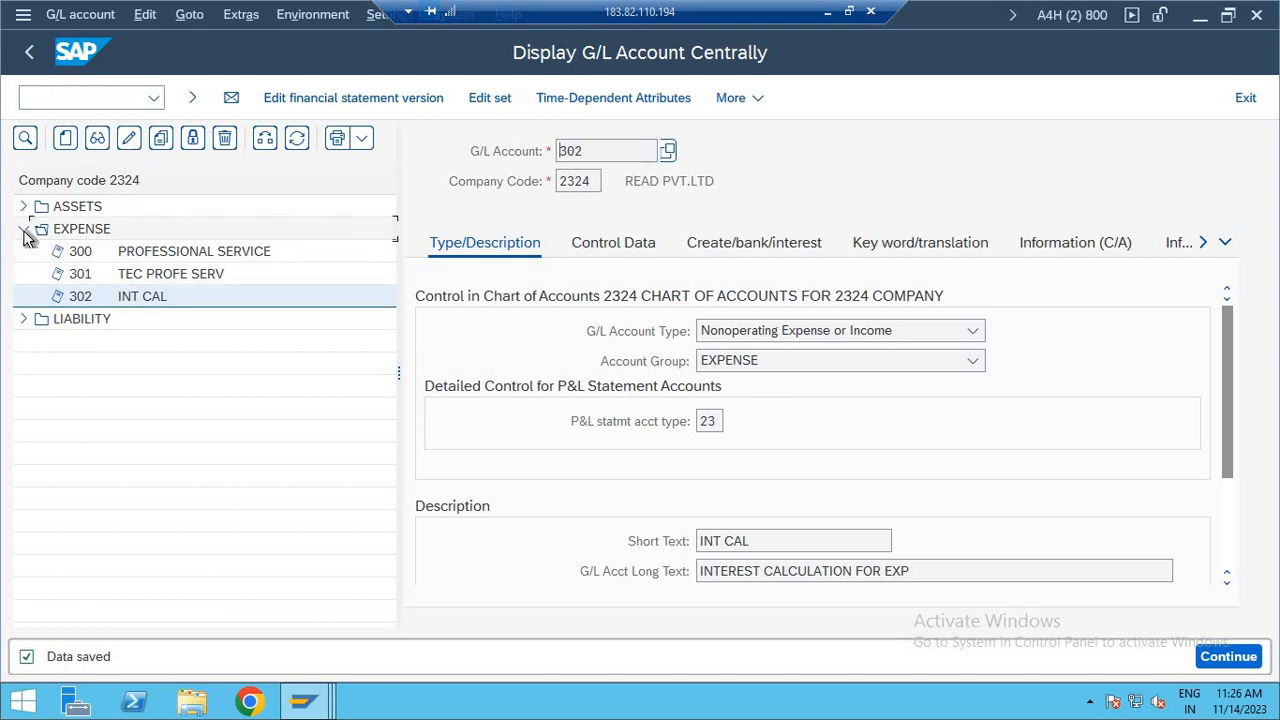
left_click(23, 251)
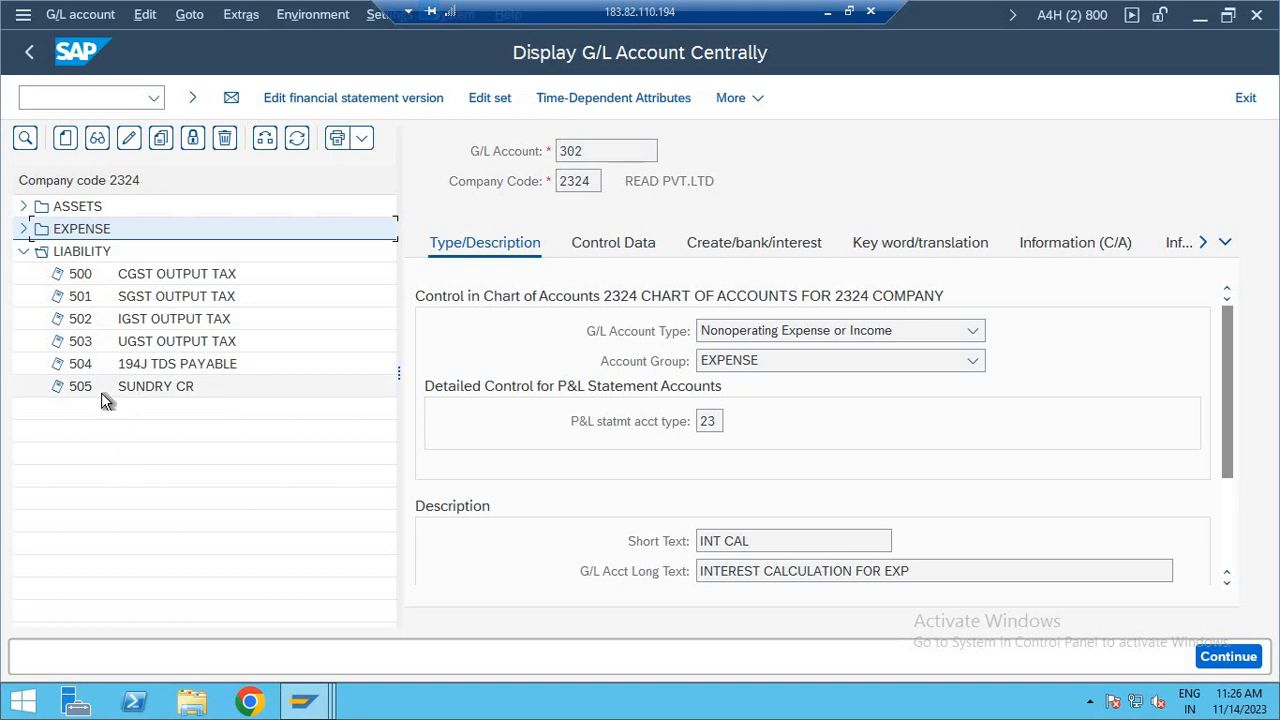
left_click(63, 137)
left_click_drag(155, 283, 389, 282)
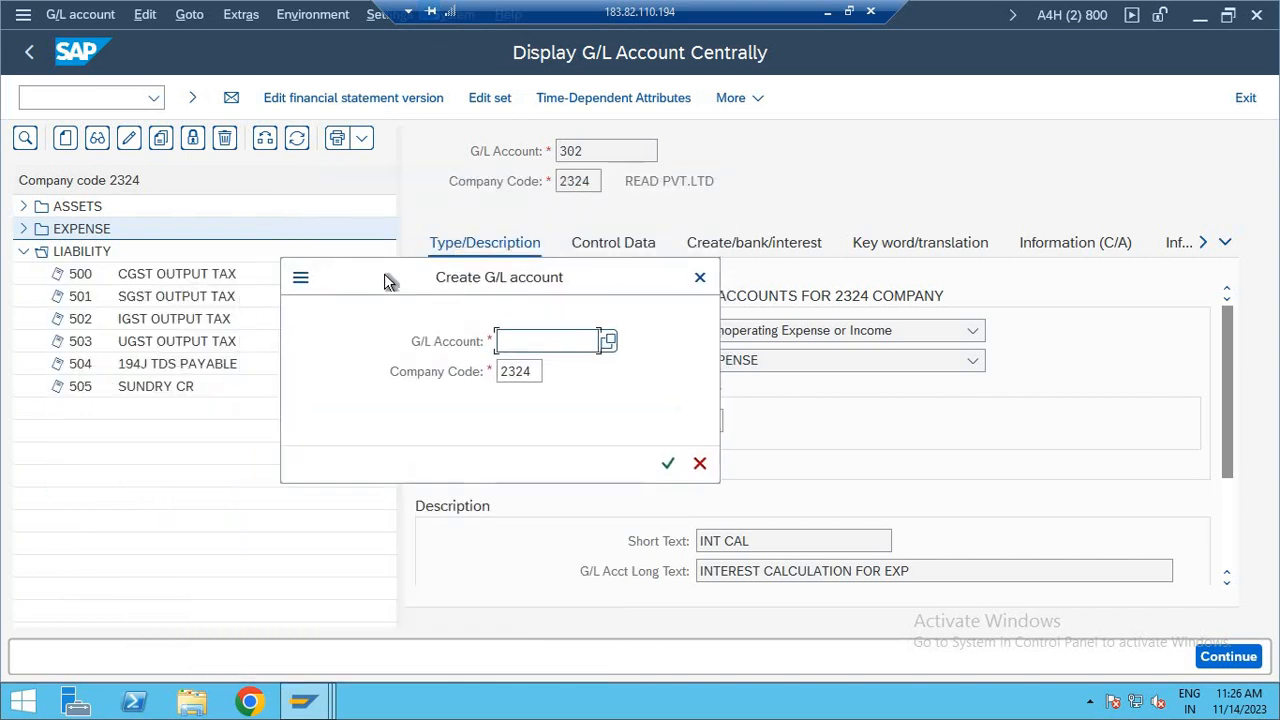
type("506")
key("Return")
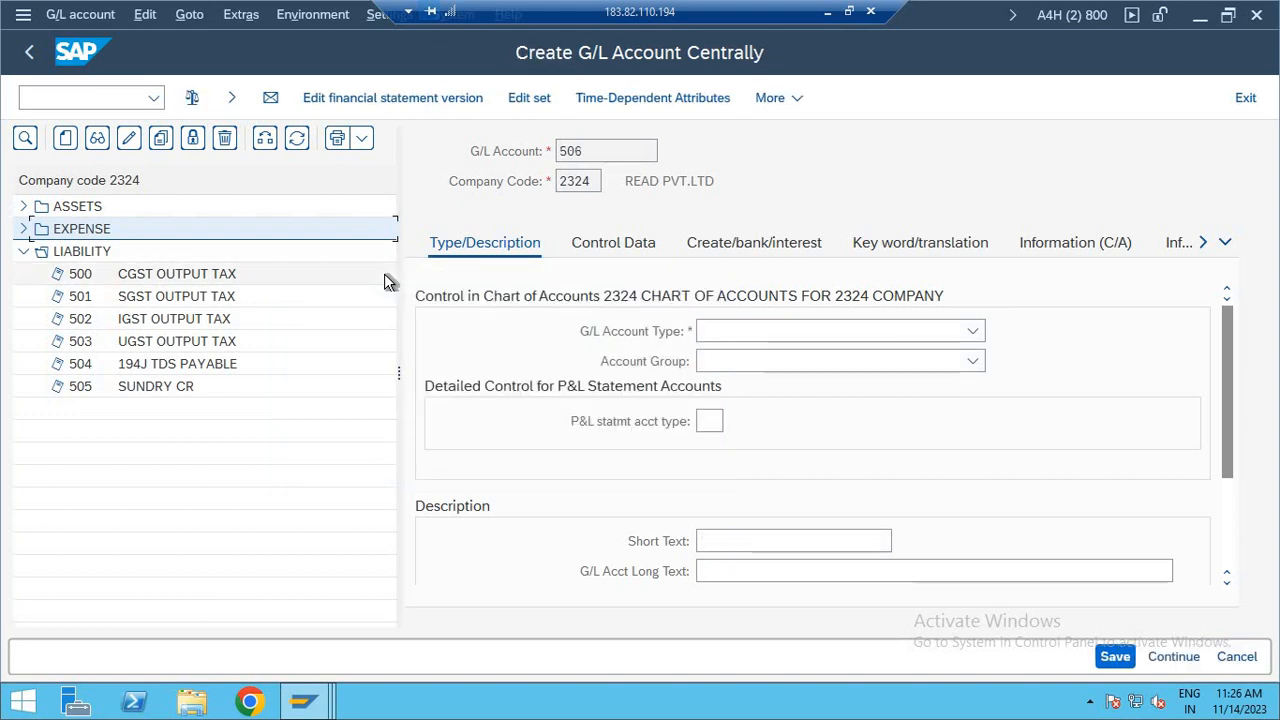
- Enter short text IN PAYABLE 12% and long text IN PAYABLE 12% A/C
left_click(783, 540)
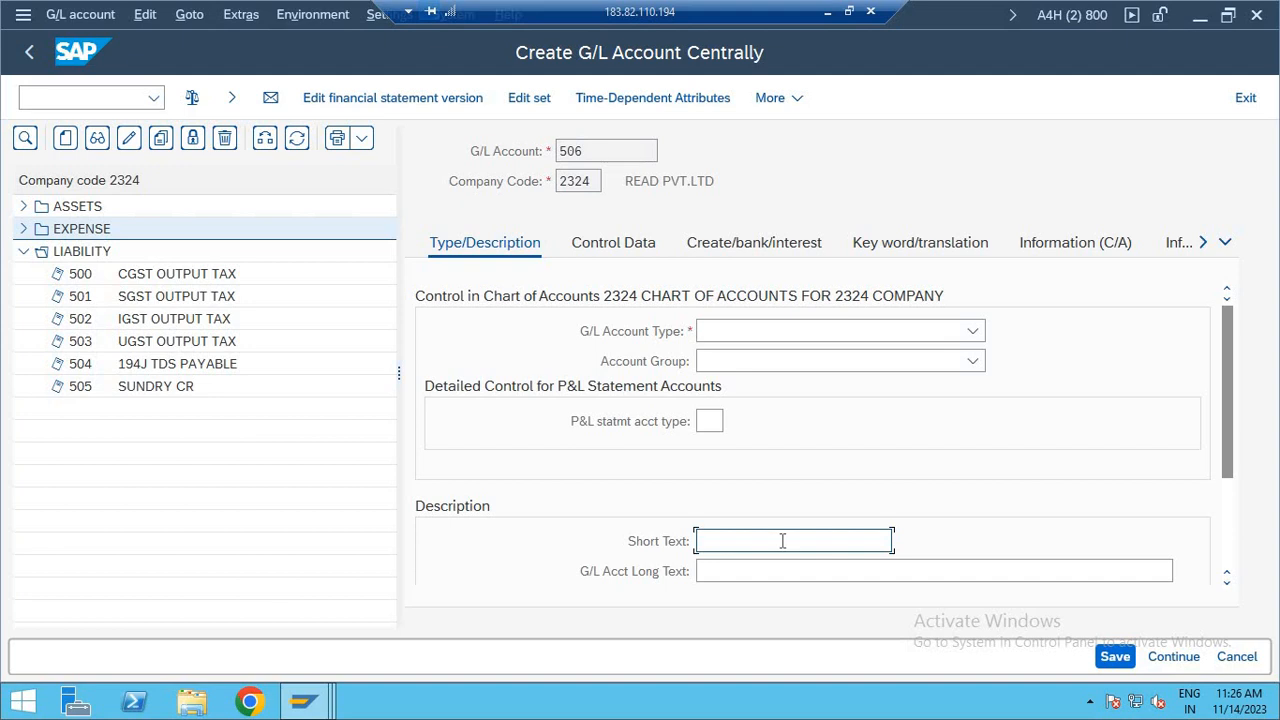
type("IN PAYABLE 12%")
key("Tab")
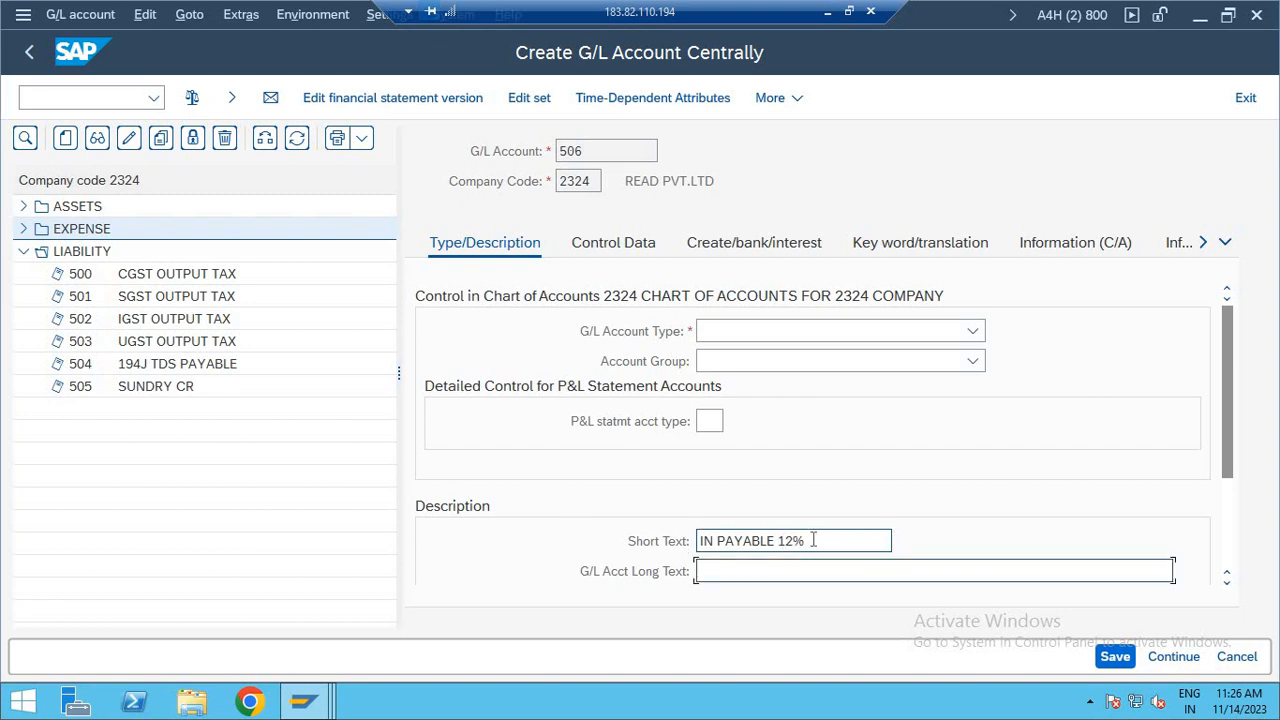
left_click_drag(814, 541, 515, 543)
key("ctrl+c")
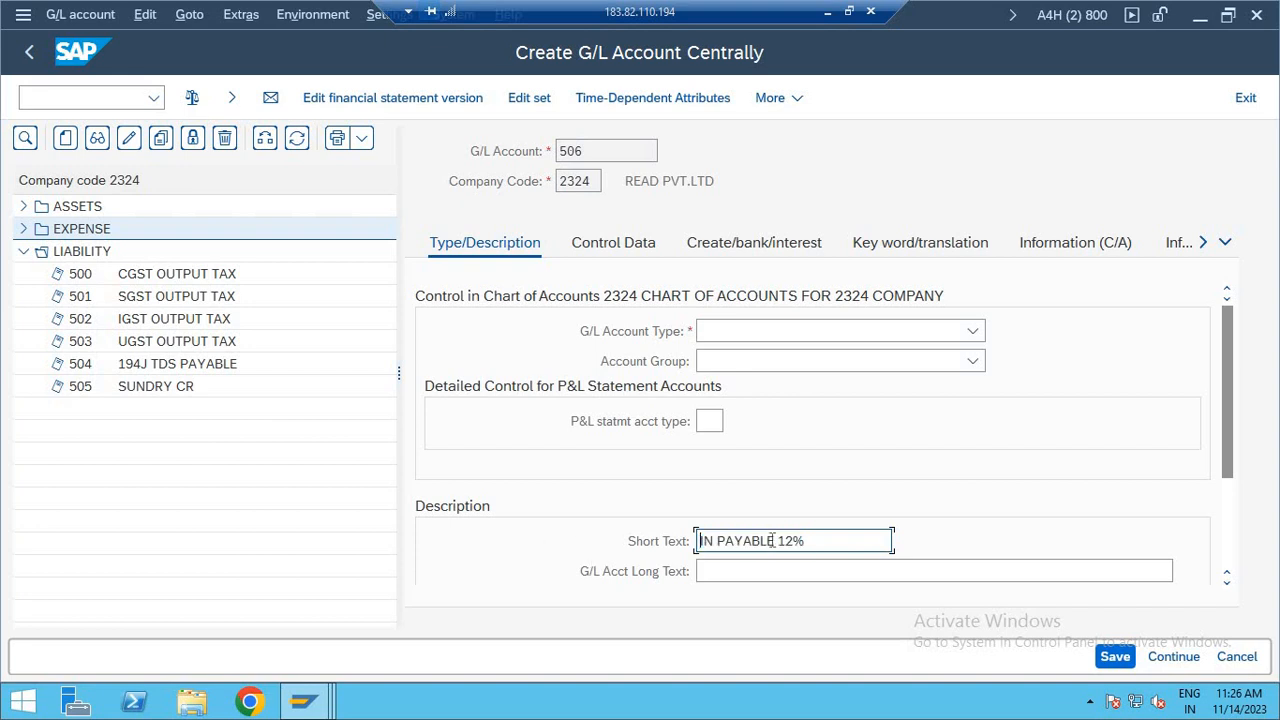
left_click(777, 569)
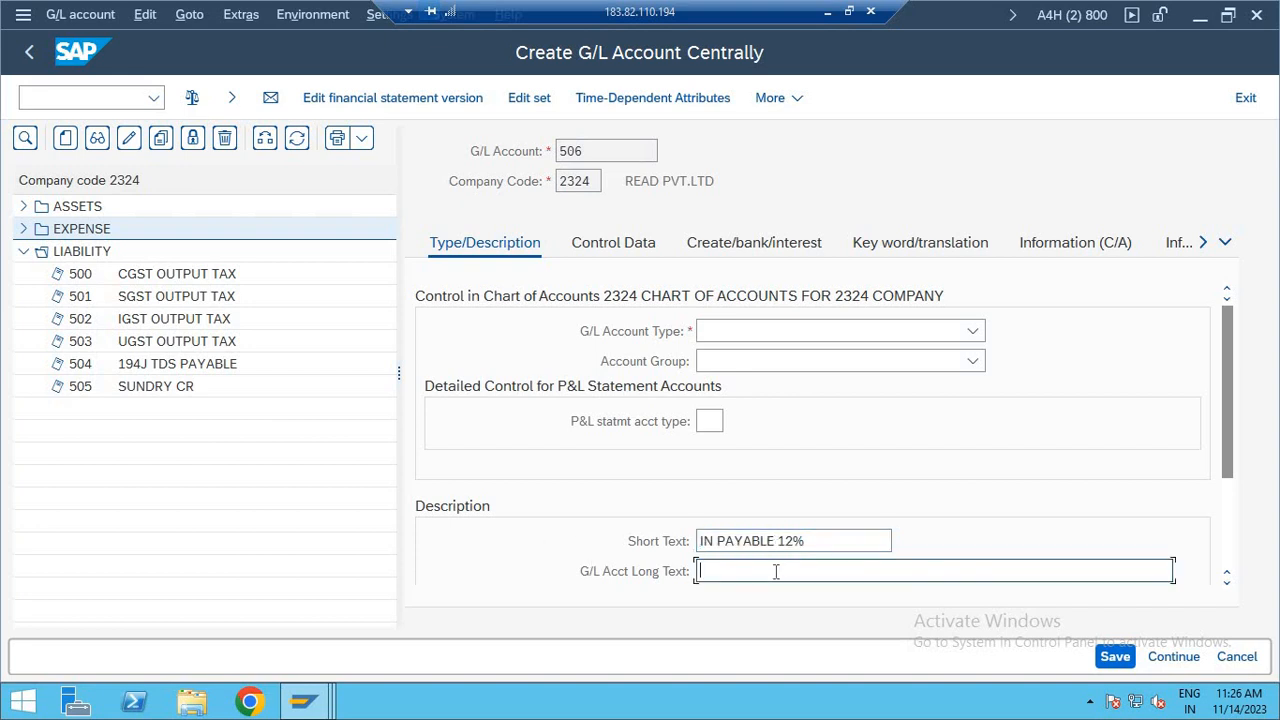
key("ctrl+v")
type("A/C")
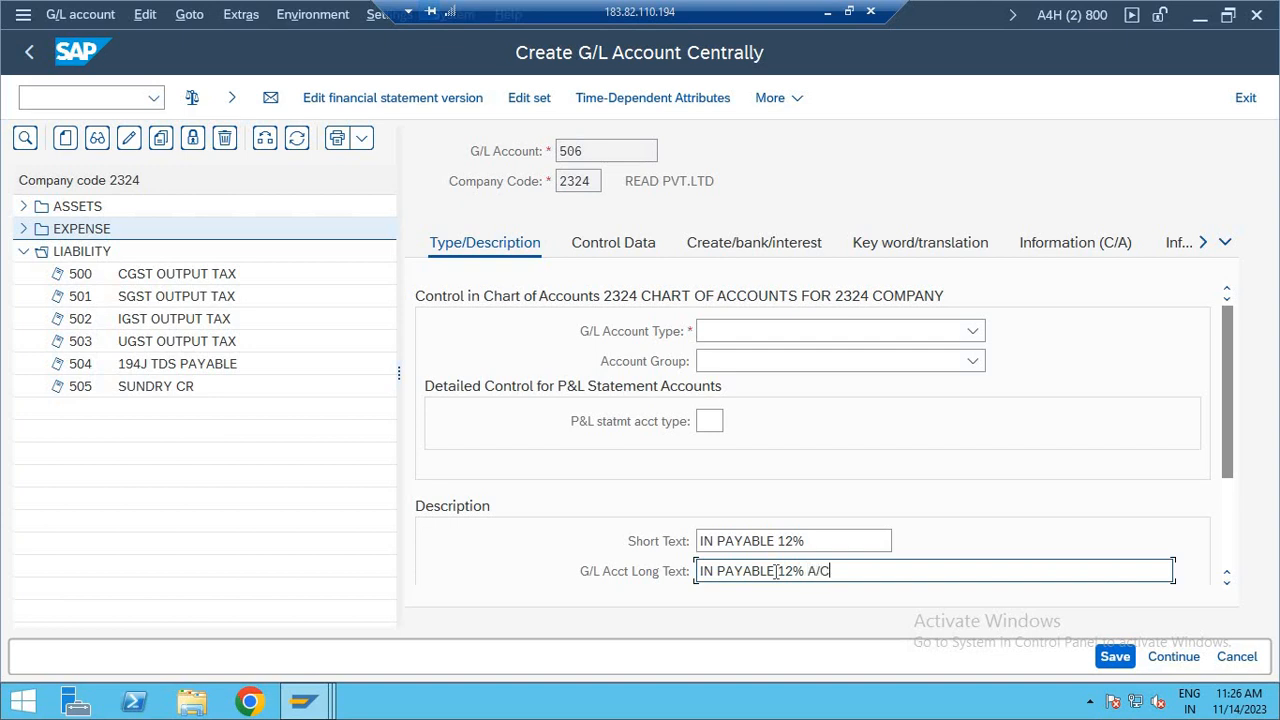
- Make account 506 a Balance Sheet Account in the LIABILITY group
left_click(806, 331)
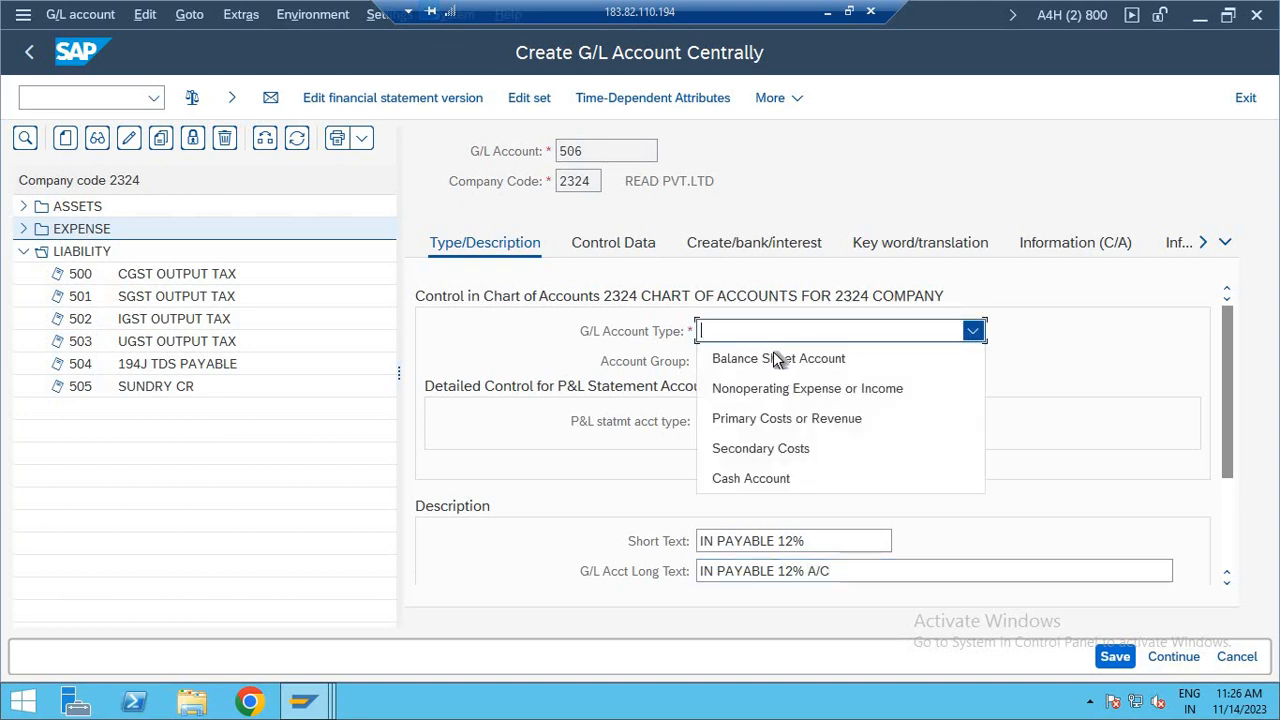
left_click(778, 358)
left_click(775, 361)
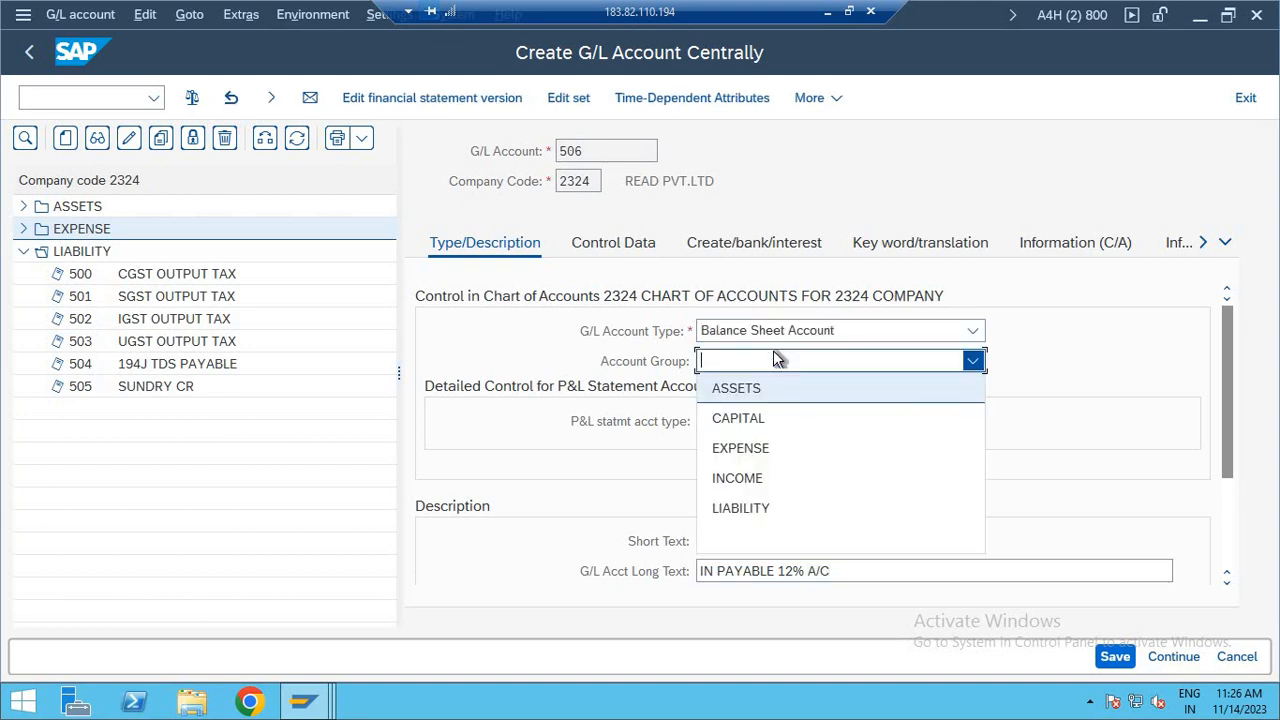
left_click(762, 507)
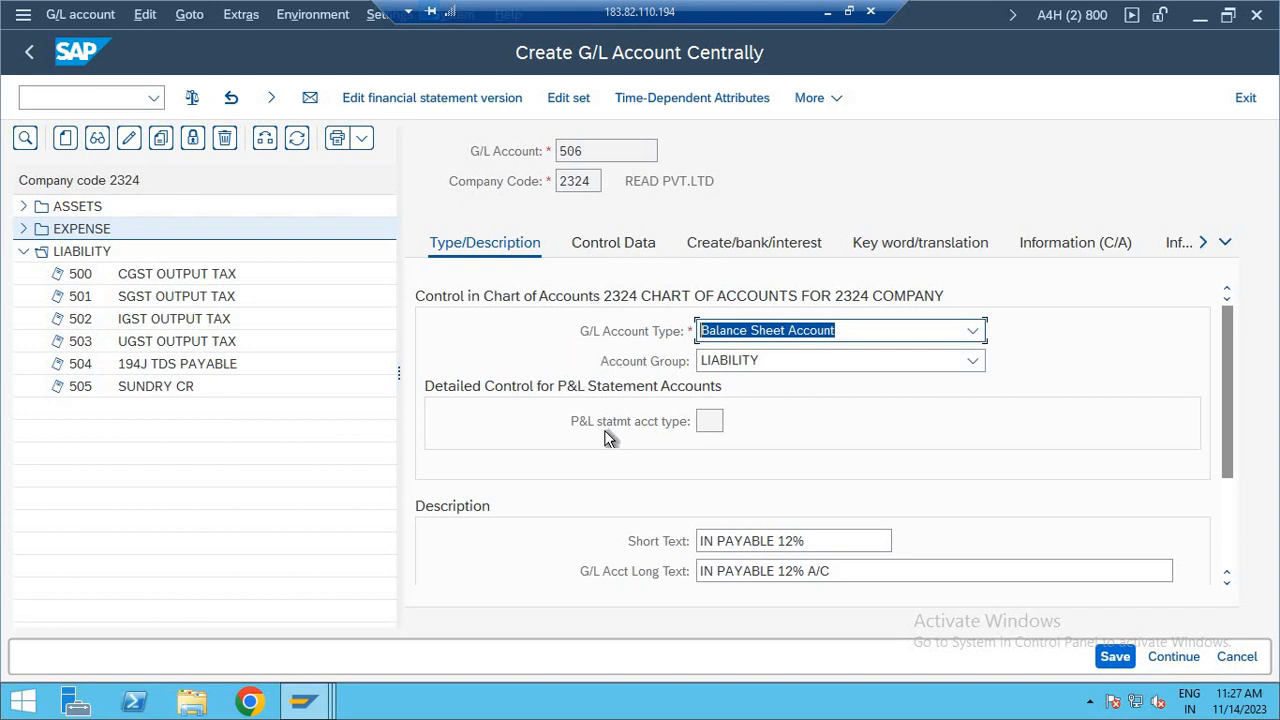
- Correct 12% to 18% in both the short and long texts
left_click(822, 541)
key("BackSpace")
key("BackSpace")
type("8")
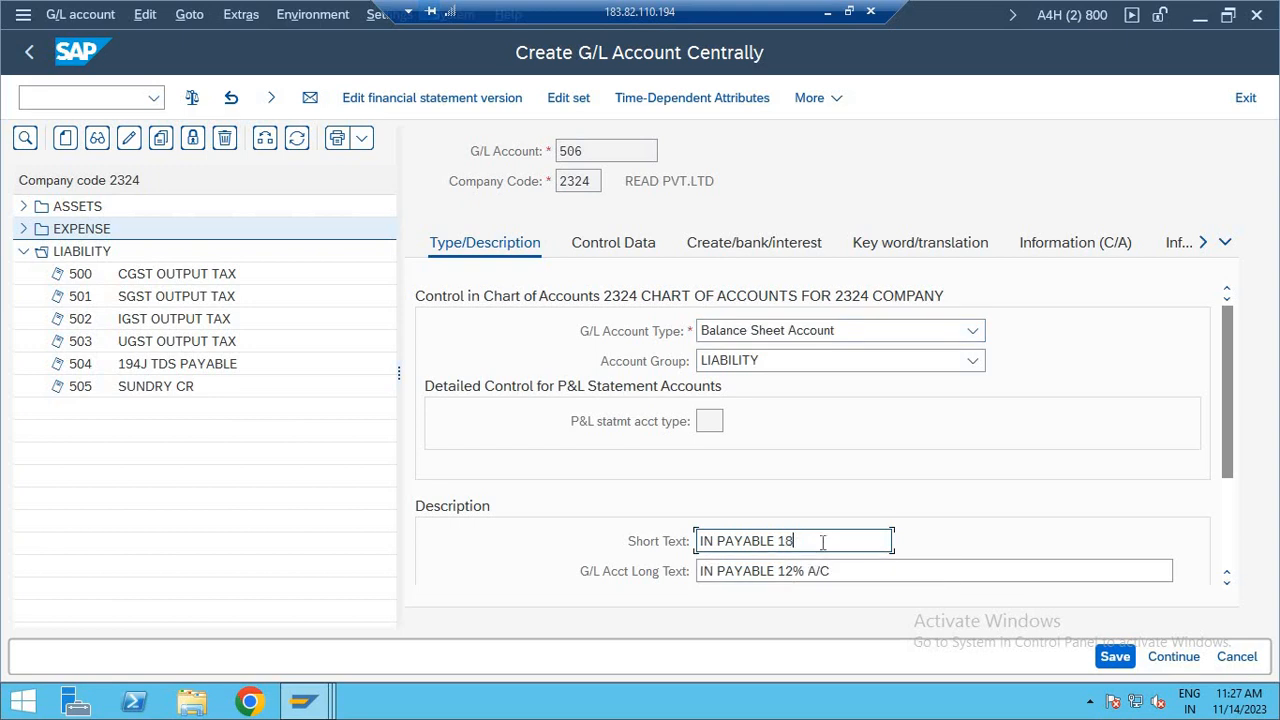
type("&")
key("BackSpace")
type("%")
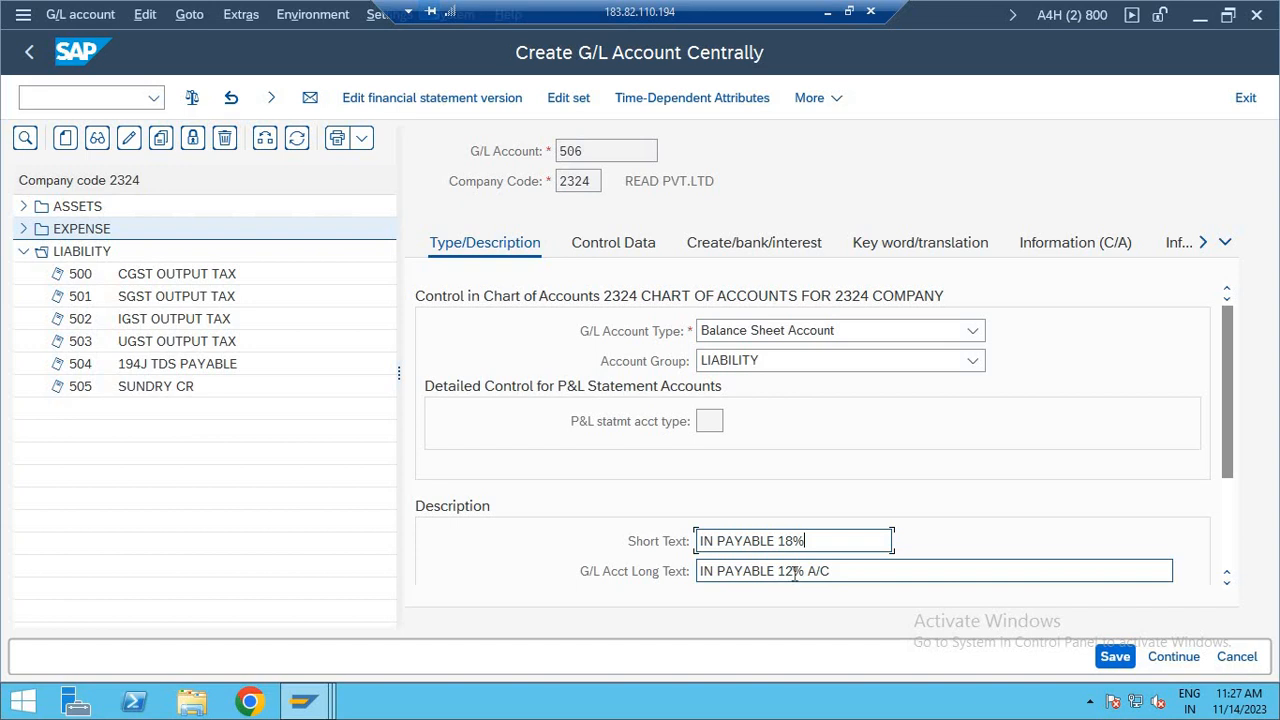
left_click(787, 571)
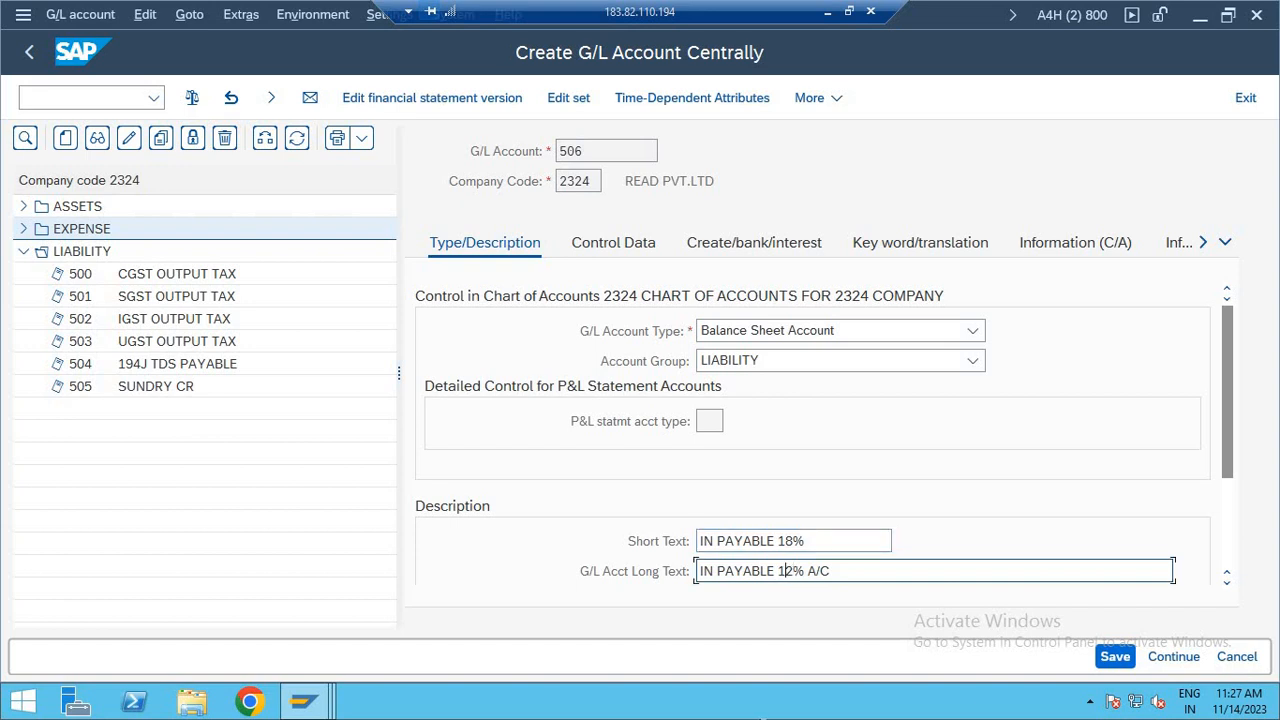
type("8")
key("Delete")
- Enter sort key 001 (Posting date) on account 506's Control Data settings
left_click(623, 252)
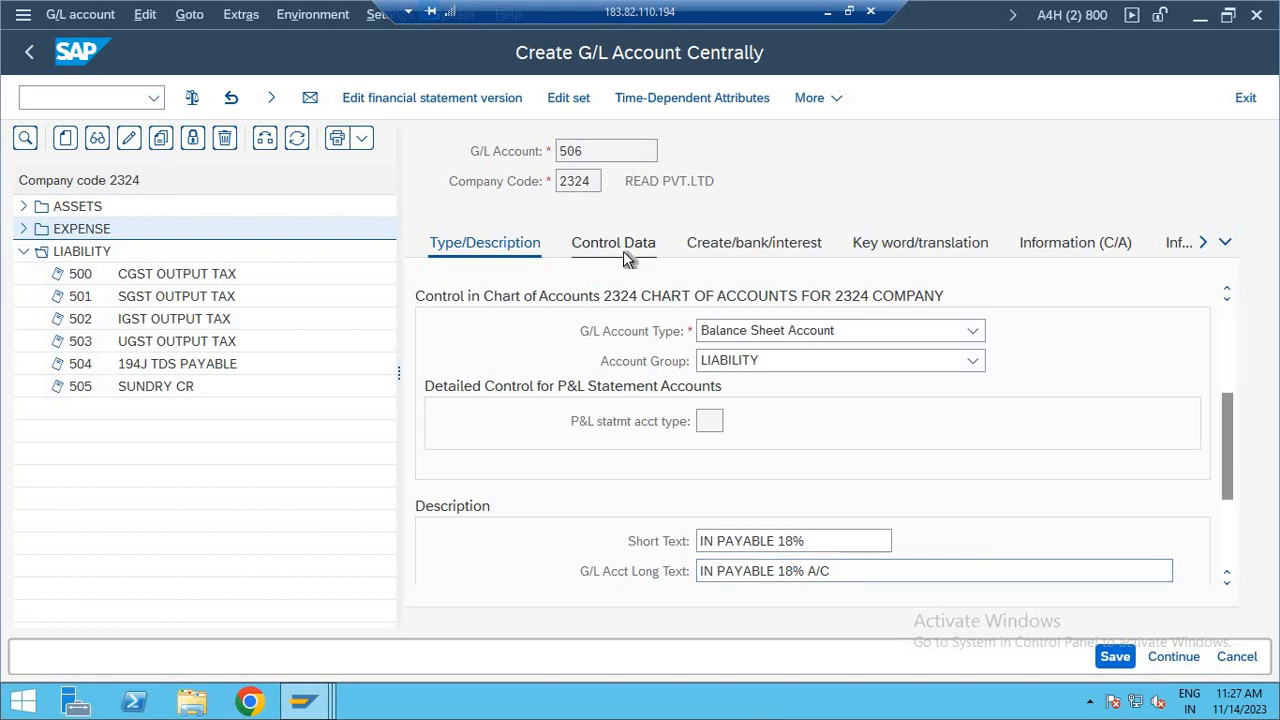
scroll(897, 434, "down", 5)
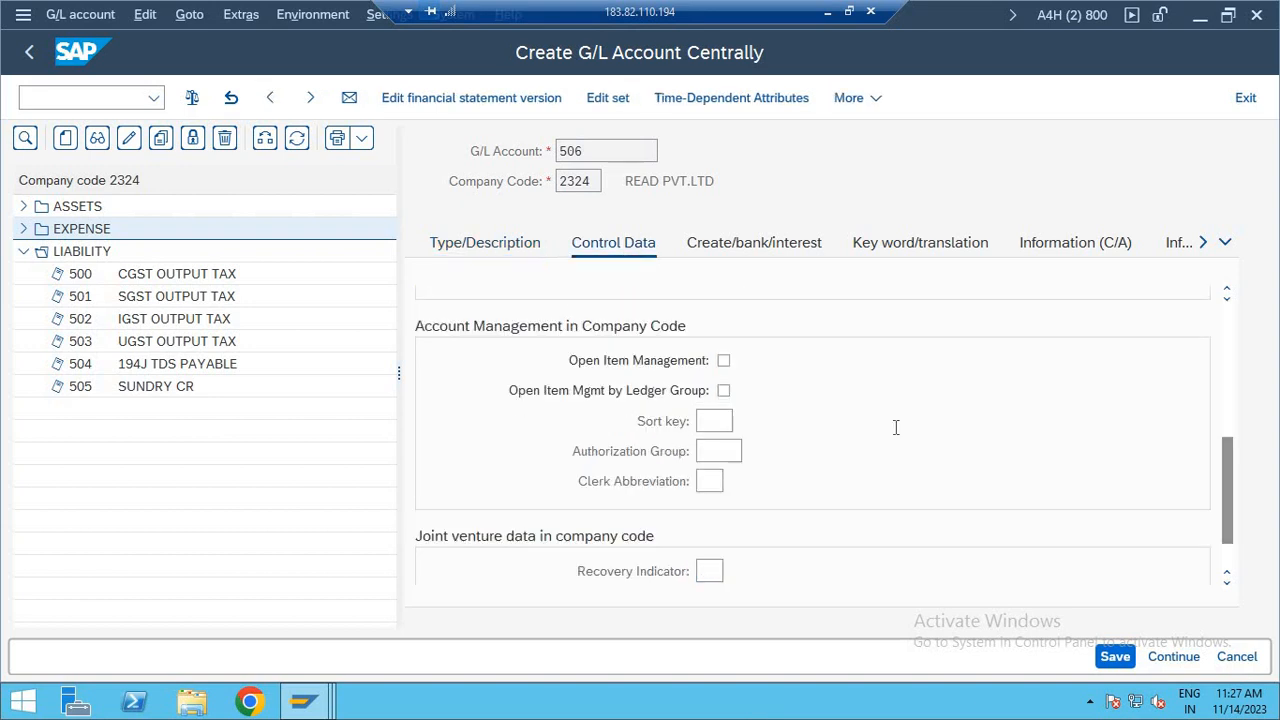
left_click(728, 421)
type("001")
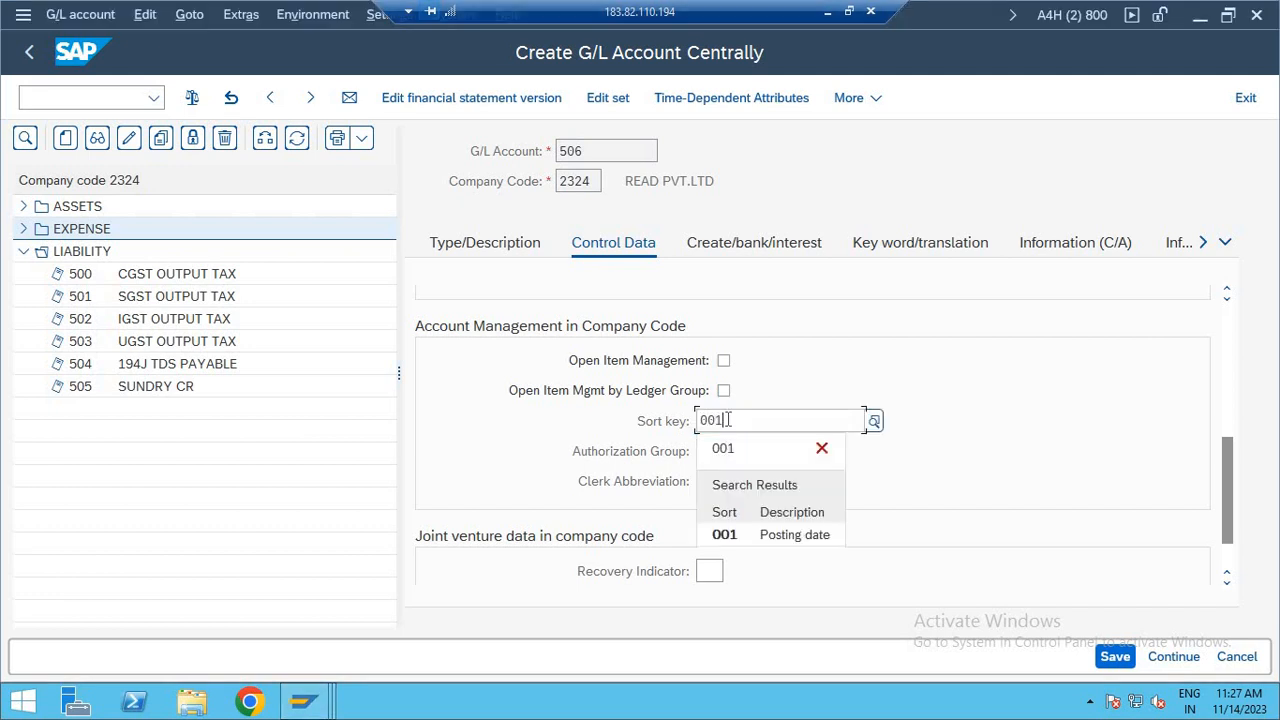
left_click(760, 535)
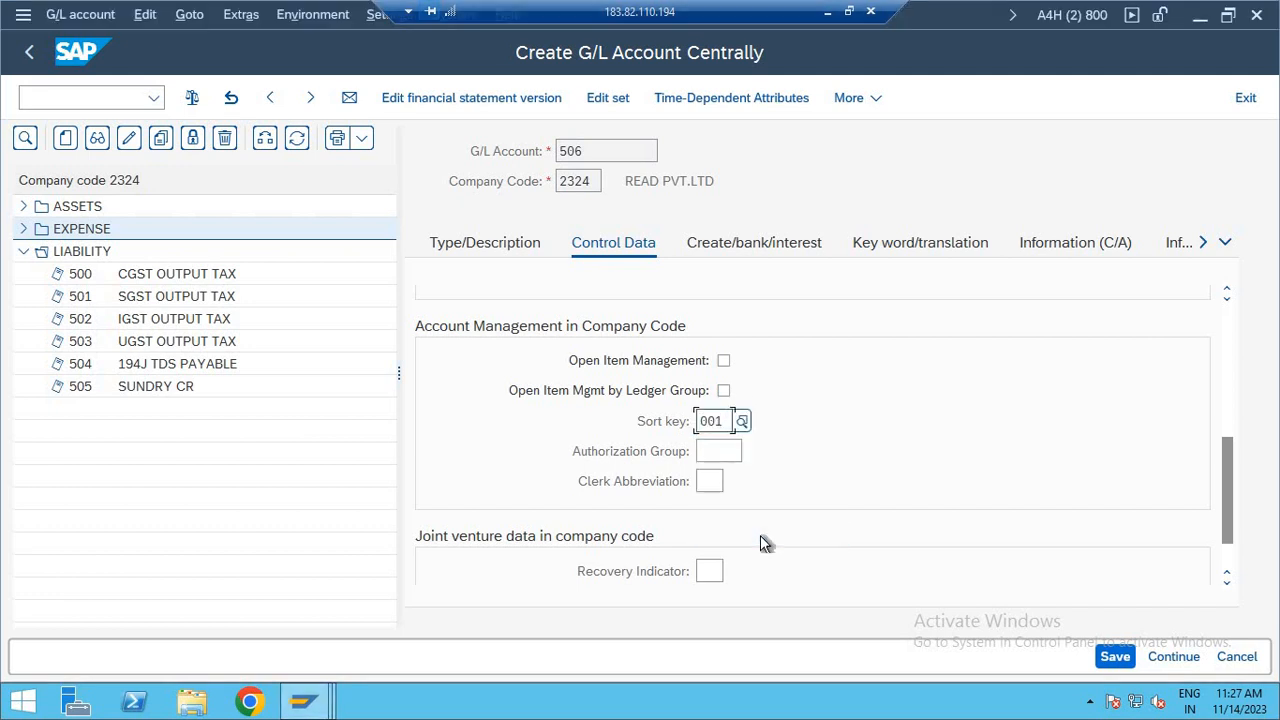
left_click(755, 247)
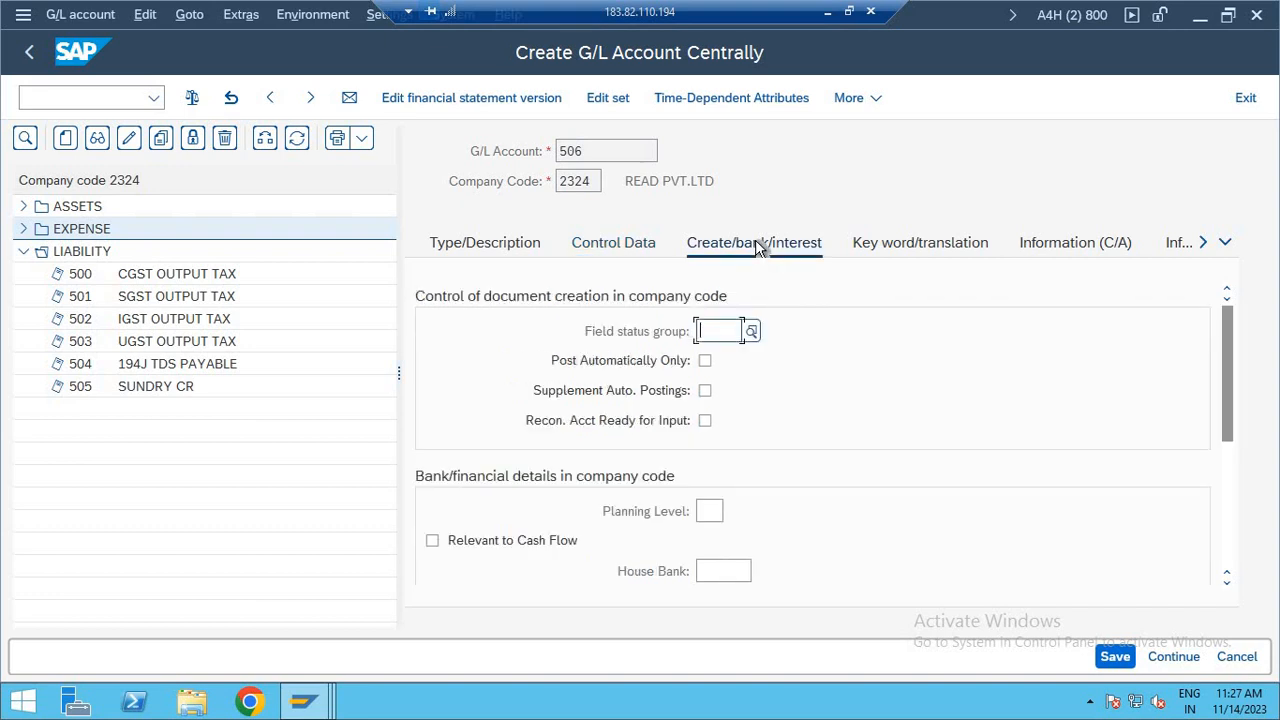
- Set account 506's field status group to YB01
type("YB01")
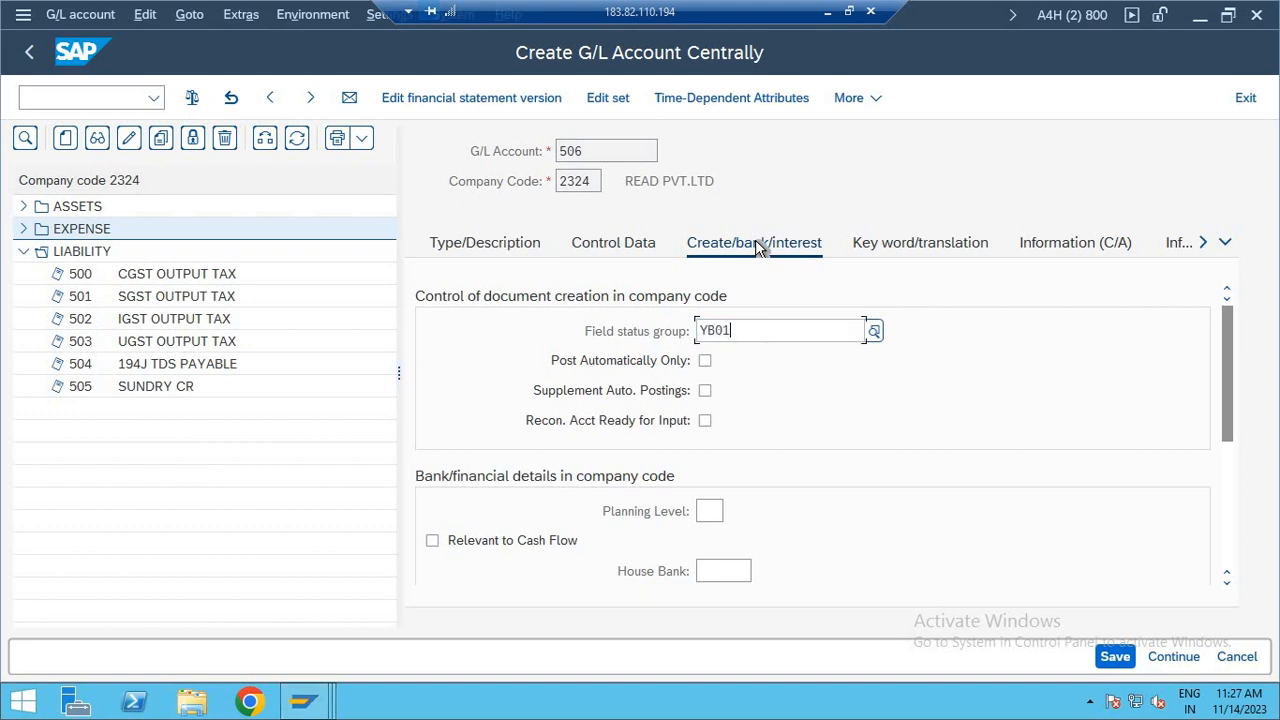
left_click(806, 447)
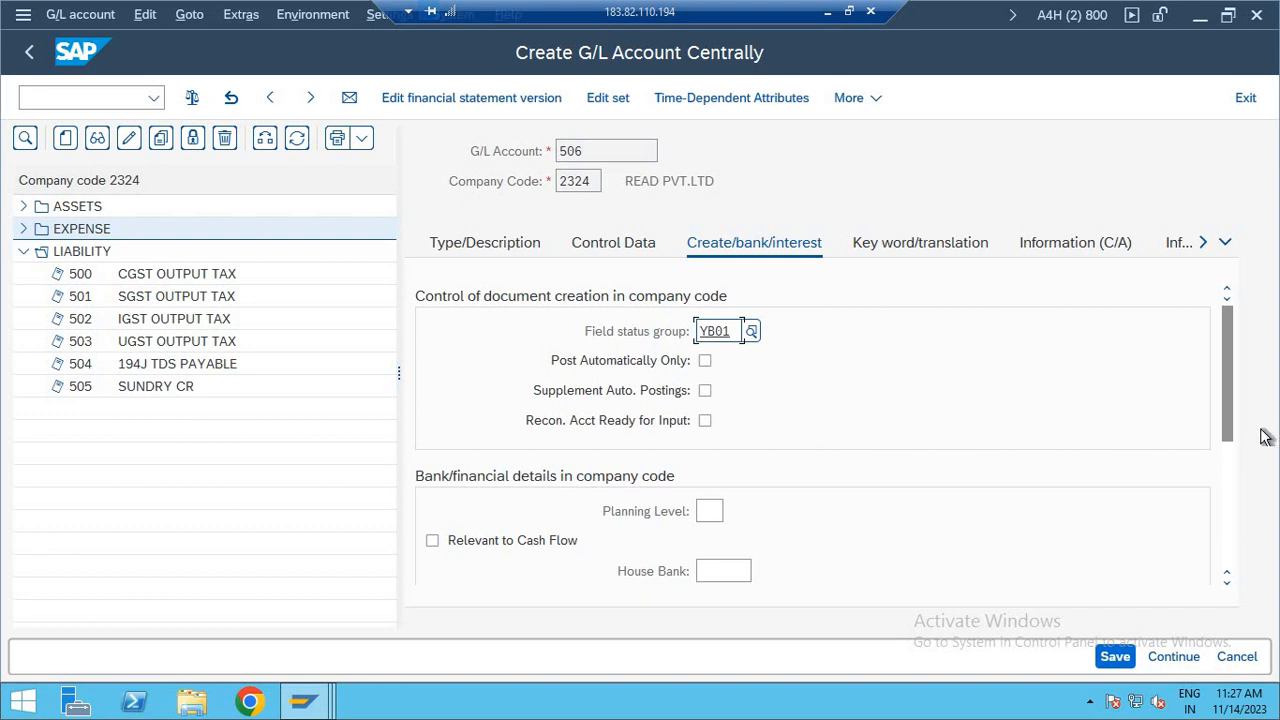
left_click_drag(1230, 432, 1228, 542)
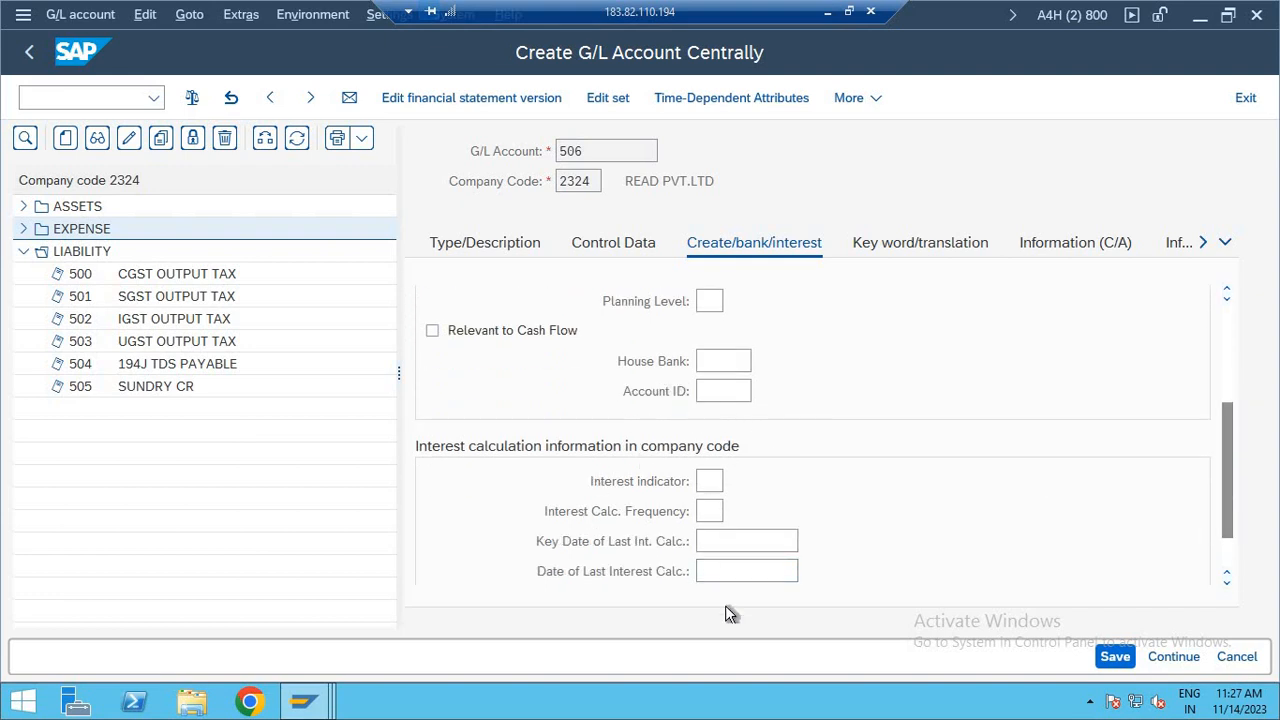
- Choose interest indicator 23 INT. CALCULATION and interest calculation frequency 01 (1 month)
left_click(712, 481)
type("23")
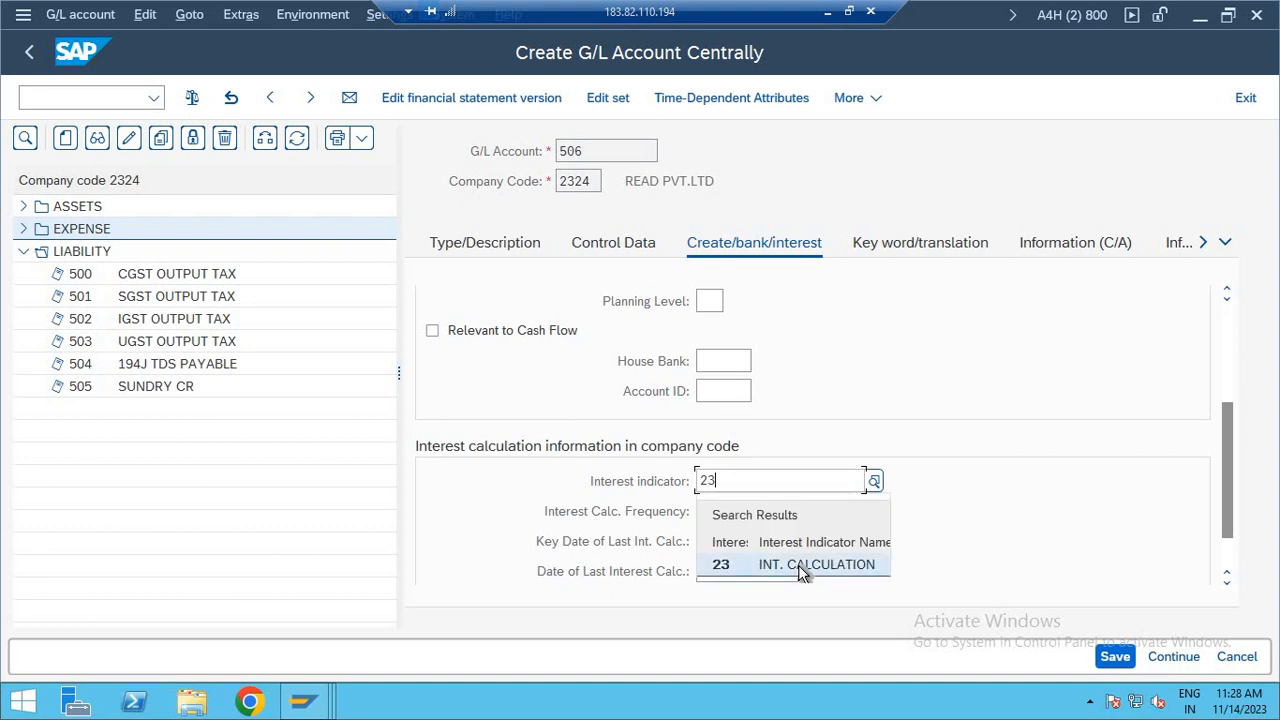
left_click(798, 565)
left_click(712, 510)
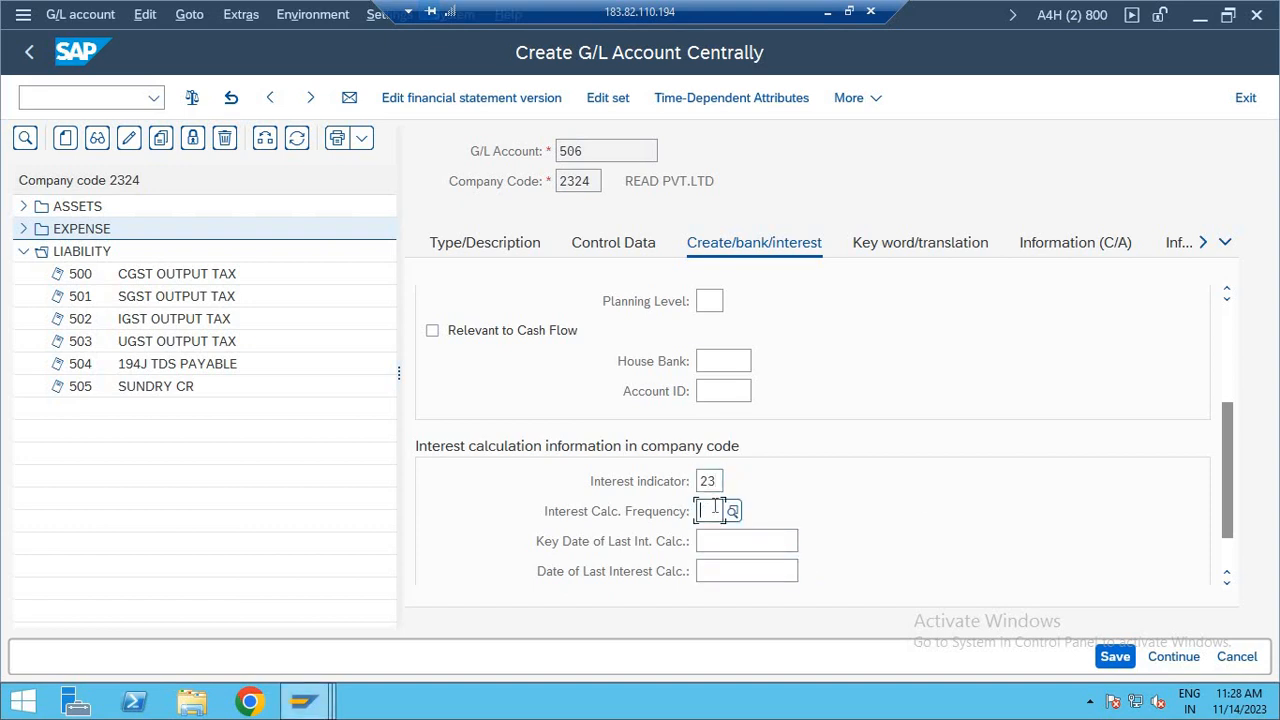
left_click(732, 511)
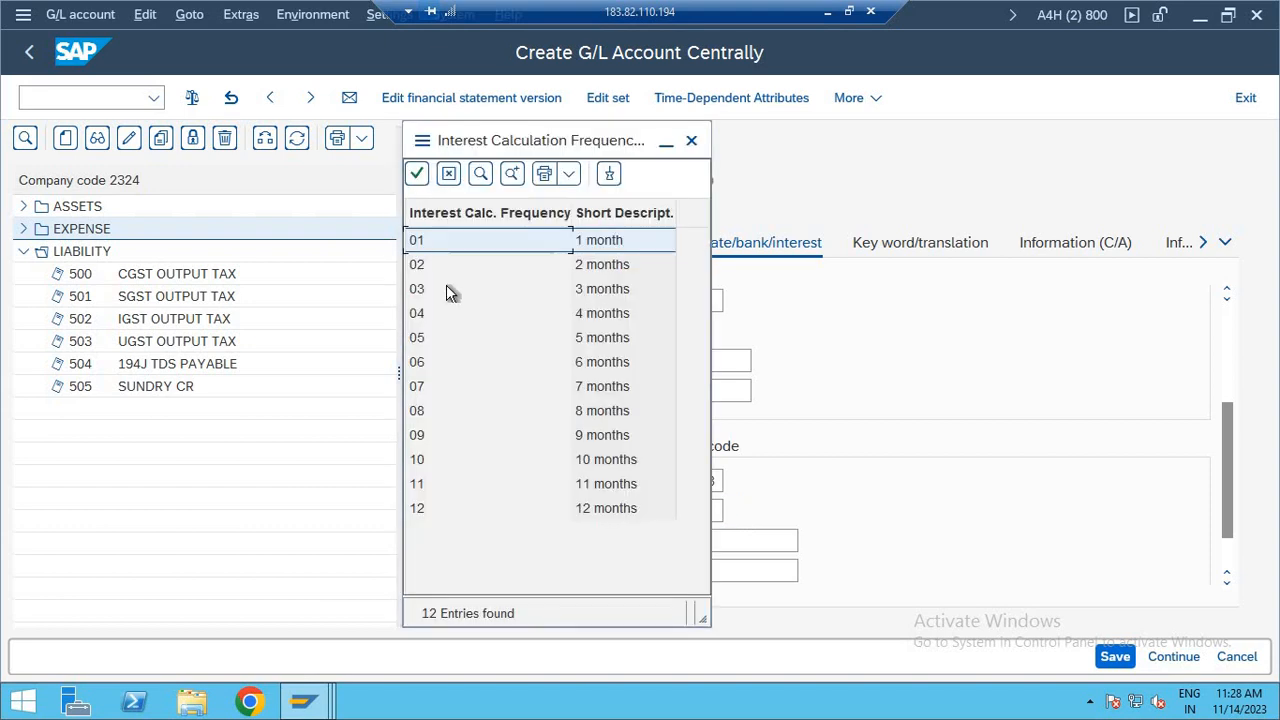
left_click(553, 246)
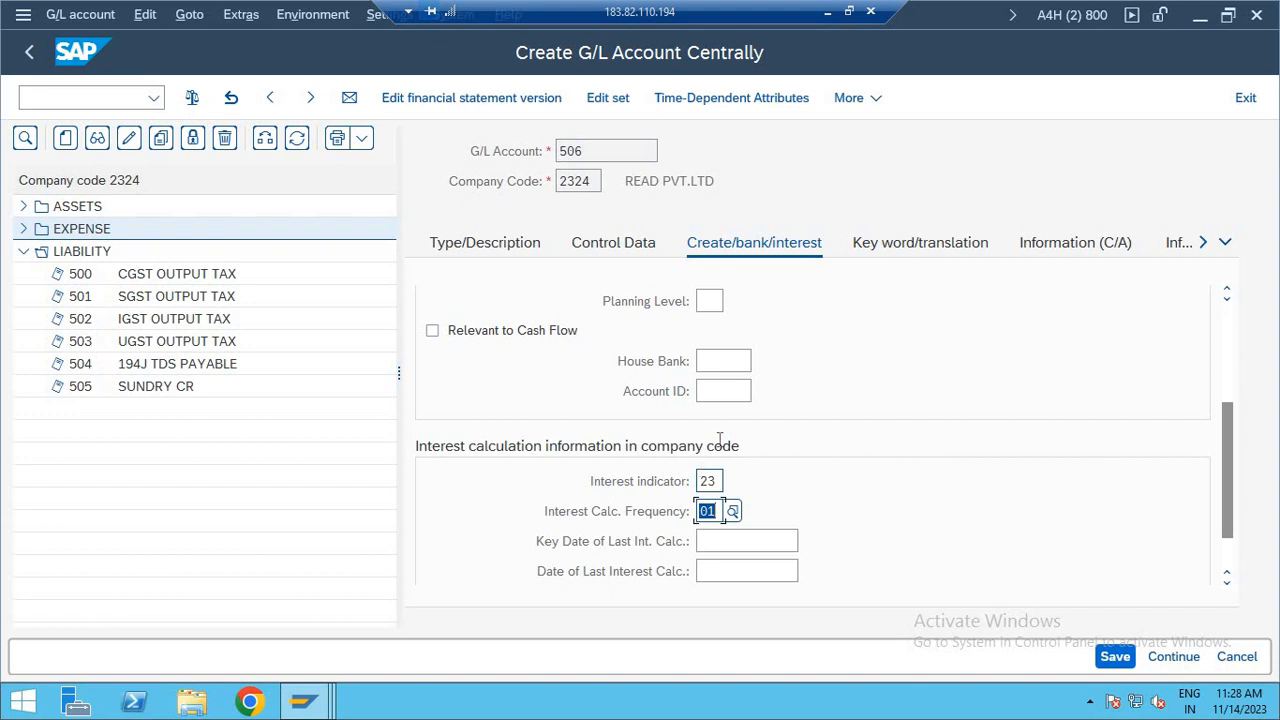
left_click(478, 242)
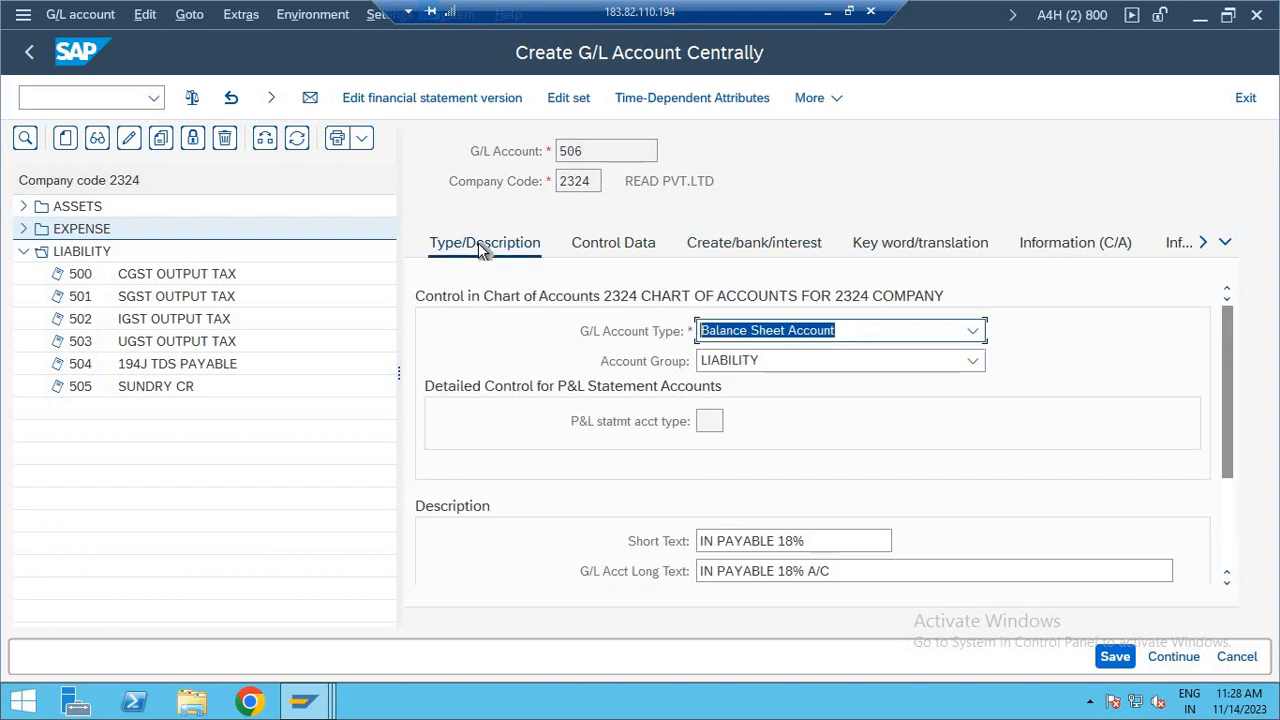
- Review the bank and interest settings and save G/L account 506
left_click(745, 246)
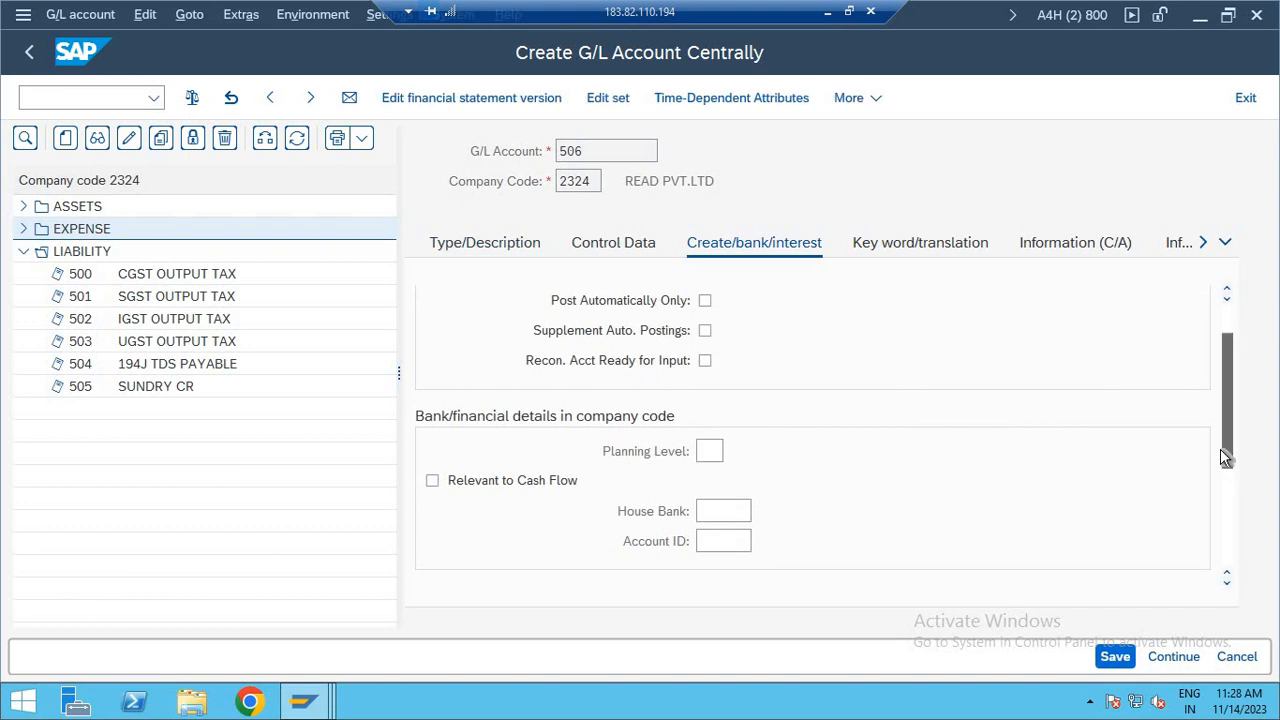
left_click_drag(1226, 458, 1220, 502)
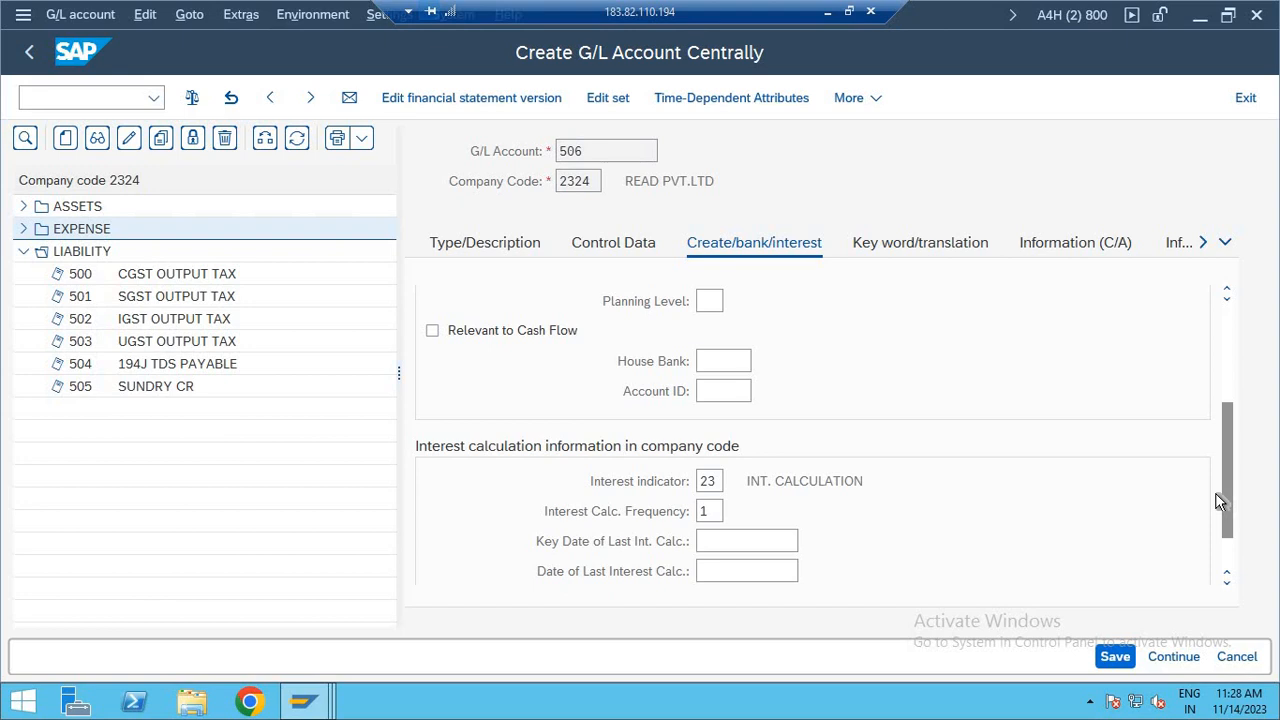
scroll(1220, 502, "up", 2)
key("Return")
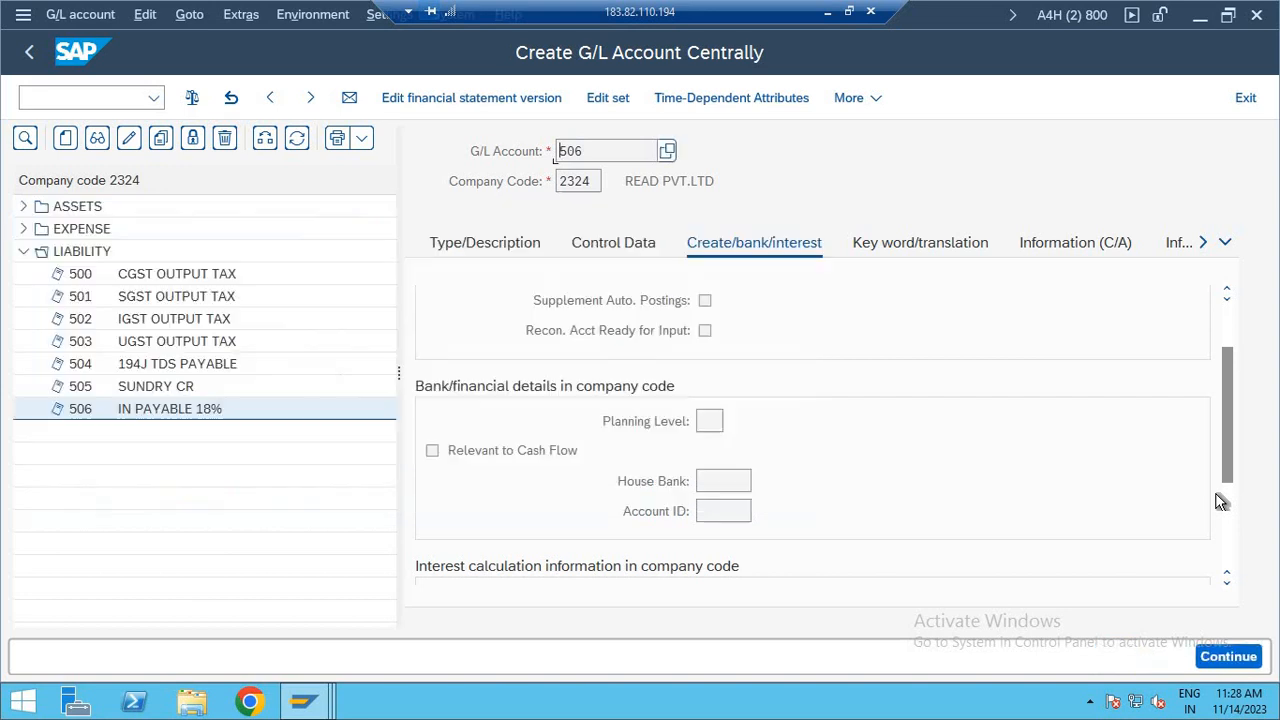
- Enter /N in the command field to return to SAP Easy Access
left_click(77, 95)
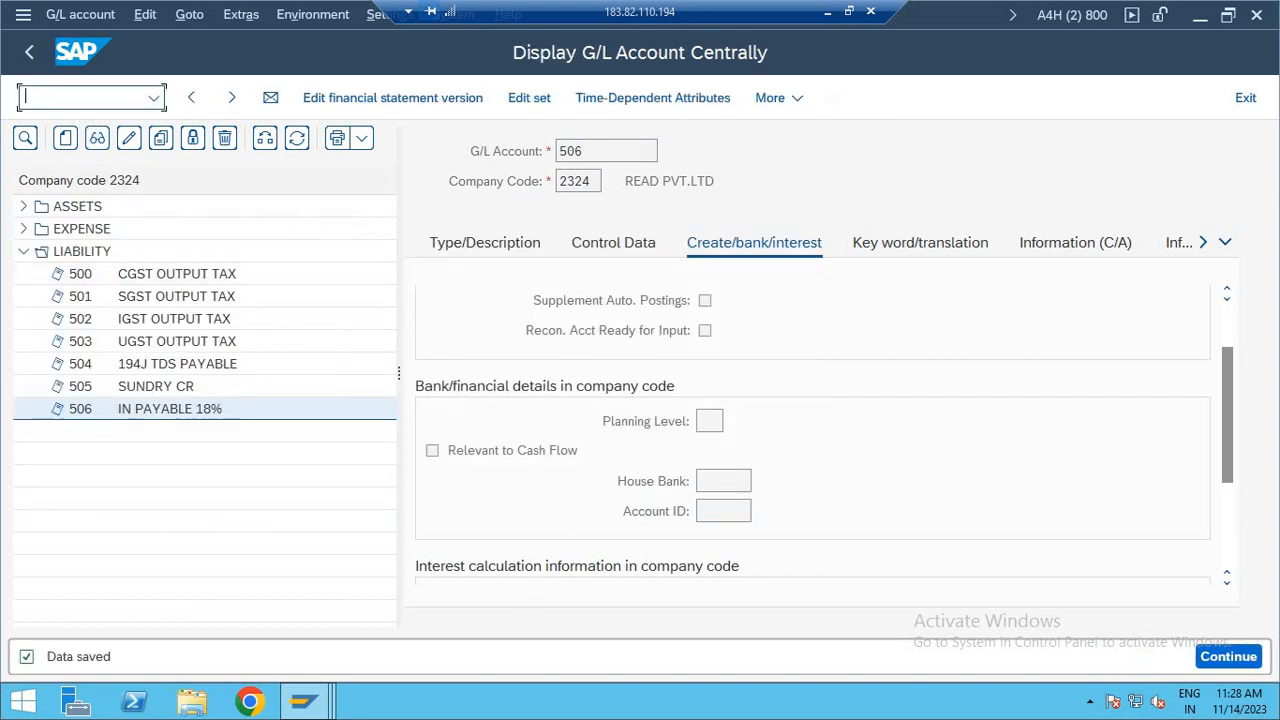
type("/N")
key("Return")
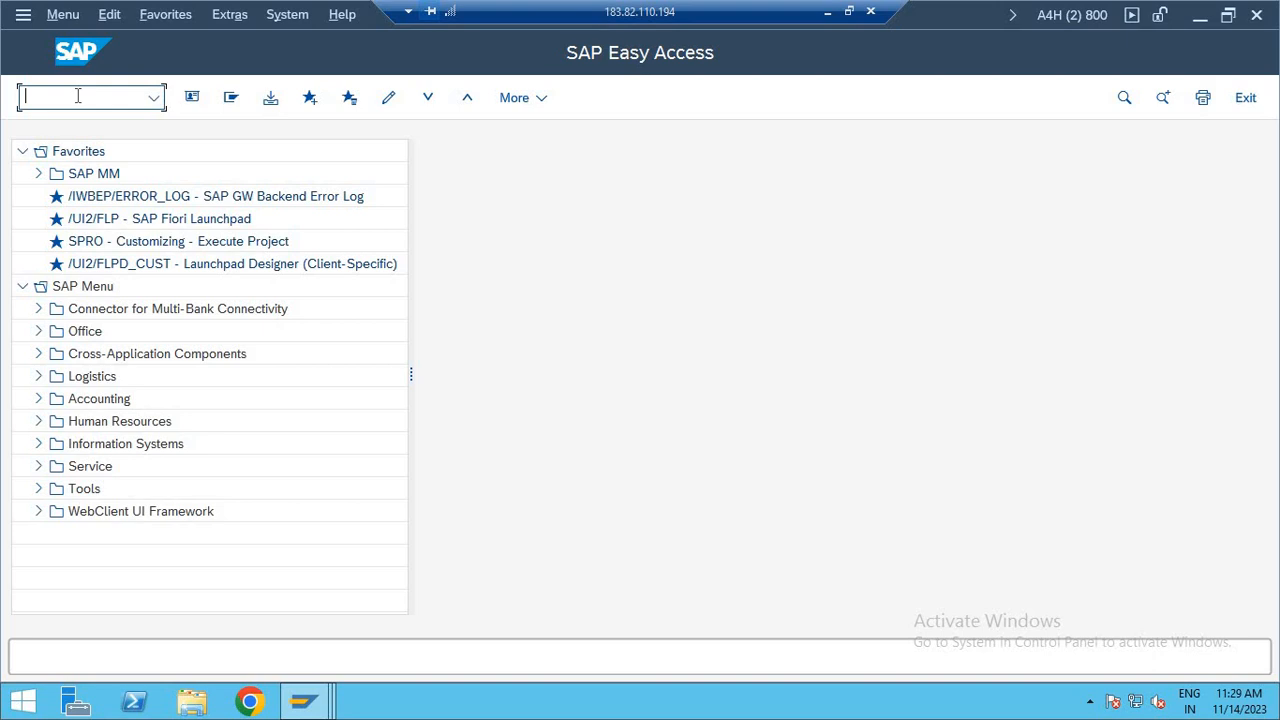
- Run F-02 and pick 14.11.2023 from the calendar as the document date
type("F-02")
key("Return")
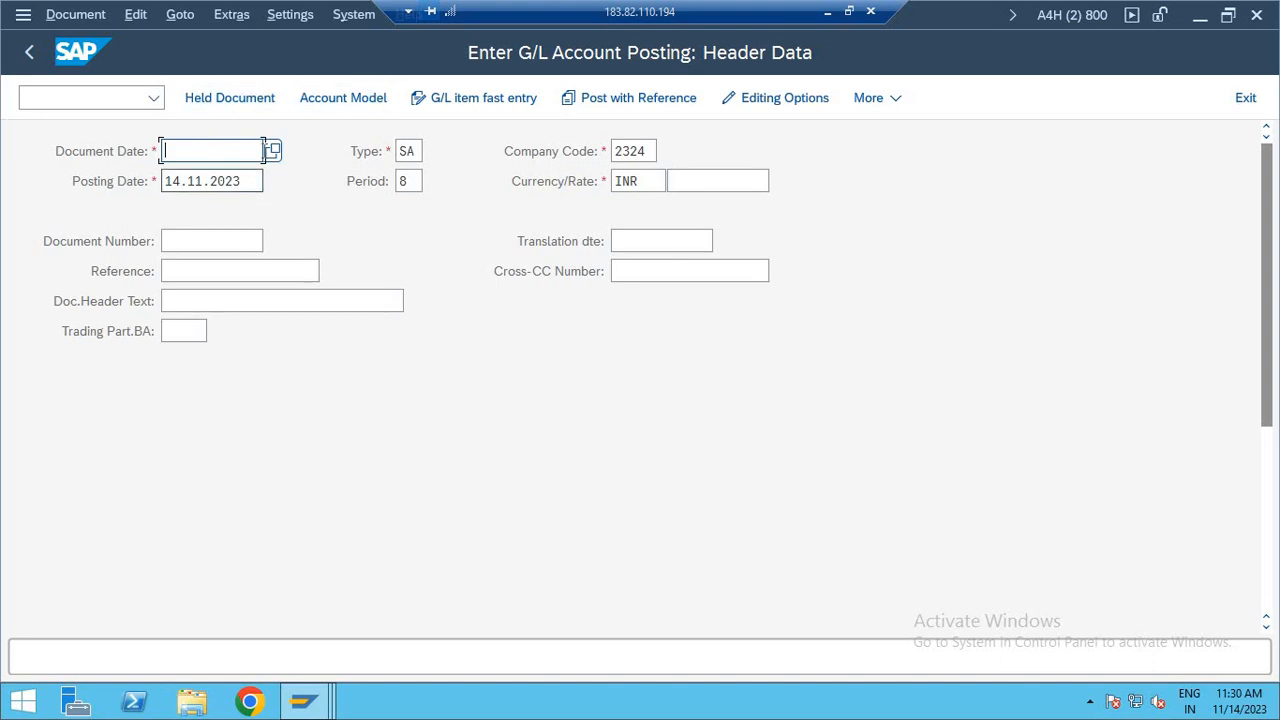
left_click(272, 150)
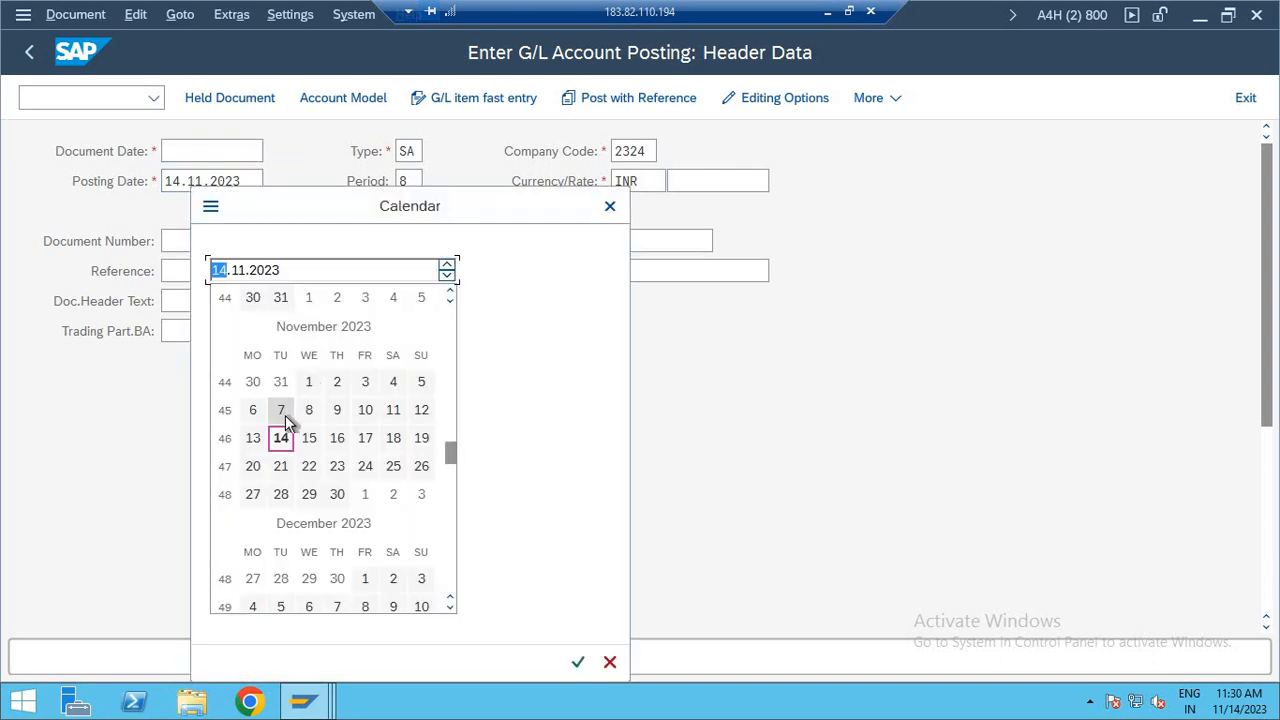
double_click(281, 440)
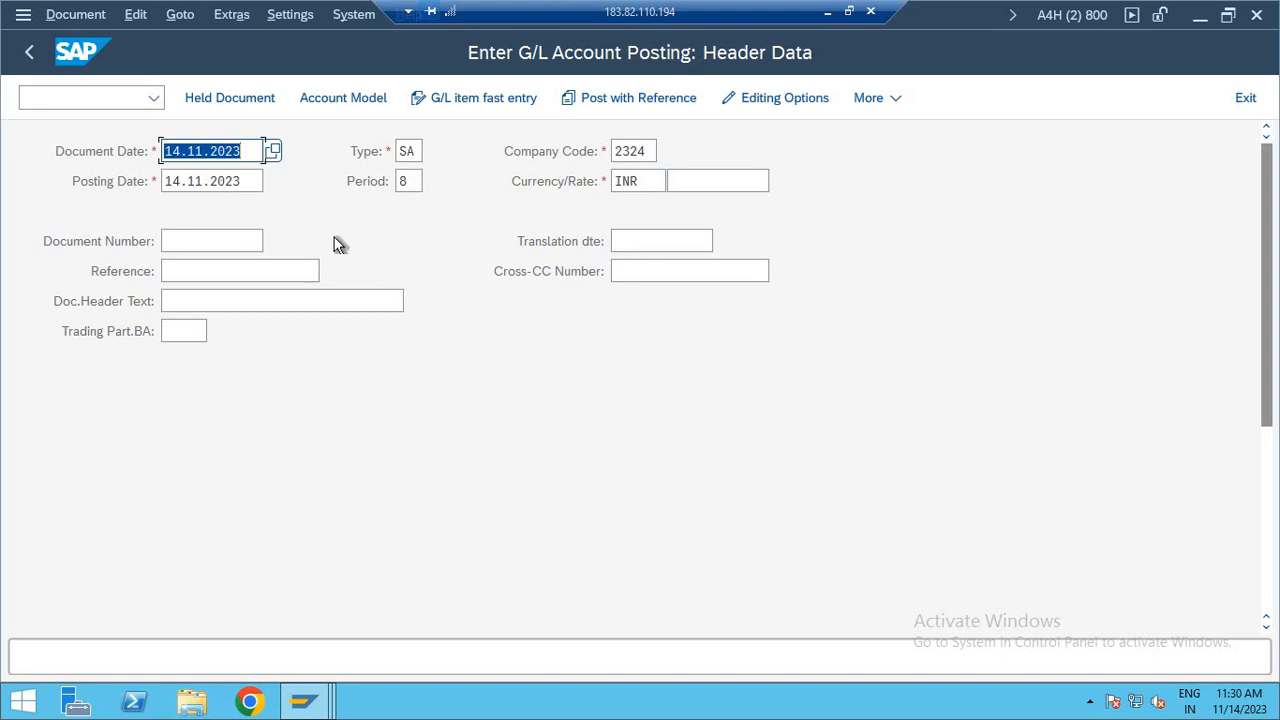
- Step through document type SA and the posting period in the header
double_click(415, 151)
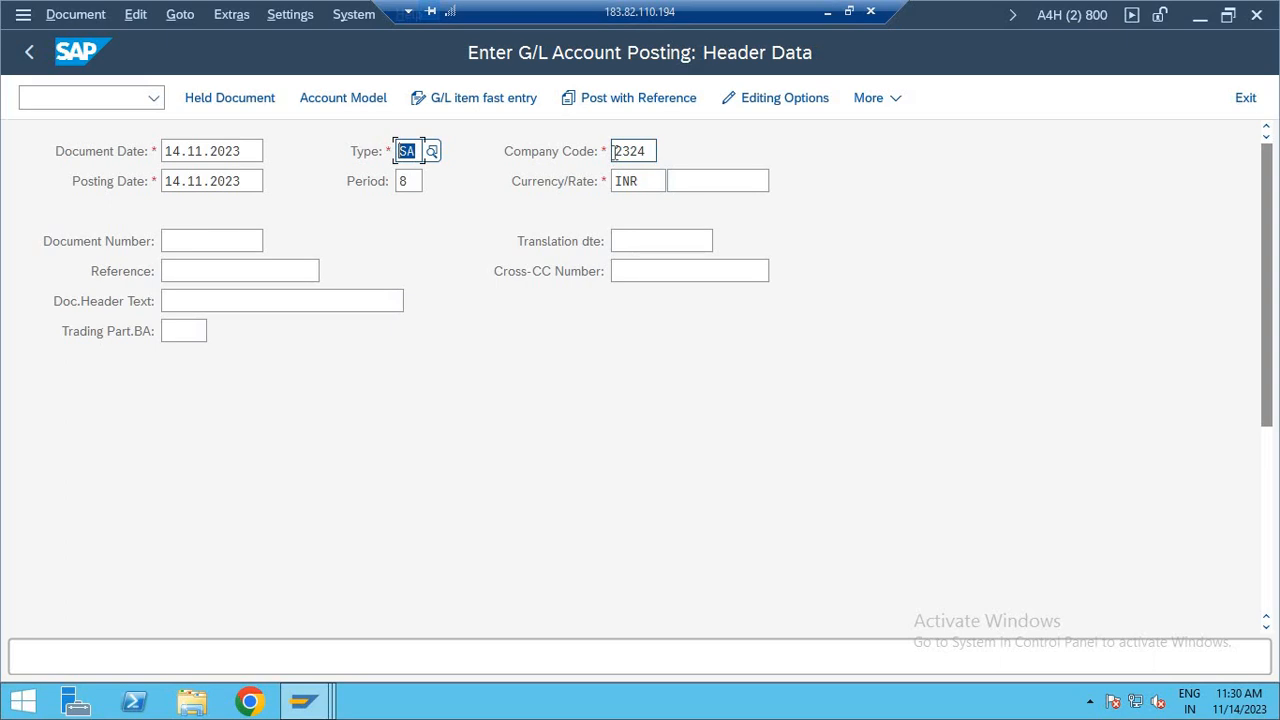
left_click(411, 180)
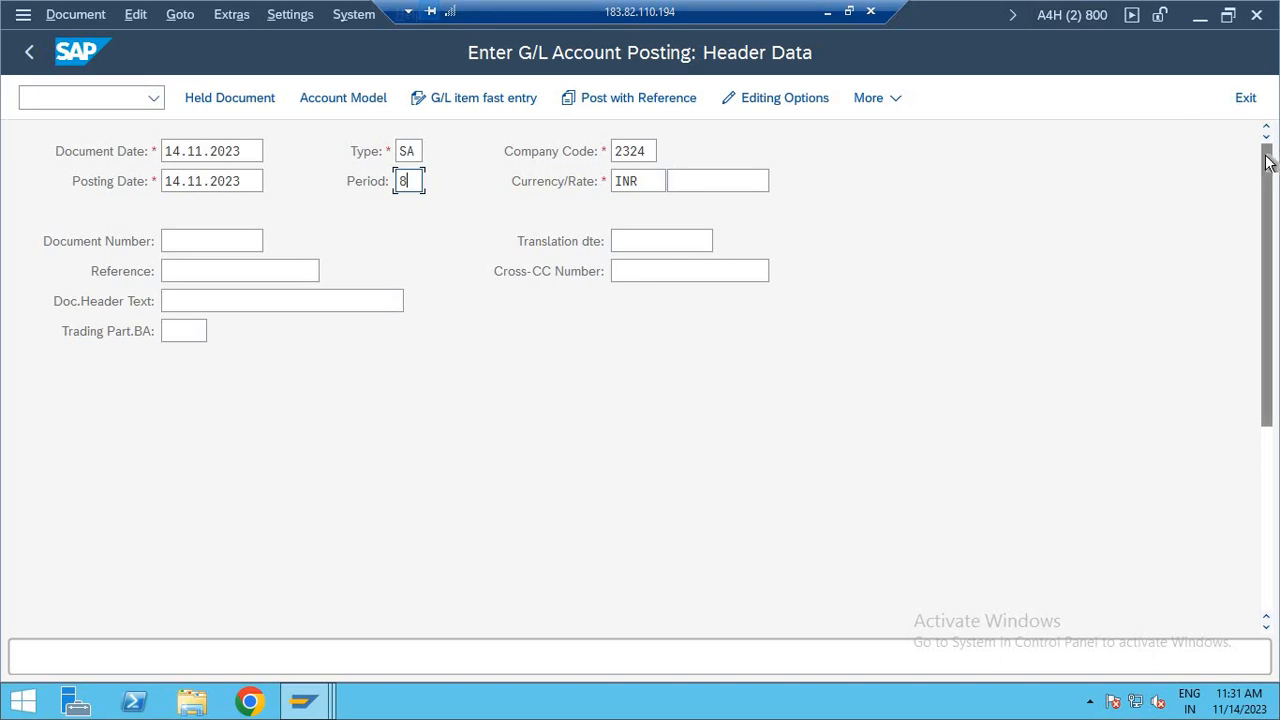
left_click_drag(1266, 162, 1256, 268)
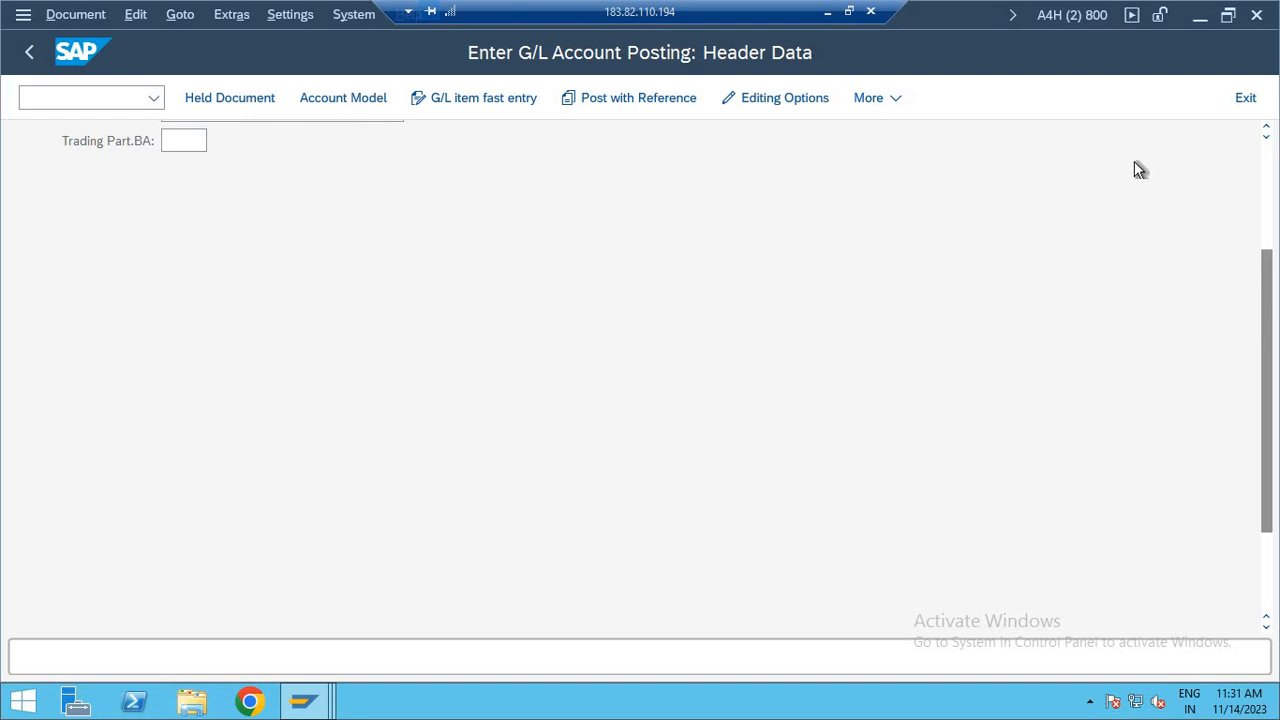
left_click(850, 12)
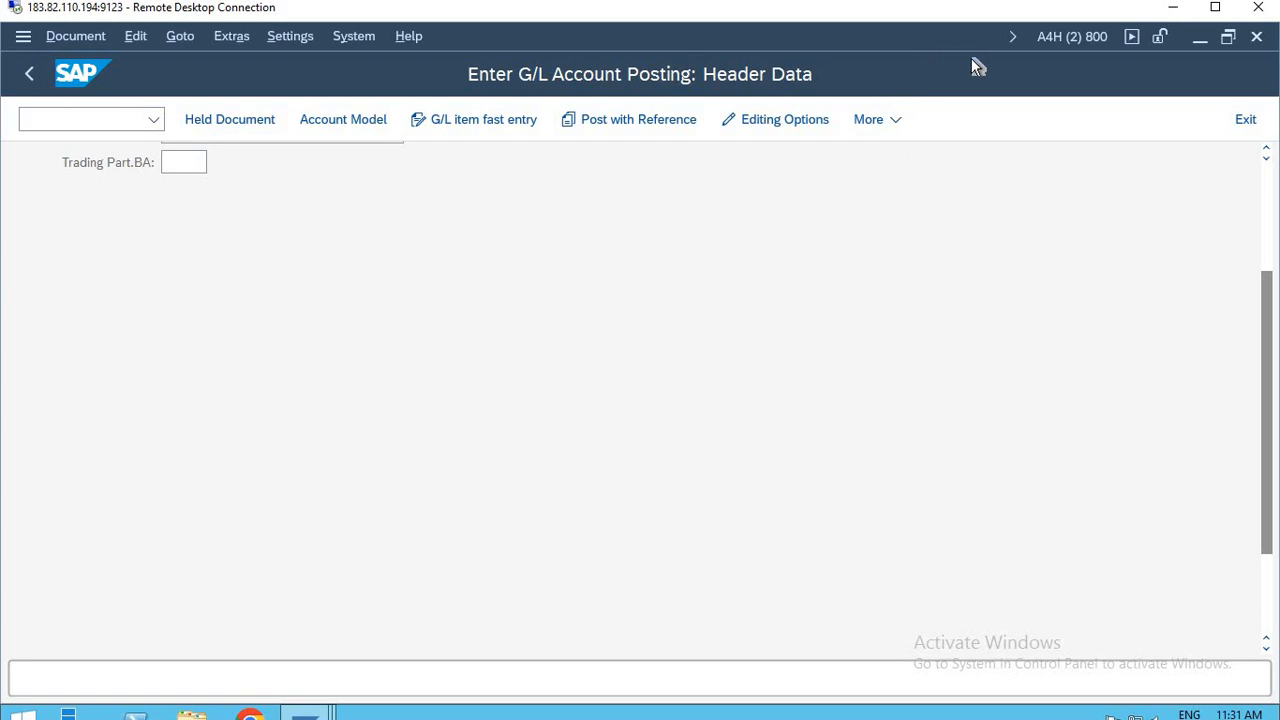
double_click(930, 12)
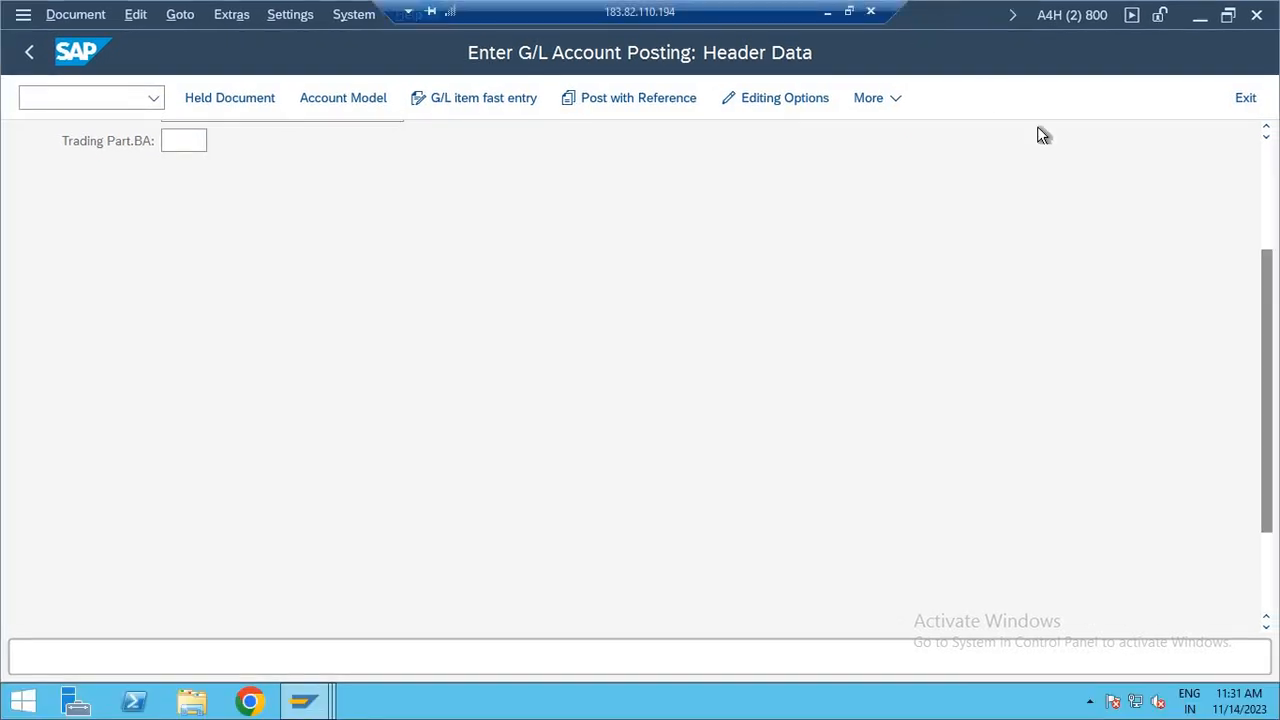
- Scroll to the First Line Item with posting key 40 and search G/L accounts for it
left_click(1266, 138)
left_click(1266, 138)
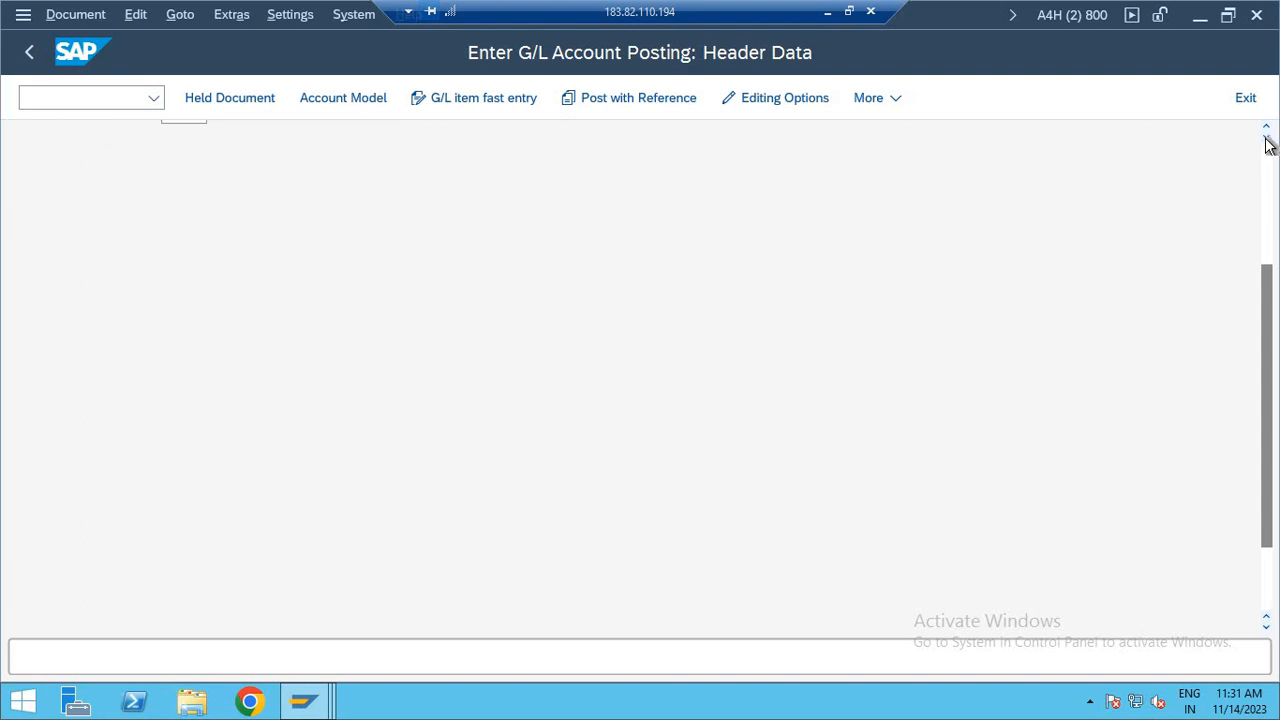
left_click(1266, 138)
left_click(1266, 138)
left_click(1266, 138)
left_click(1266, 138)
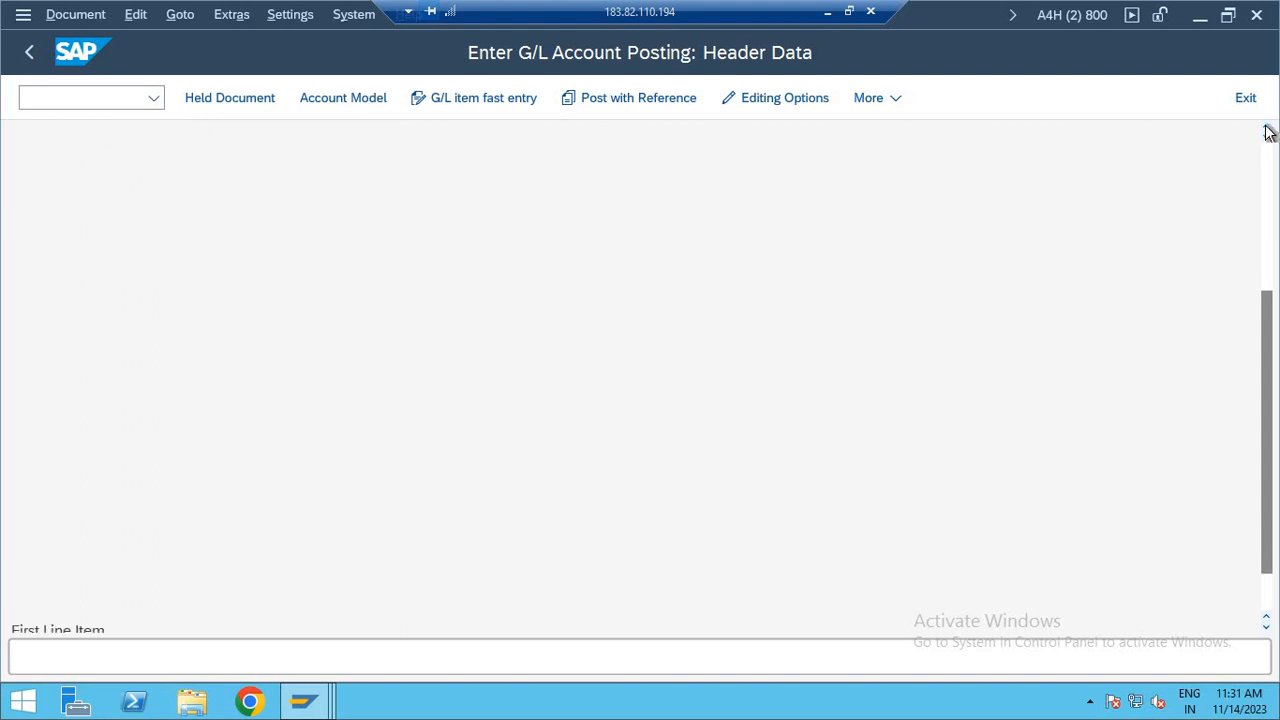
left_click(1266, 138)
left_click(1266, 138)
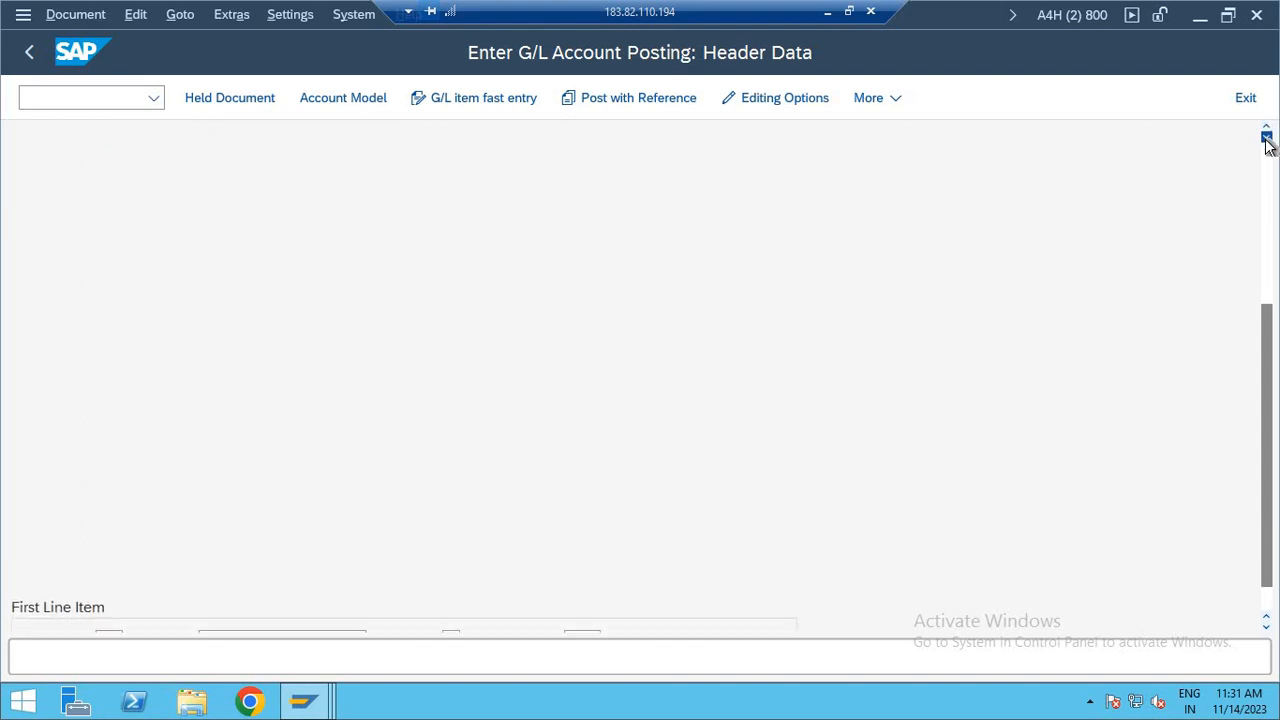
left_click(1266, 138)
left_click(1266, 138)
left_click(1266, 138)
left_click(1266, 138)
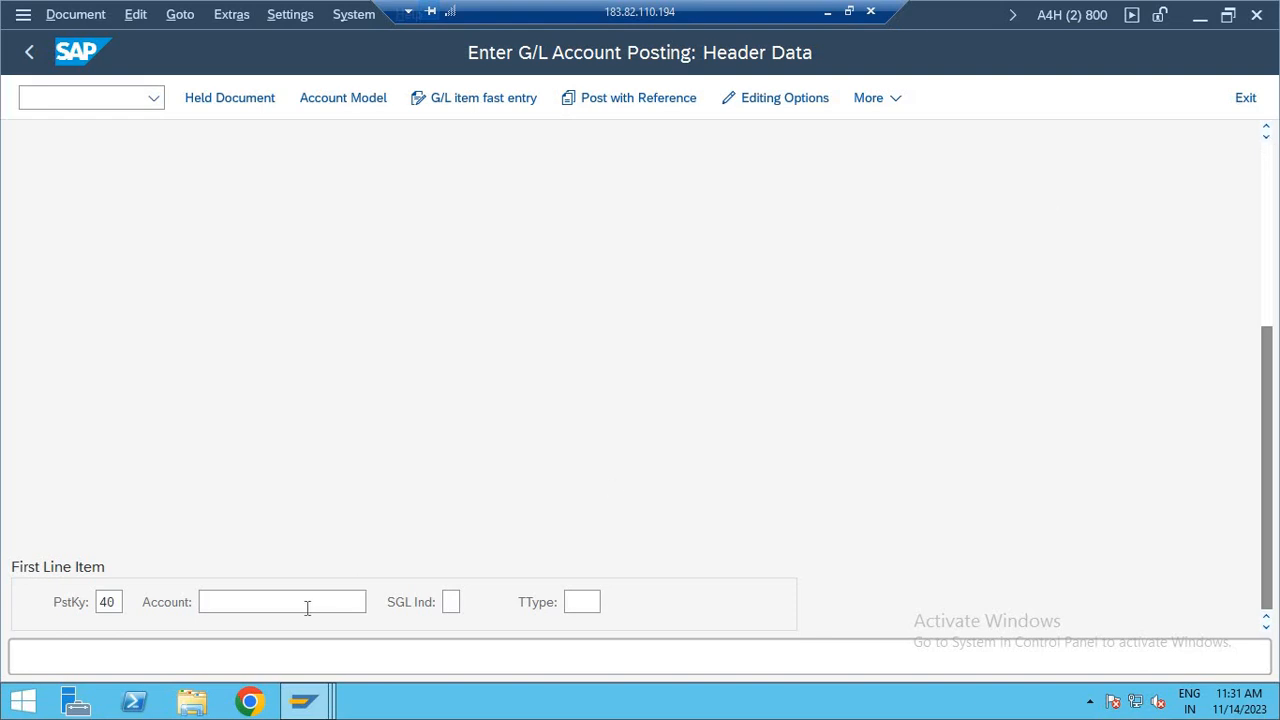
left_click(272, 605)
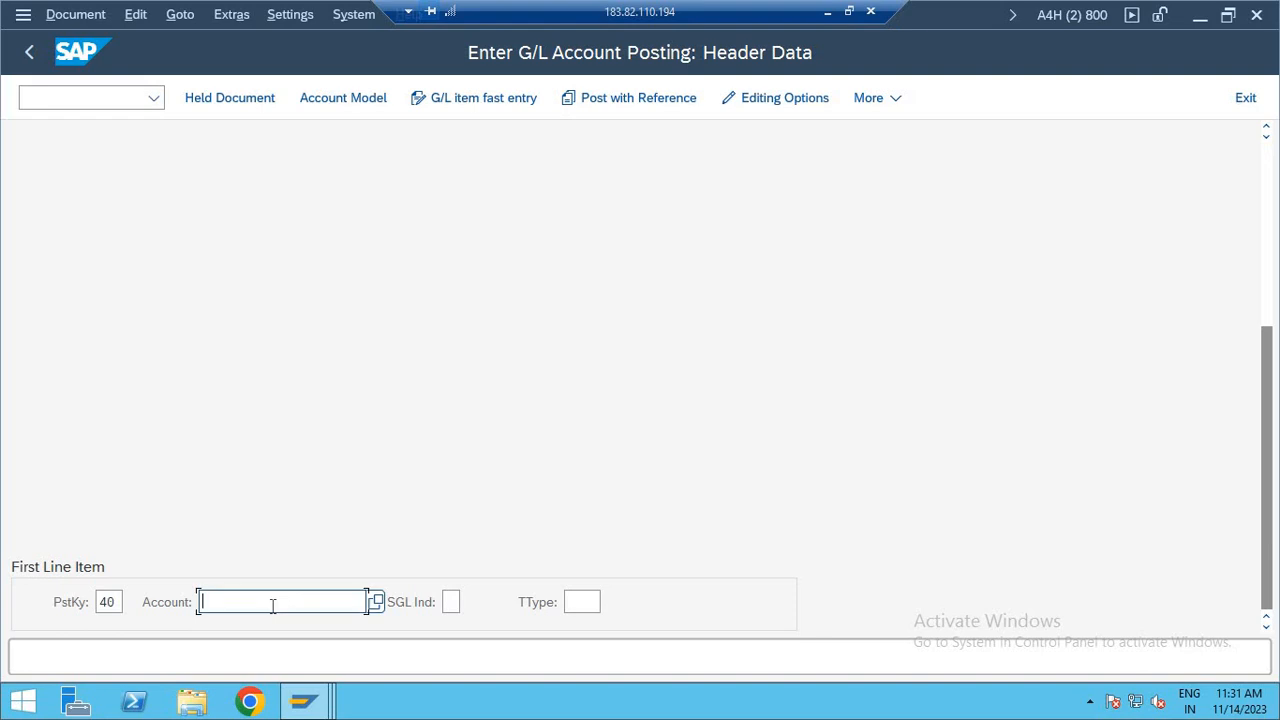
left_click(376, 600)
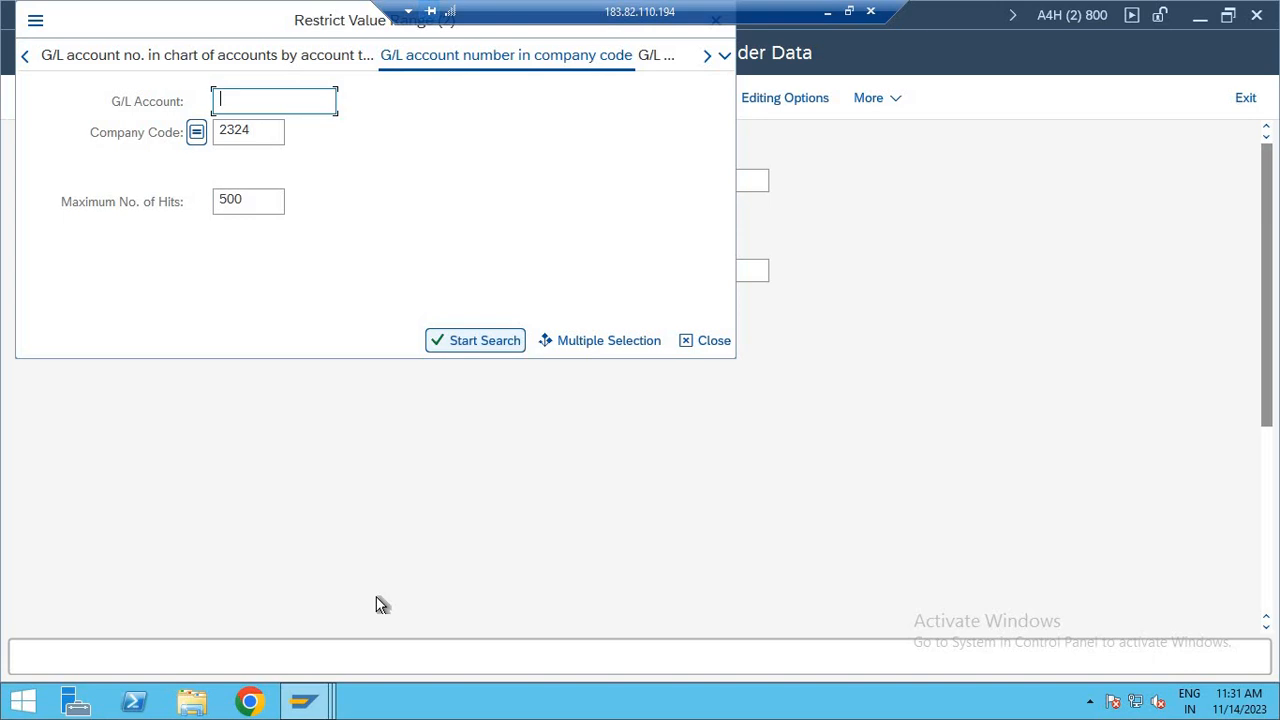
- Run the G/L account search for the first line item, restricted to company code 2324
key("Return")
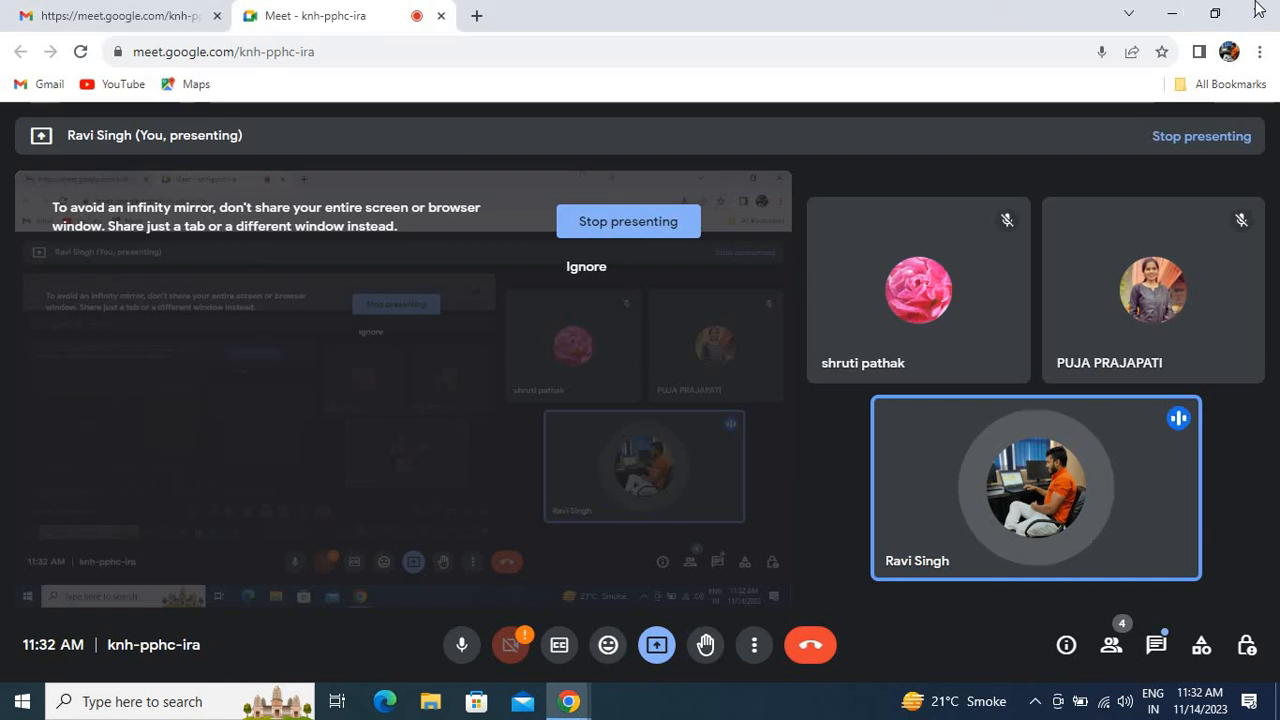
left_click(1173, 13)
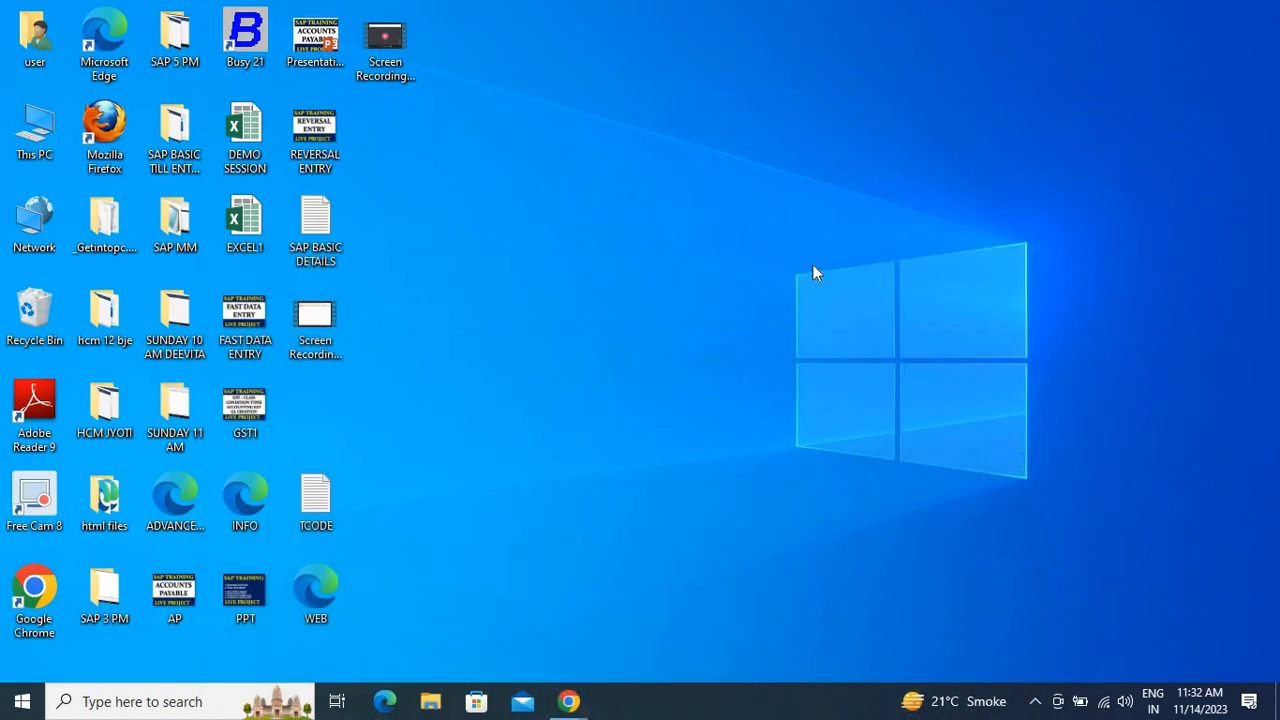
key("super+r")
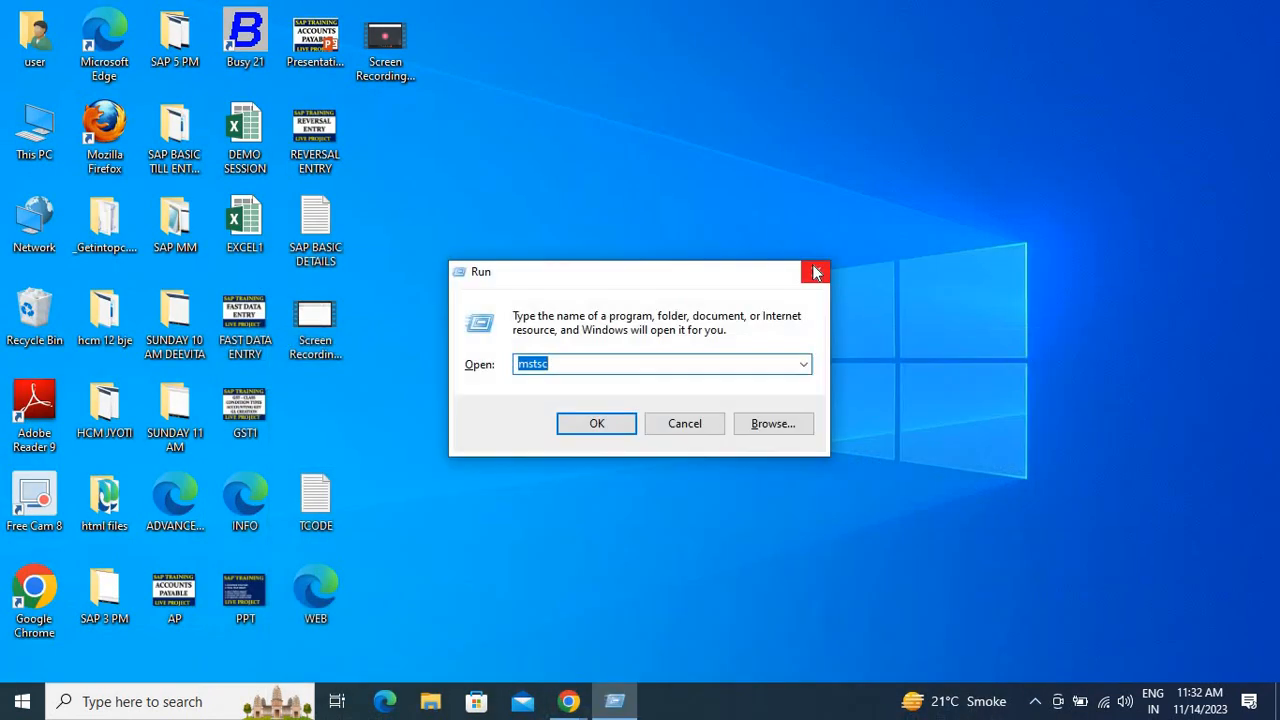
key("Return")
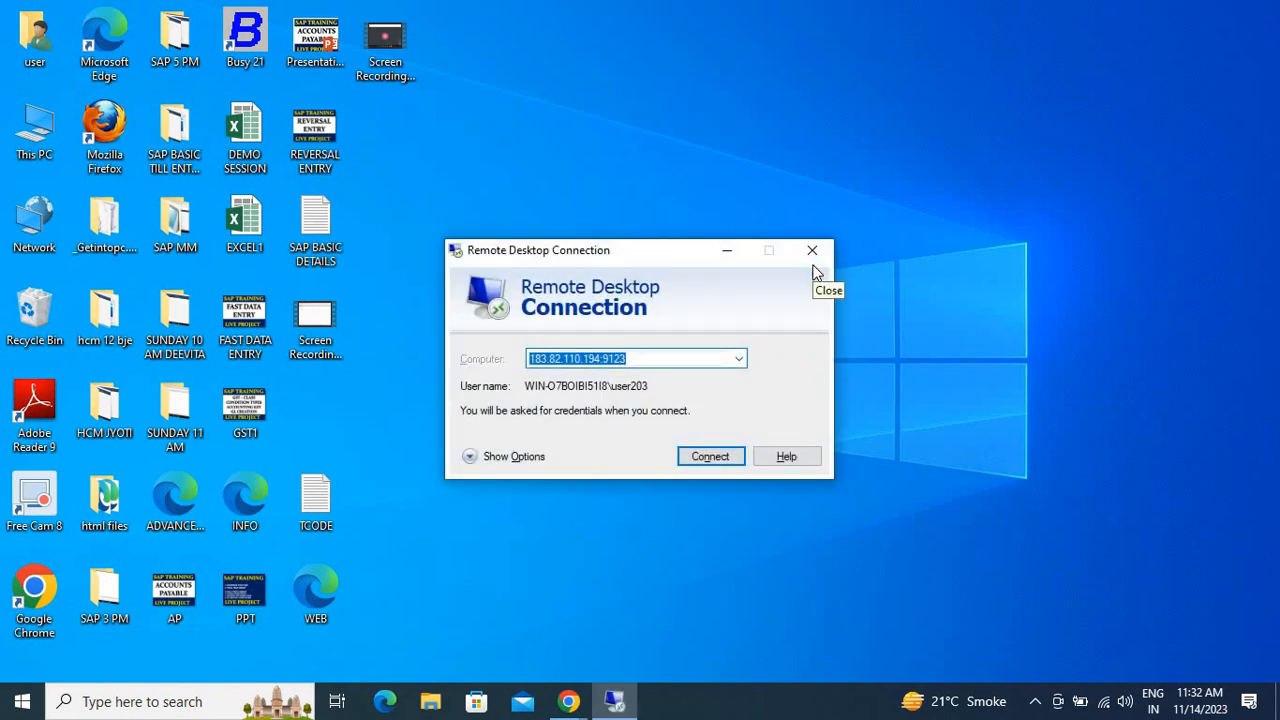
key("Return")
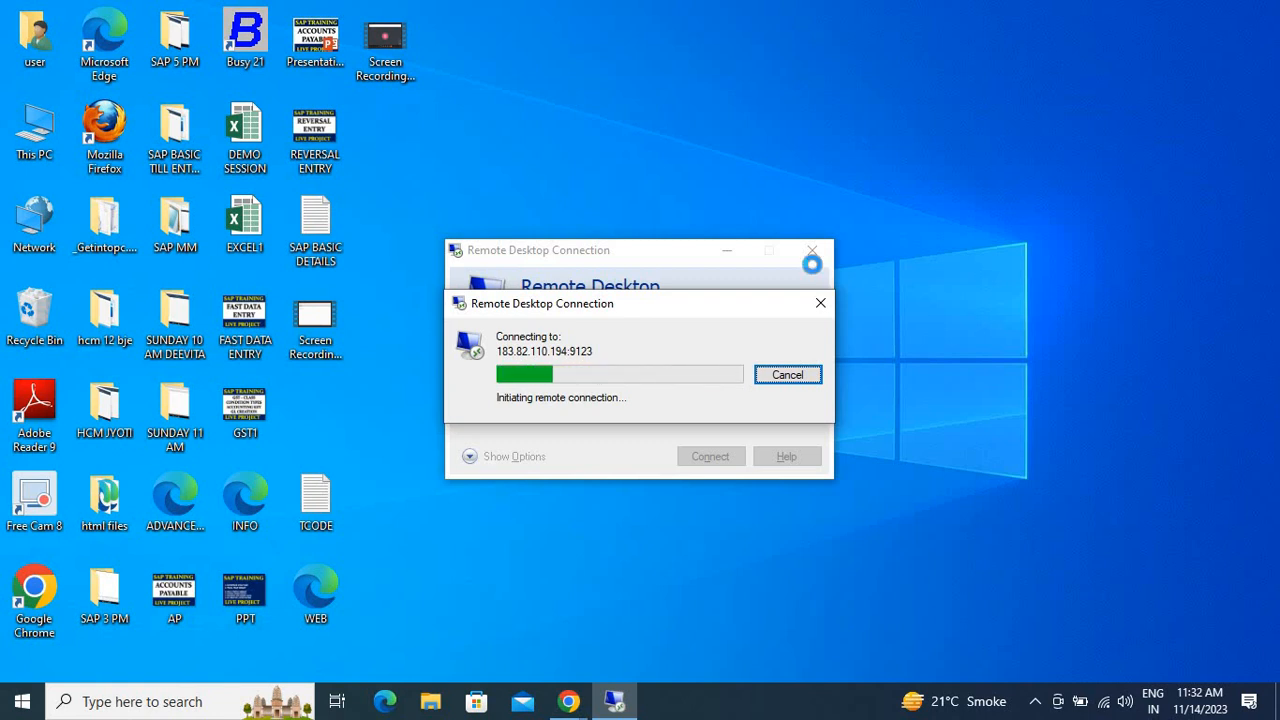
key("Return")
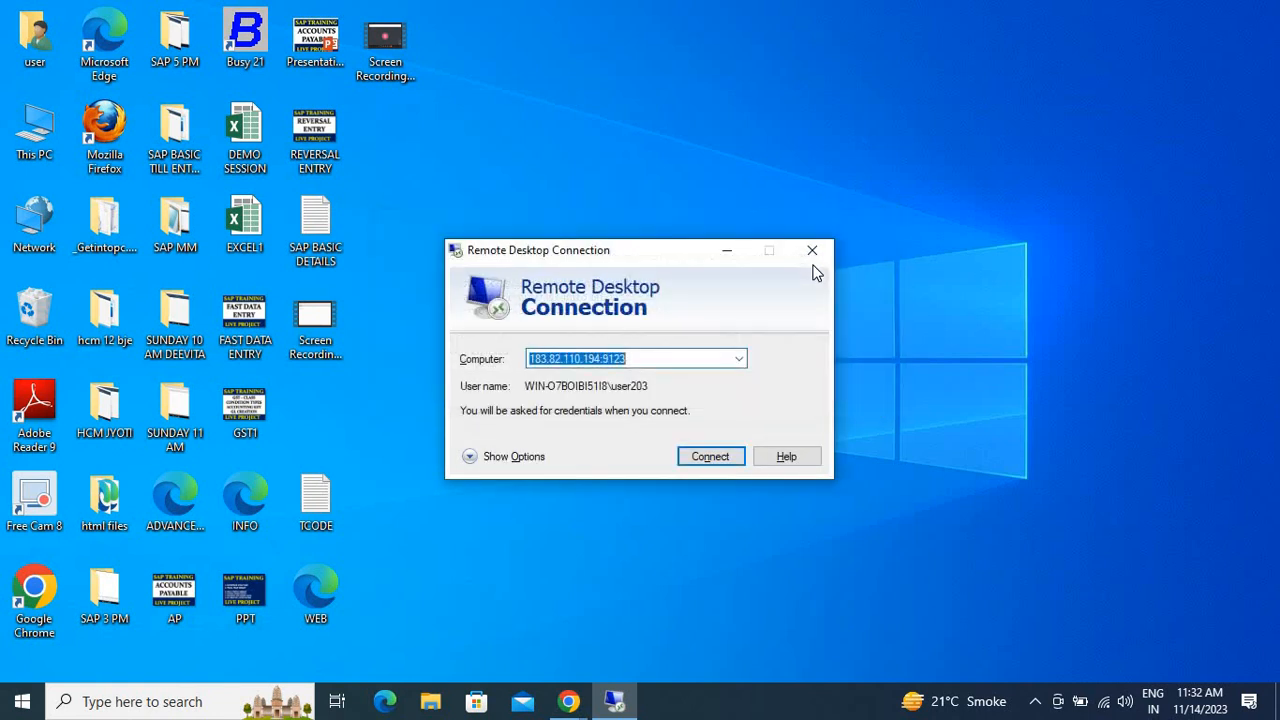
key("Return")
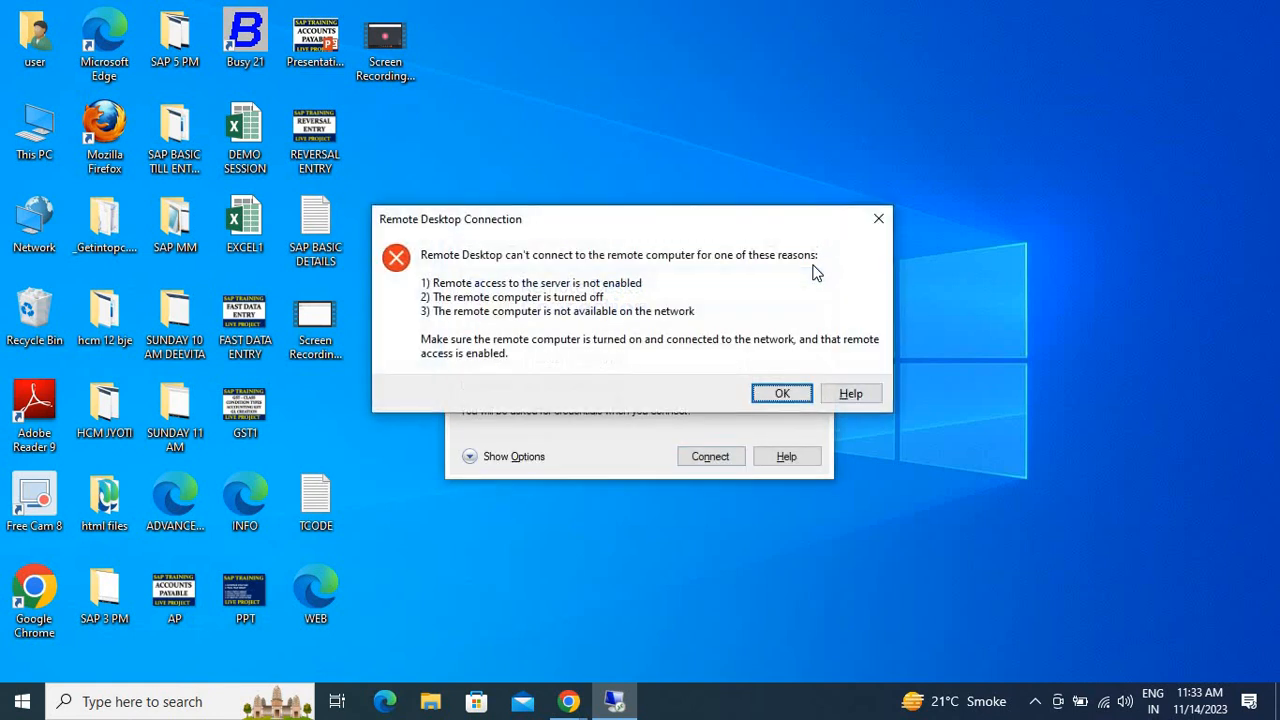
key("Return")
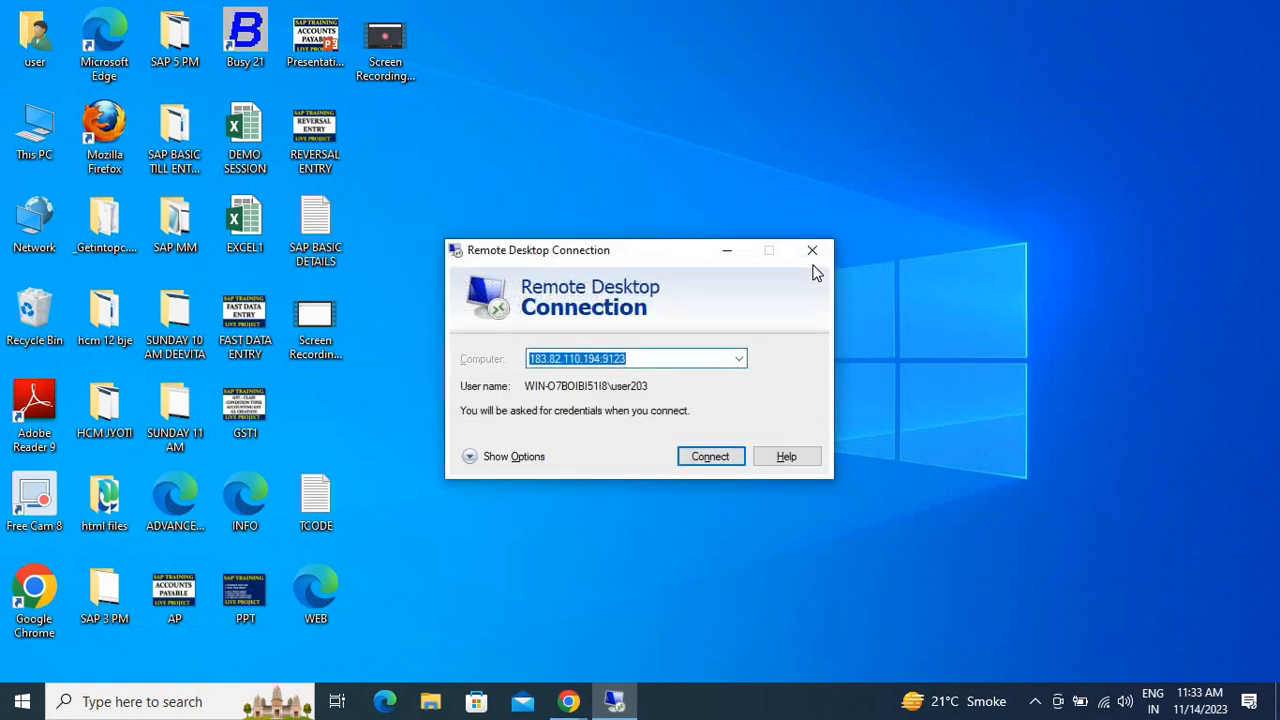
key("Return")
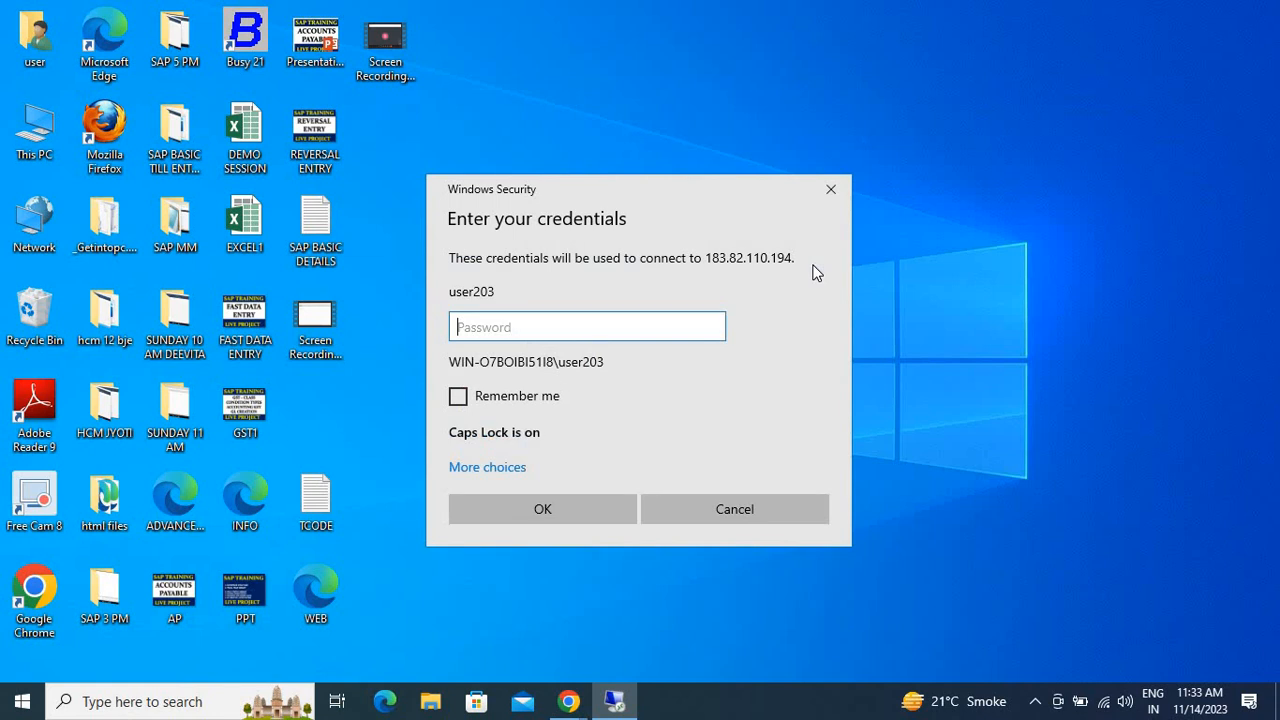
- Sign in to the remote server with the account password, retrying after the connection error
type("••")
key("Return")
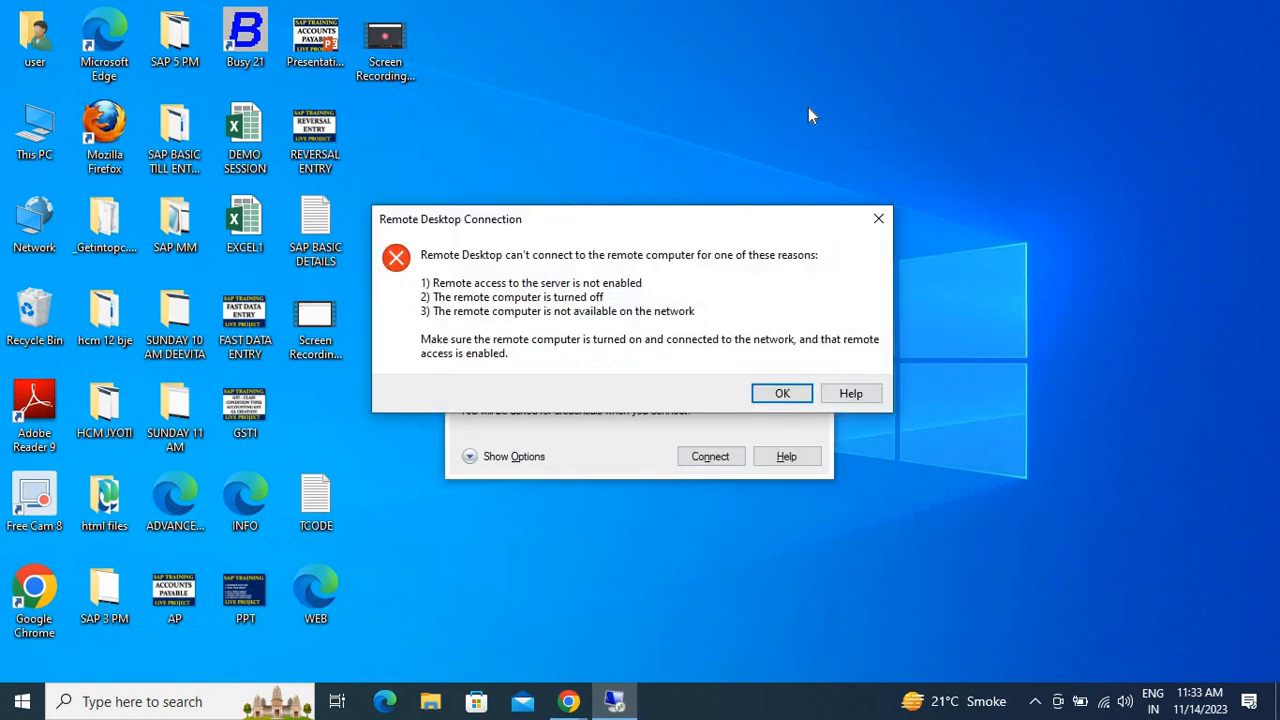
key("Return")
key("Return")
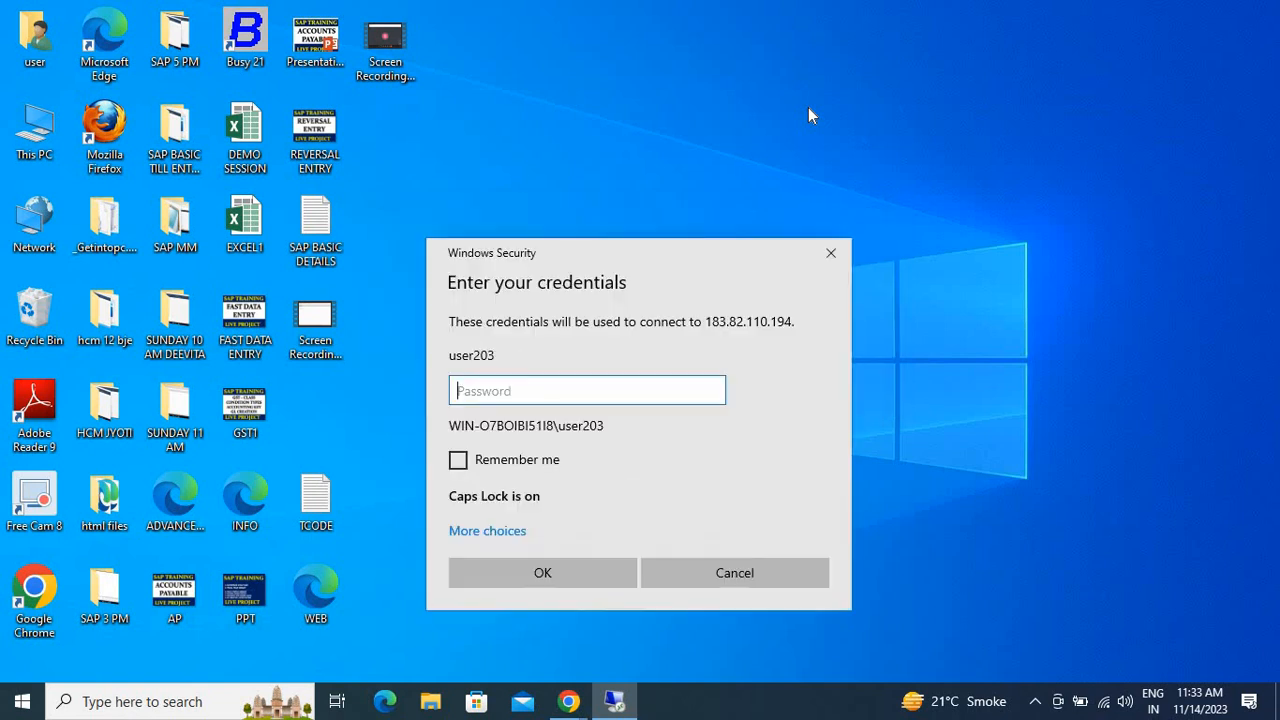
type("••")
key("Return")
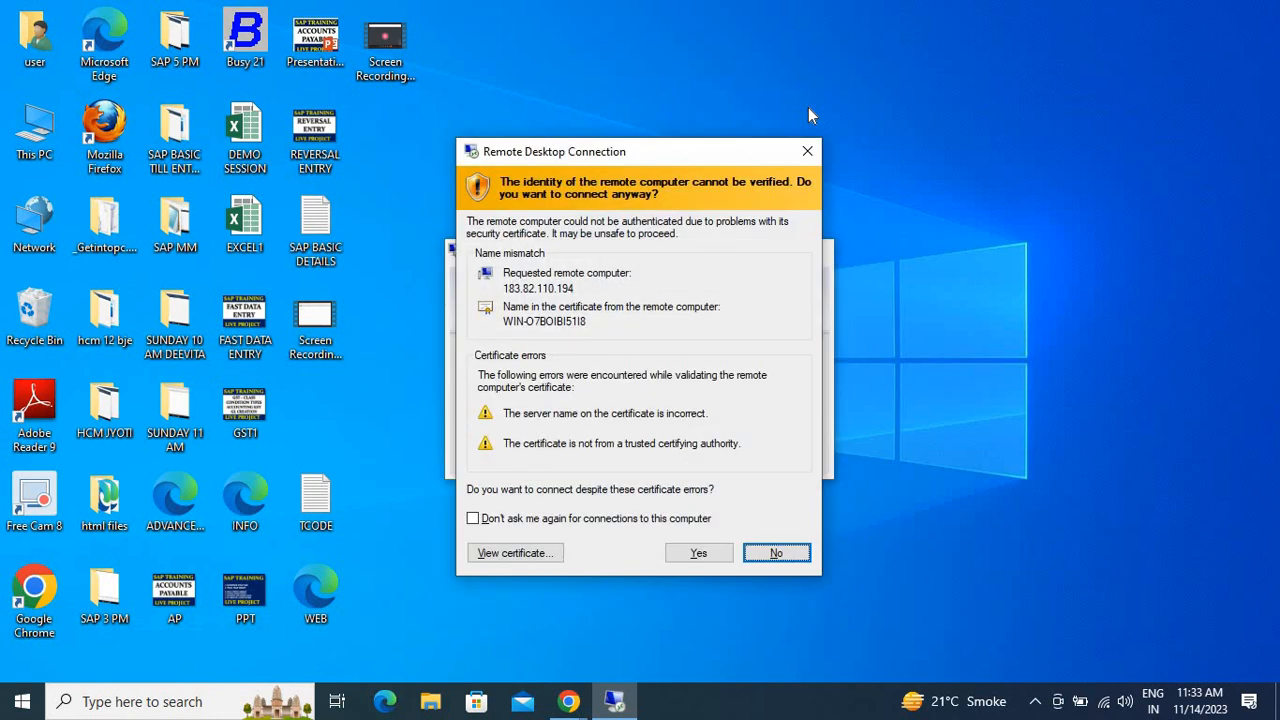
- Accept the unverified certificate, retry after the can't-connect error, and resubmit the password
key("Left")
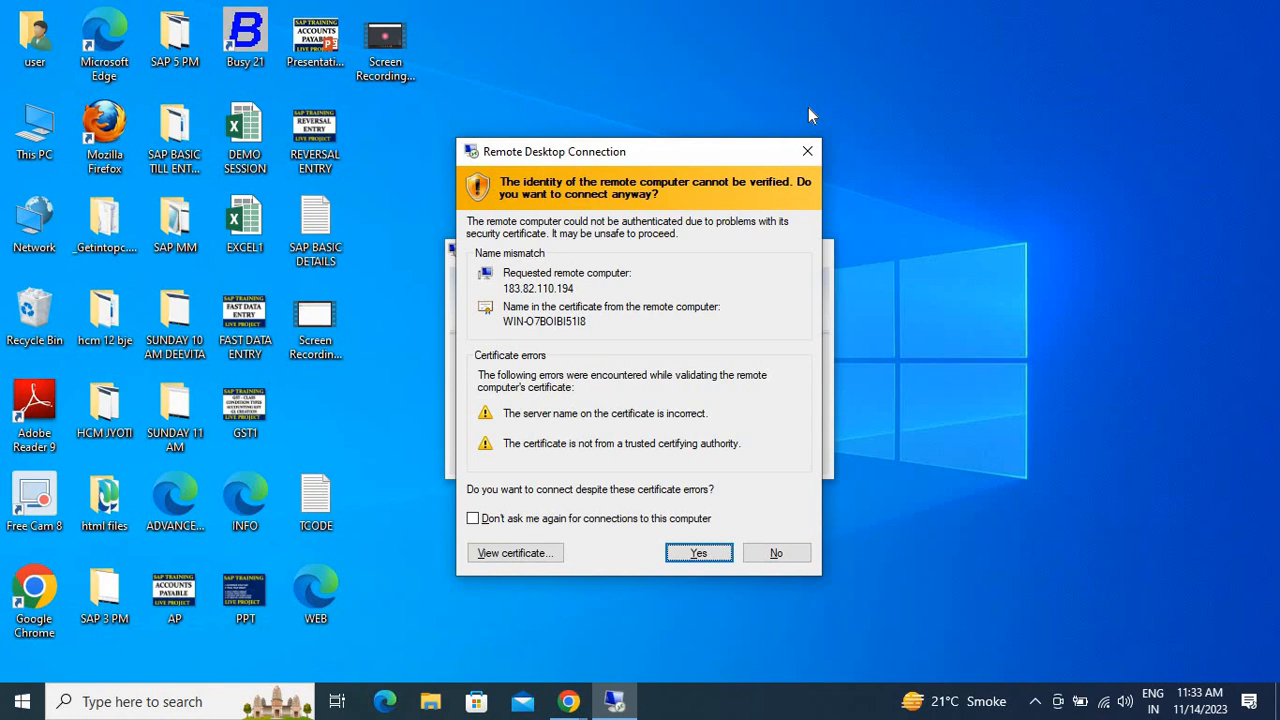
key("Return")
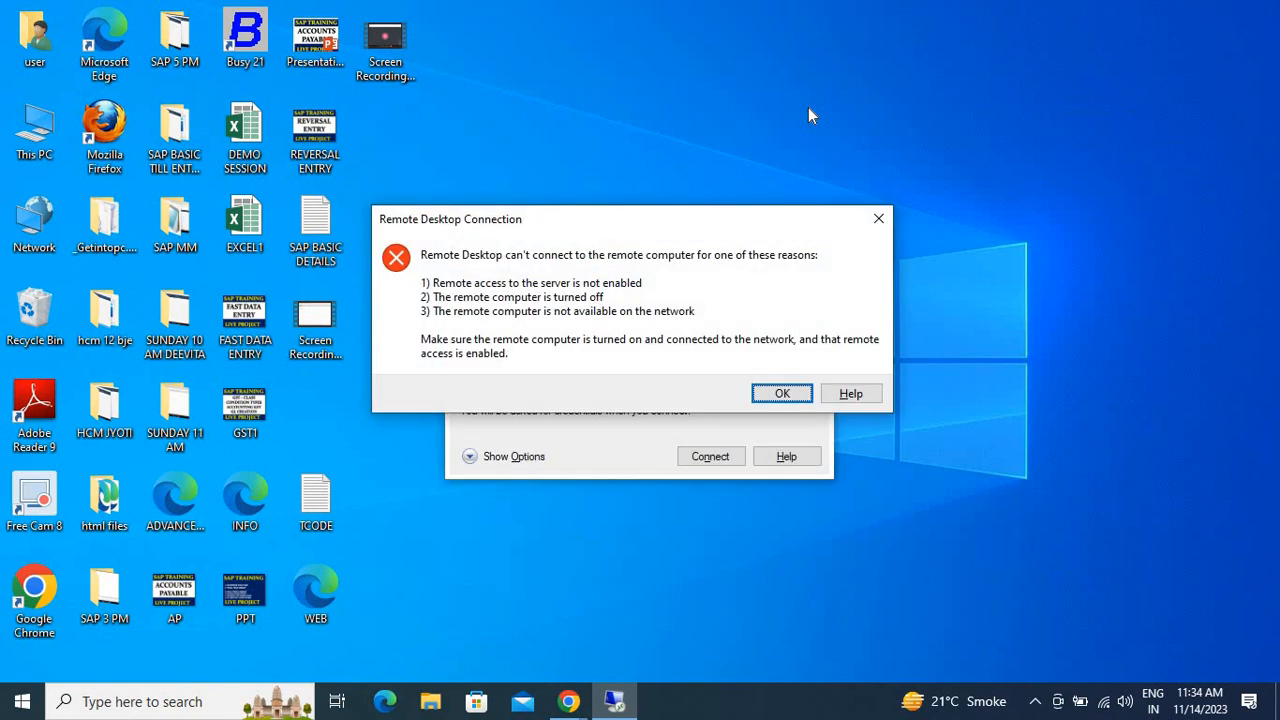
key("Return")
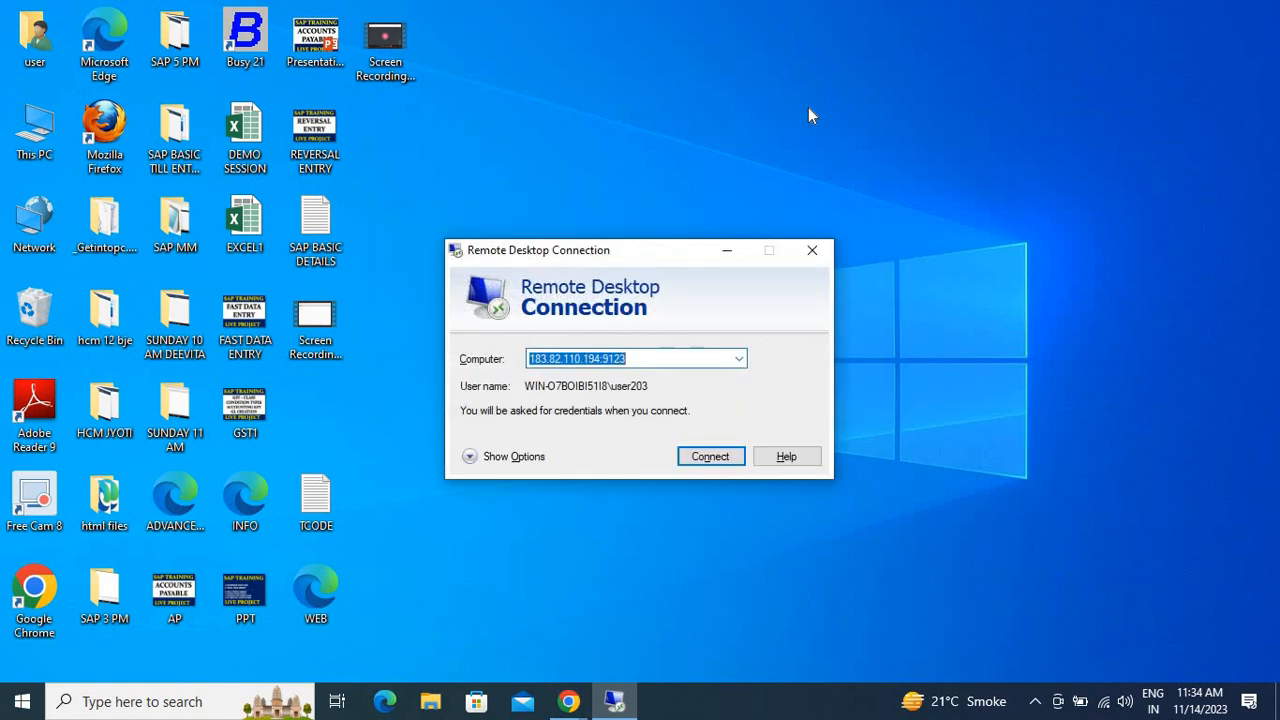
key("Return")
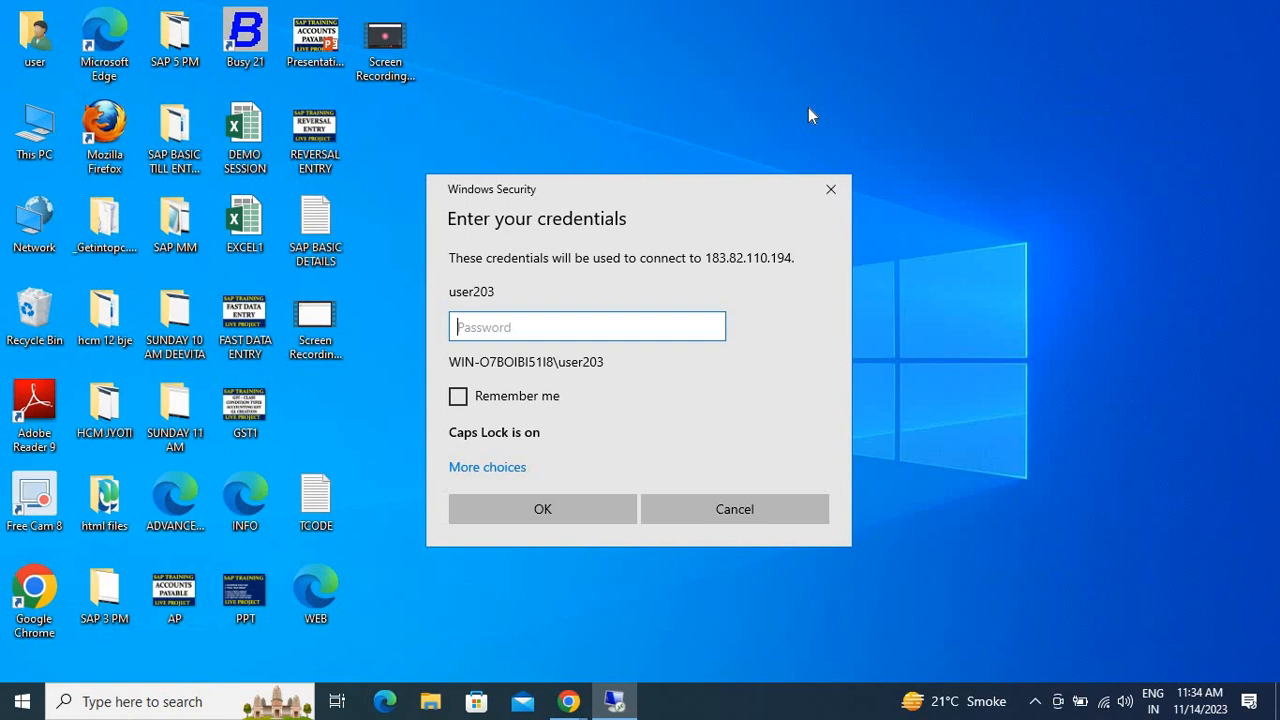
type("A")
key("Return")
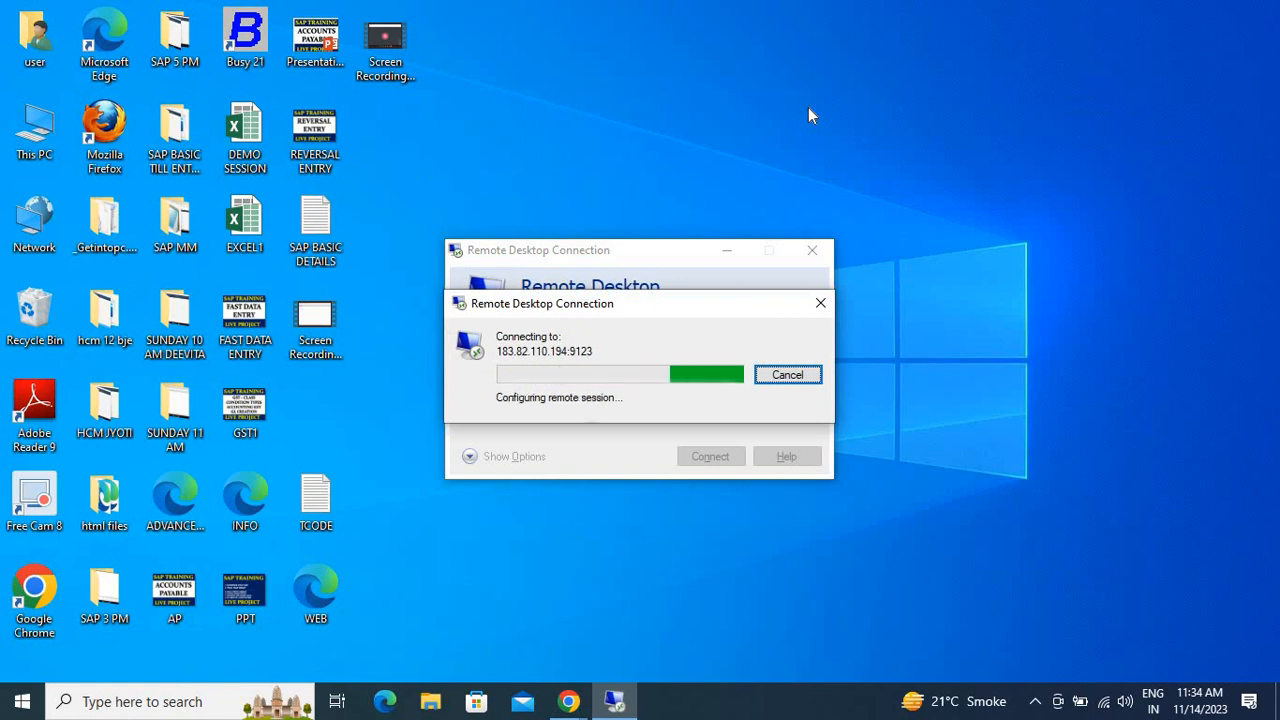
- Accept the certificate warning, then transfer account 506 from the F4 list into the first line item
key("Left")
key("Return")
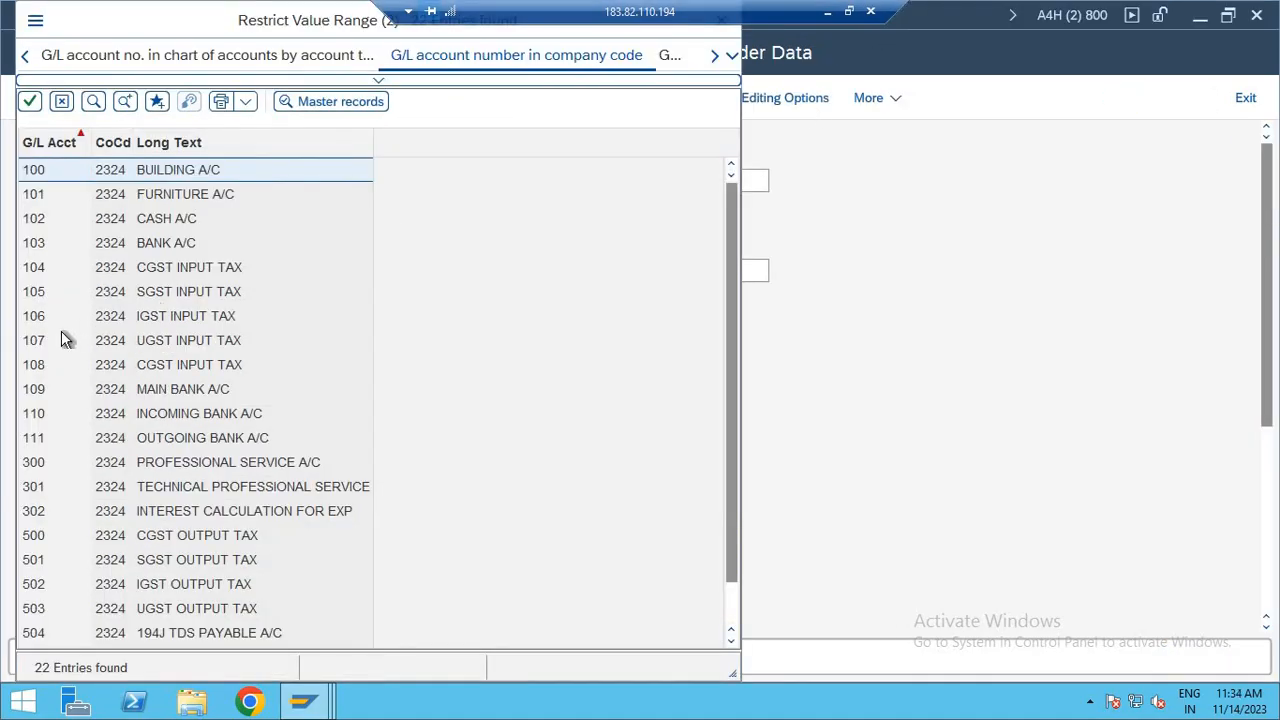
left_click(184, 312)
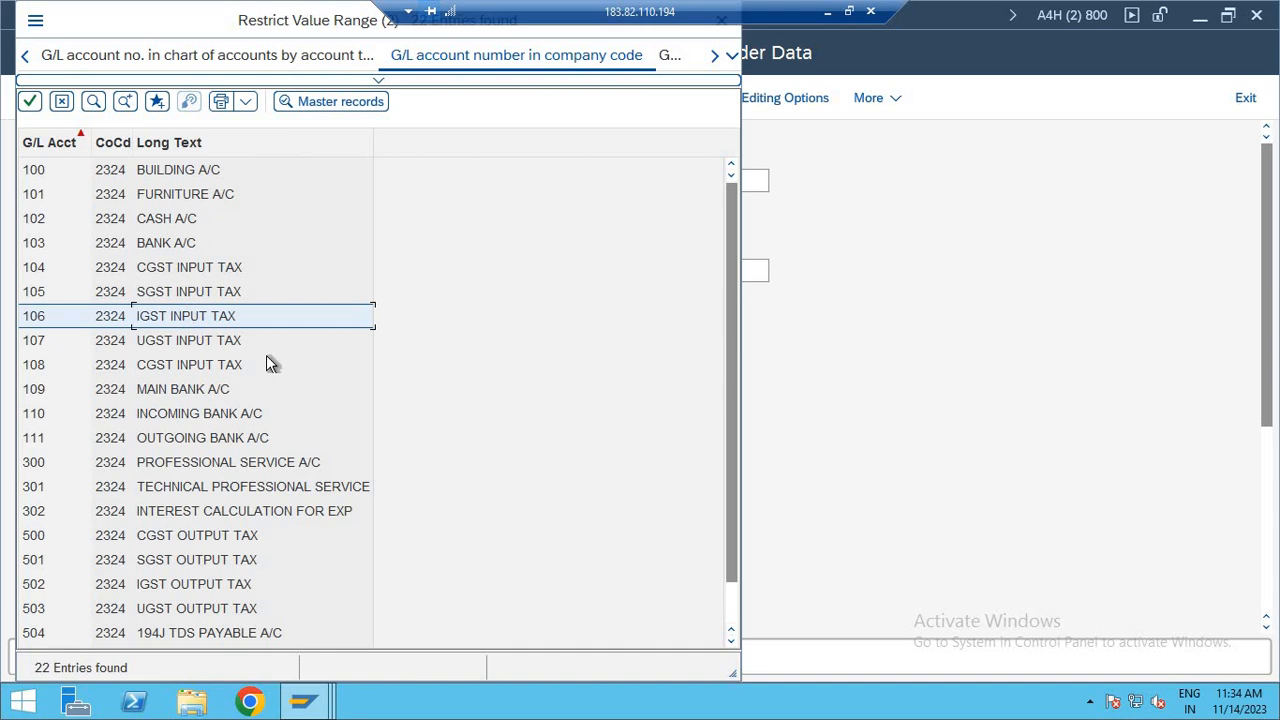
key("Down")
key("Down")
key("Down")
key("Down")
key("Down")
key("Down")
key("Down")
key("Down")
key("Down")
key("Down")
key("Down")
key("Down")
key("Down")
key("Down")
key("Down")
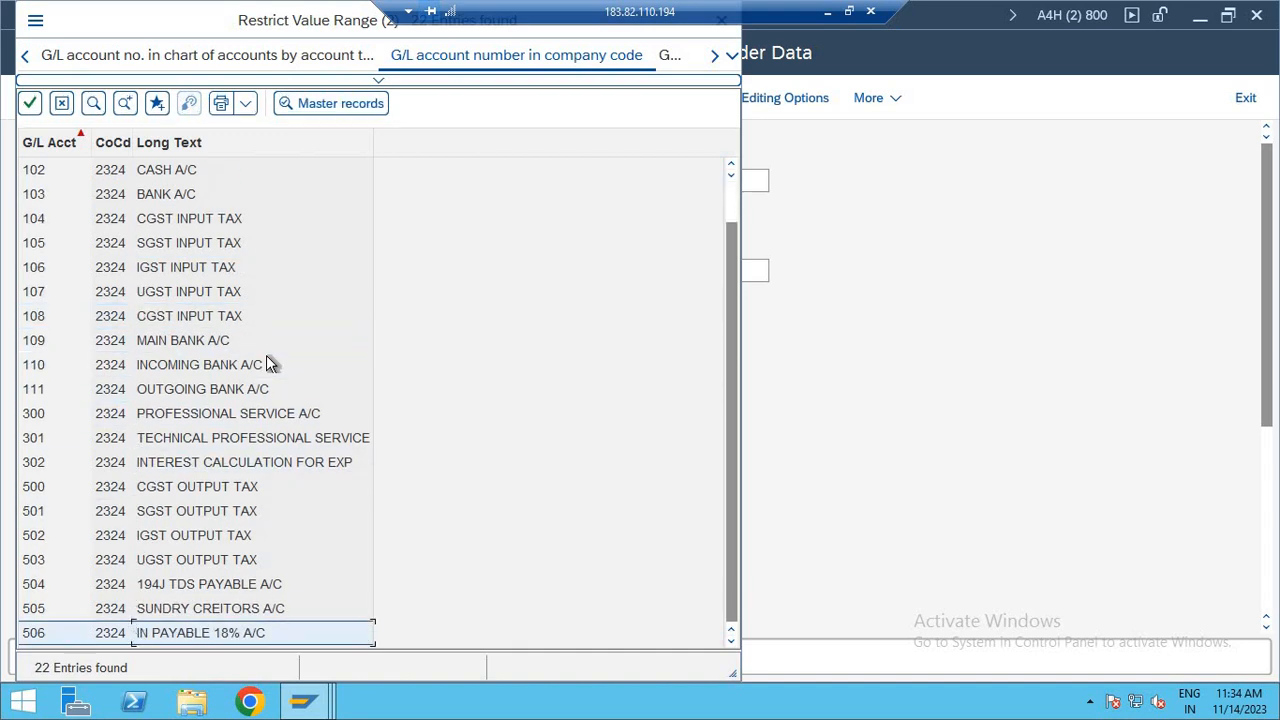
key("Return")
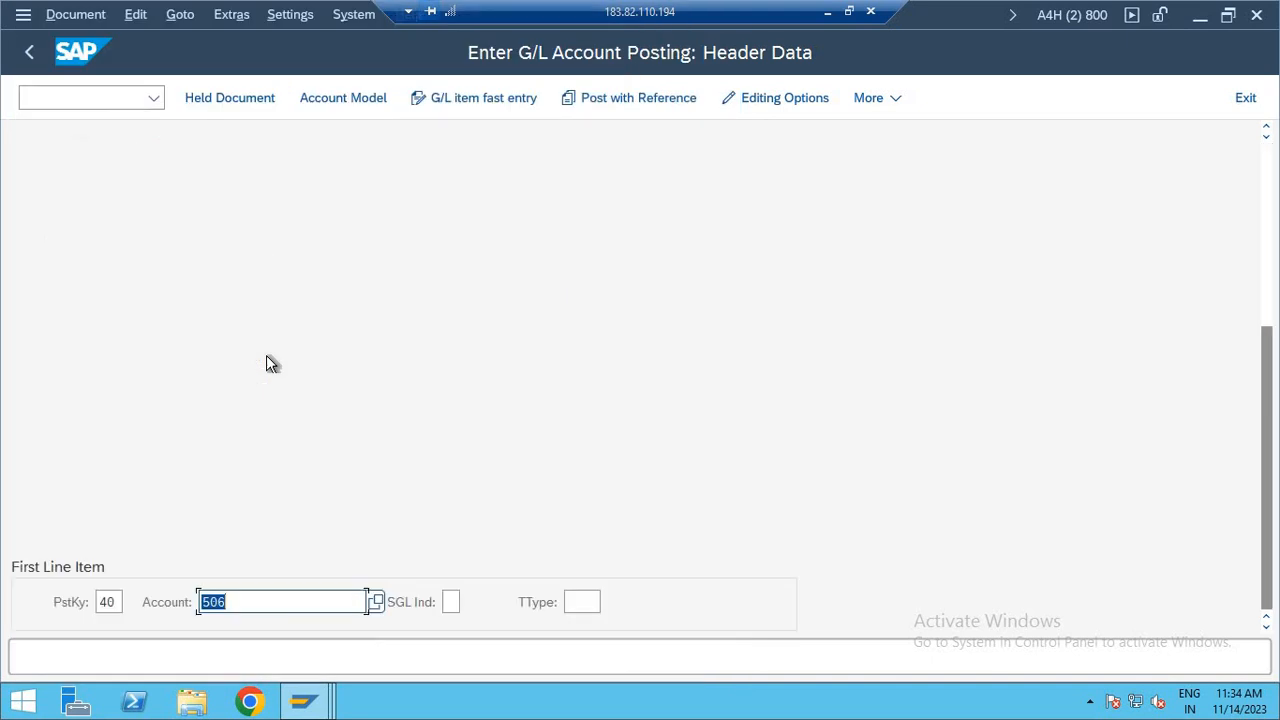
key("Return")
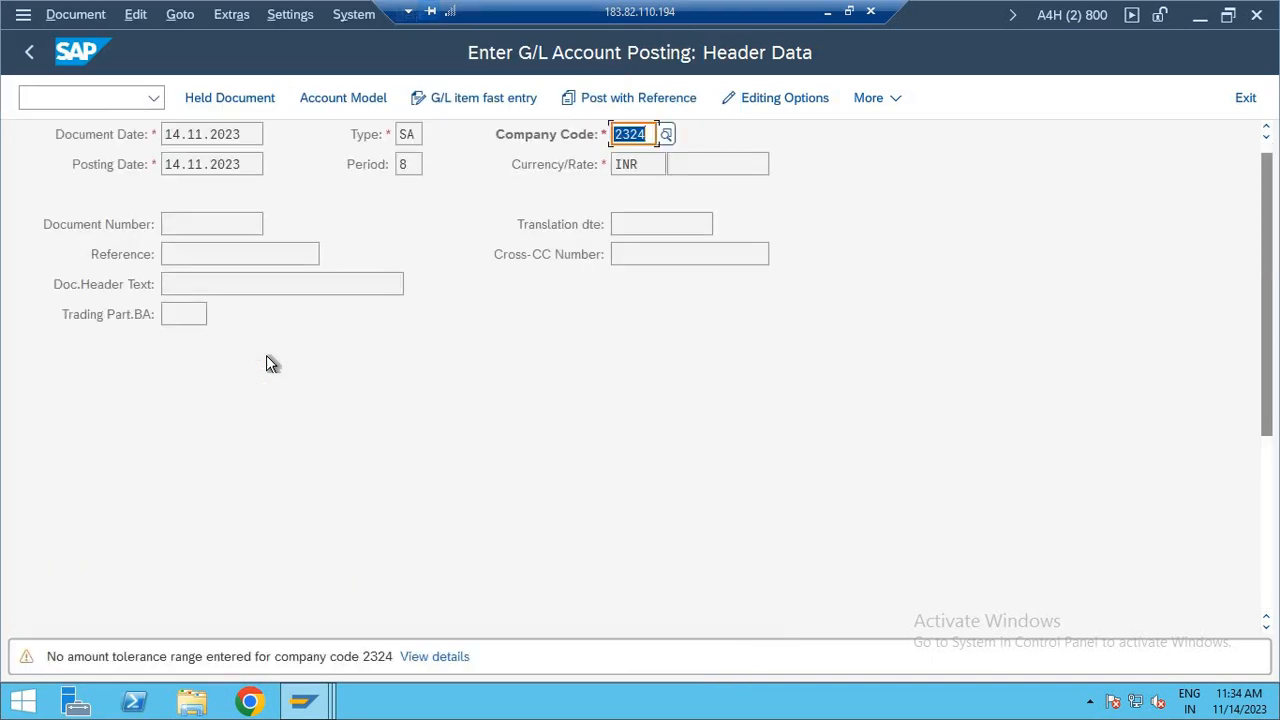
key("Return")
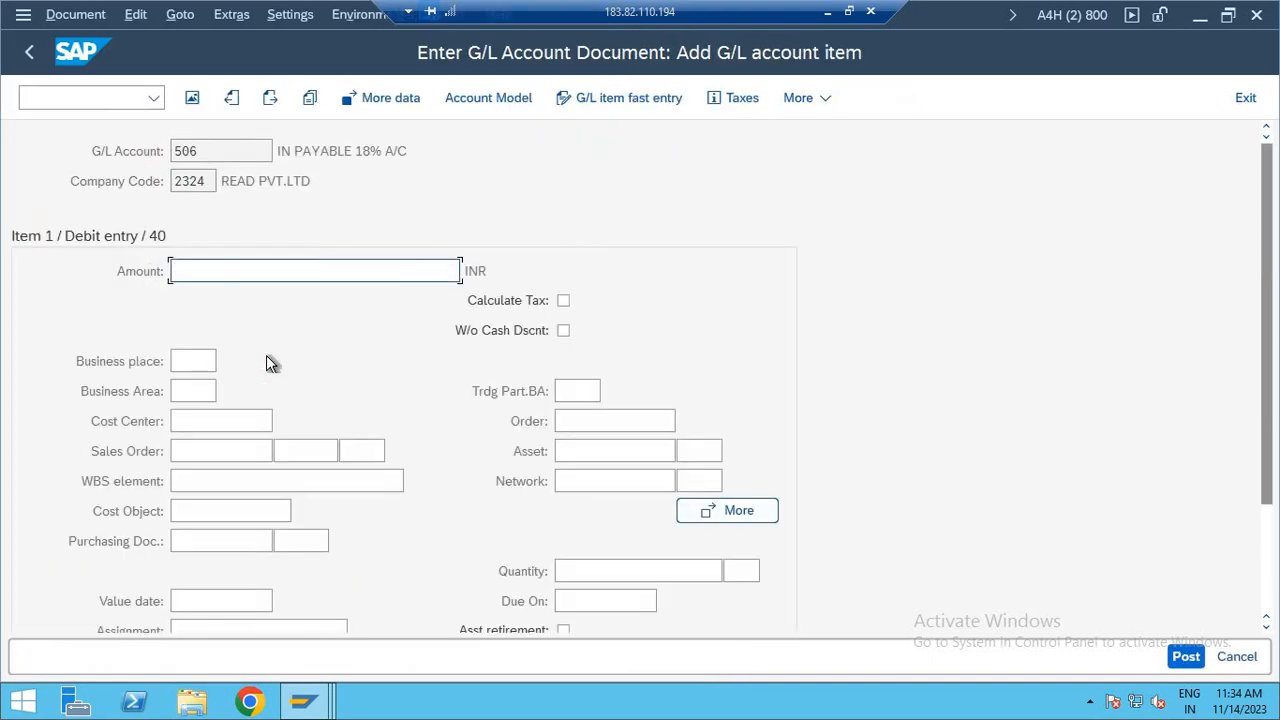
- Enter 6500 as account 506's debit amount and posting key 50 for the next line
type("6500")
left_click_drag(1268, 173, 1268, 271)
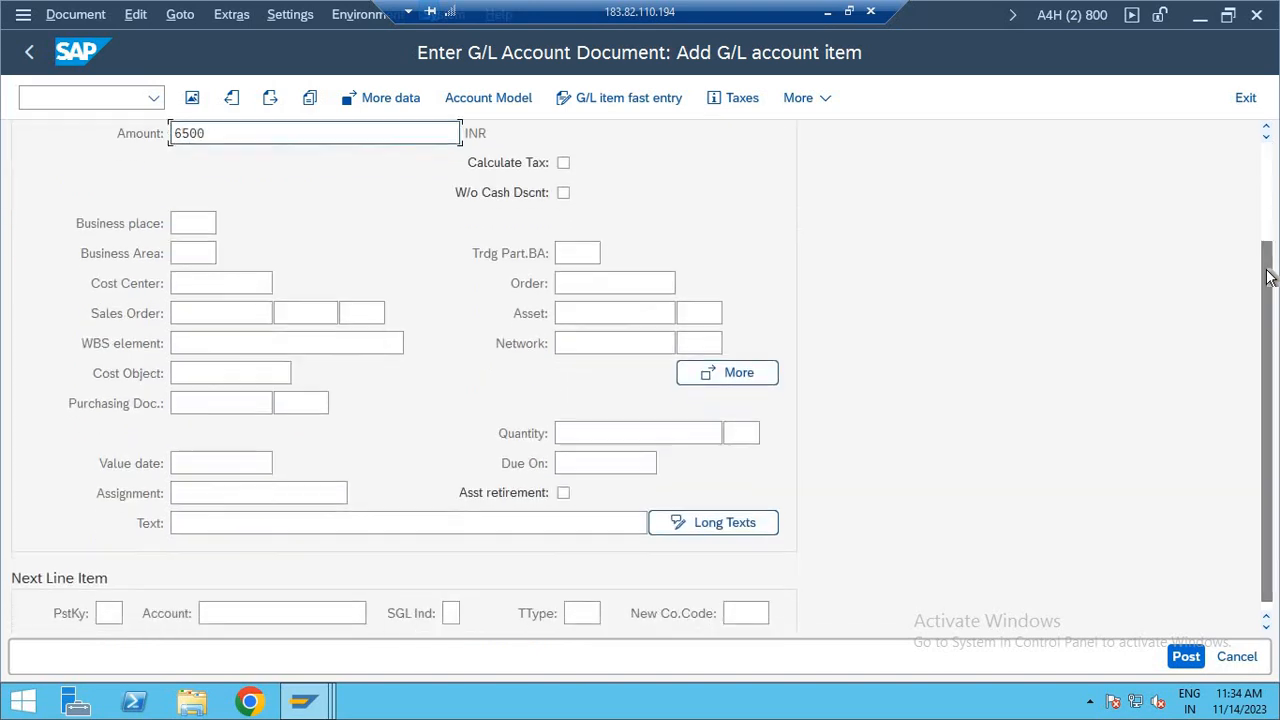
left_click(108, 614)
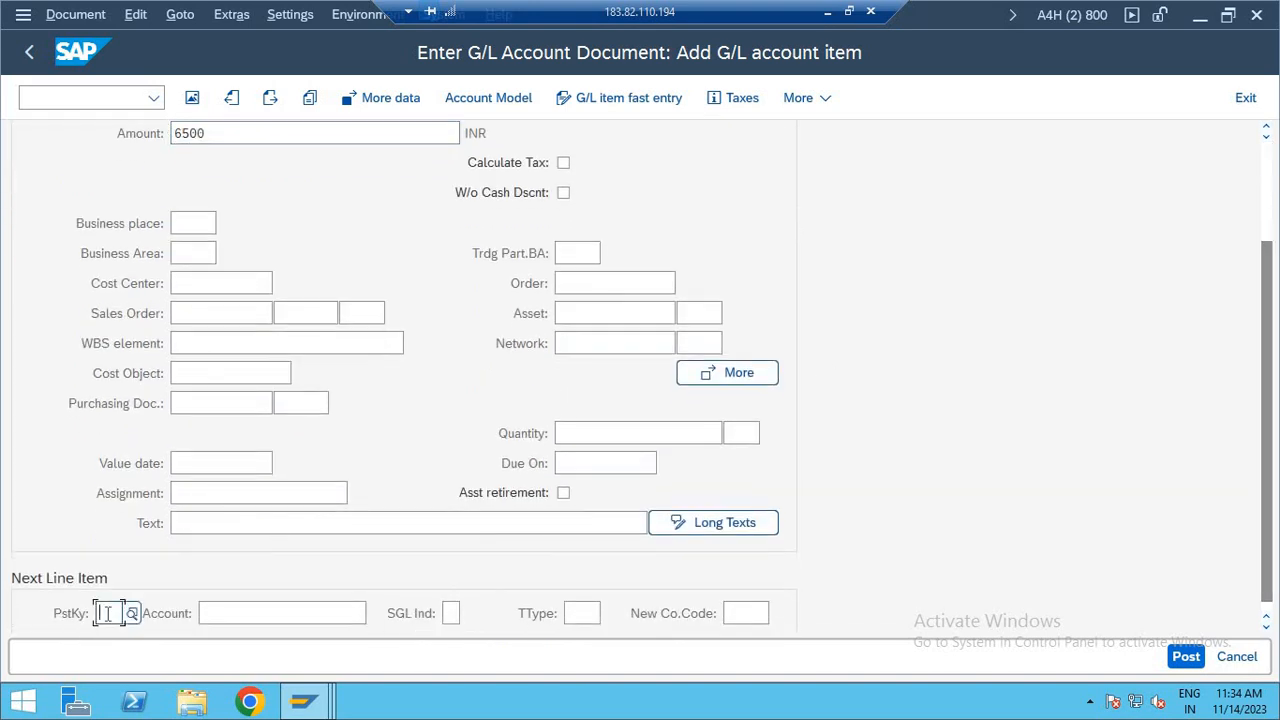
type("50")
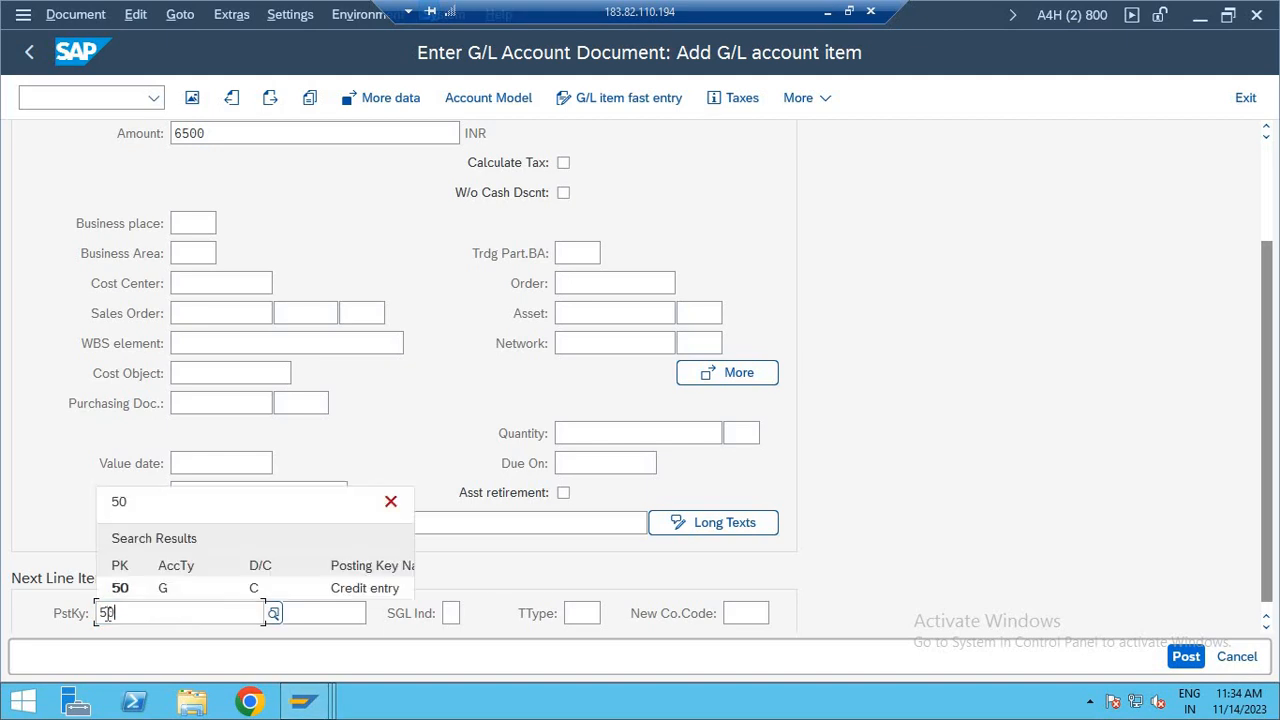
key("Tab")
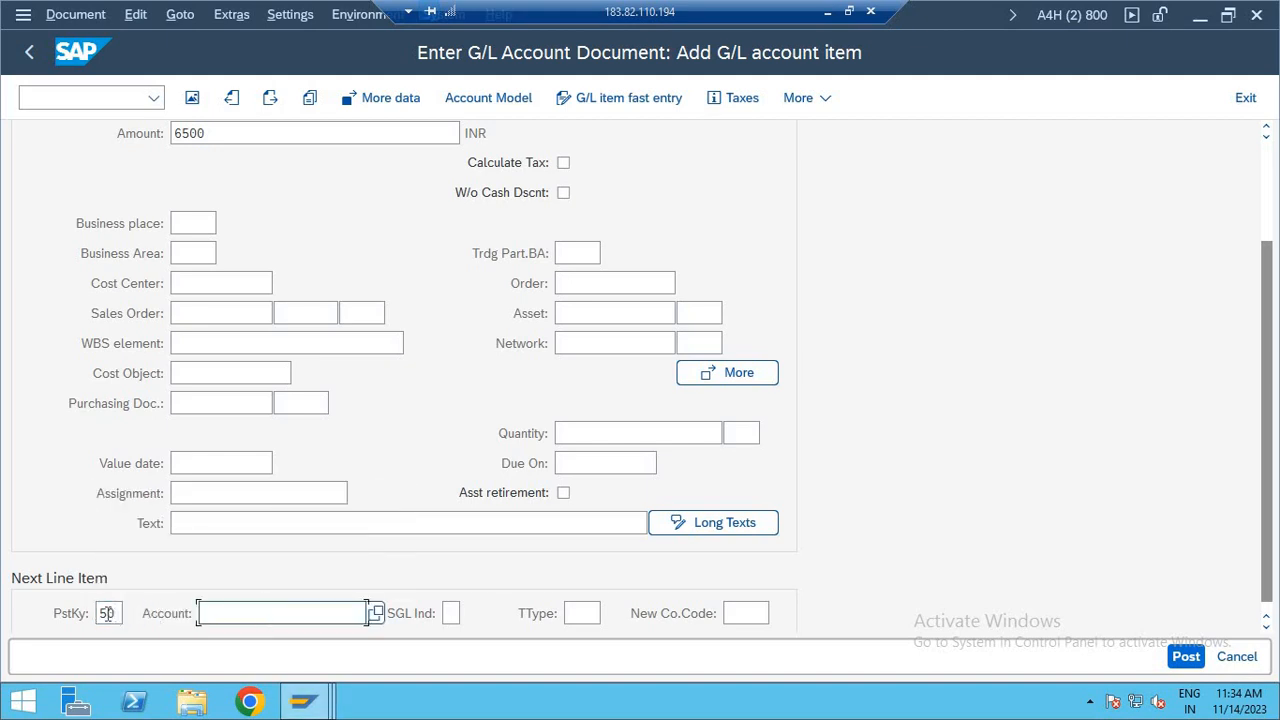
- Choose G/L account 103 from the company code 2324 search for the next line
left_click(376, 613)
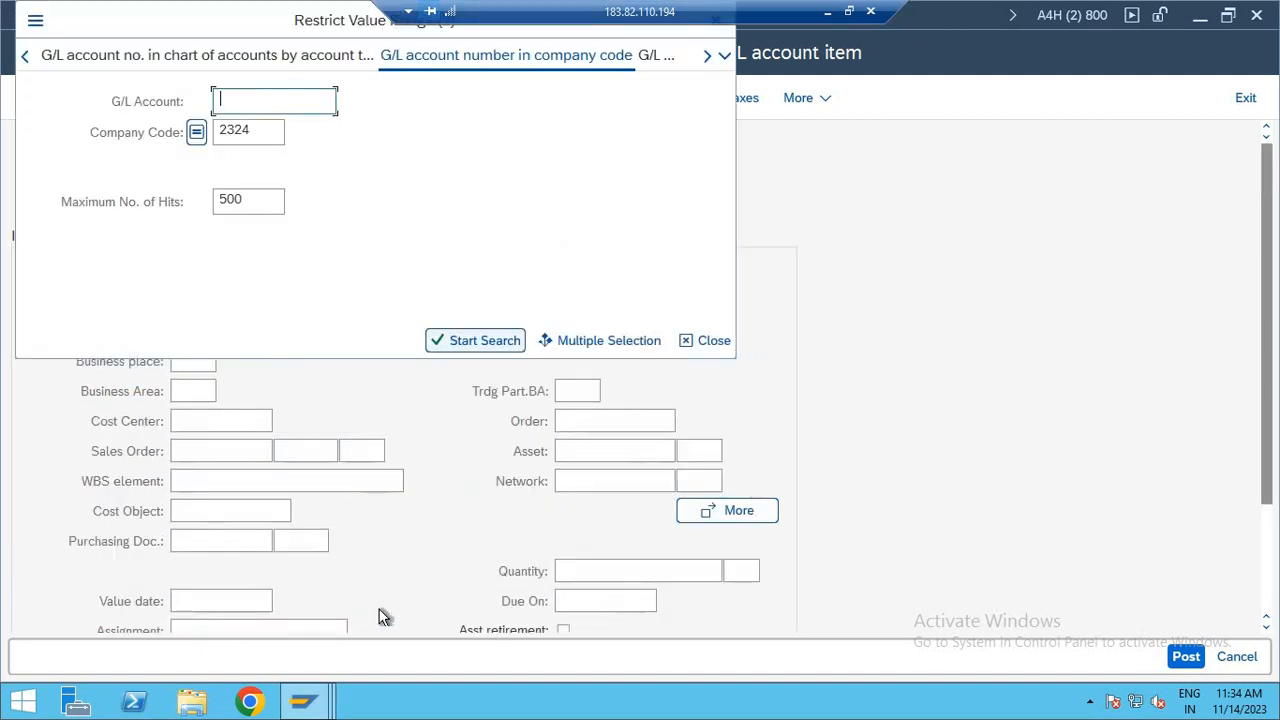
key("Return")
key("Down")
key("Down")
key("Down")
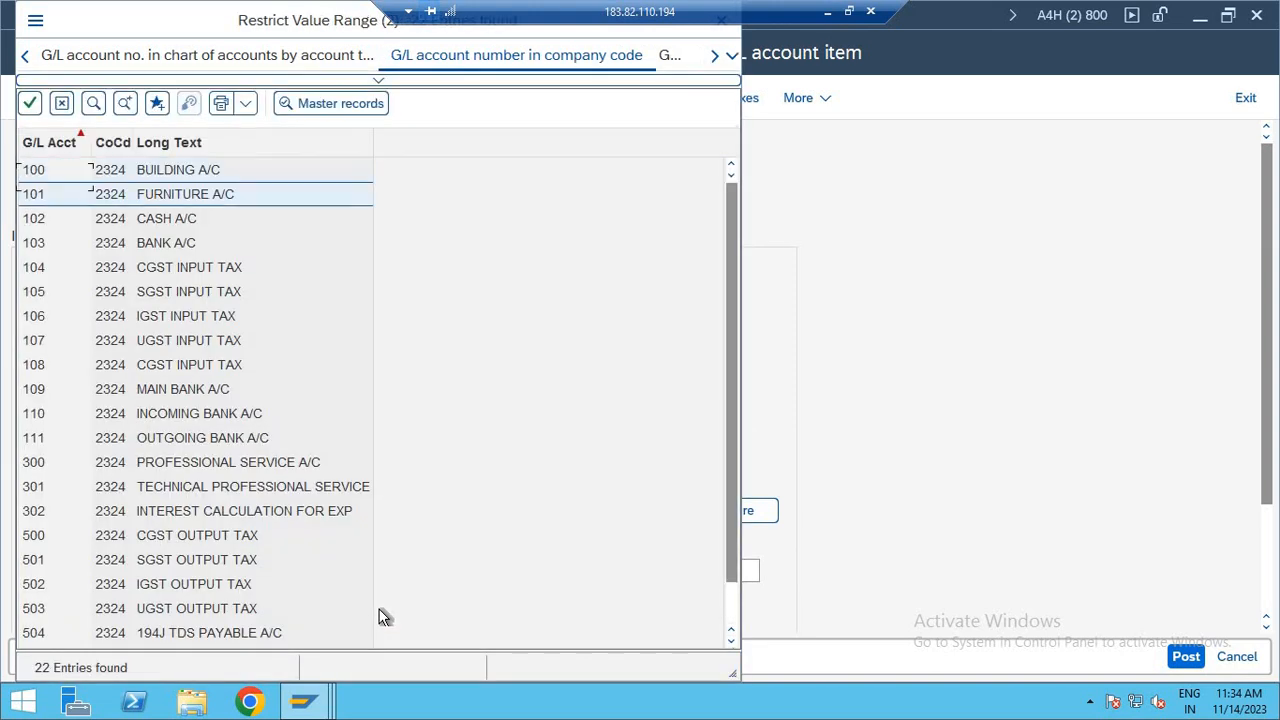
key("Return")
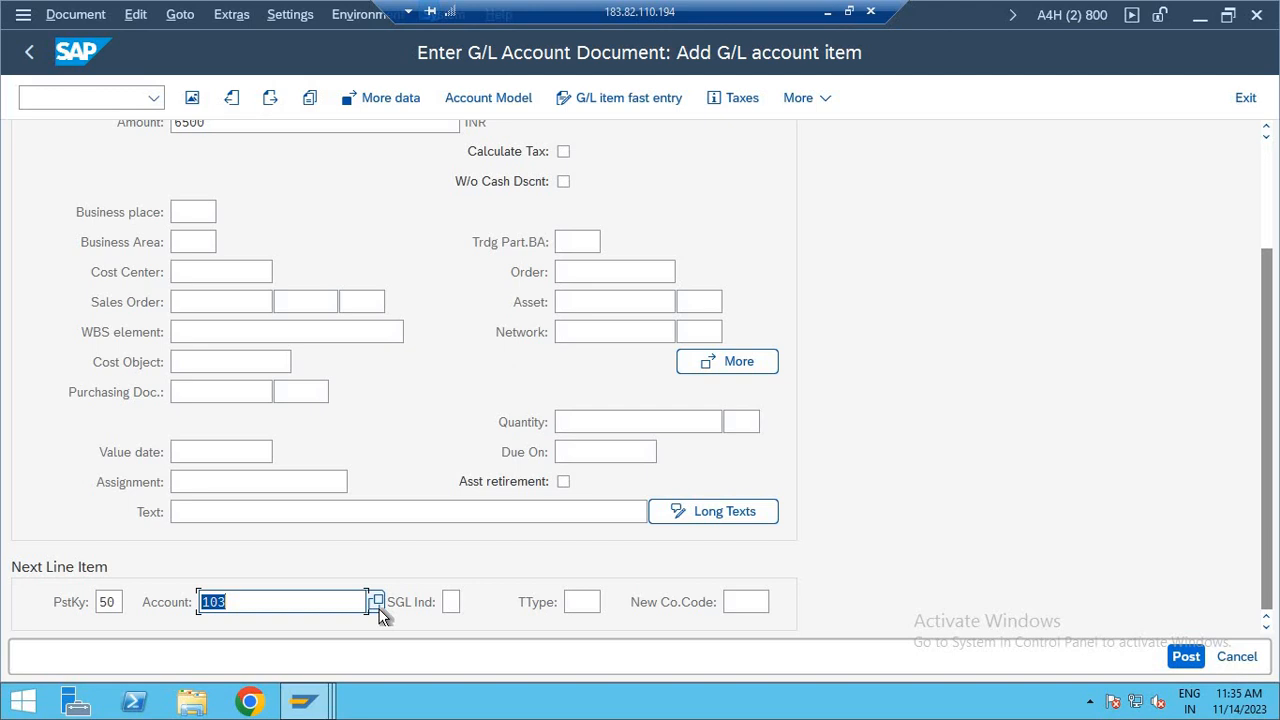
- Enter 6500 INR as the amount of the credit line for bank account 103
key("Return")
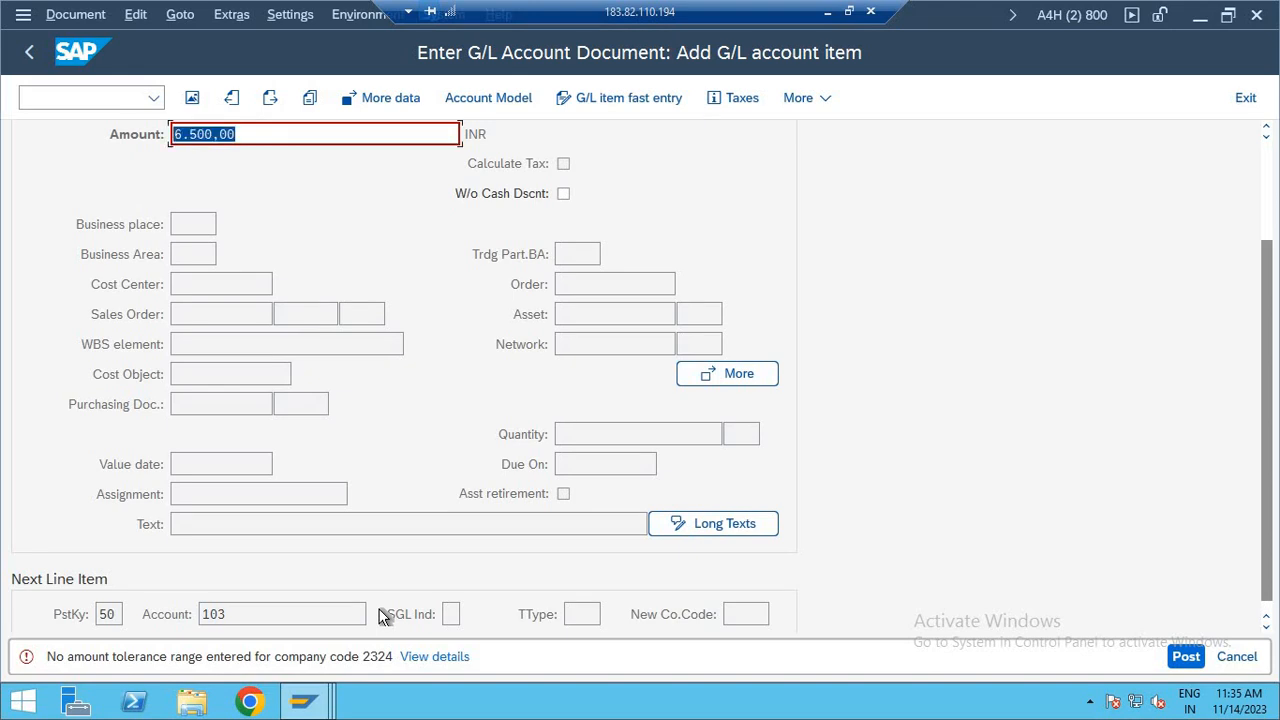
key("Delete")
key("Return")
key("Return")
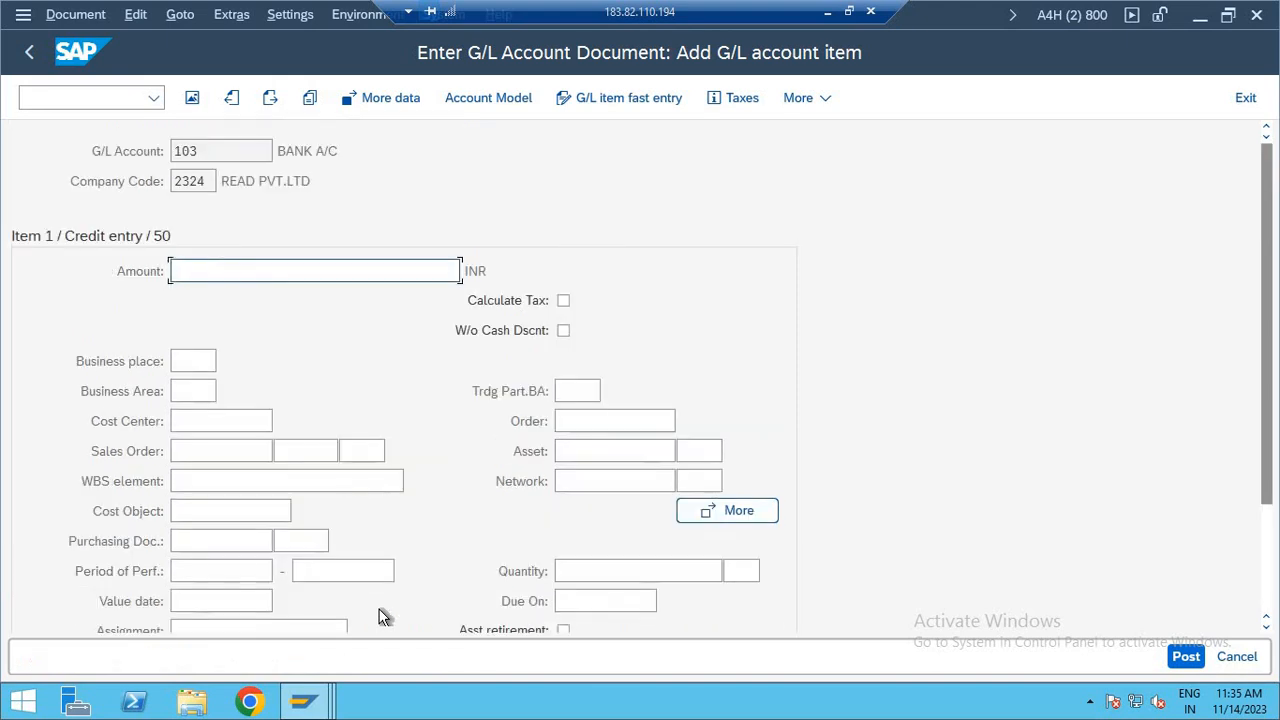
type("6500")
mouse_move(1269, 150)
left_mouse_down()
mouse_move(1268, 275)
mouse_move(1268, 150)
left_mouse_up()
left_click(64, 97)
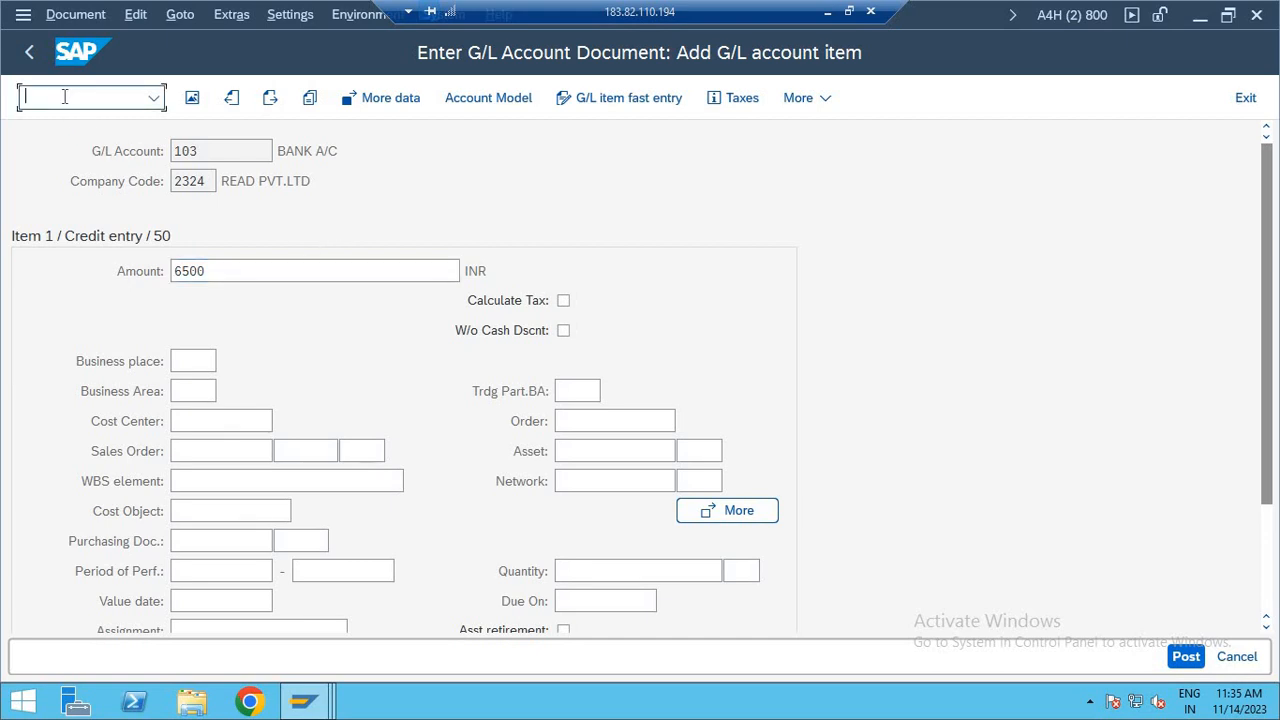
- Leave the unposted document with /N and restart transaction F-02
type("/N")
key("Return")
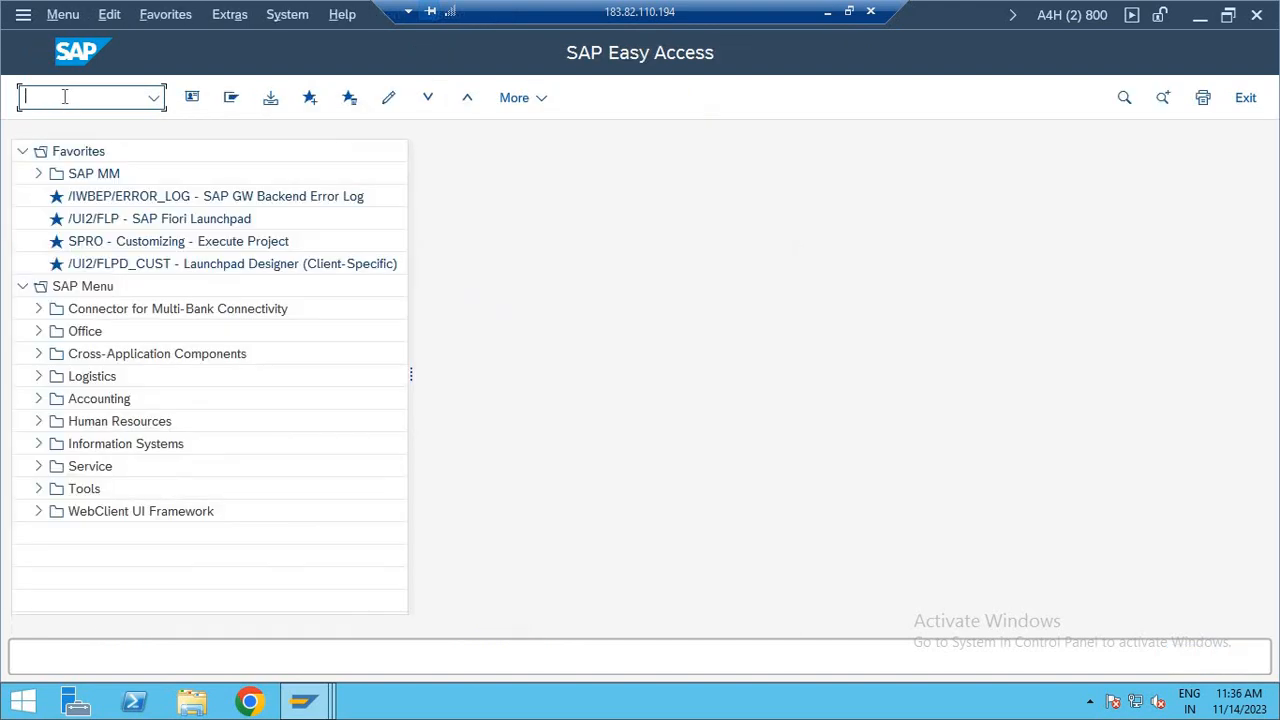
key("Down")
left_click(64, 96)
key("Return")
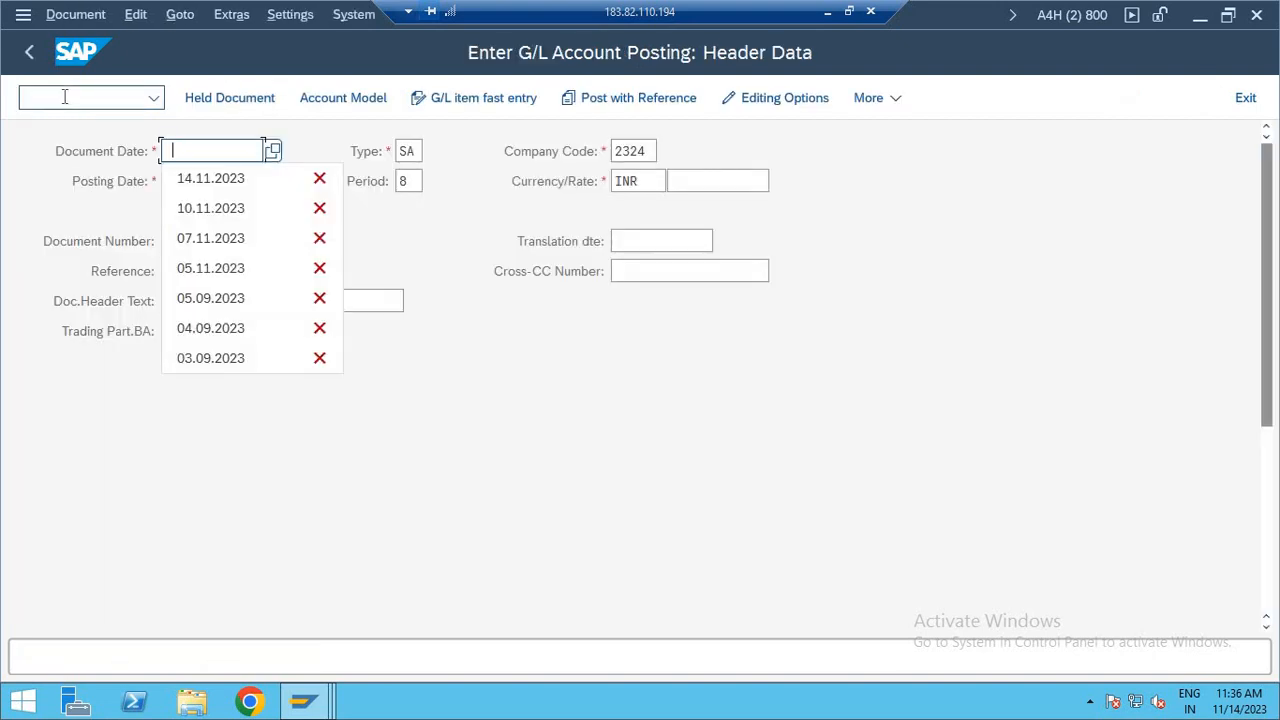
- Set the document date to 14.11.2023 and open G/L item fast entry
key("Down")
key("Return")
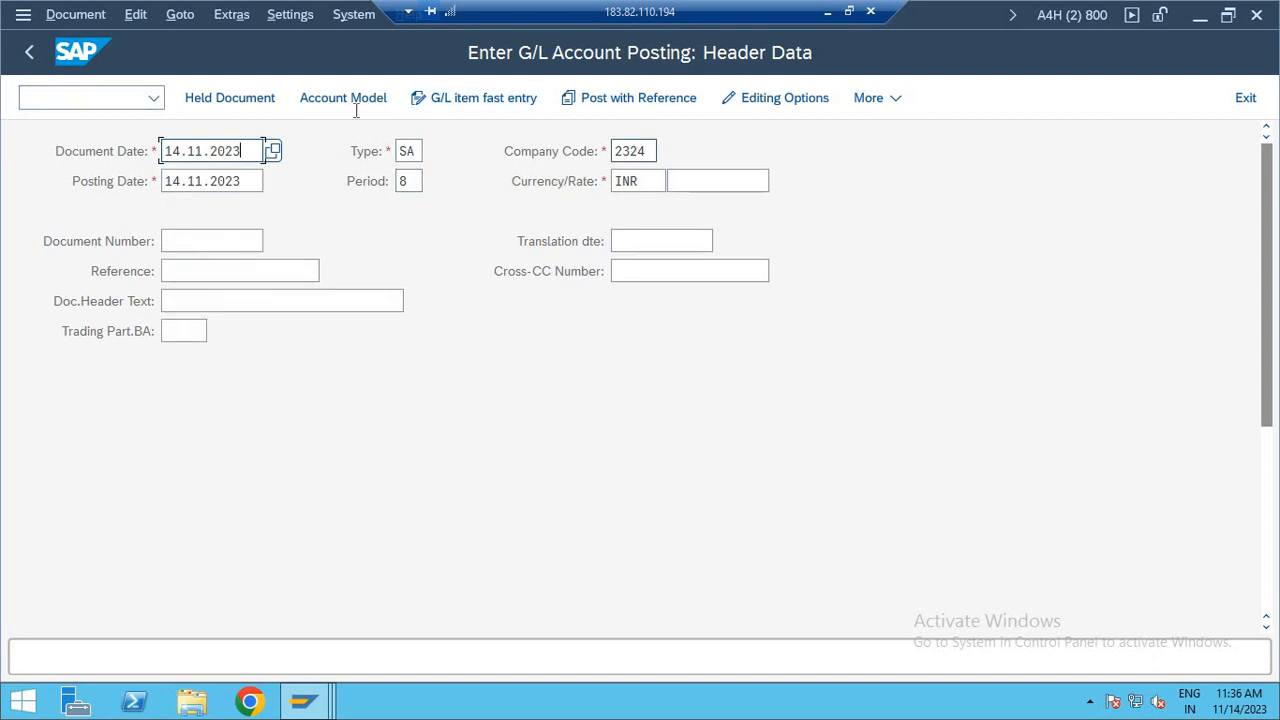
left_click(484, 98)
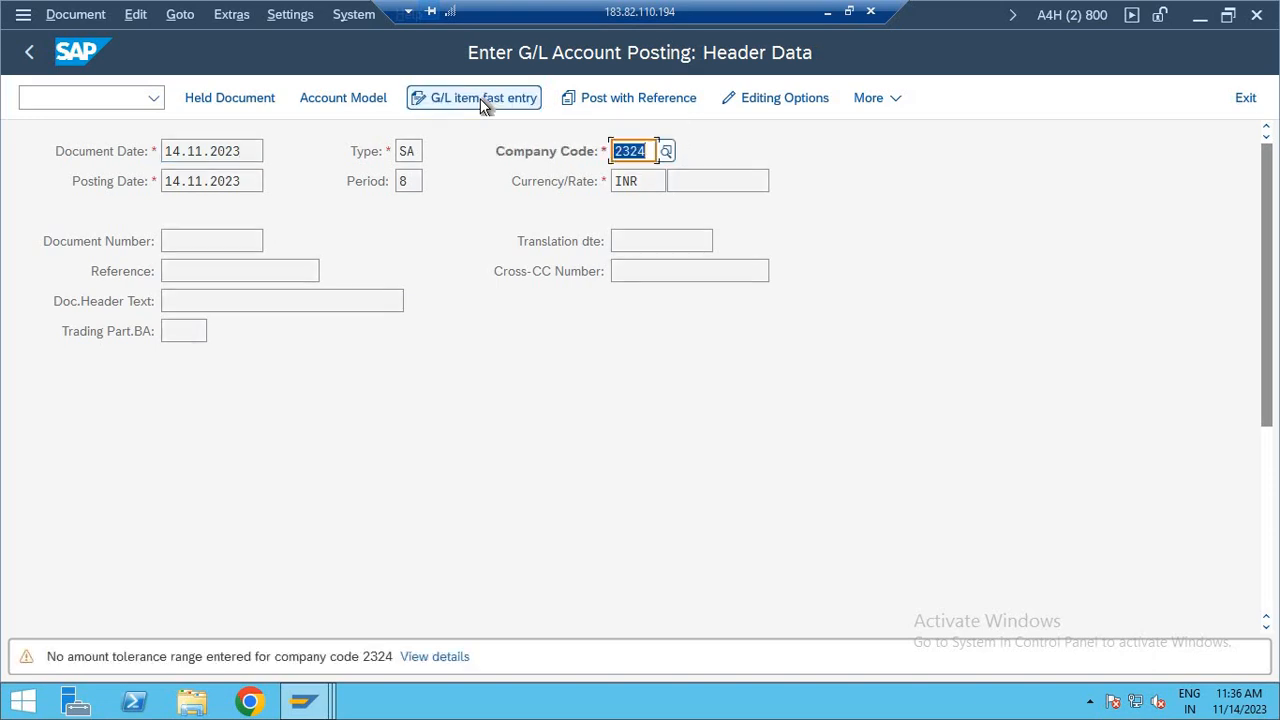
left_click(482, 100)
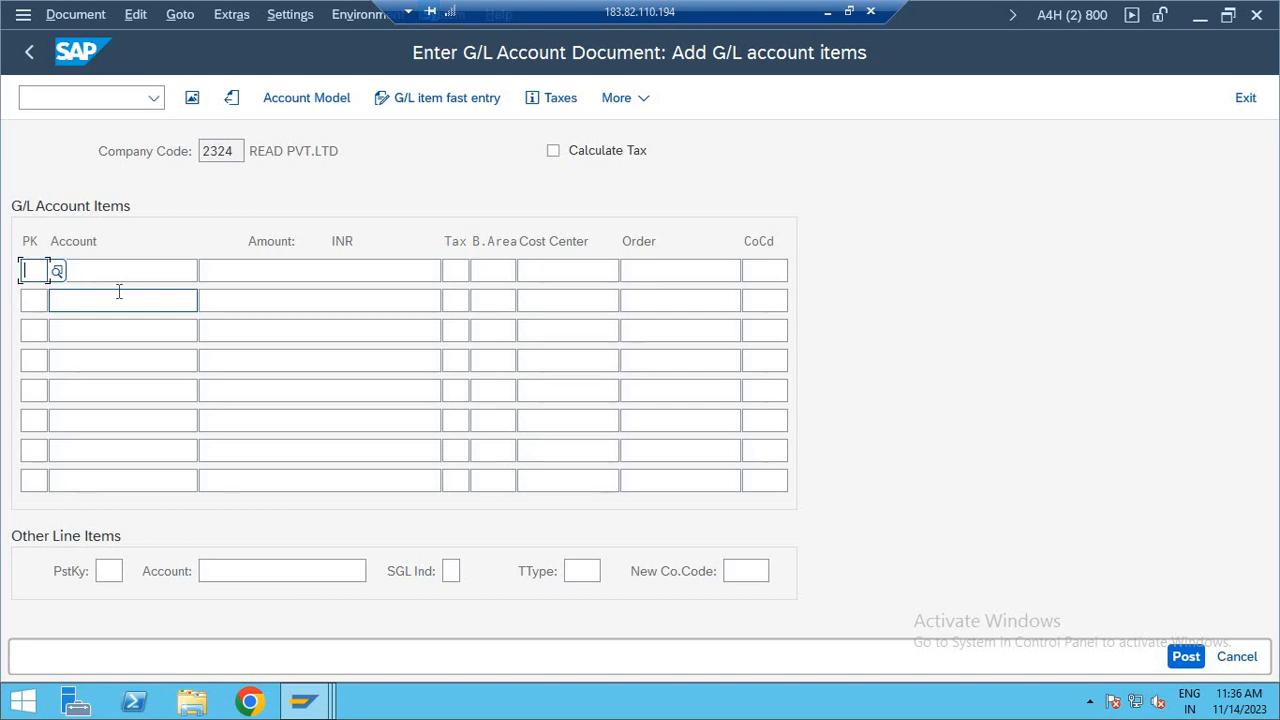
- Apply an input template variant showing only PK, Account, Amount and Text columns
left_click(279, 17)
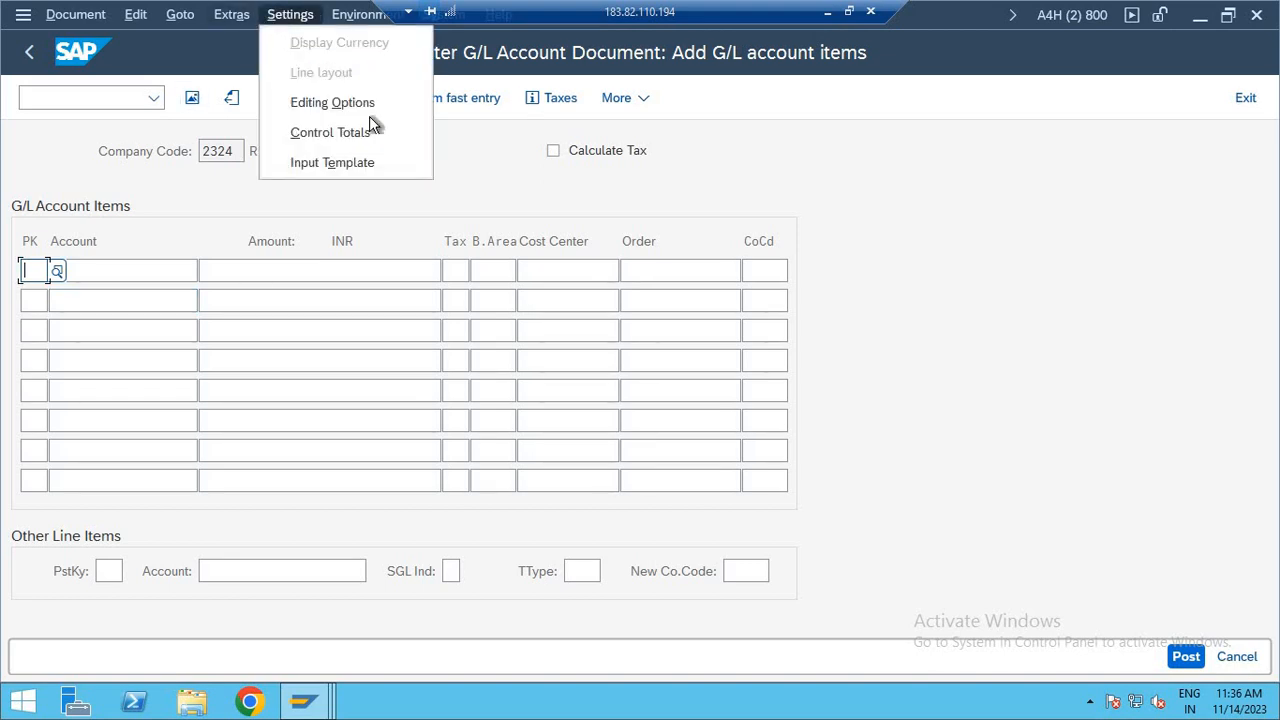
left_click(287, 18)
left_click(286, 20)
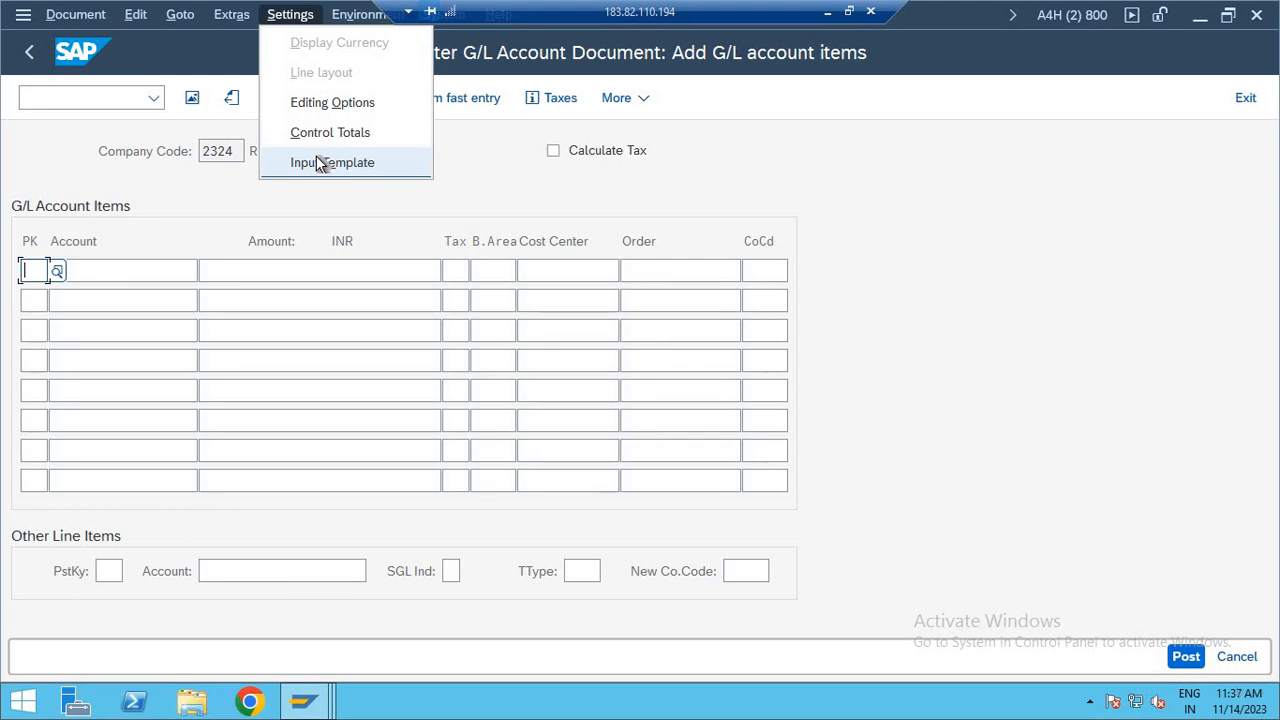
left_click(325, 164)
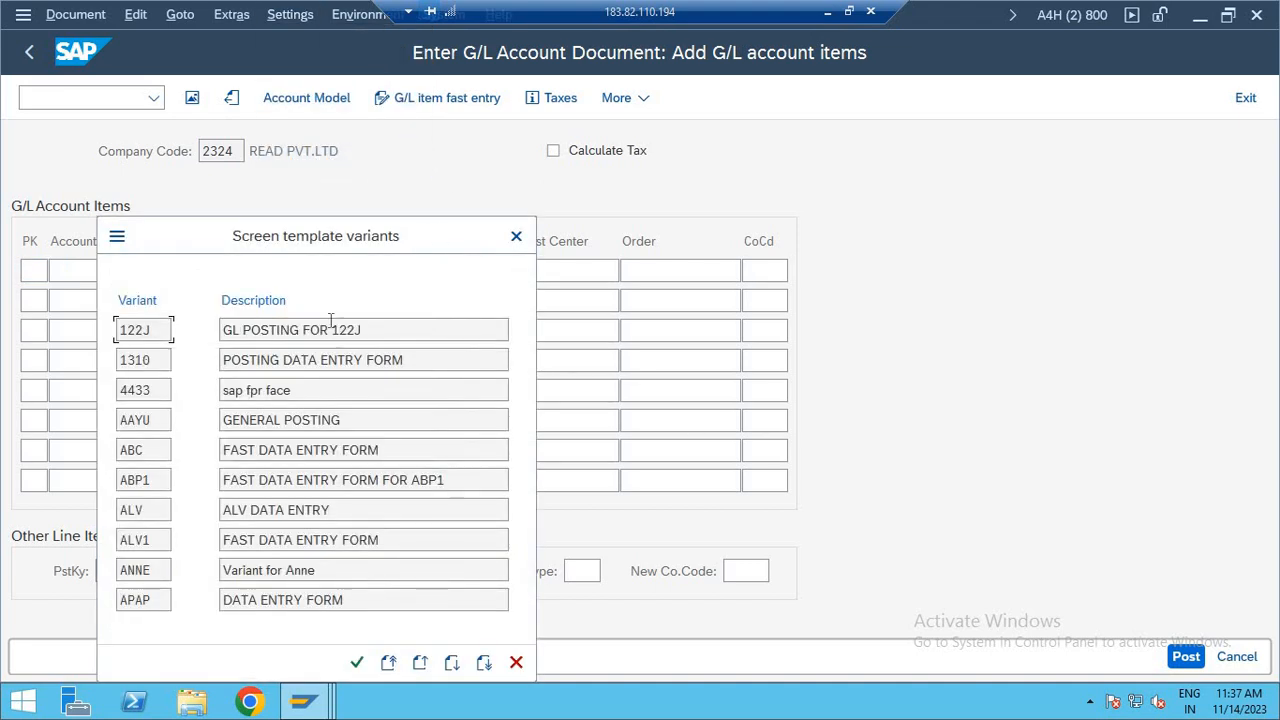
left_click_drag(370, 235, 517, 160)
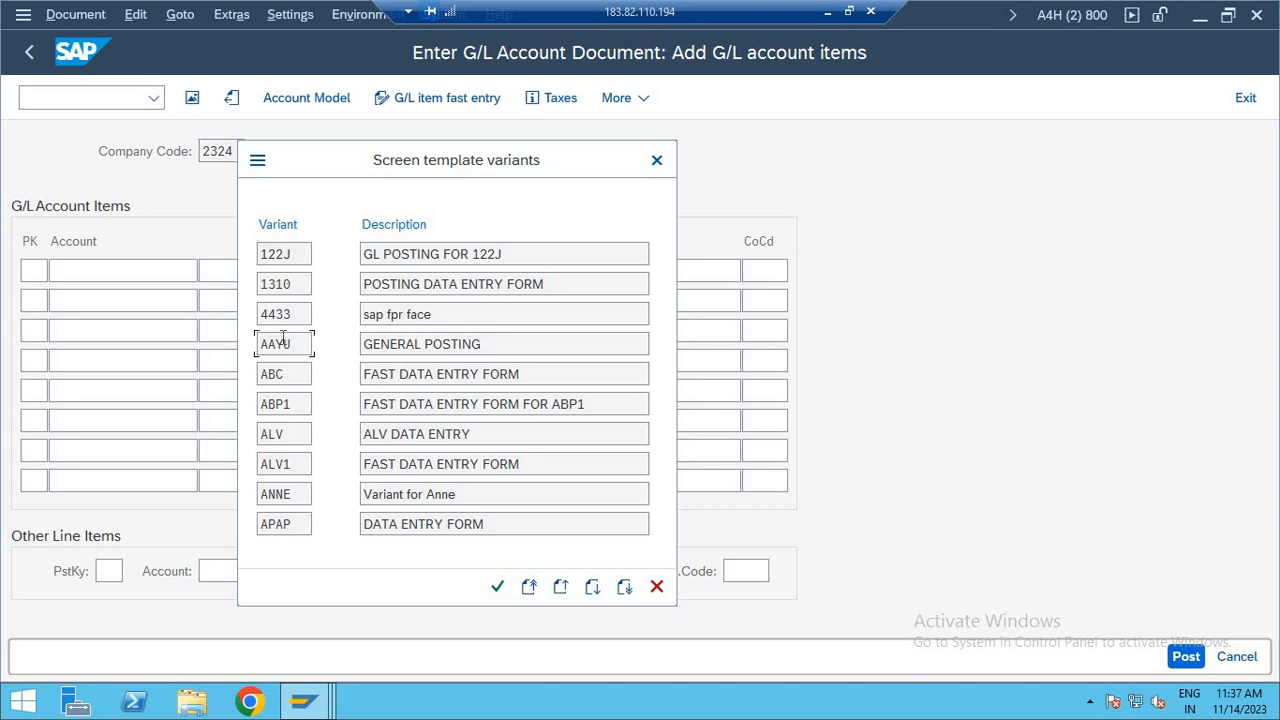
scroll(283, 340, "down", 3)
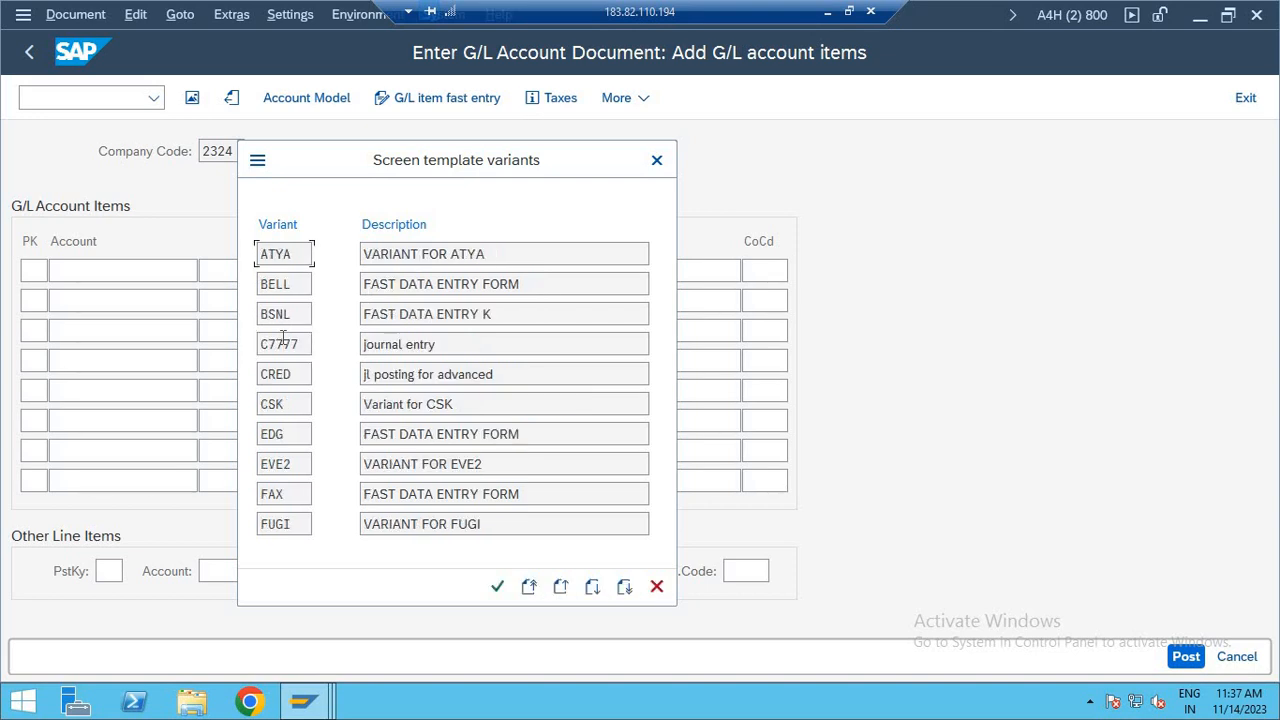
scroll(283, 340, "down", 3)
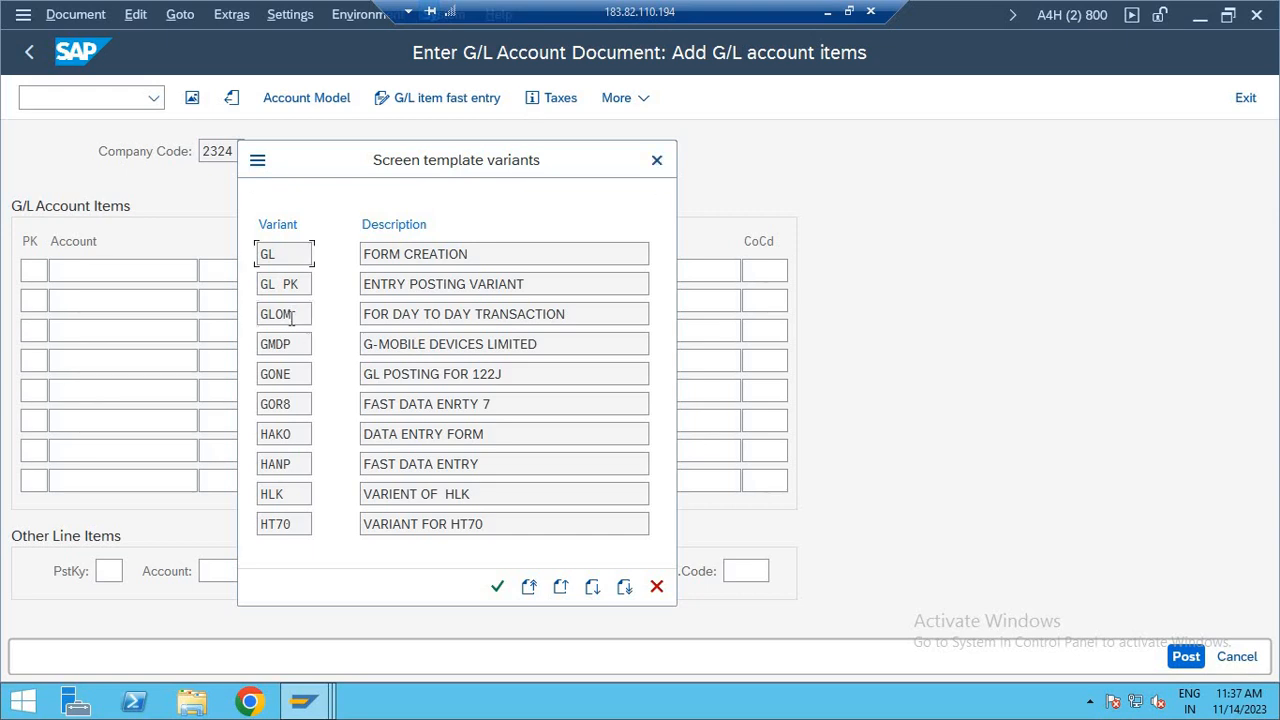
double_click(291, 316)
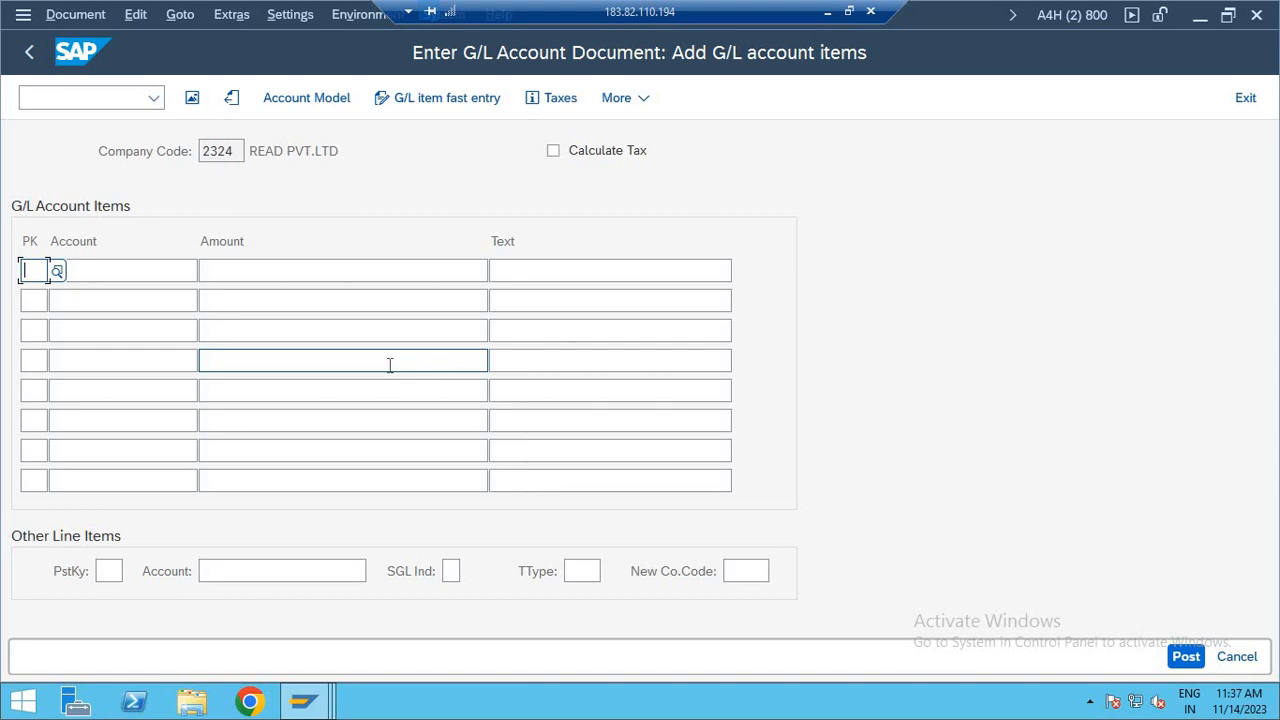
- Enter posting key 40 in the first row and 50 in the second
type("40")
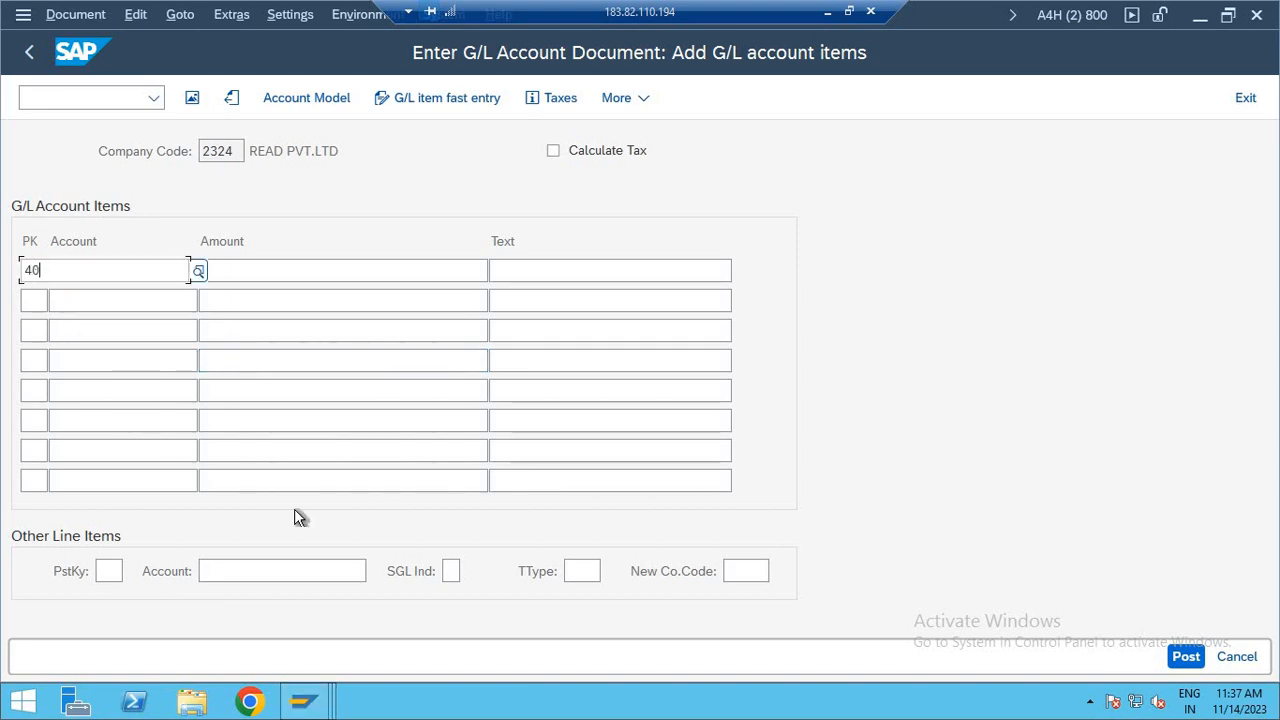
key("Down")
key("Down")
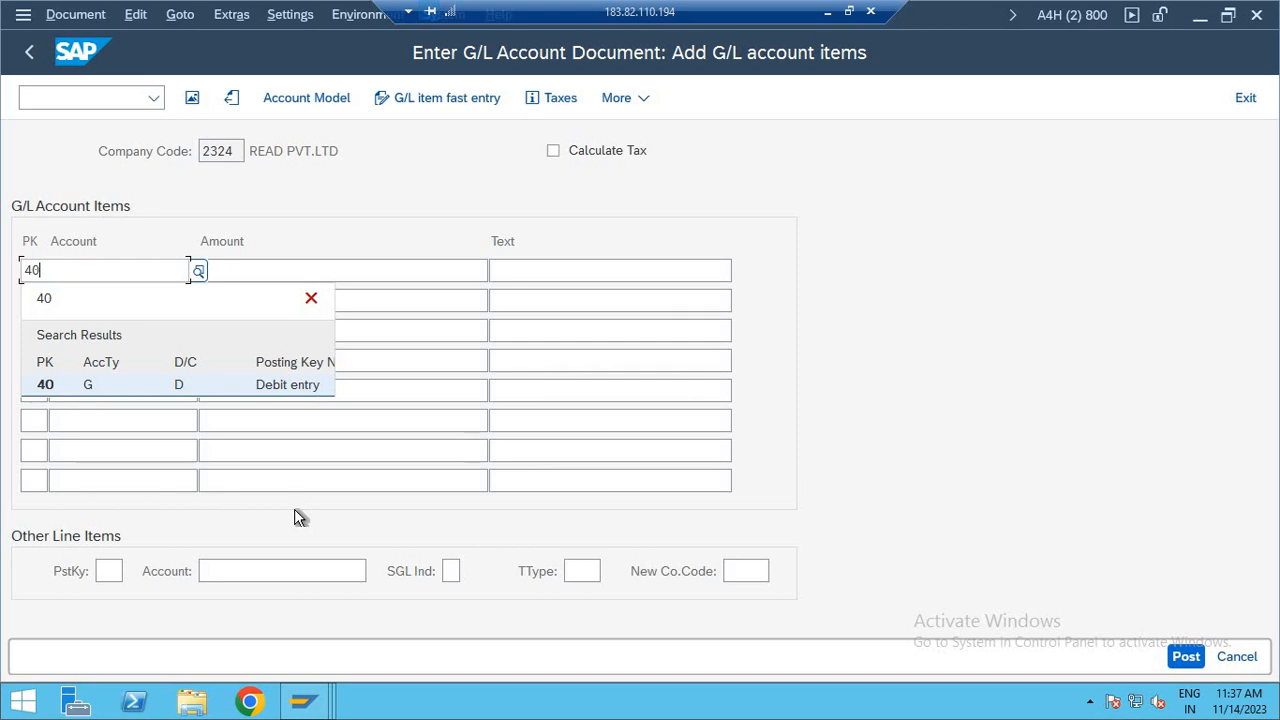
key("Return")
key("Down")
type("50")
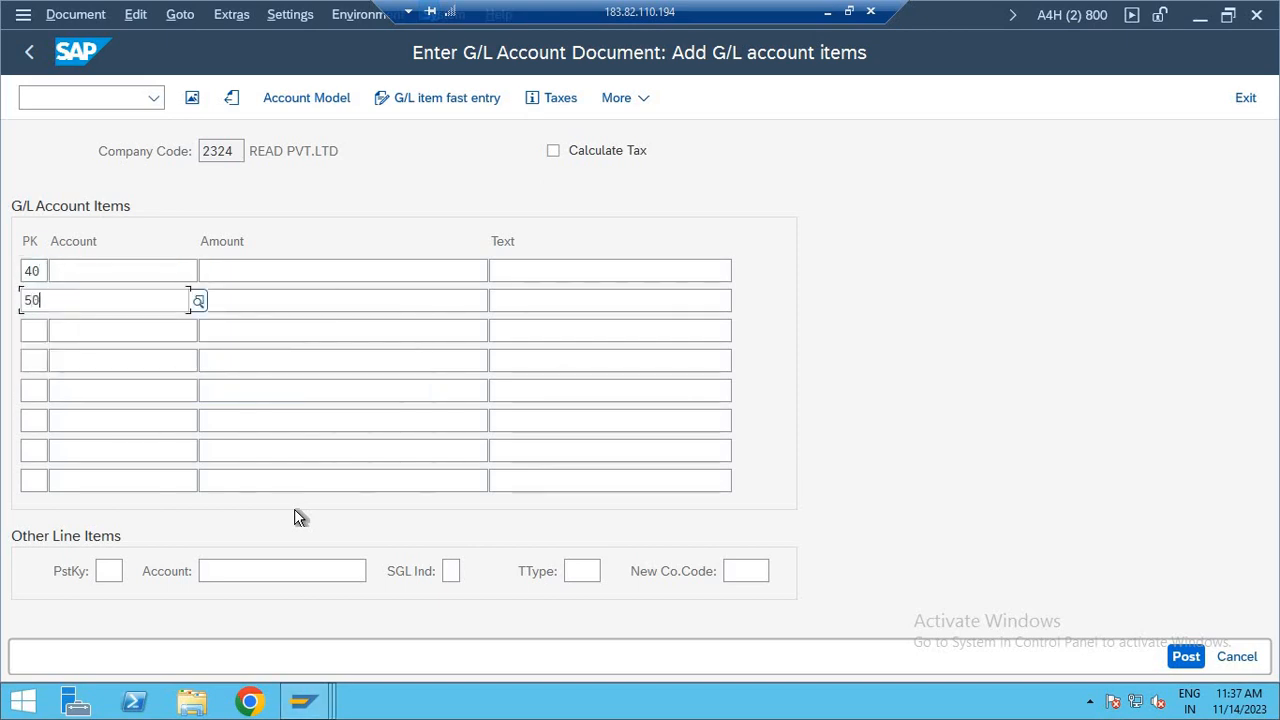
left_click(189, 414)
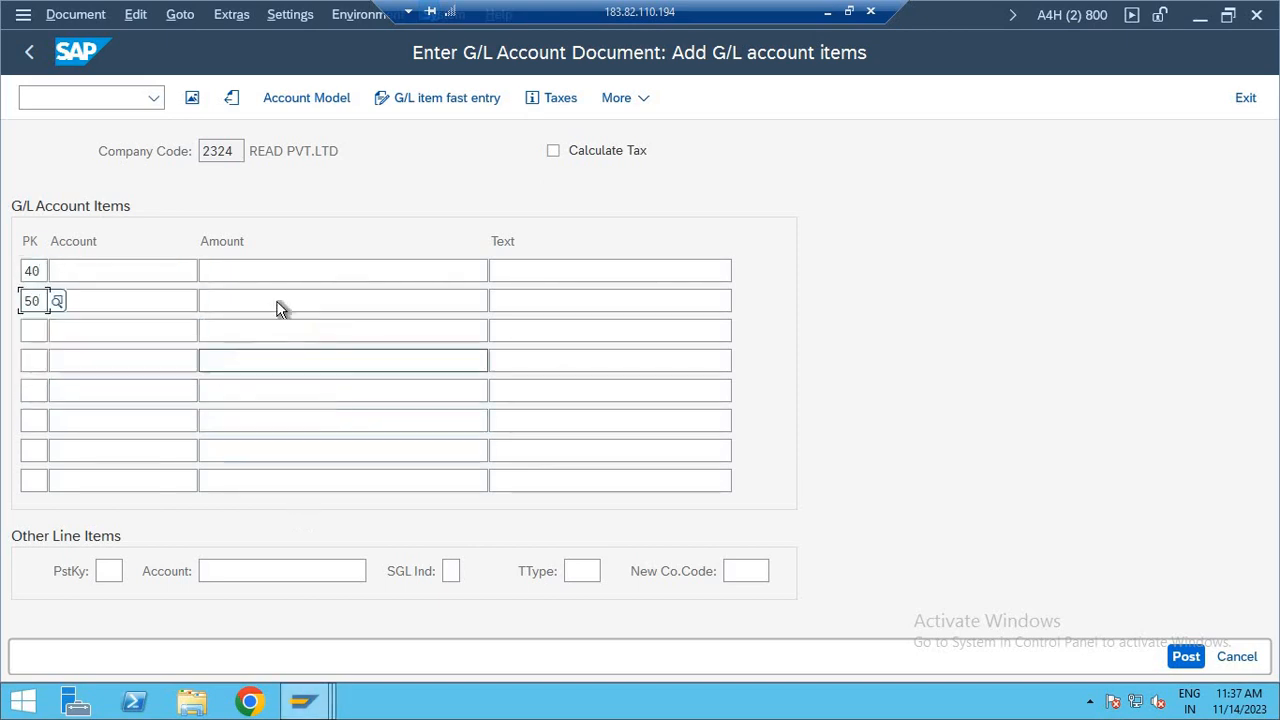
- Look up and assign G/L account 506 to the first row
left_click(280, 272)
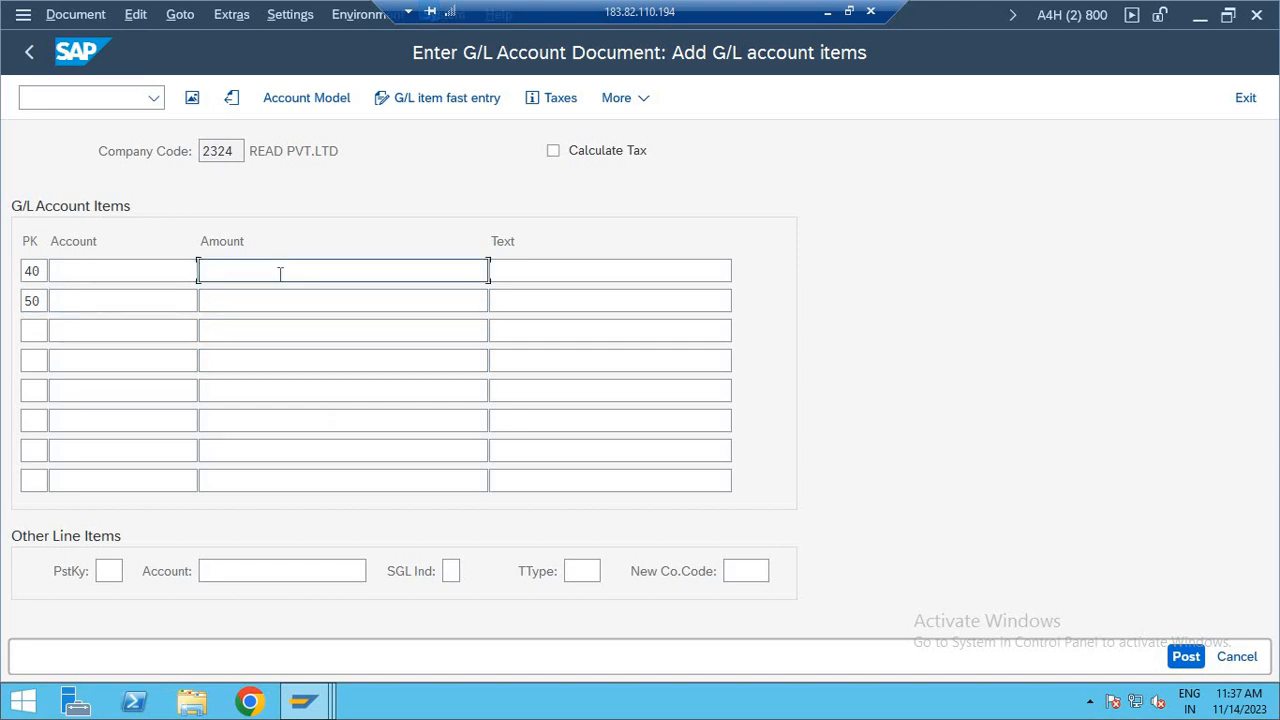
left_click(166, 277)
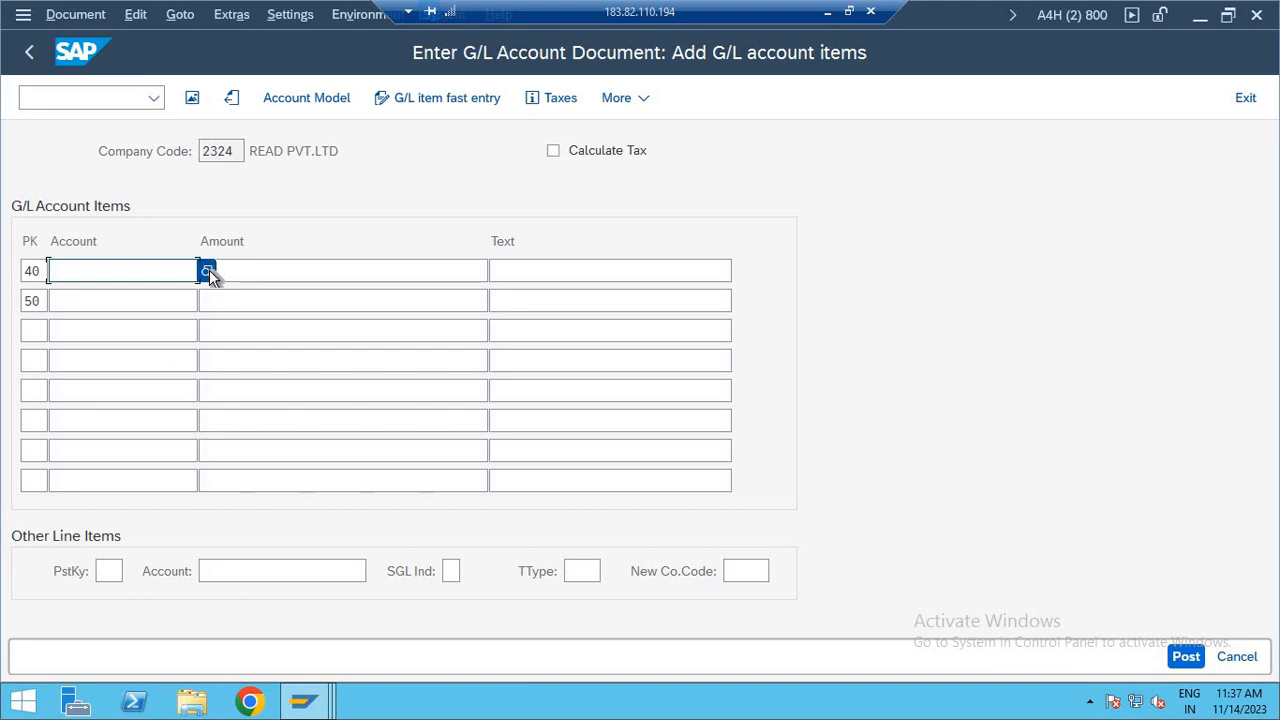
left_click(208, 272)
key("Return")
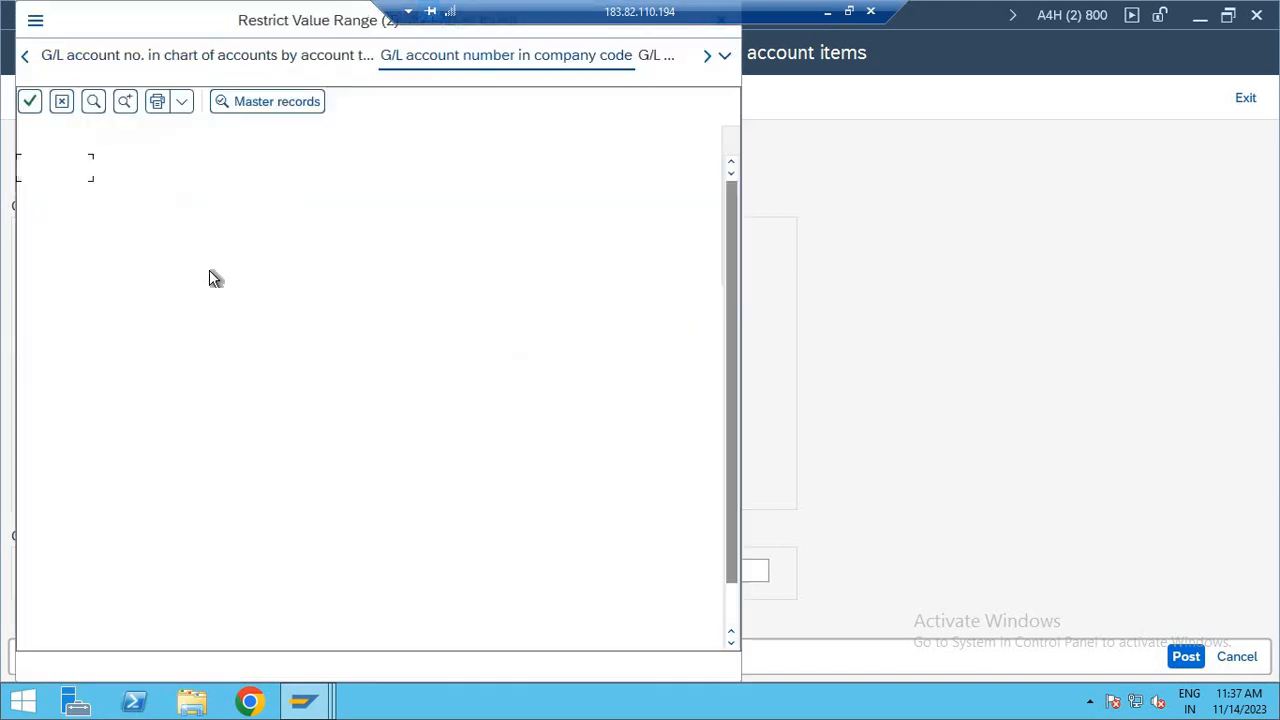
key("Down")
key("Down")
key("Down")
key("Down")
key("Down")
key("Down")
key("Down")
key("Down")
key("Down")
key("Down")
key("Down")
key("Down")
key("Down")
key("Down")
key("Down")
key("Down")
key("Down")
key("Down")
key("Down")
key("Down")
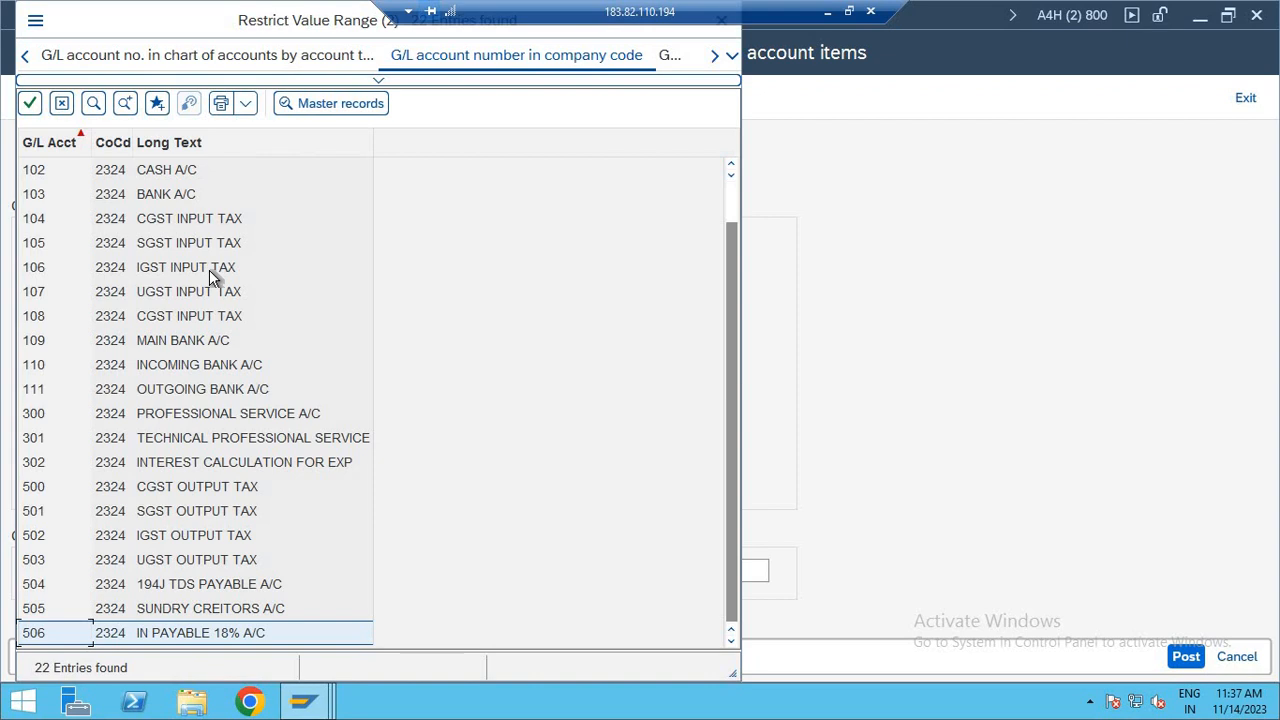
key("Return")
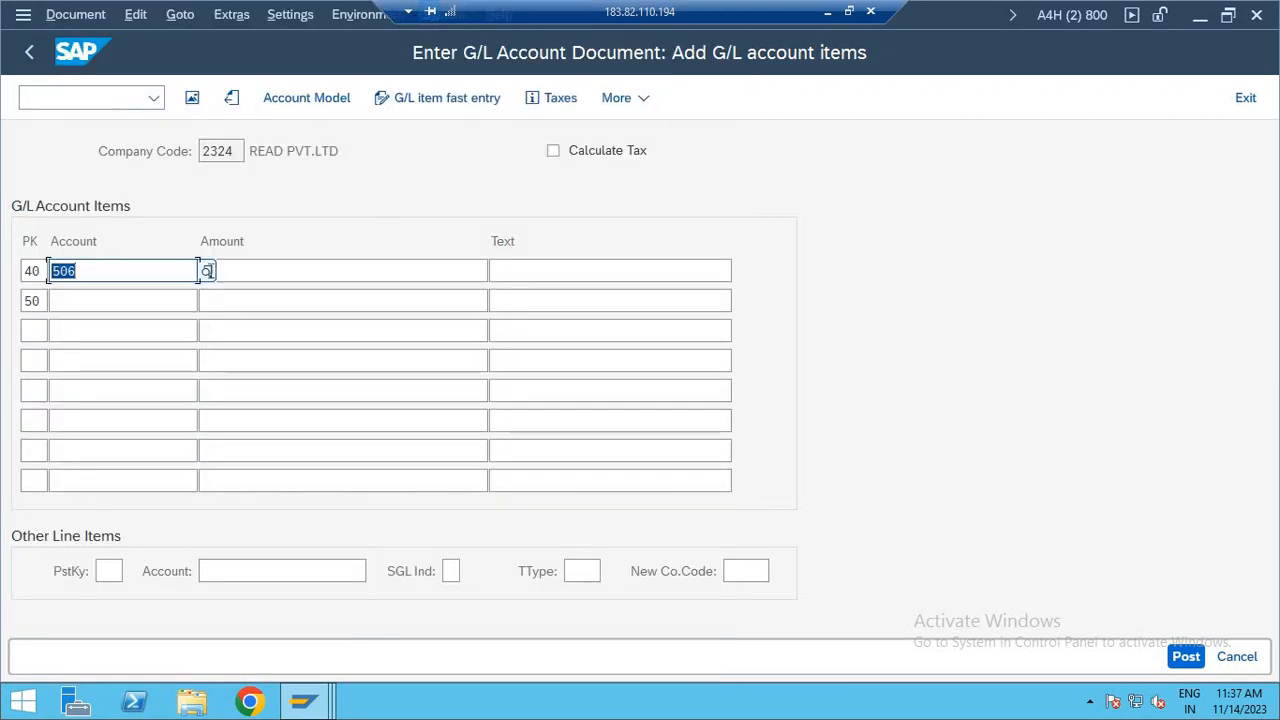
- Look up and assign G/L account 103 BANK A/C to the second row
left_click(156, 285)
left_click(207, 306)
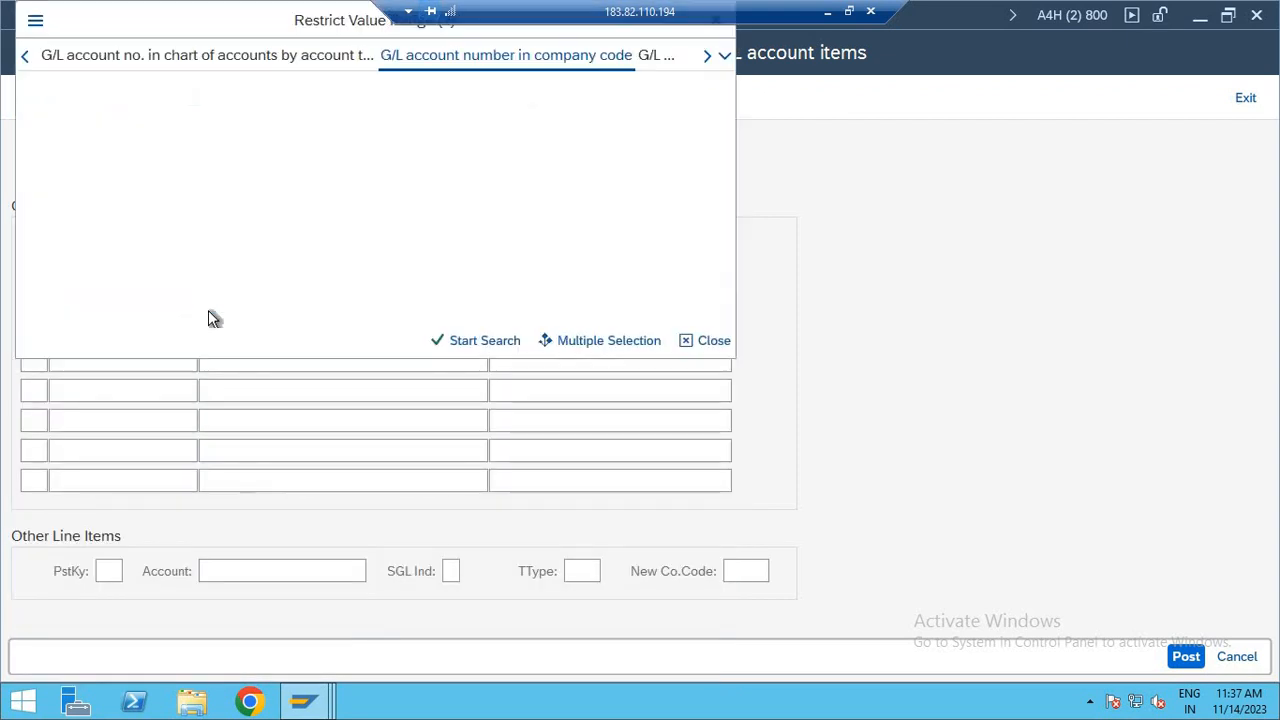
key("Return")
key("Down")
key("Down")
key("Down")
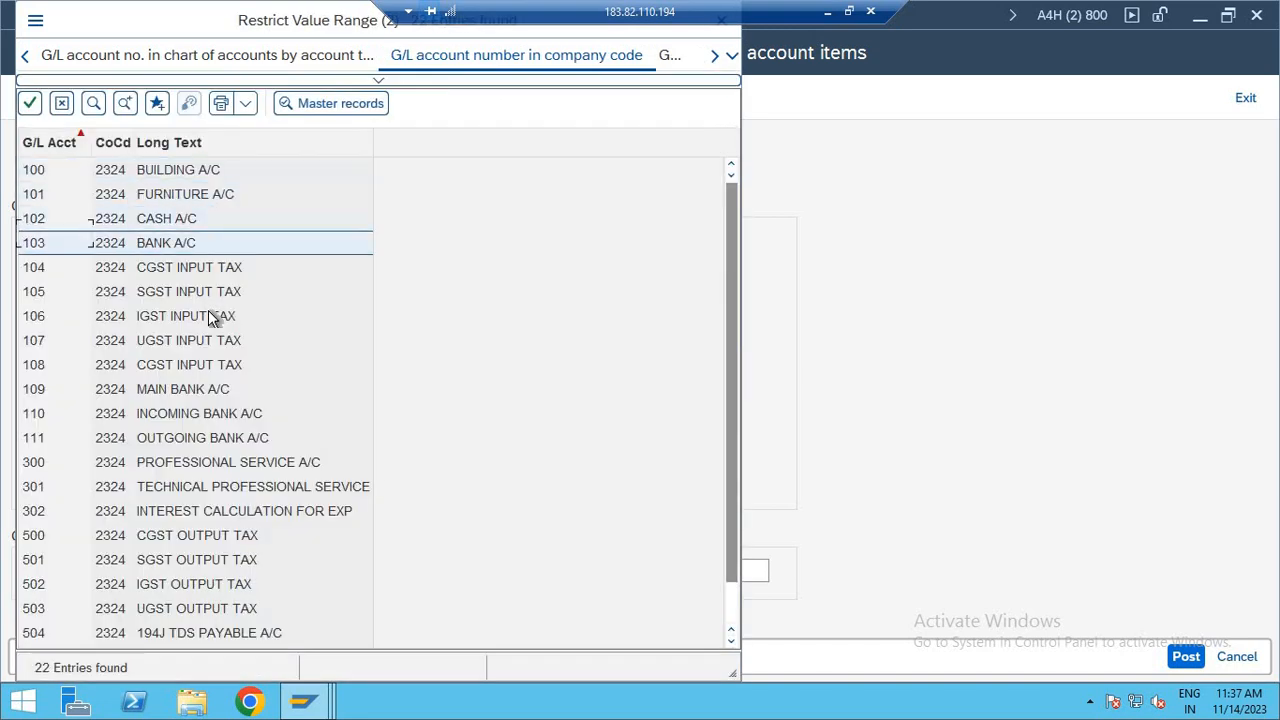
key("Return")
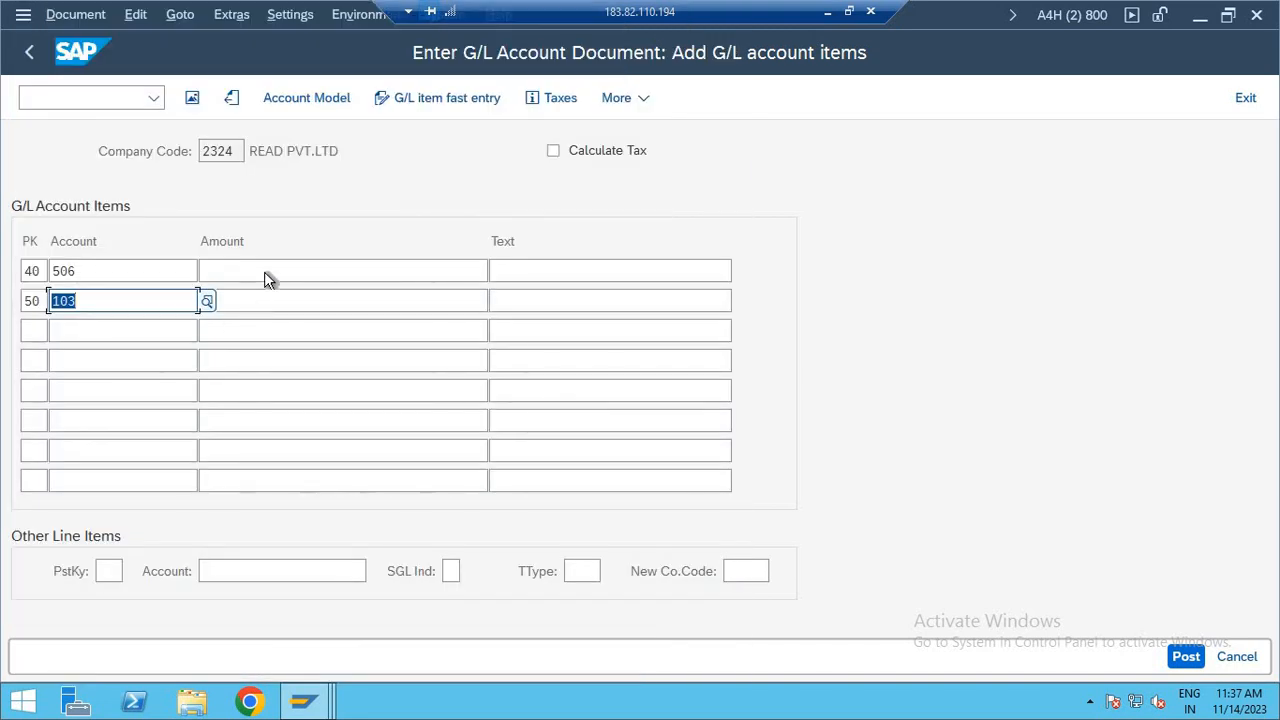
left_click(269, 269)
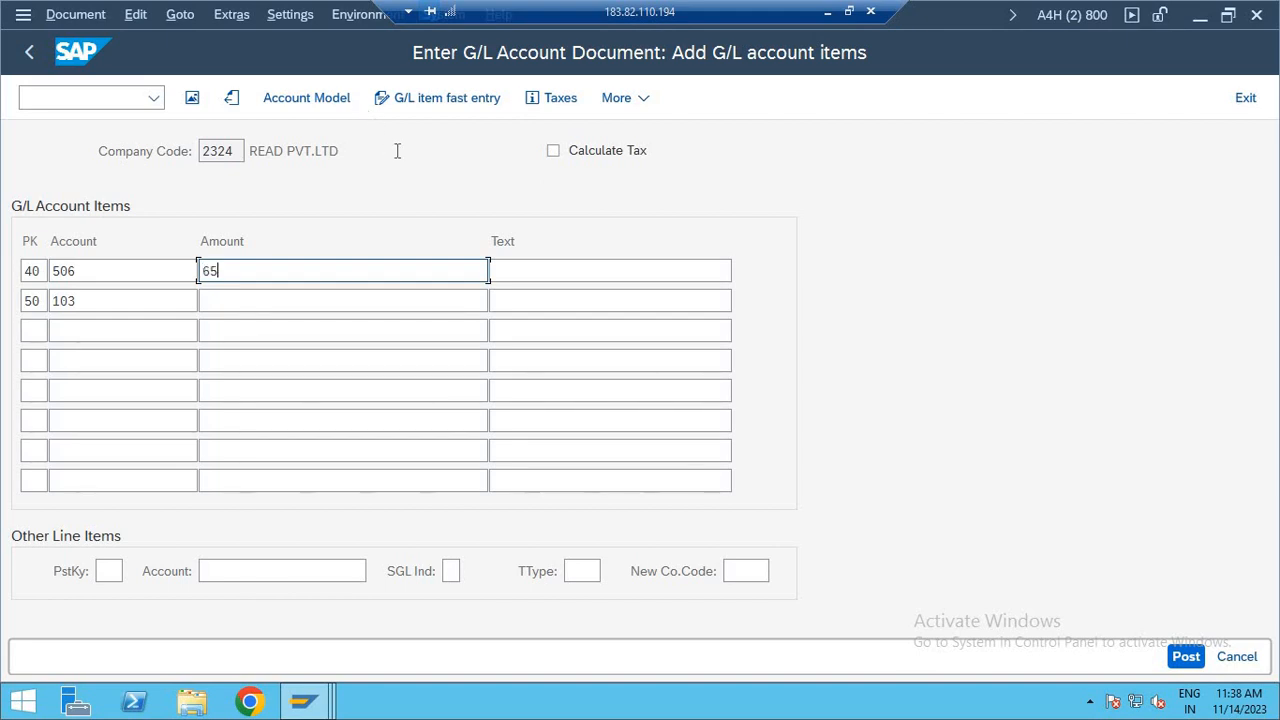
- Enter 6500 as the amount on both line items
type("00")
key("Down")
type("6")
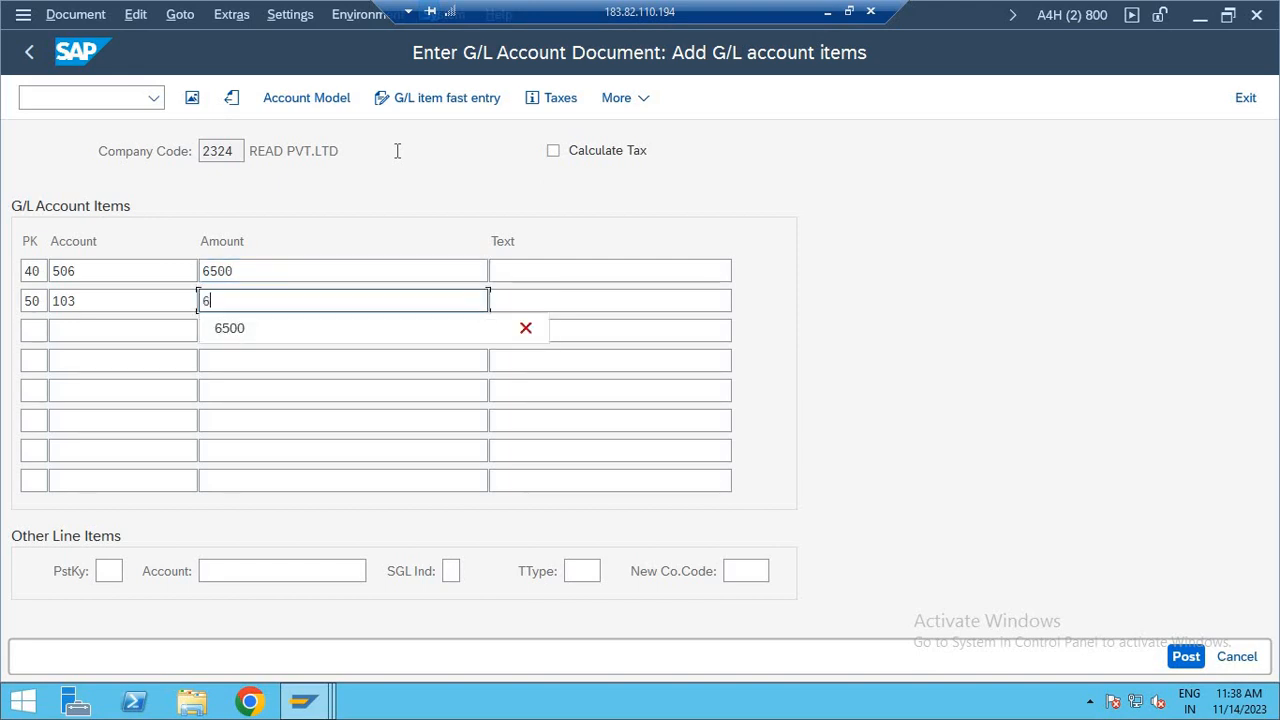
type("500")
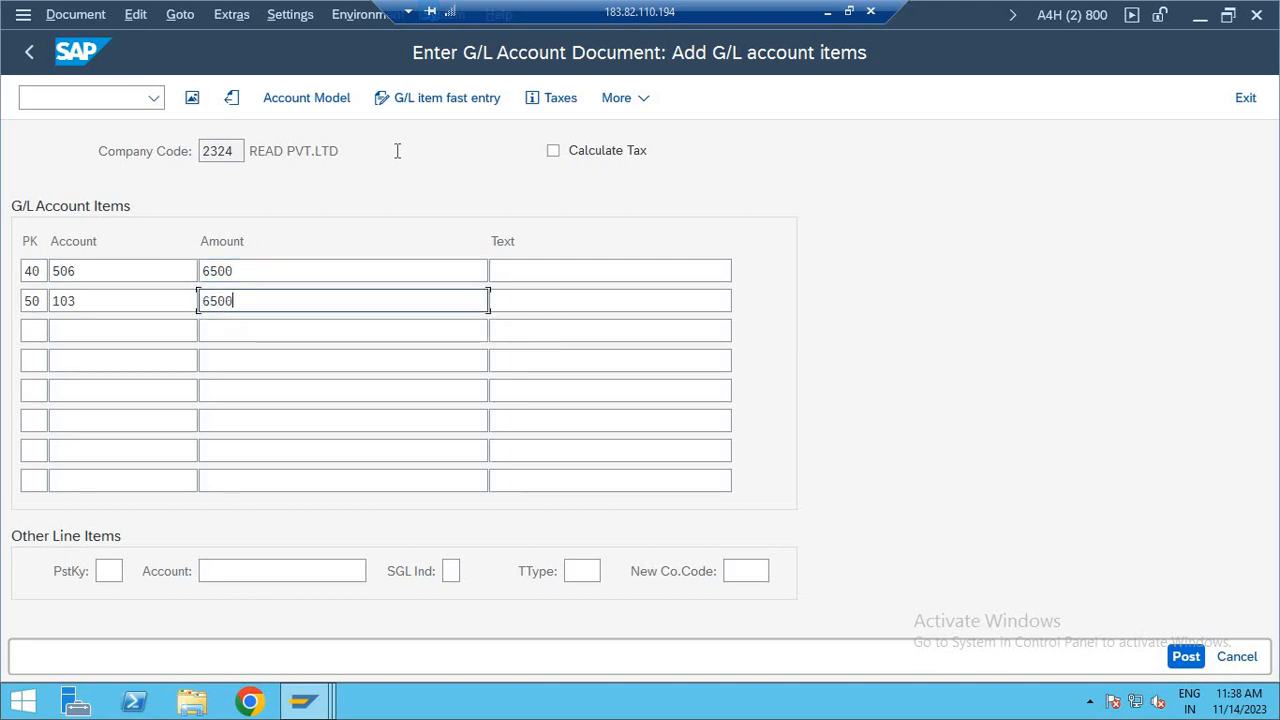
- Describe the first line item with the text 'INT PYABLE'
left_click(509, 268)
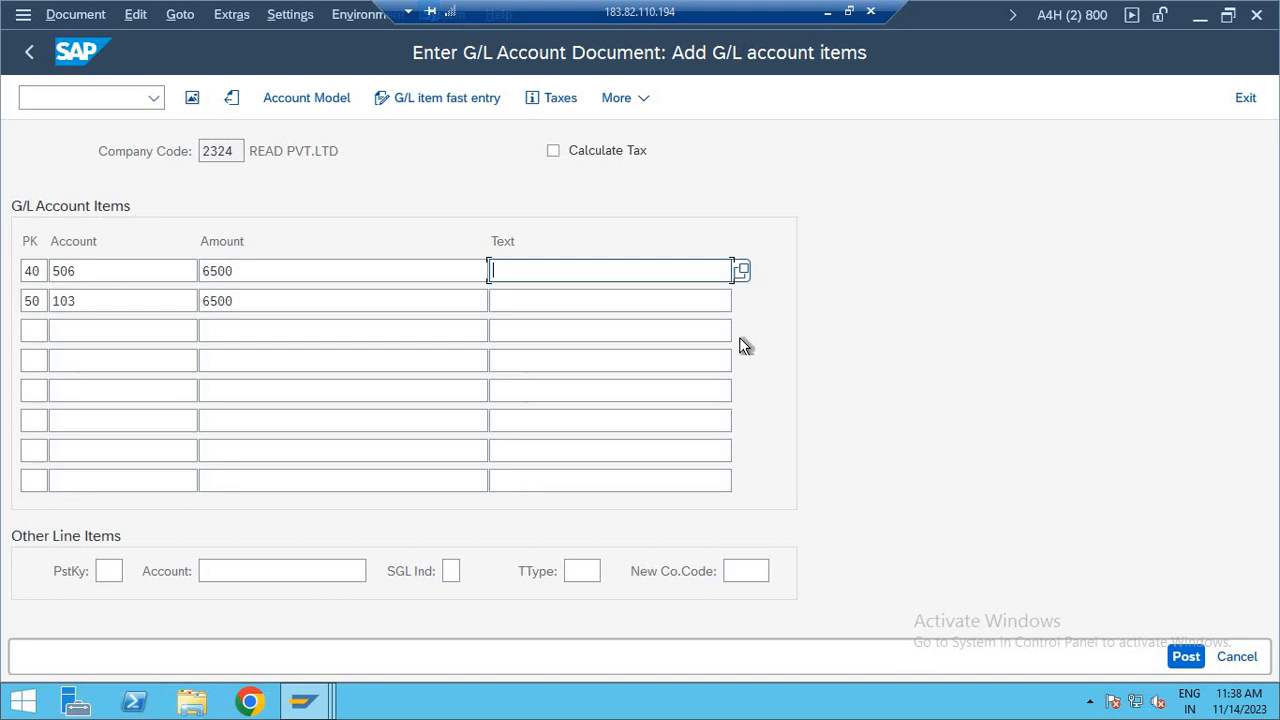
type("TE")
key("BackSpace")
key("BackSpace")
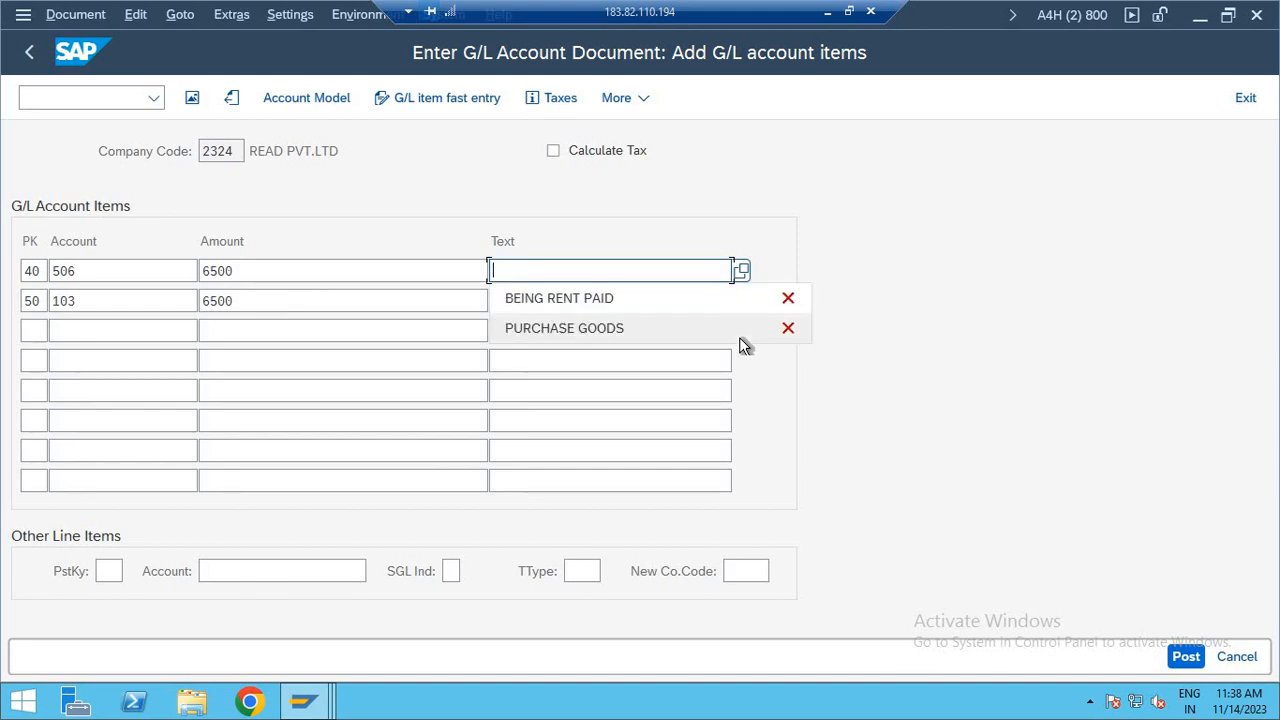
type("INT")
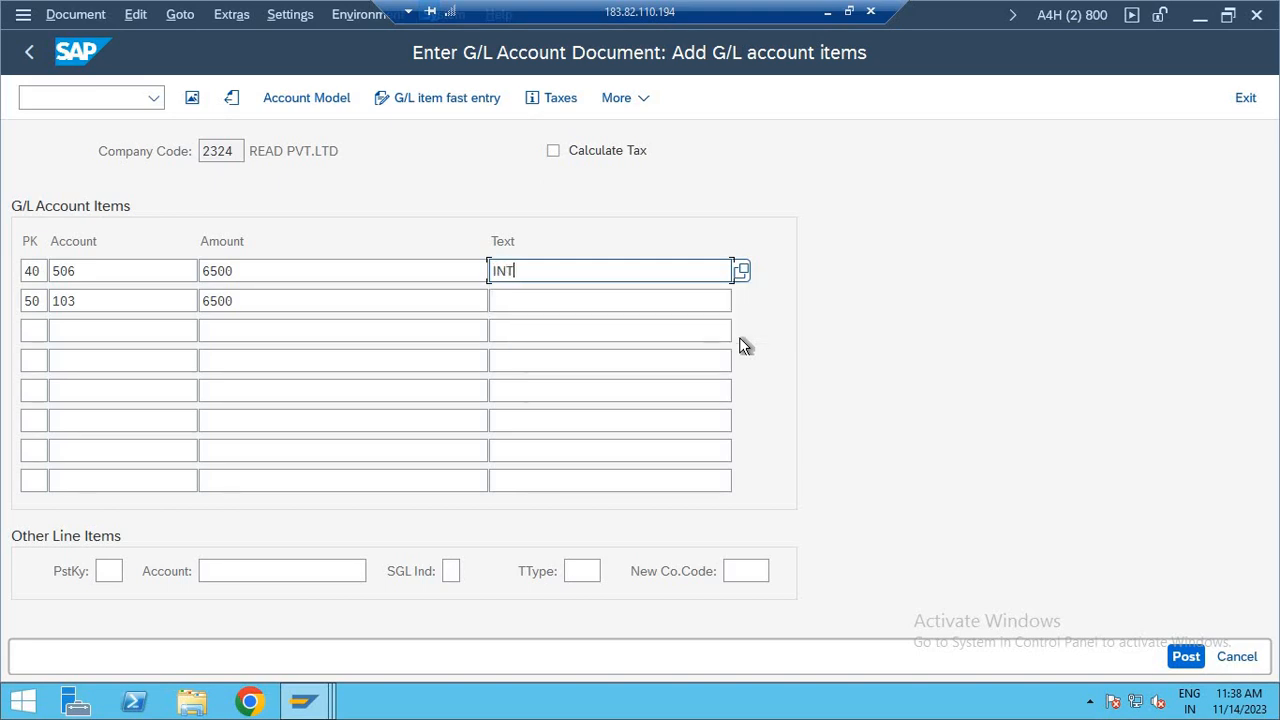
type(" PYABLE")
left_click(561, 302)
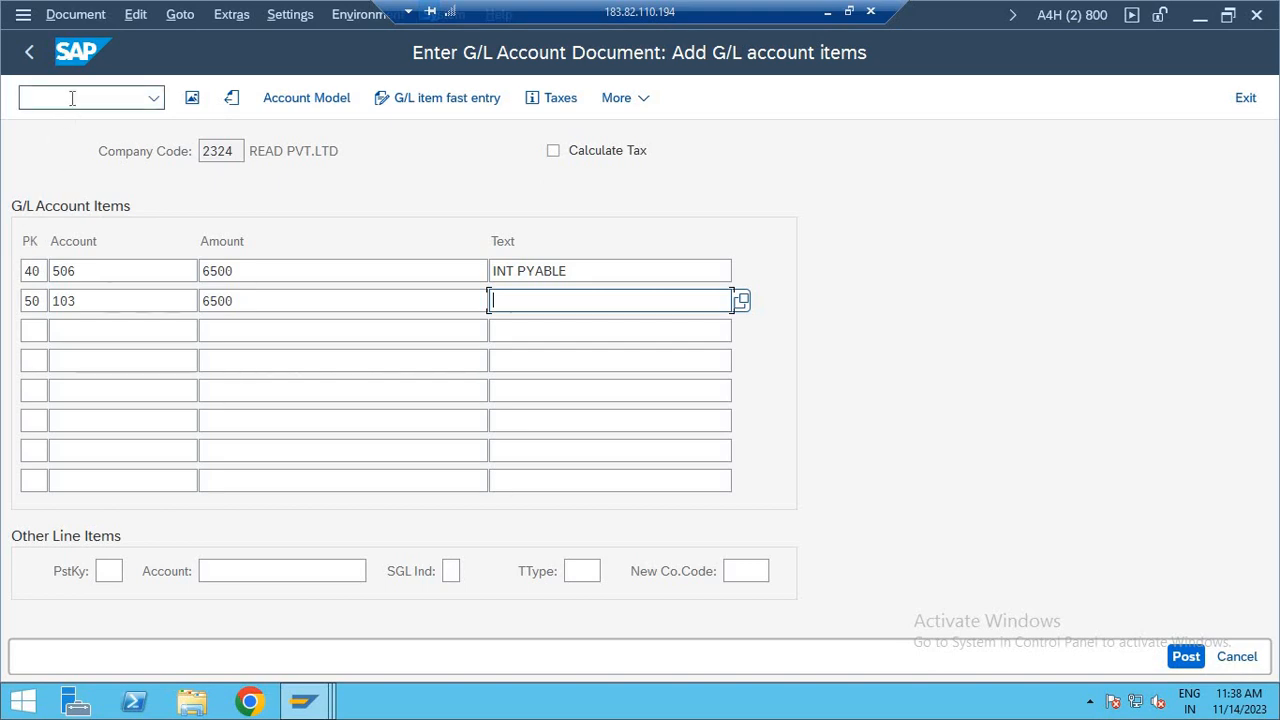
left_click(94, 14)
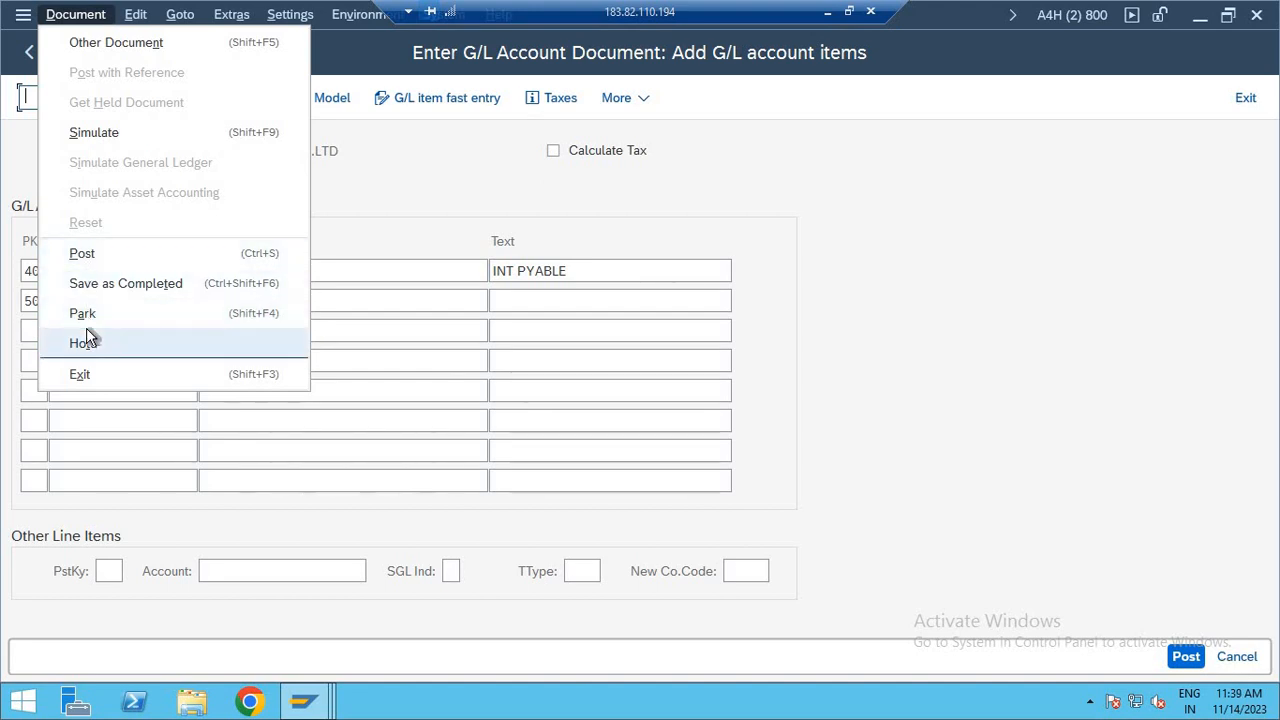
- Exit the document with /N and run O7E6 to list fast-entry screen variants
left_click(461, 220)
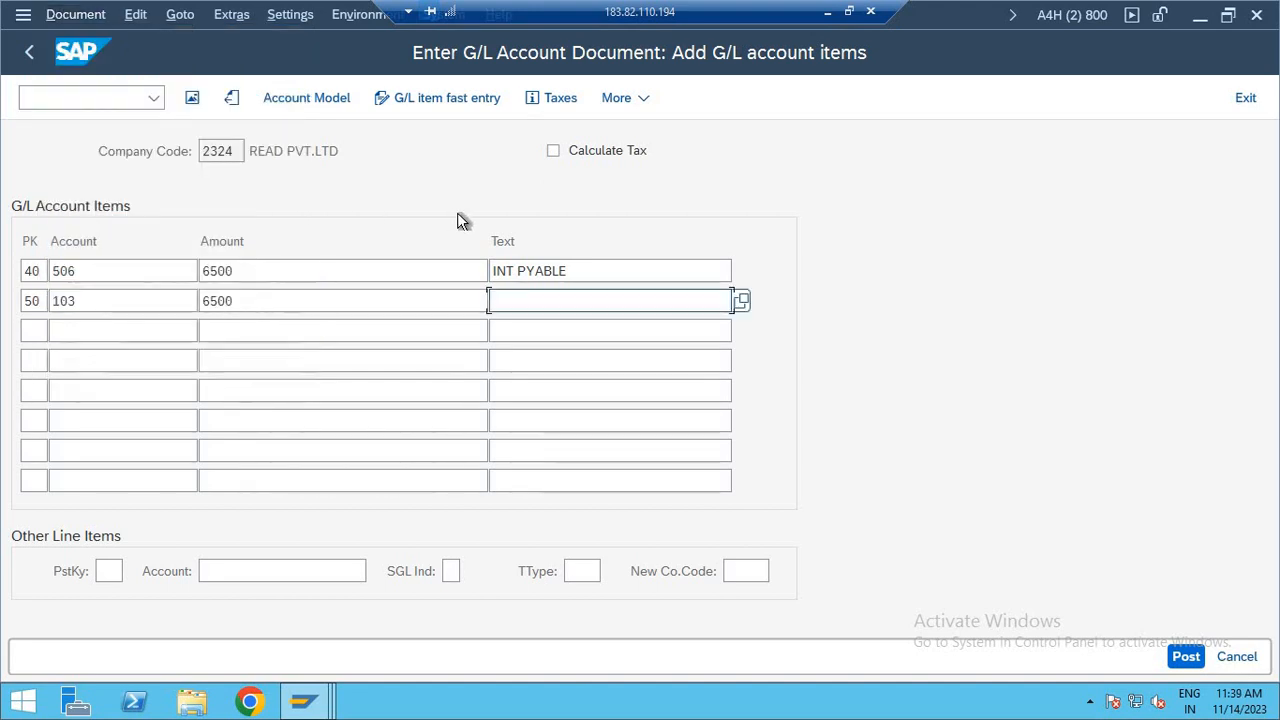
left_click(111, 100)
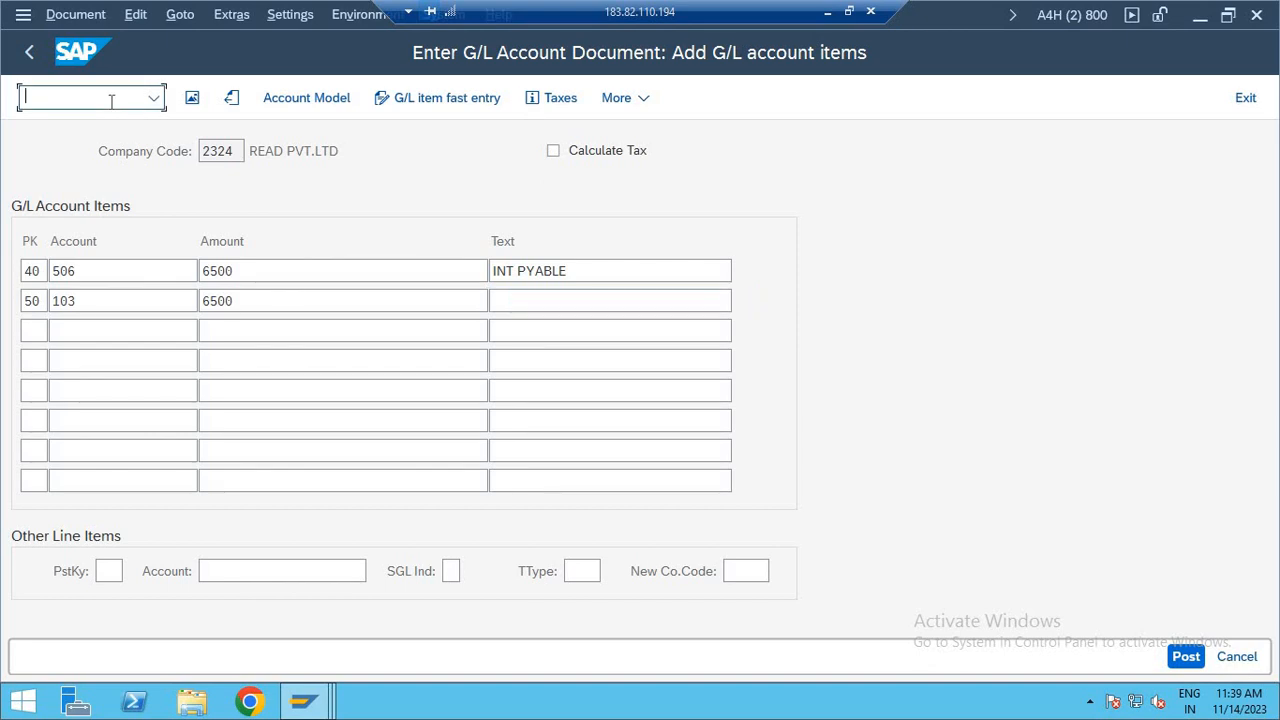
type("/N")
key("Return")
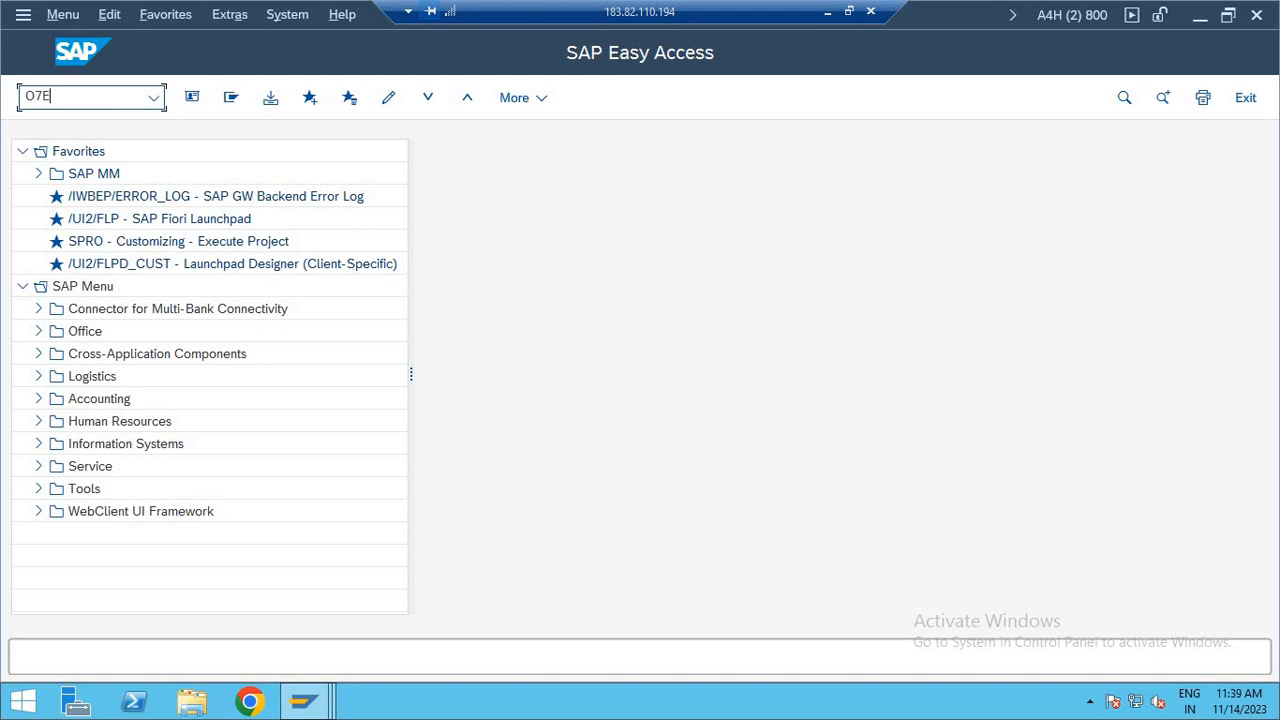
key("Return")
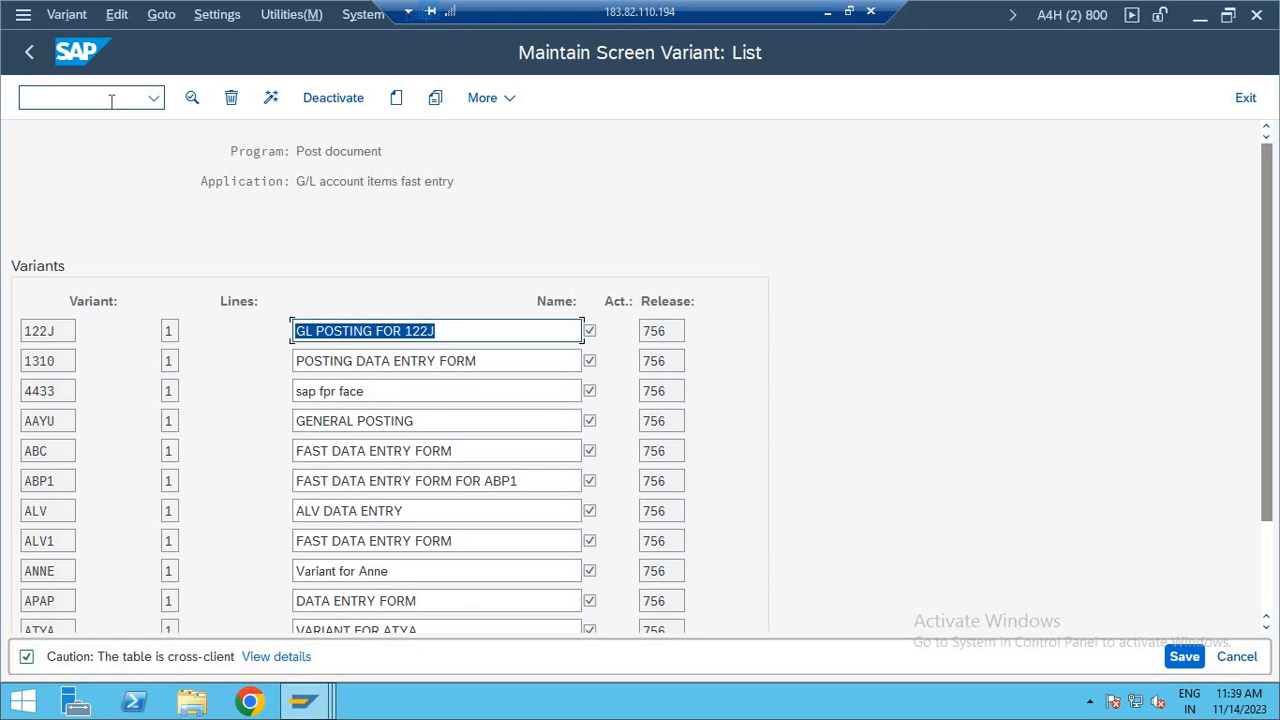
left_click(396, 97)
- Create screen variant 23245 named 'FOR INT PAYABLE'
type("2")
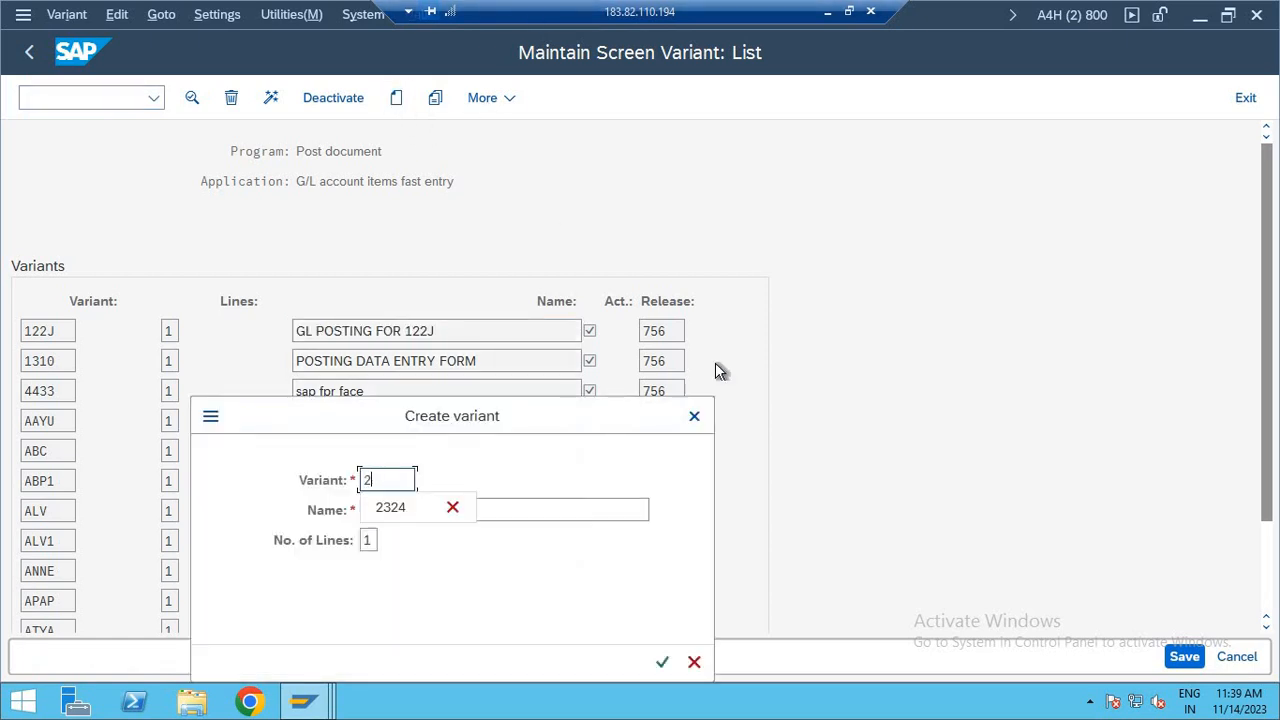
type("3245")
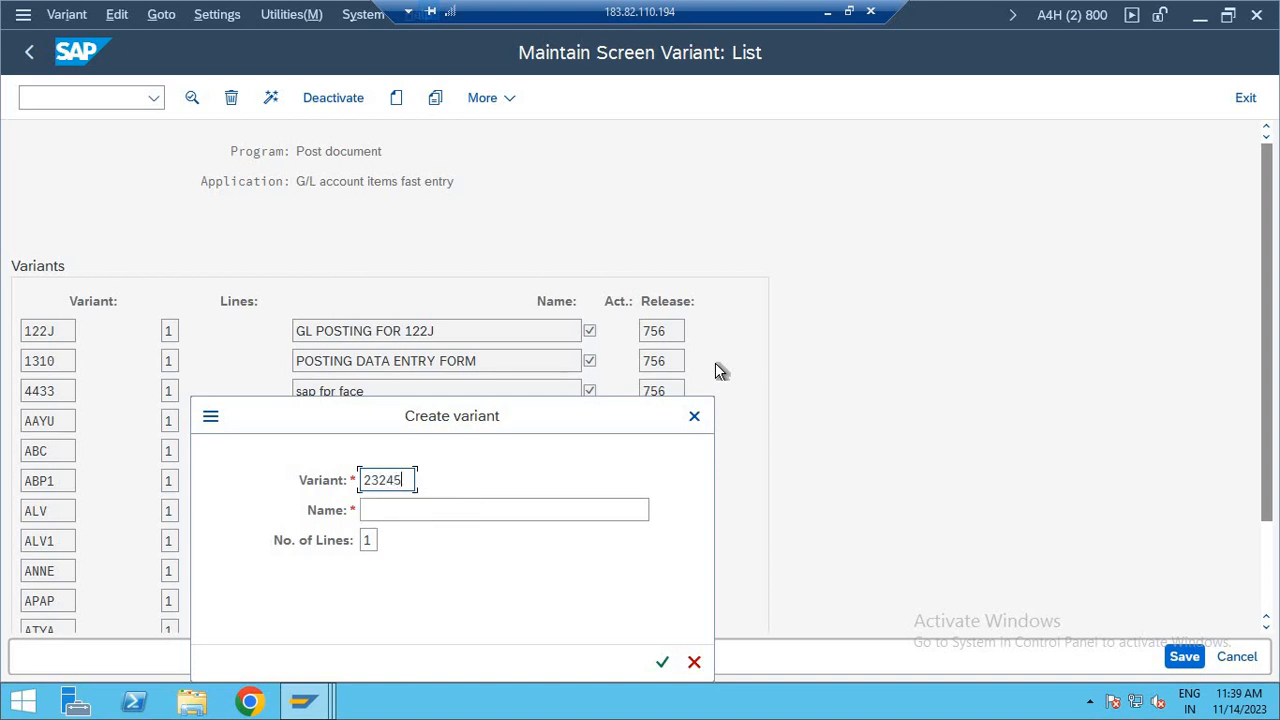
key("Tab")
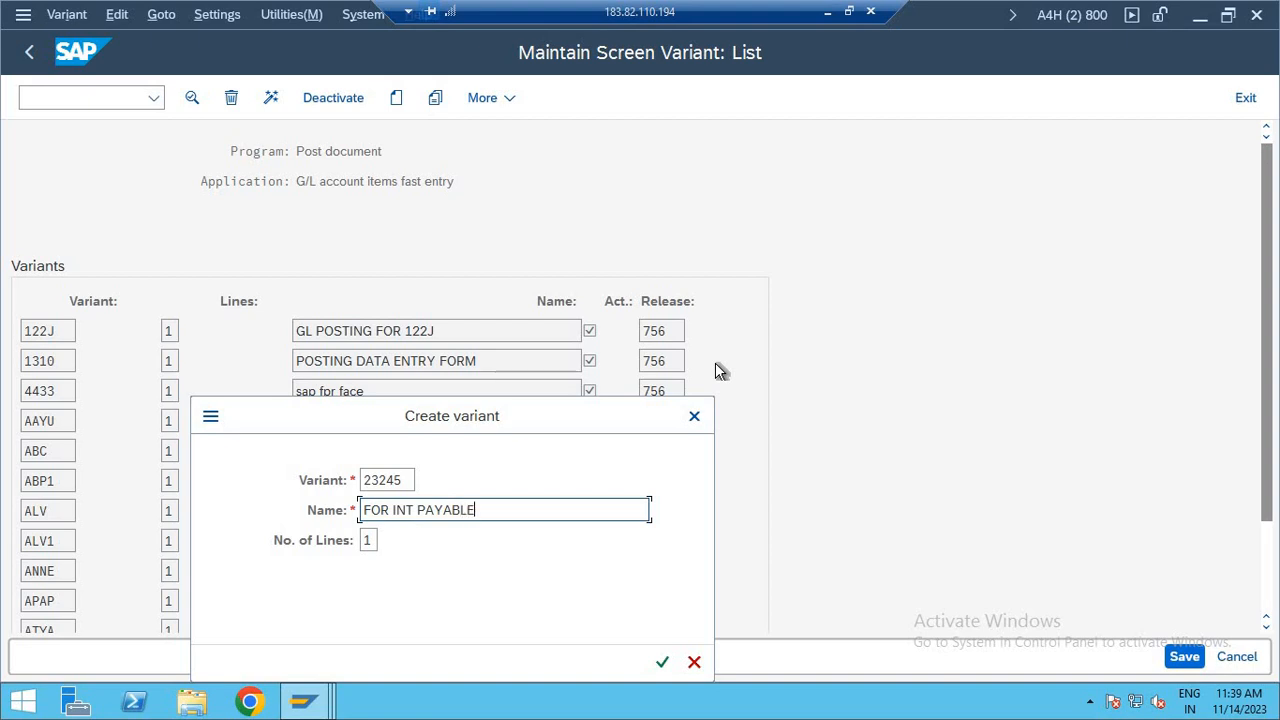
key("Return")
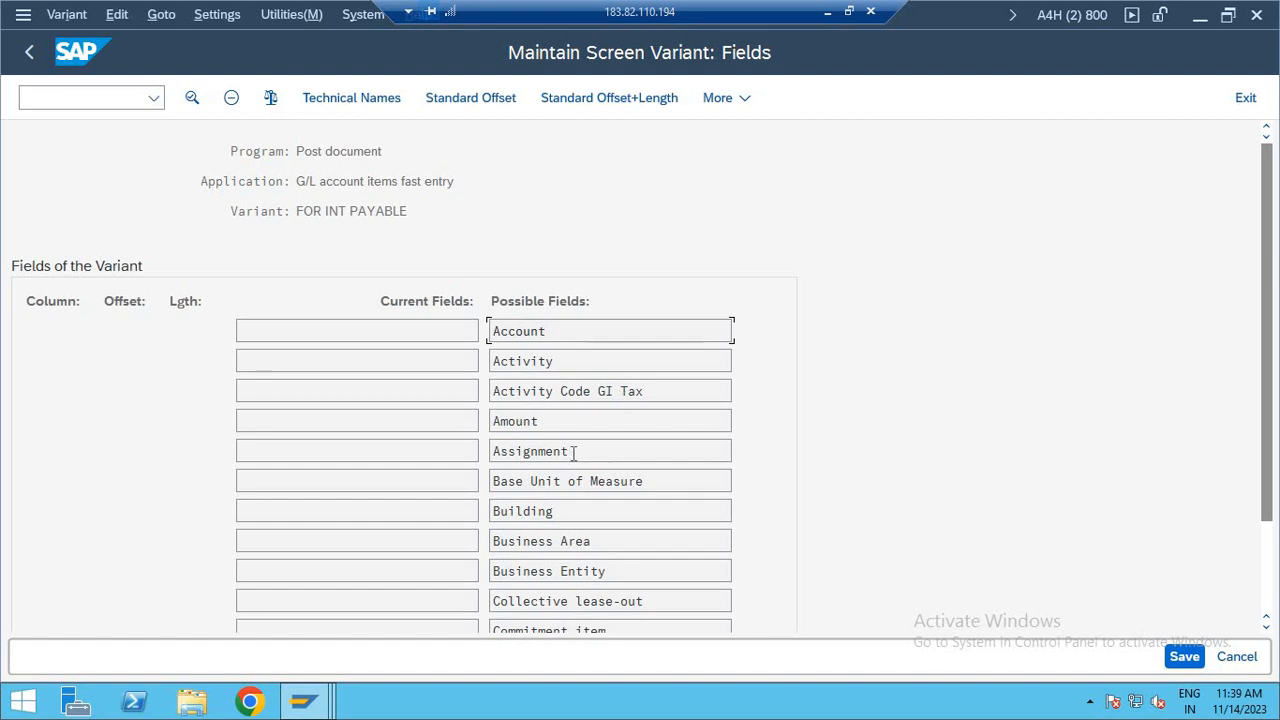
- Add Funds Center (16), Posting Key (2), Account (15) and Amount (30) to the variant
key("Page_Down")
double_click(609, 425)
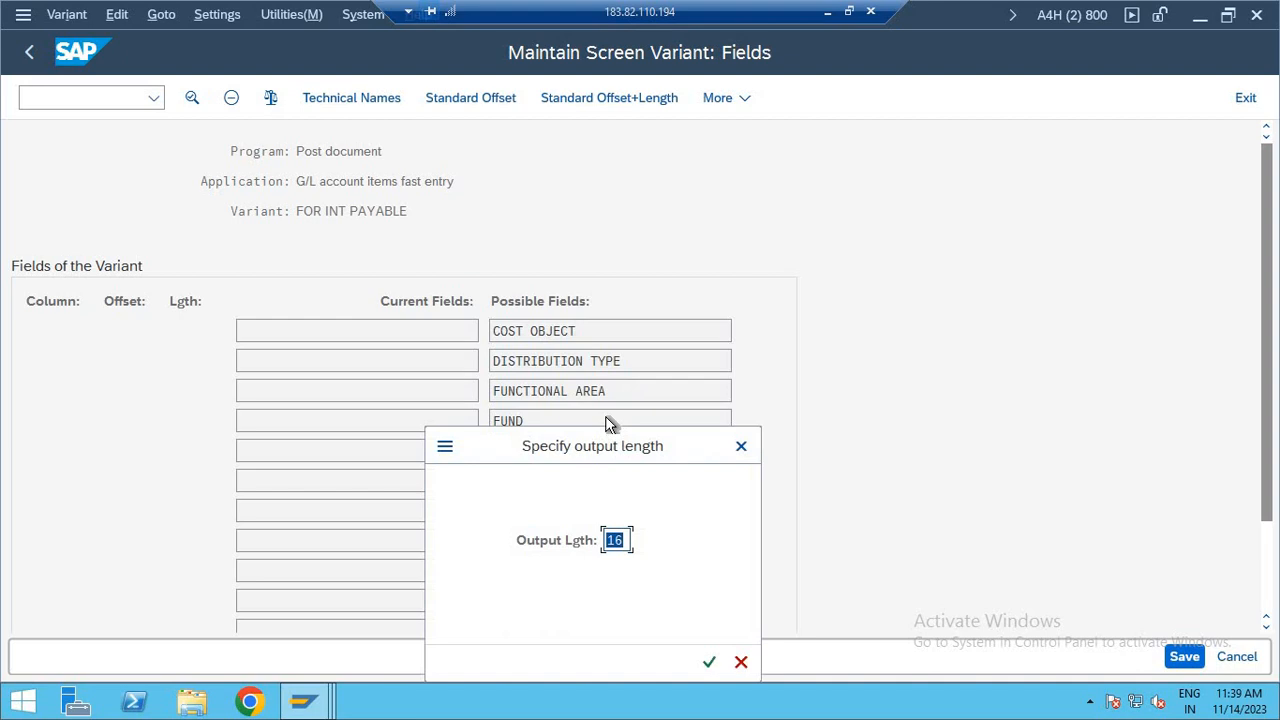
left_click(741, 448)
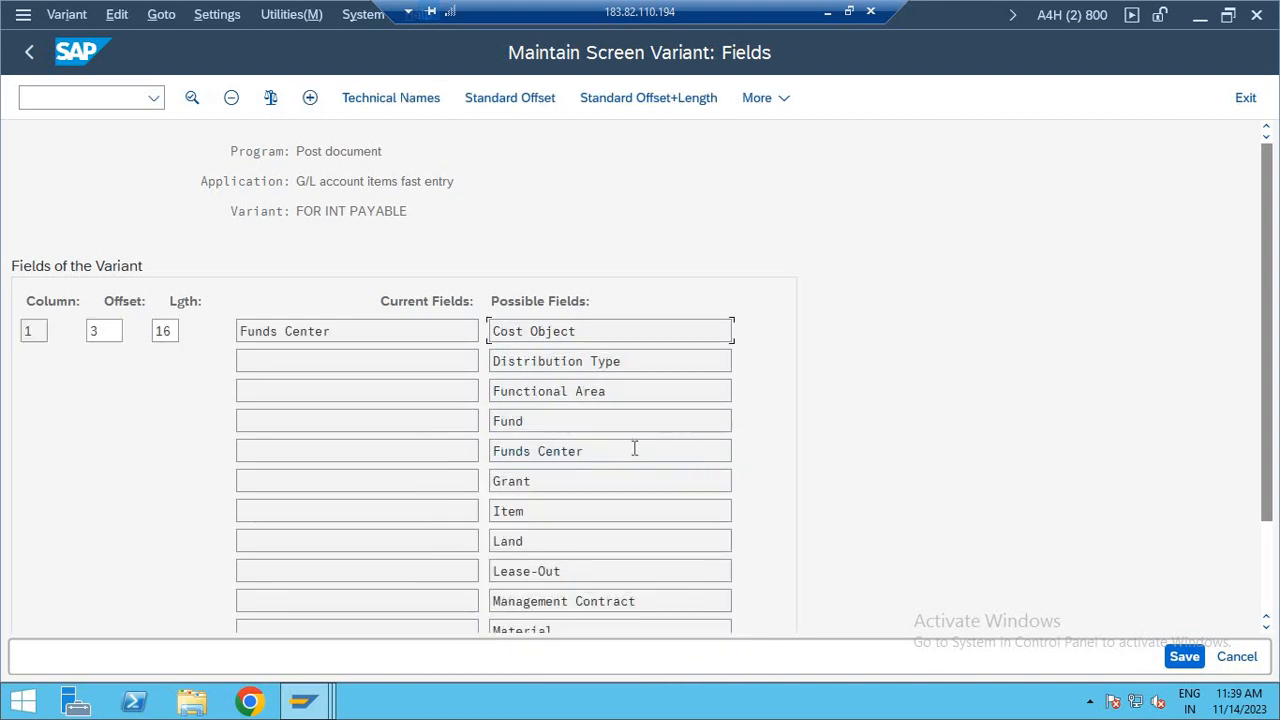
key("Page_Down")
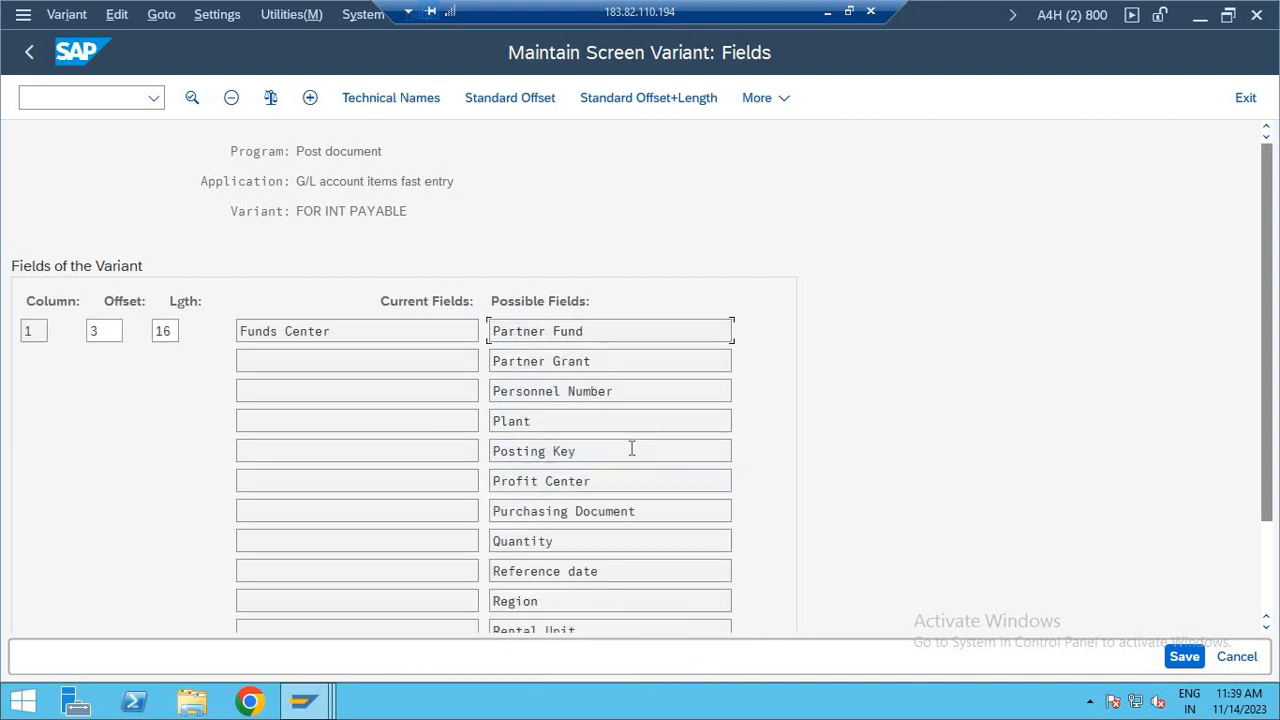
double_click(590, 453)
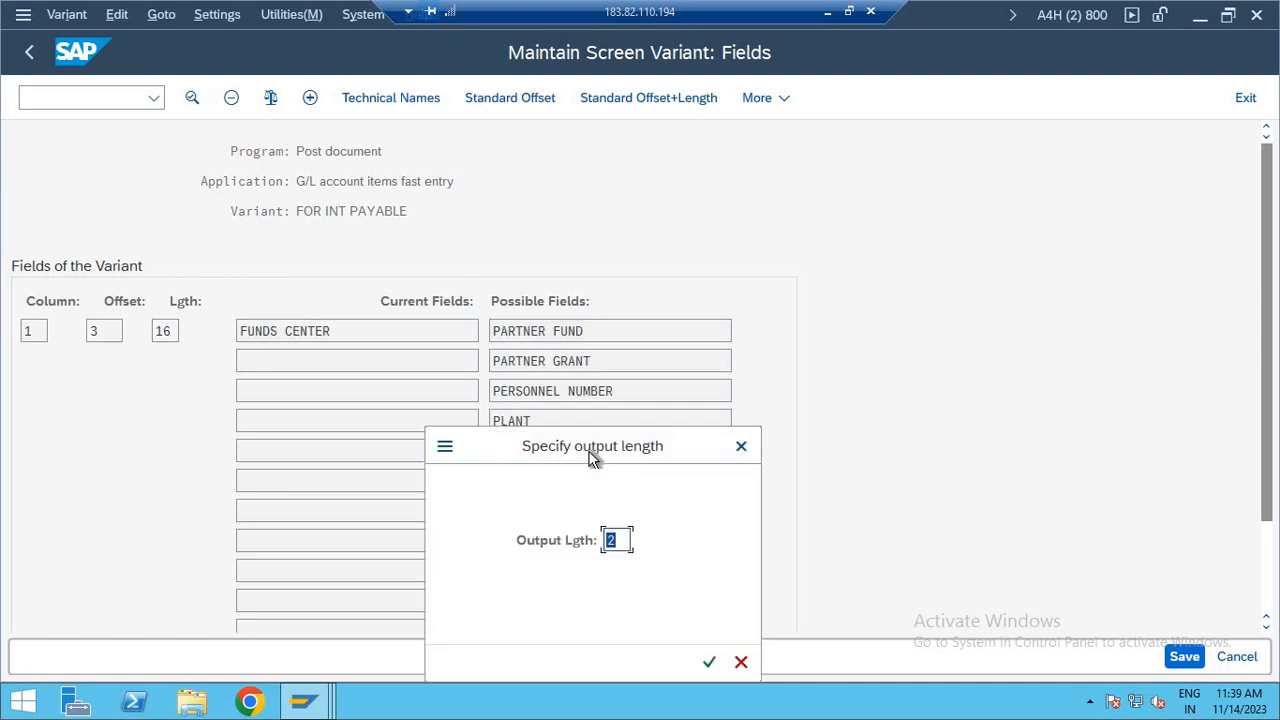
key("Return")
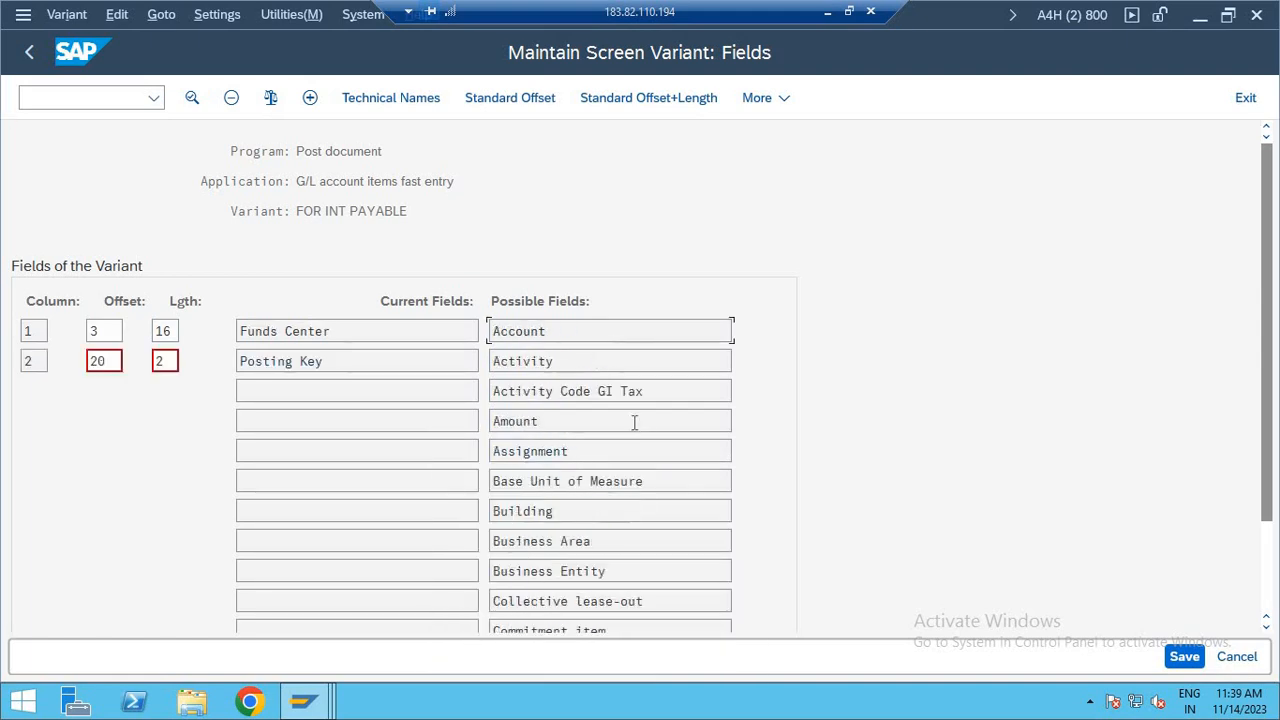
double_click(617, 343)
key("Return")
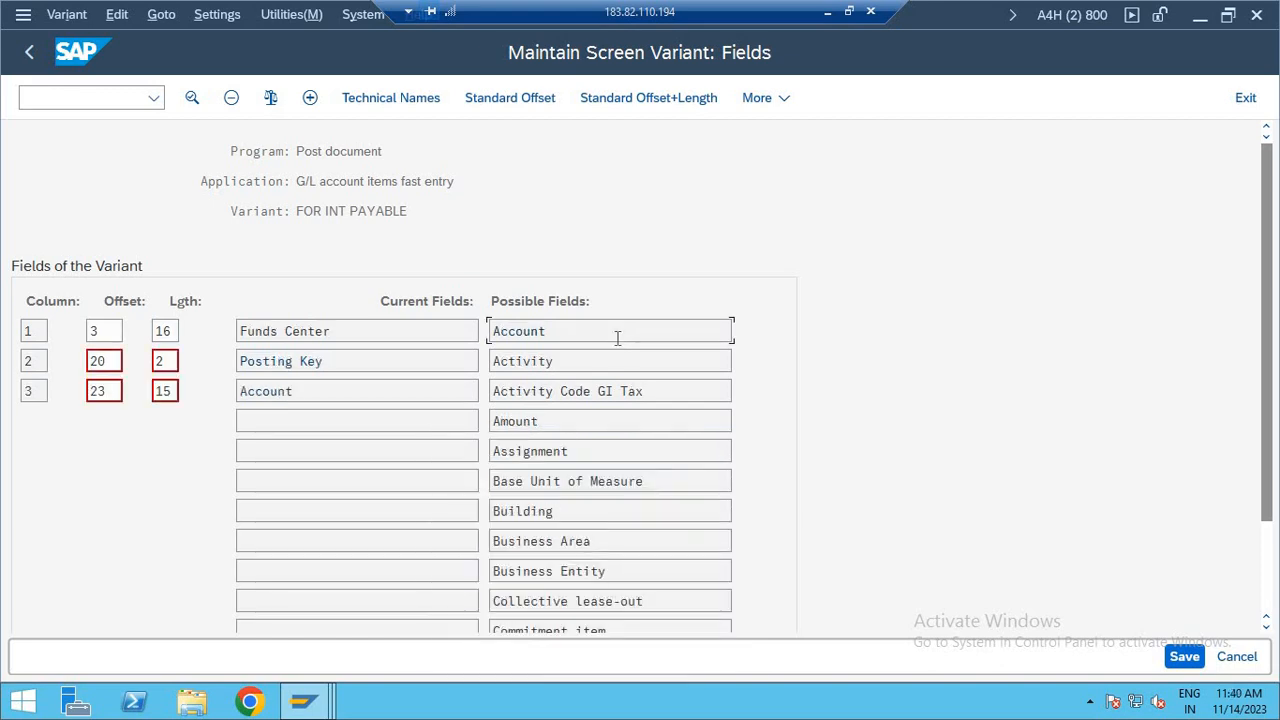
double_click(586, 422)
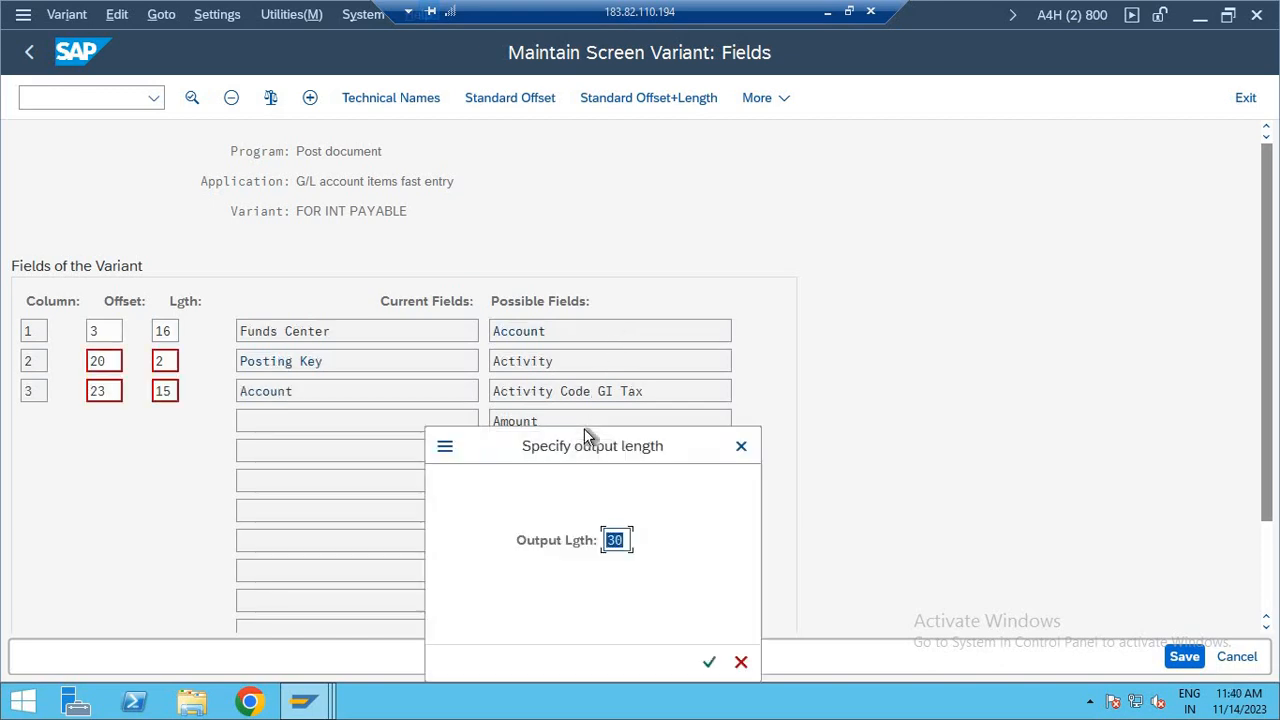
key("Return")
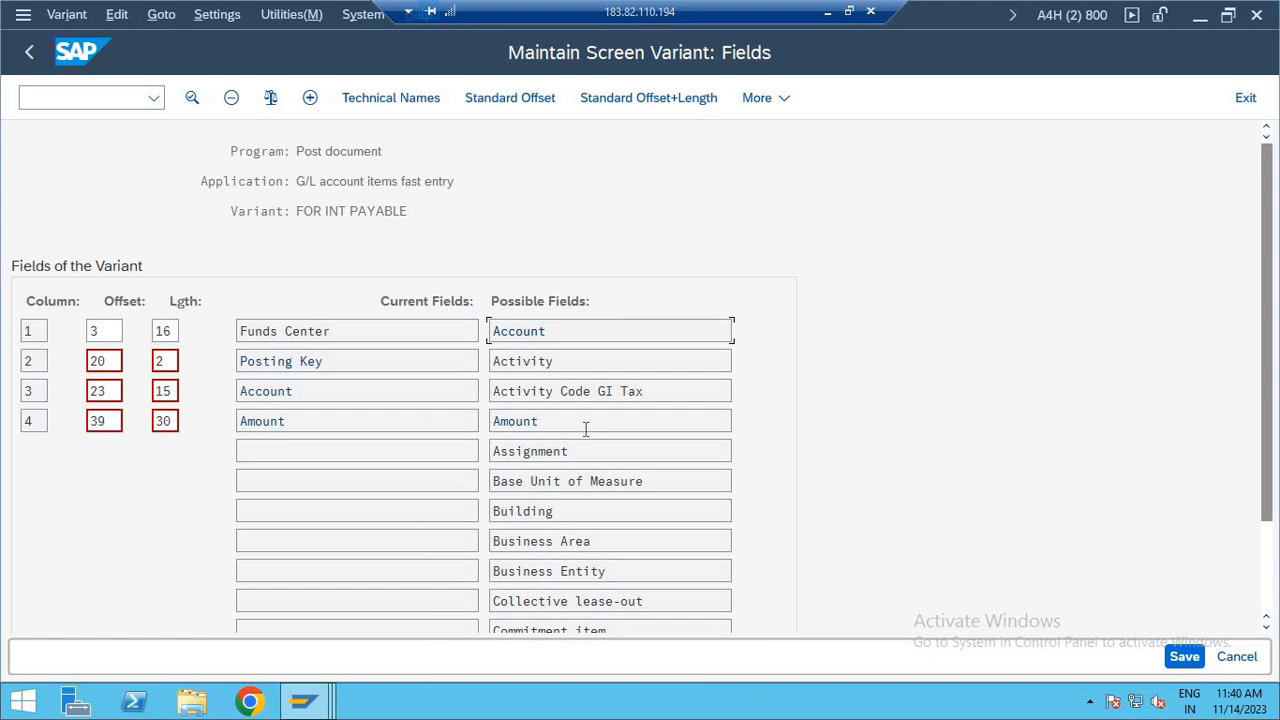
- Try adding the Text field at output length 25
scroll(586, 428, "down", 5)
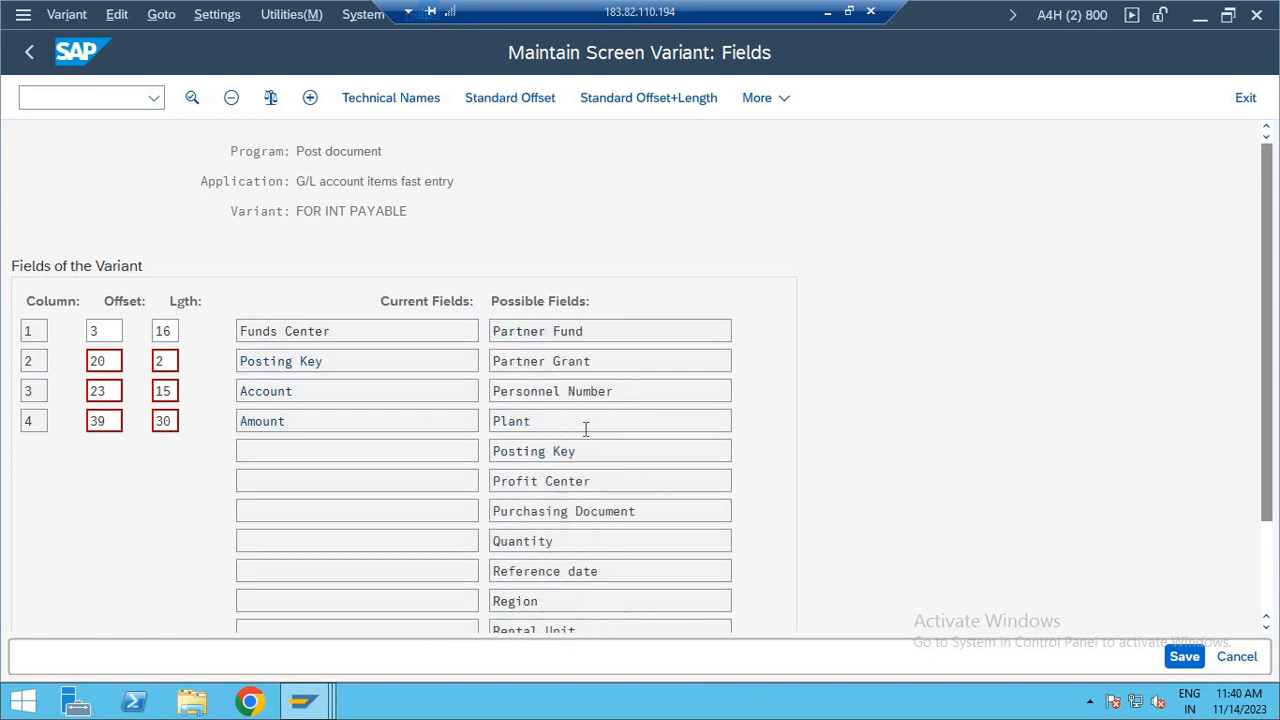
scroll(586, 428, "down", 5)
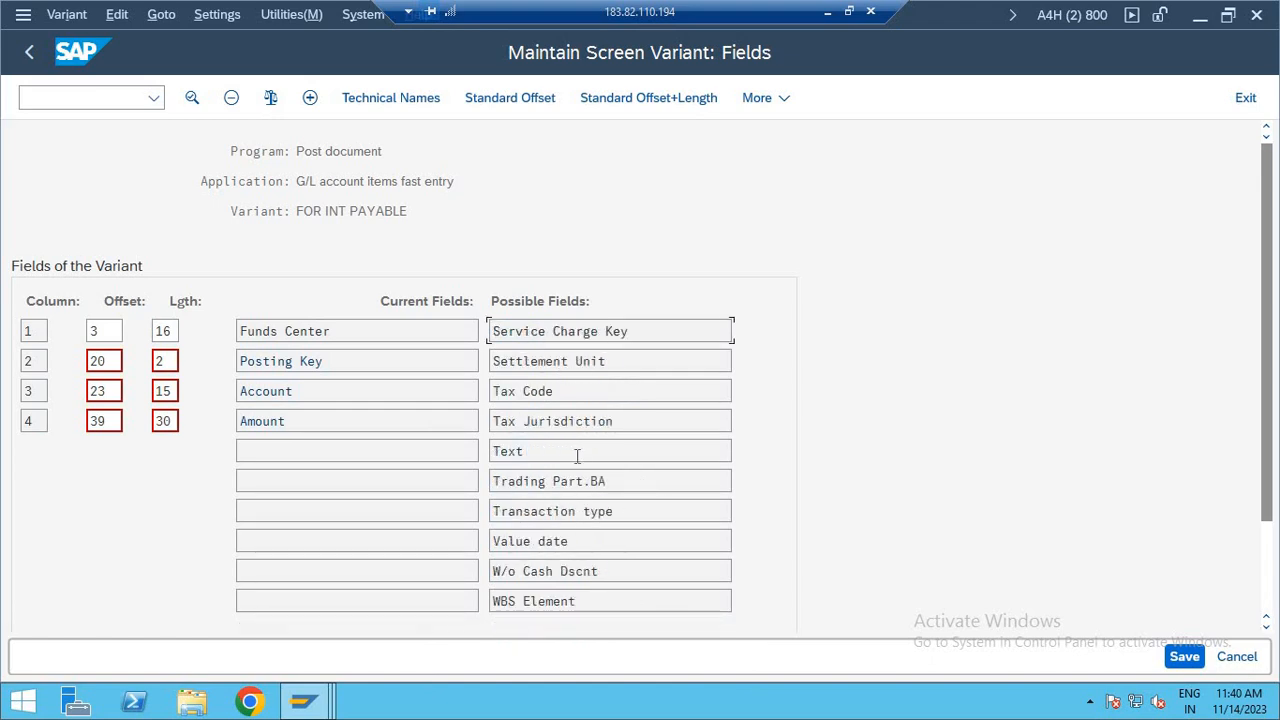
double_click(577, 455)
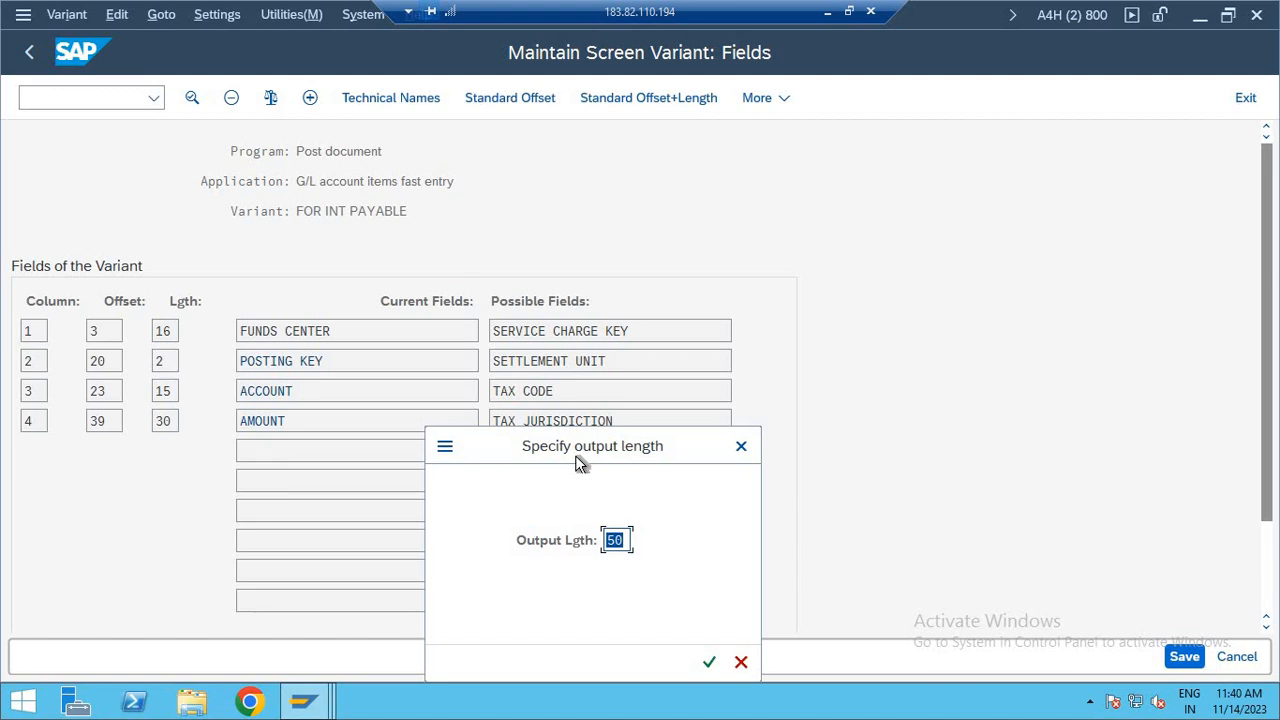
key("BackSpace")
type("25")
key("Return")
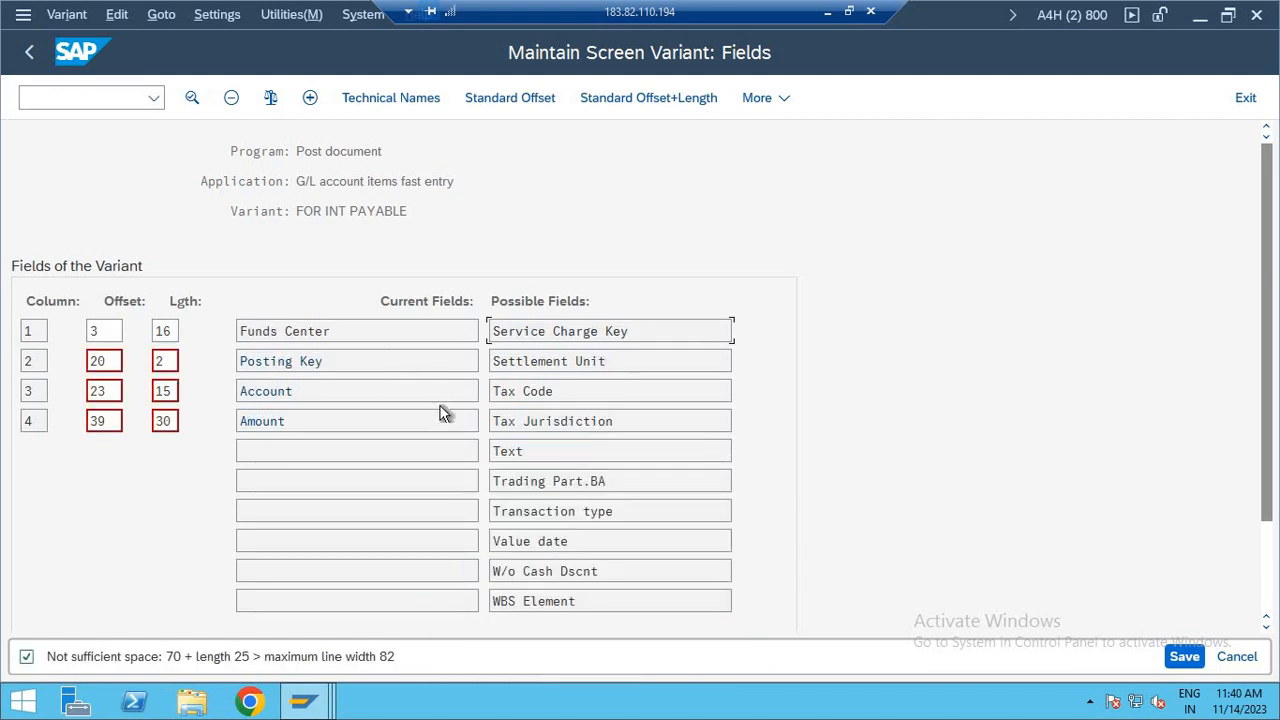
- Retry Text at lengths 20, 25, 50 and 14; each exceeds the 82-character line
left_click(571, 451)
double_click(571, 451)
type("2")
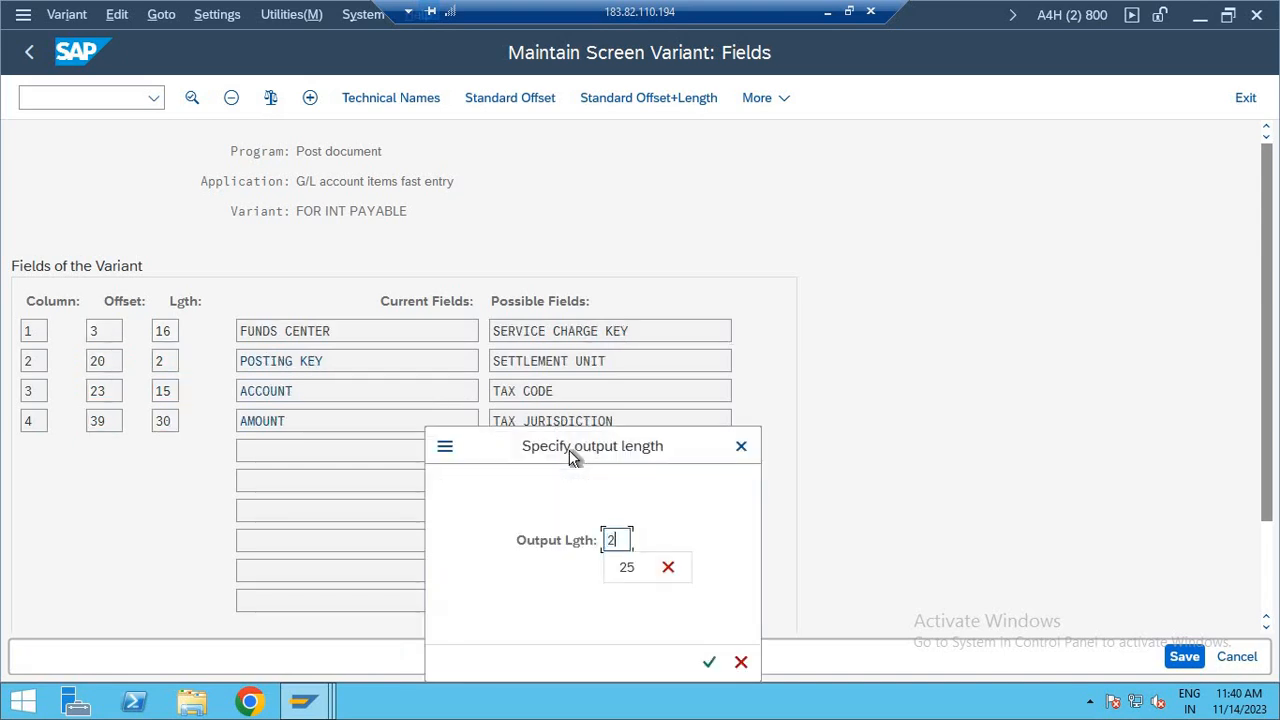
type("0")
key("Return")
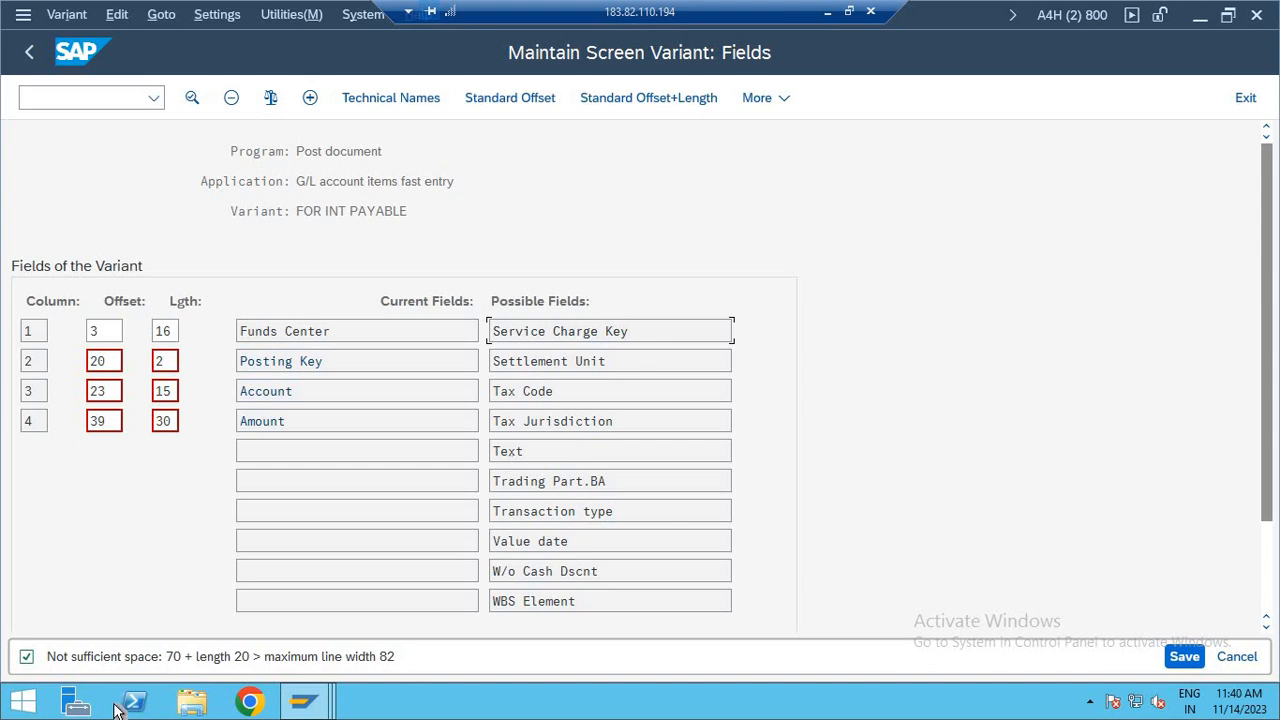
double_click(571, 452)
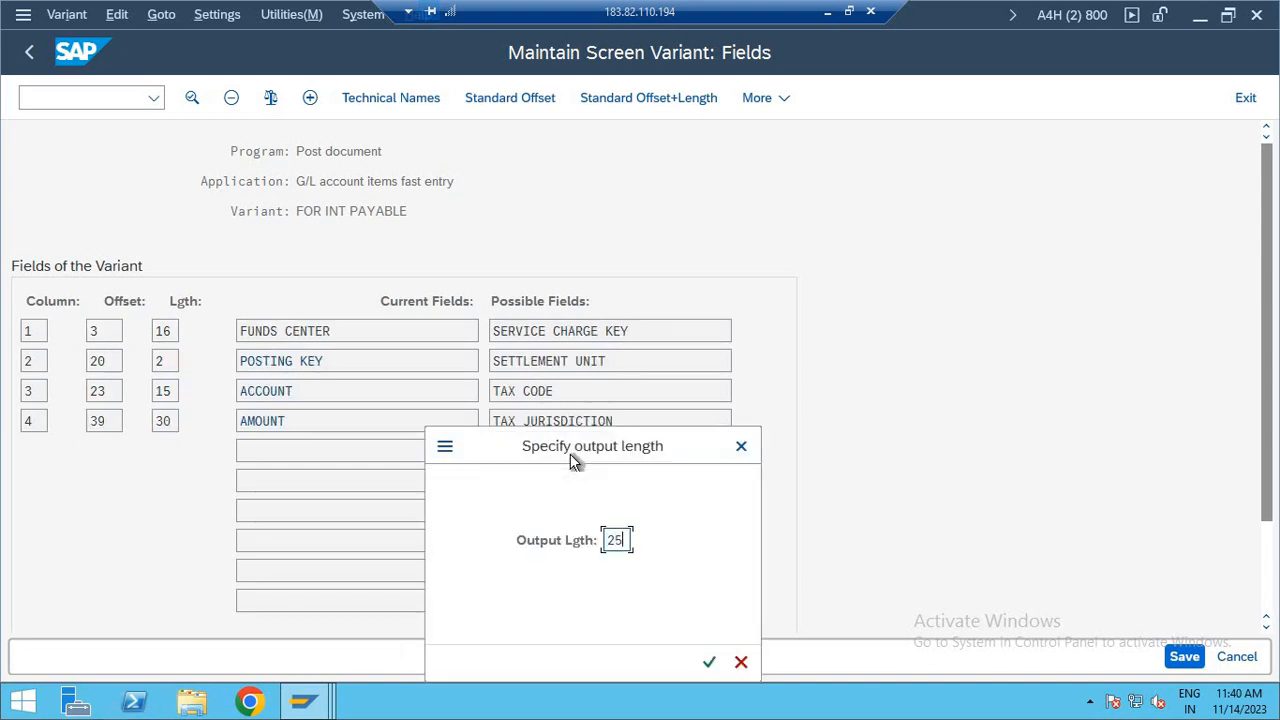
key("Return")
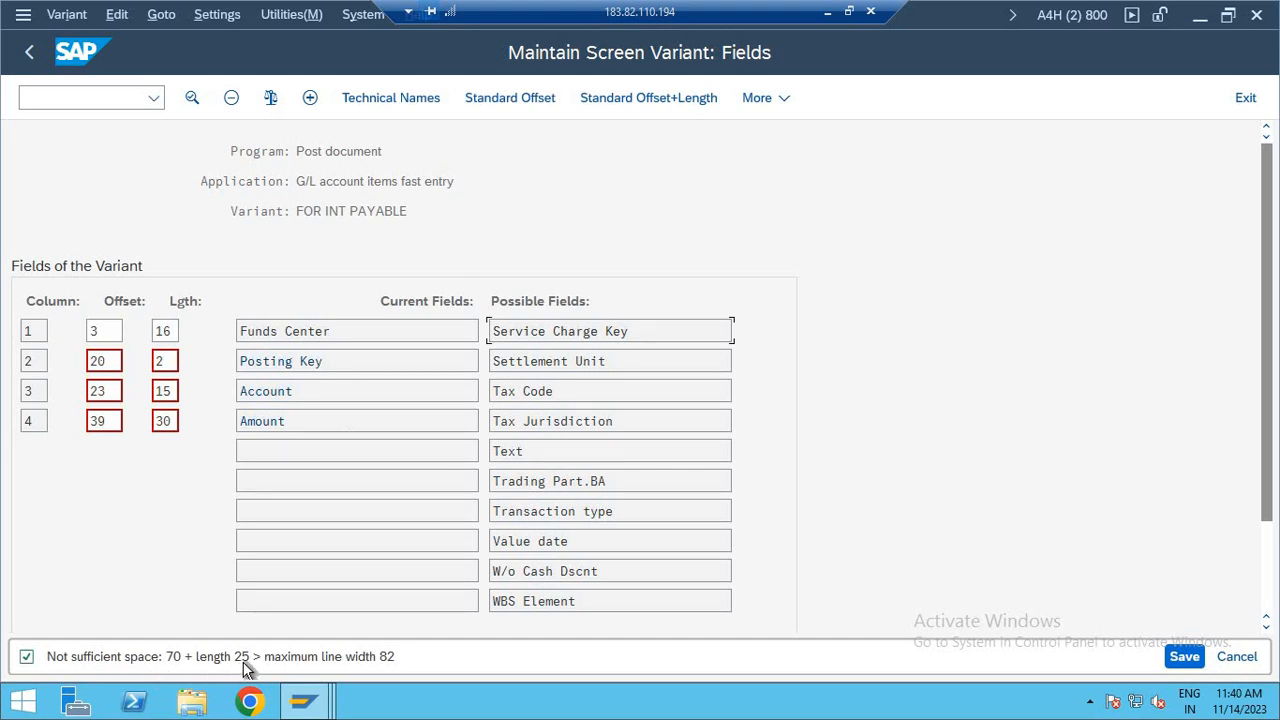
double_click(563, 453)
key("Return")
double_click(646, 451)
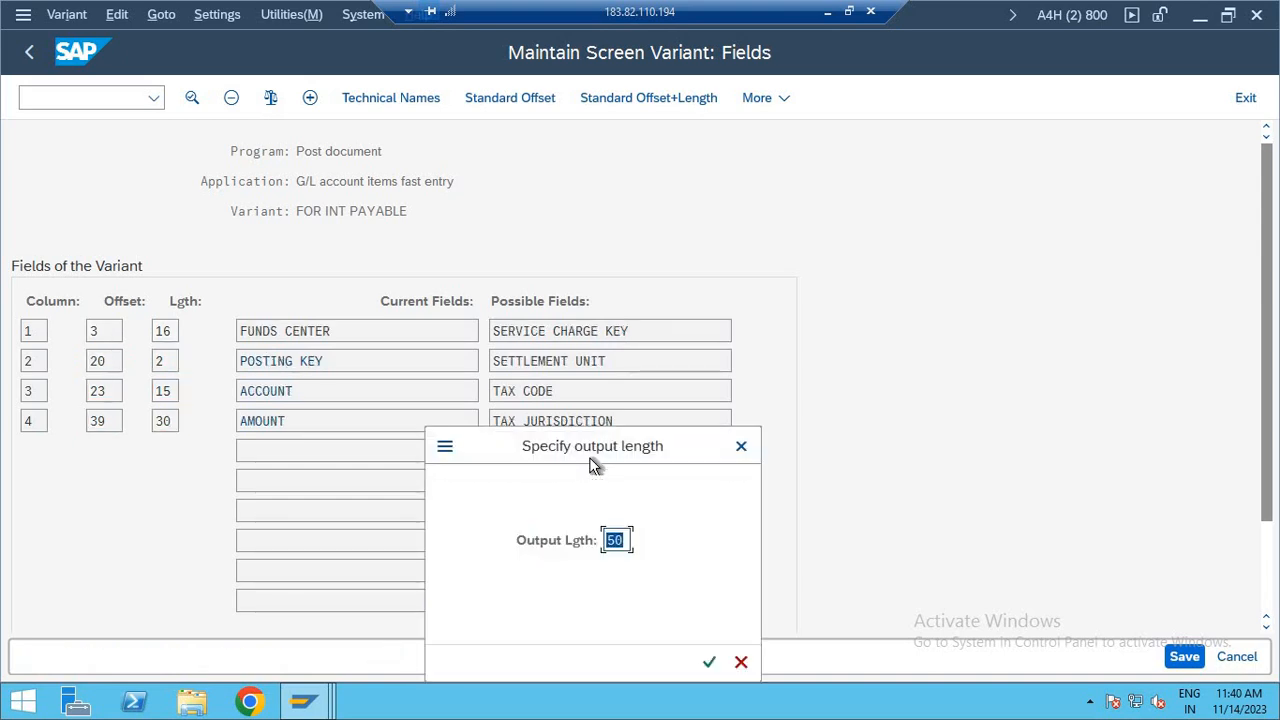
type("14")
key("Return")
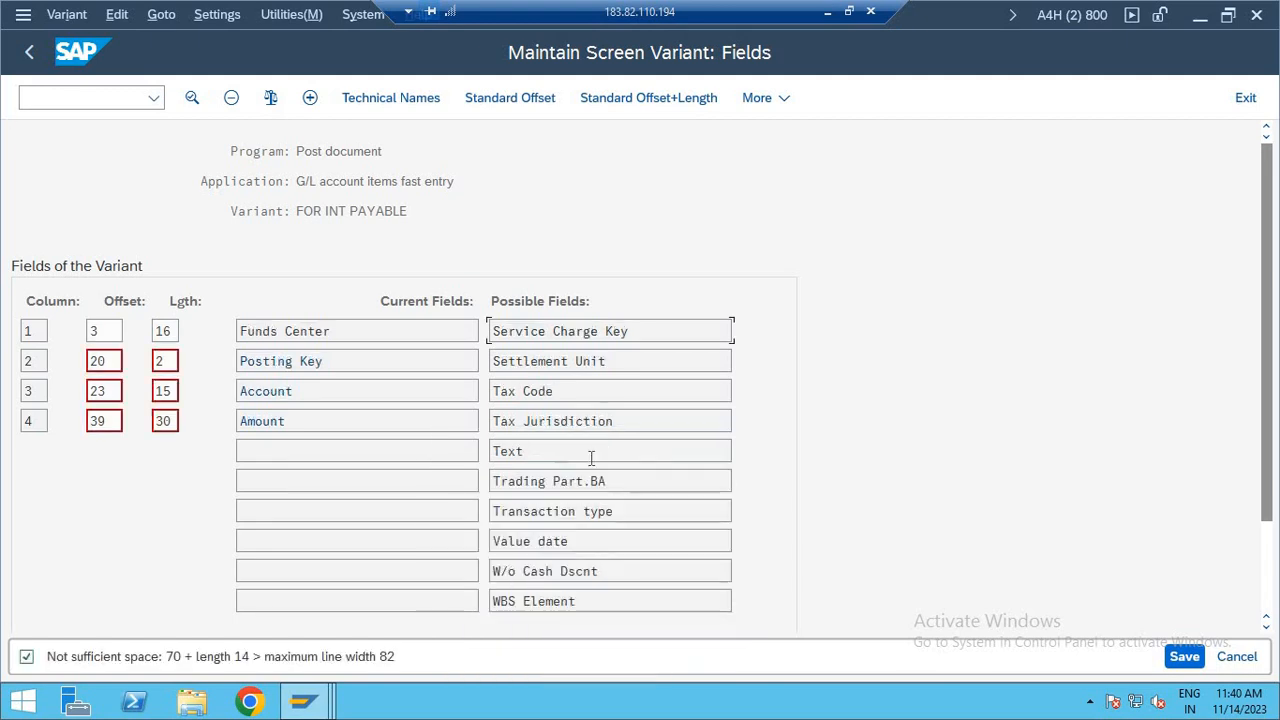
- Delete the Funds Center field and retry Text at output lengths 25 and 36
right_click(413, 330)
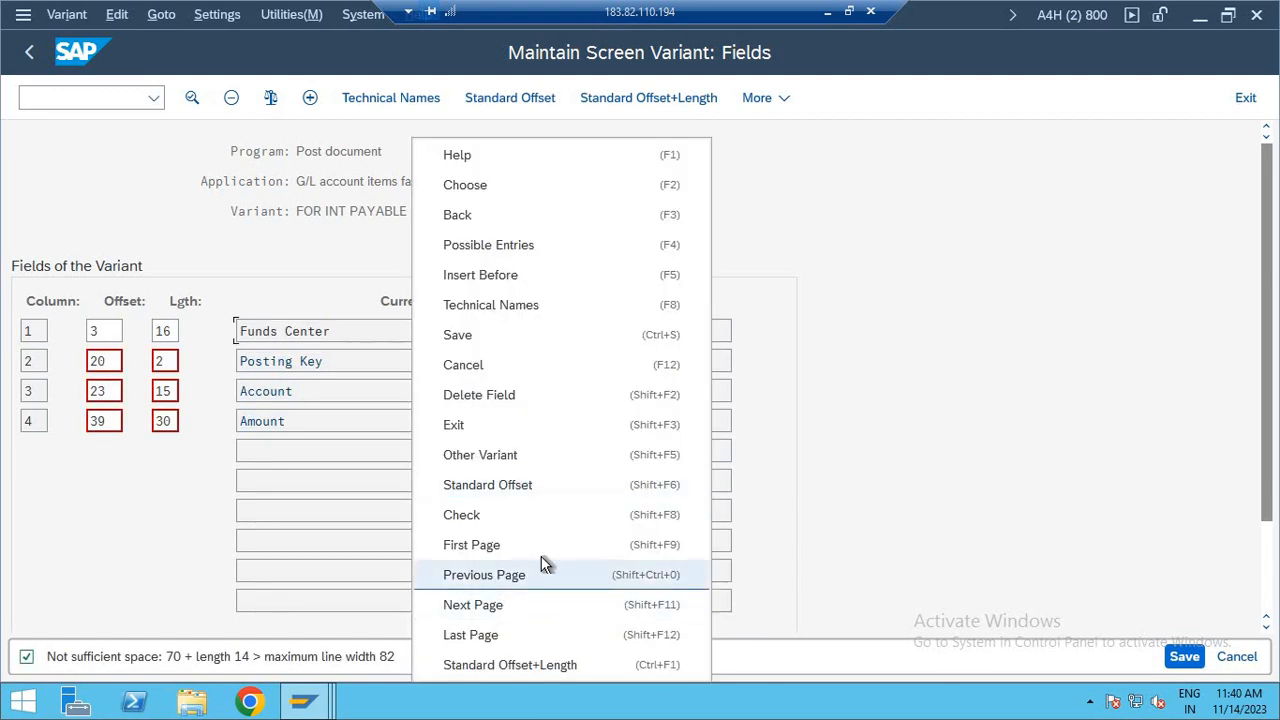
left_click(582, 392)
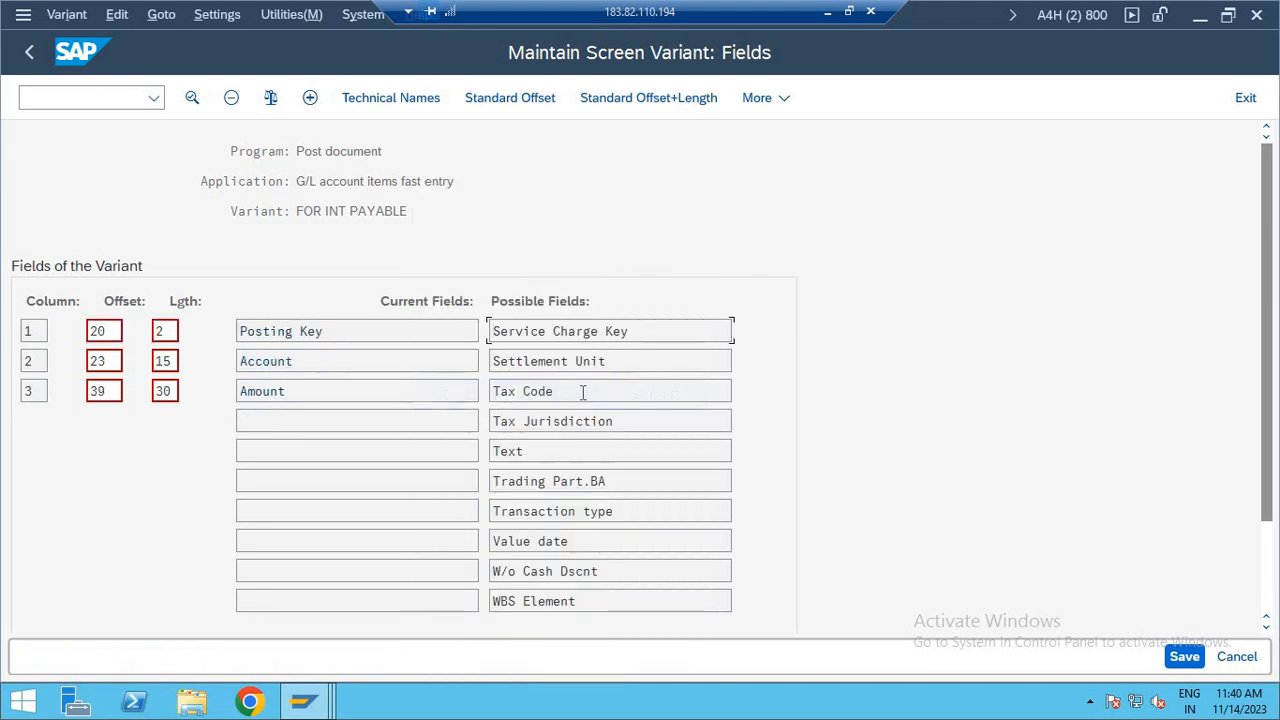
double_click(548, 451)
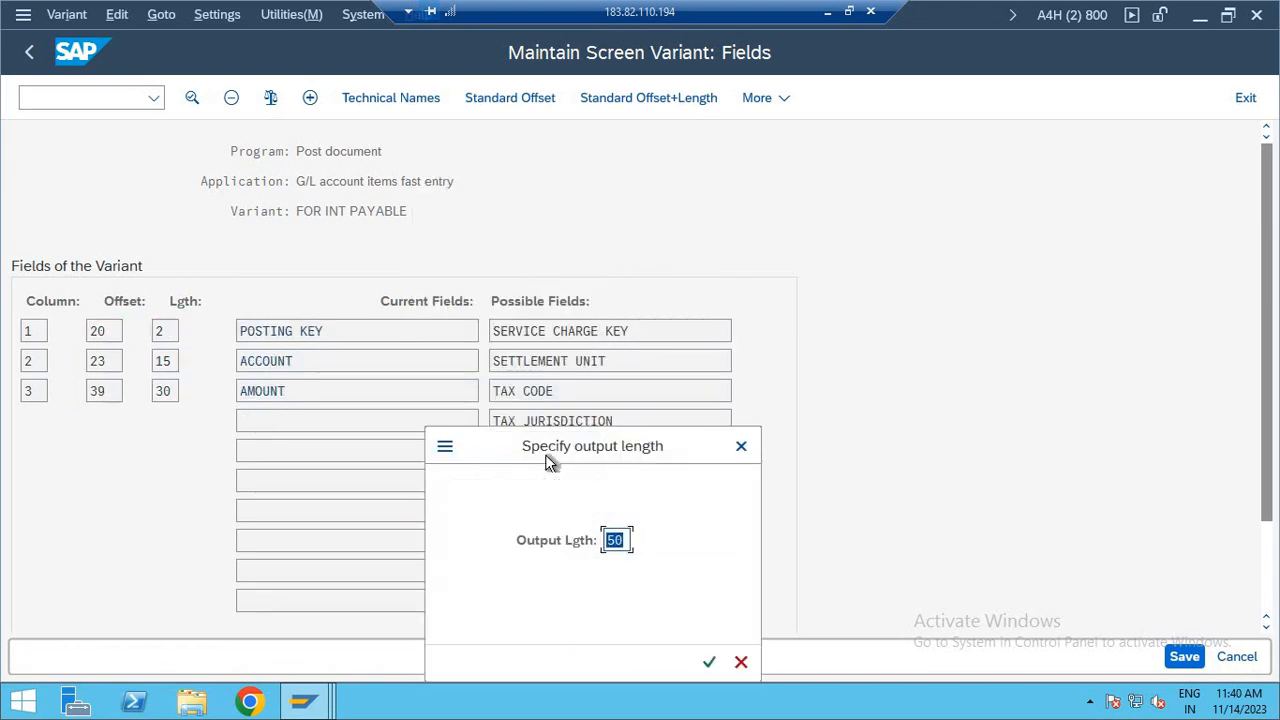
type("25")
key("Return")
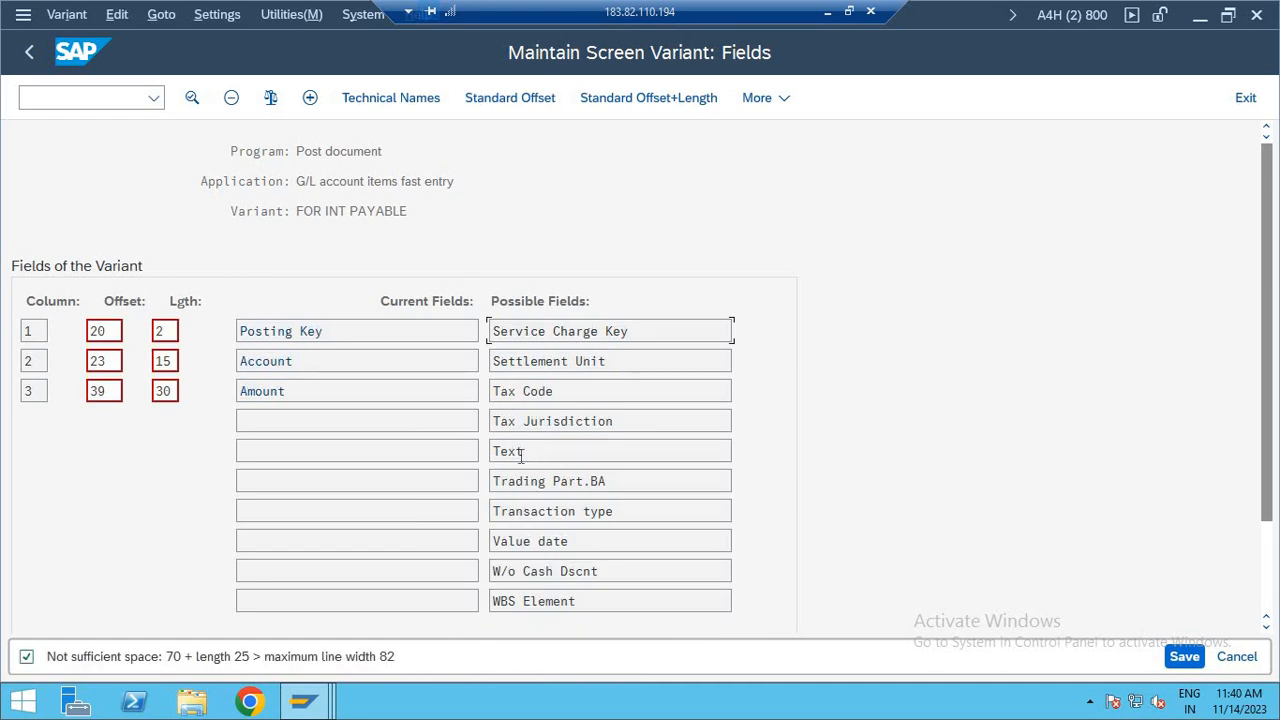
left_click(520, 452)
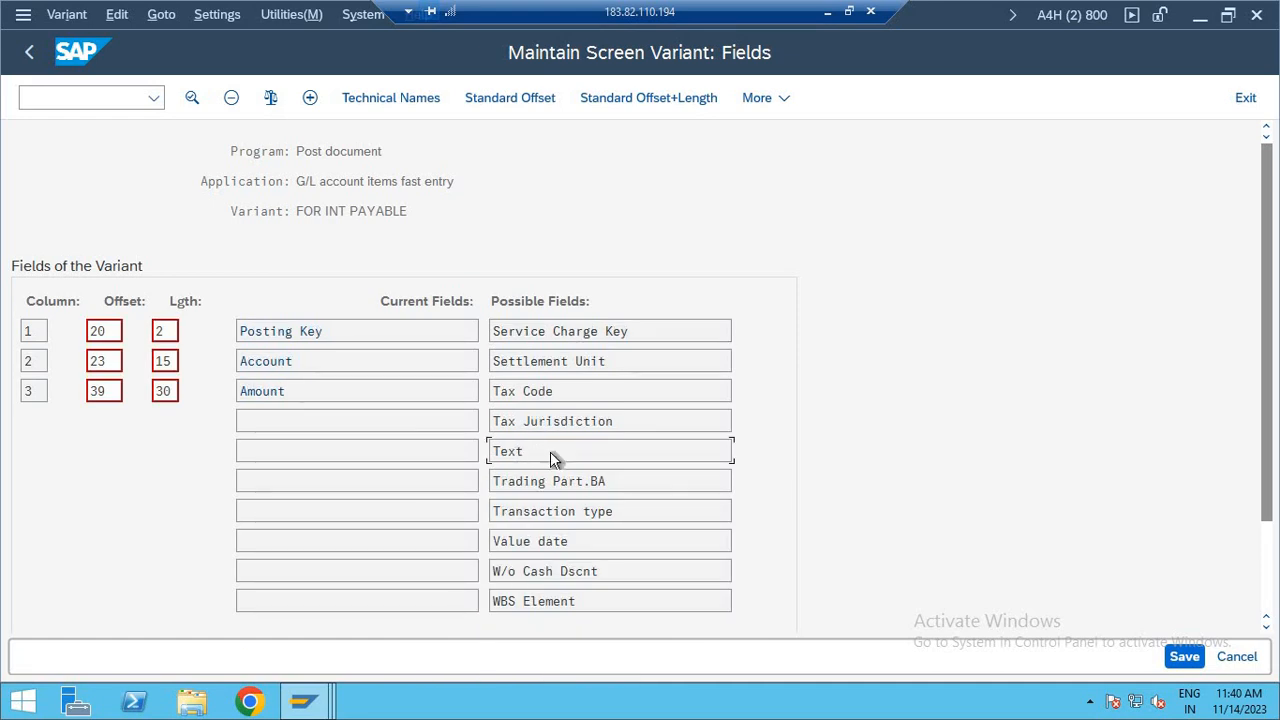
double_click(551, 454)
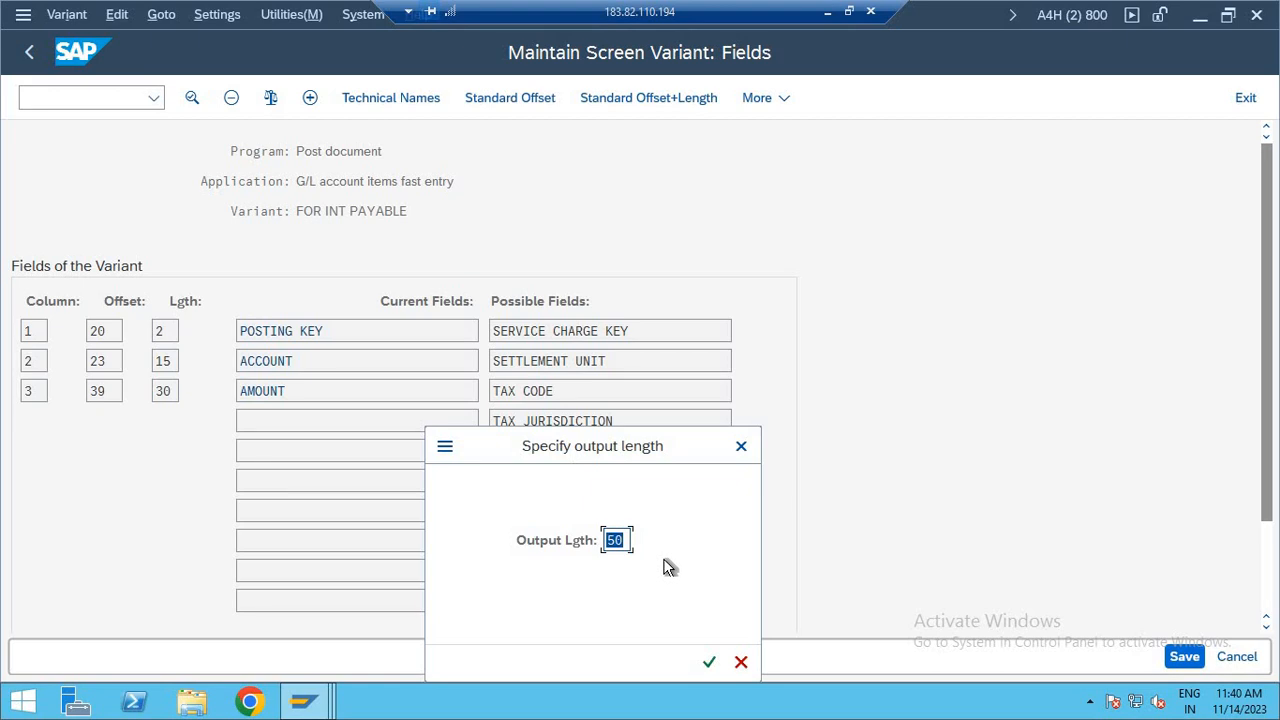
key("Return")
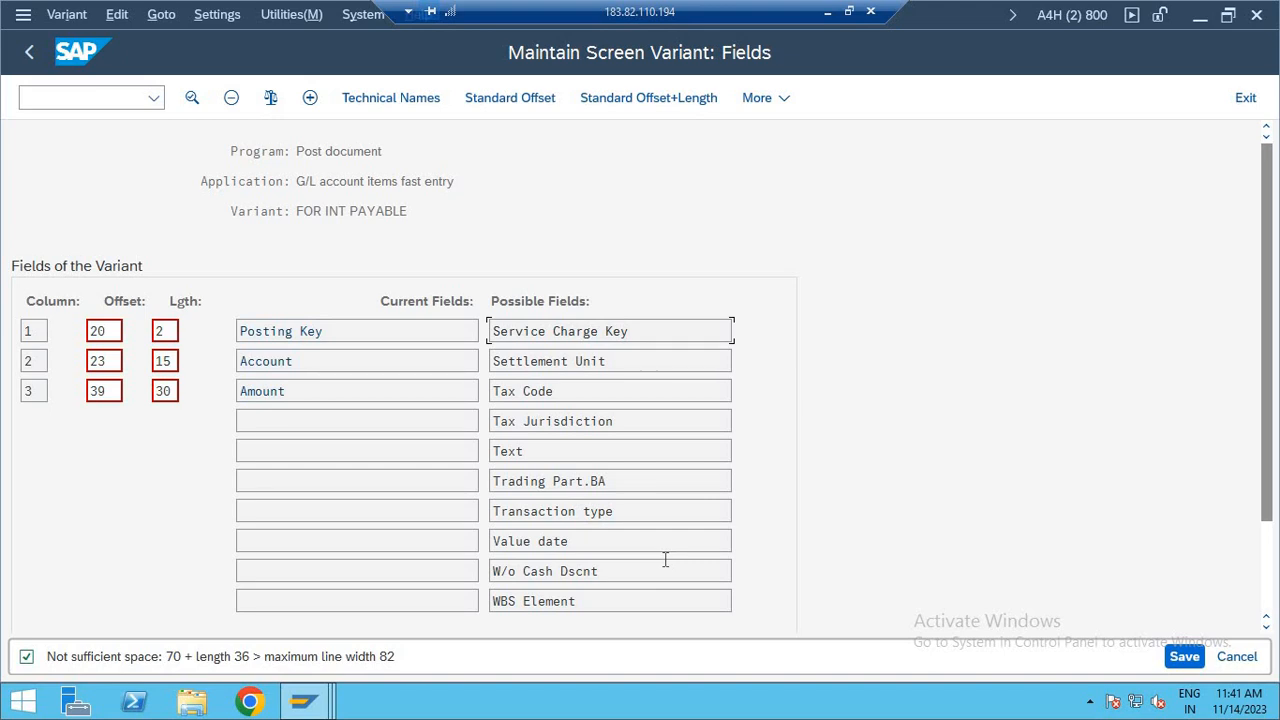
- Try Text at length 78, rejected above the 50 maximum, then at 30
double_click(590, 460)
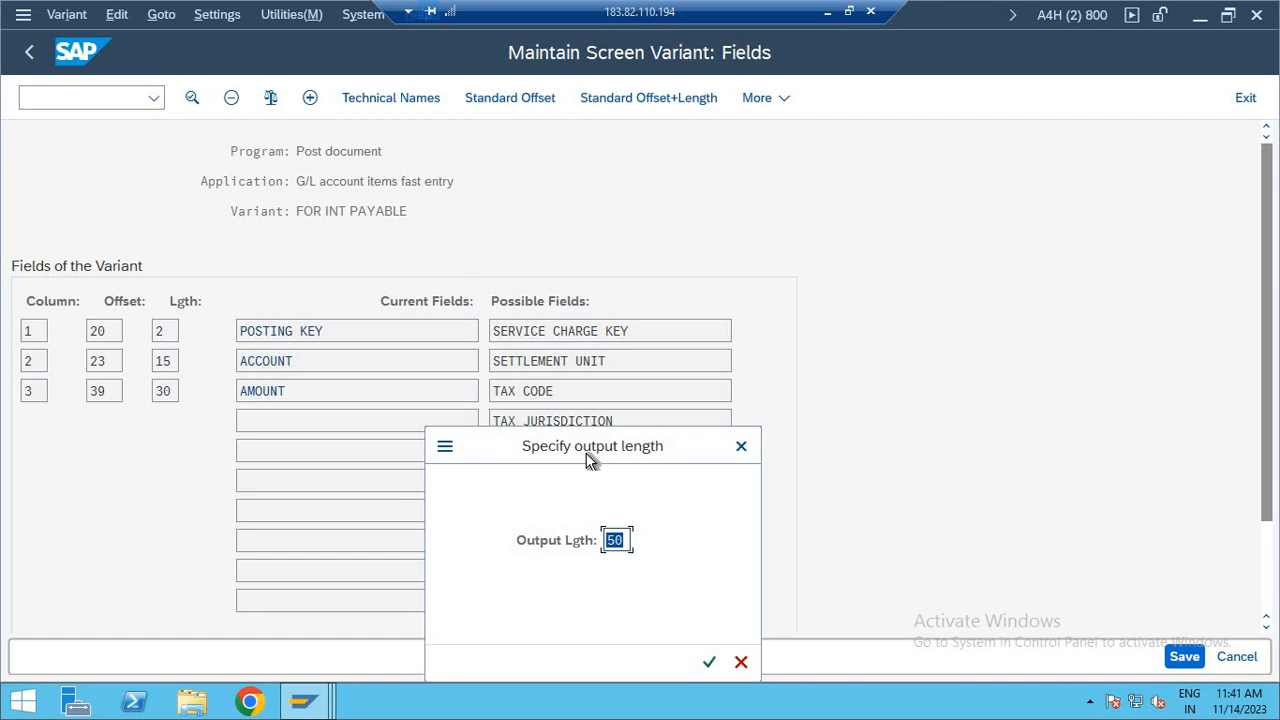
type("78")
key("Return")
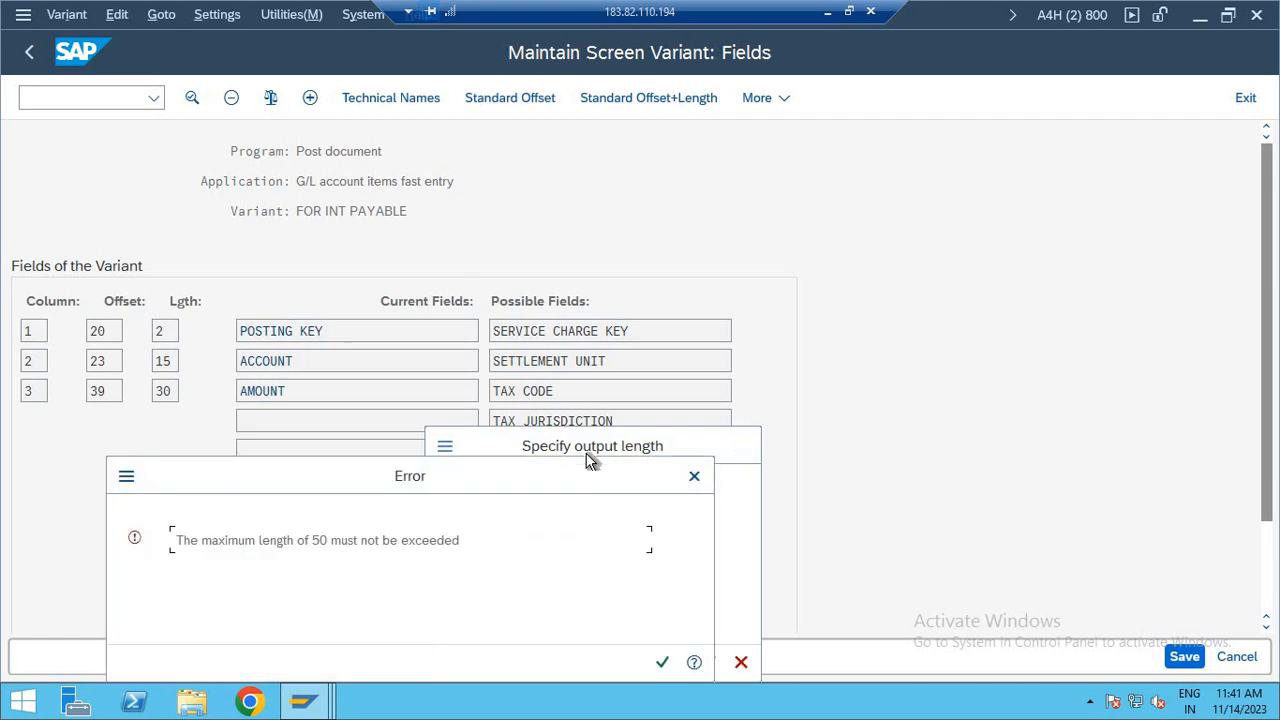
key("Return")
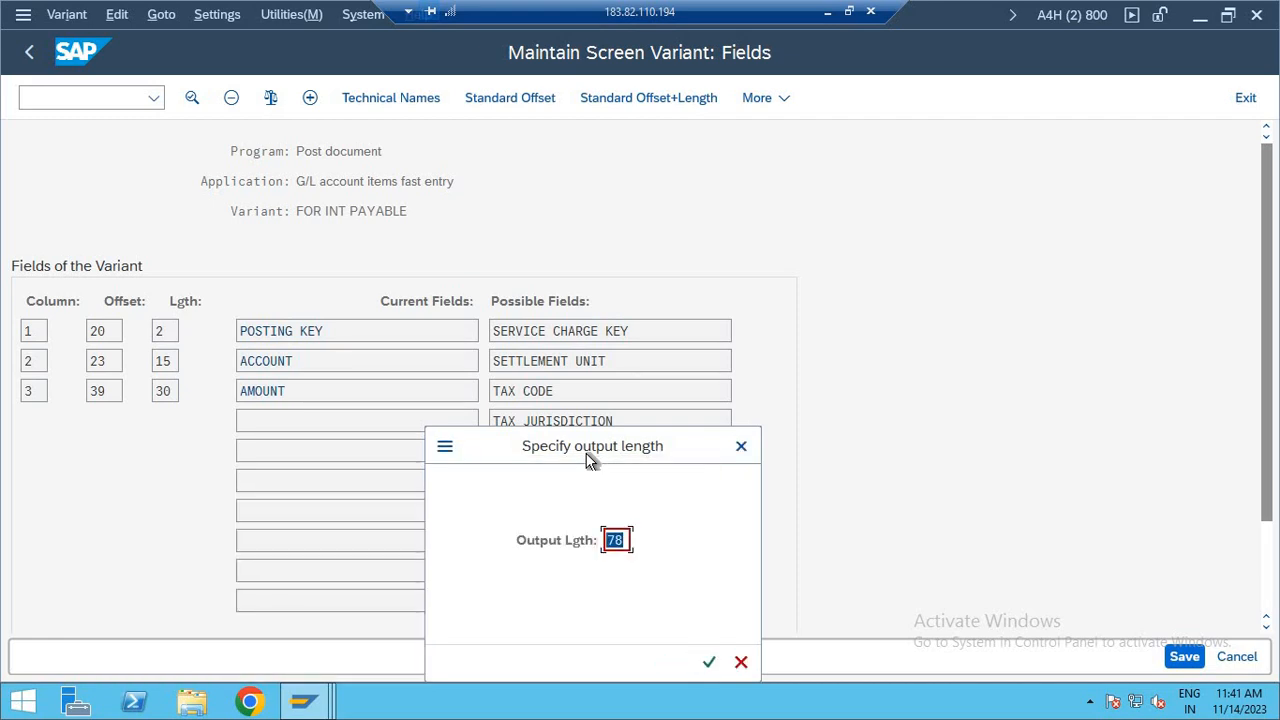
type("3")
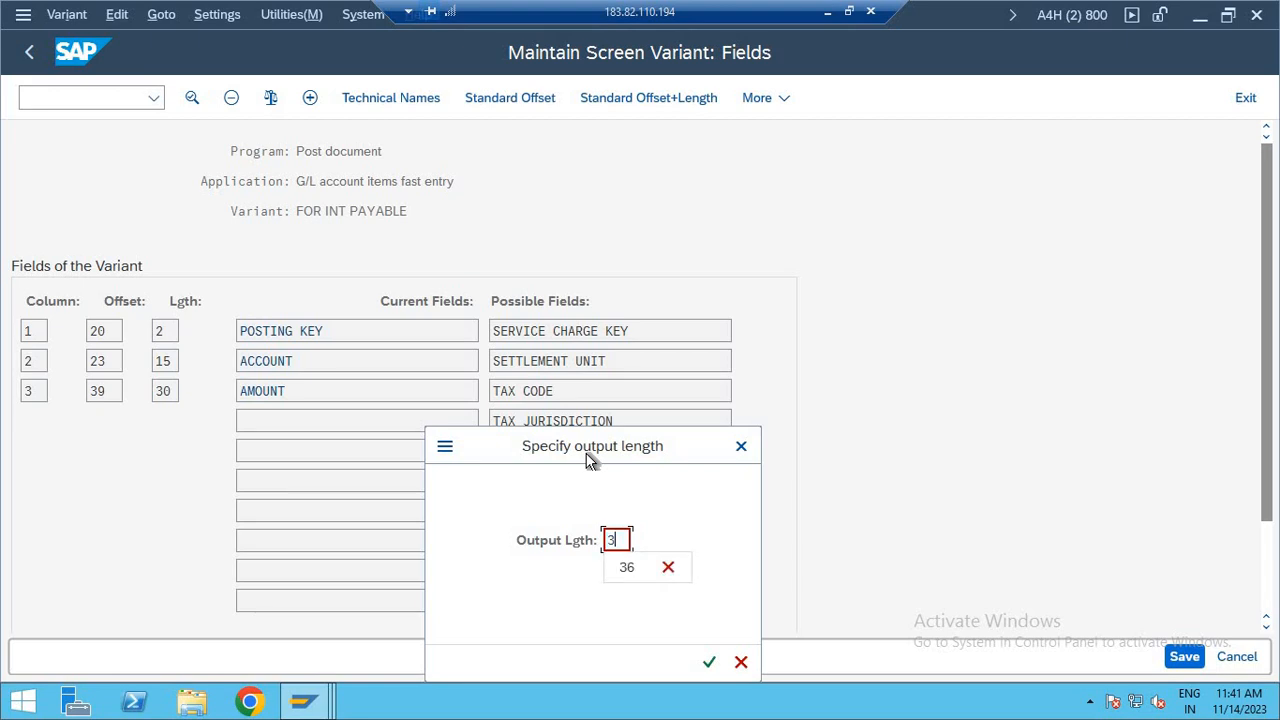
type("0")
key("Return")
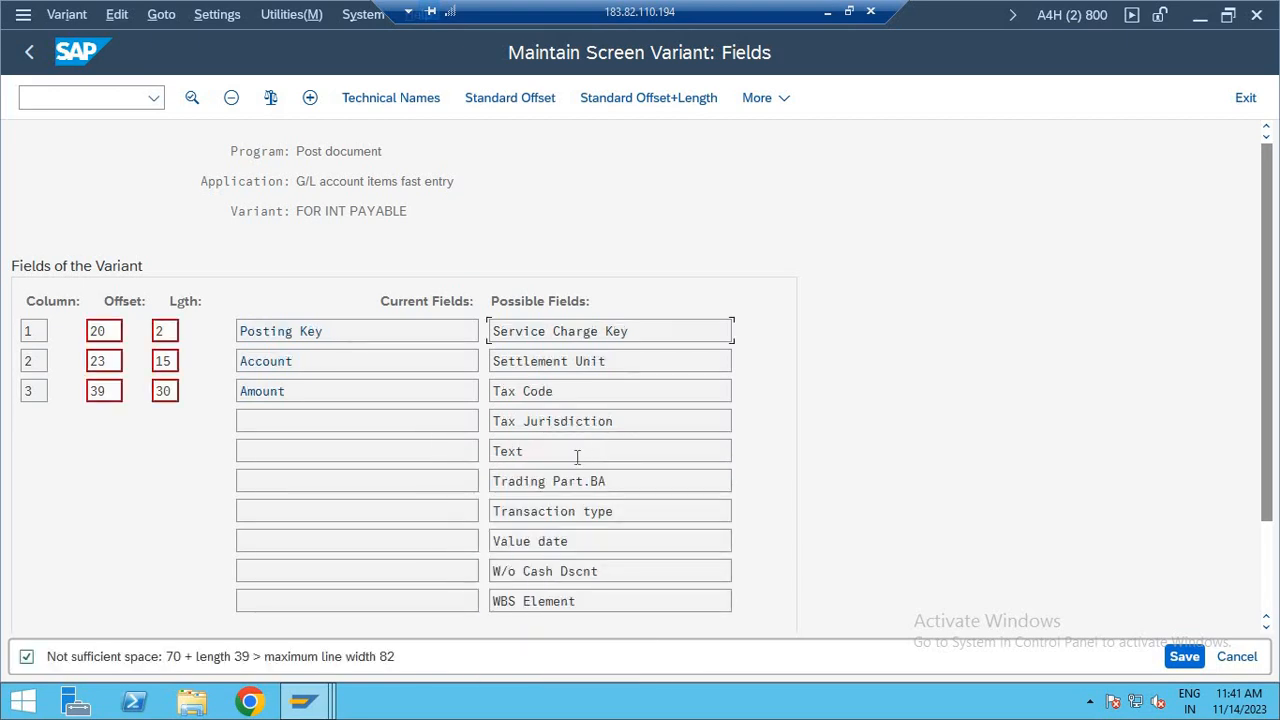
- Try Text at length 49, then save variant 23245 and accept the workbench request
double_click(575, 455)
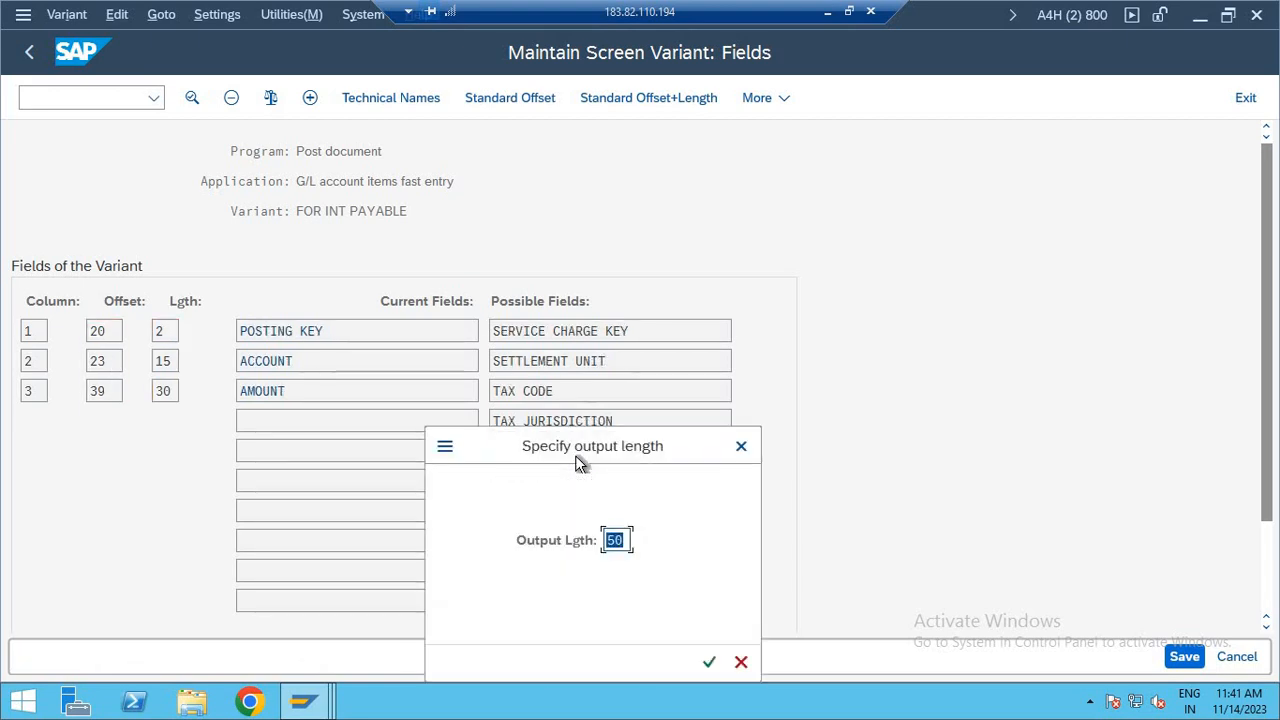
type("49")
key("Return")
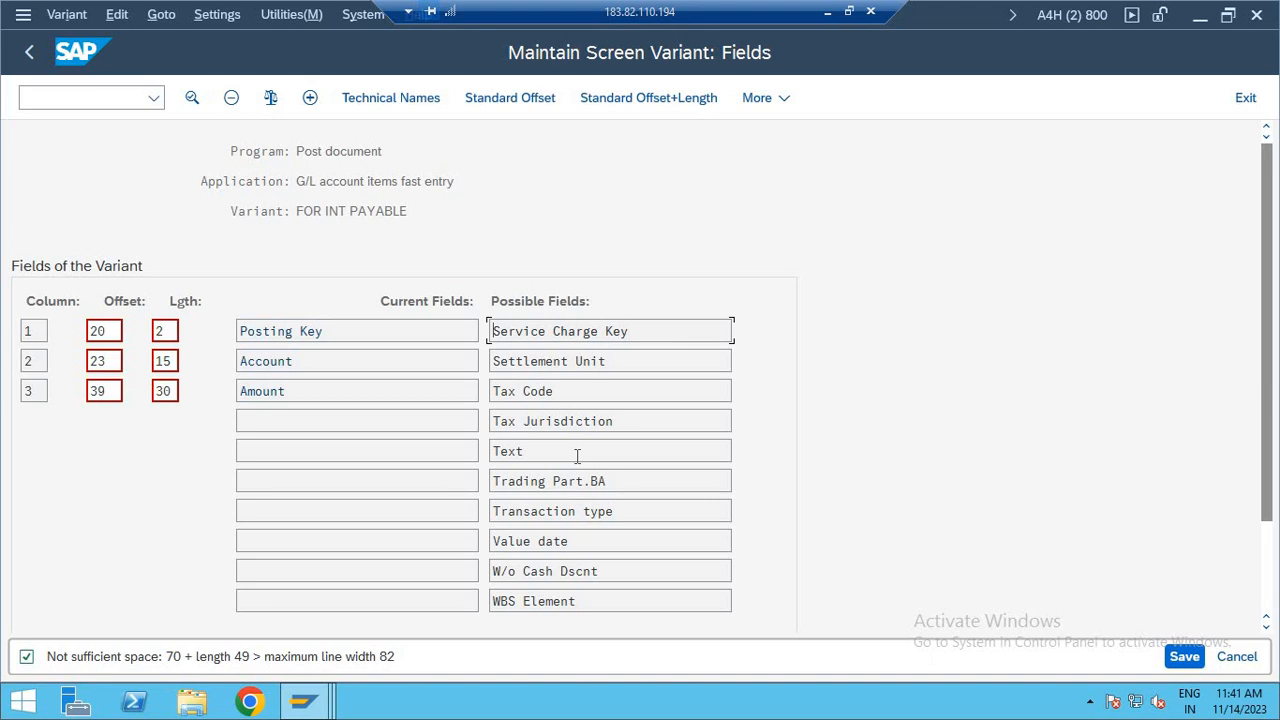
key("ctrl+s")
key("Return")
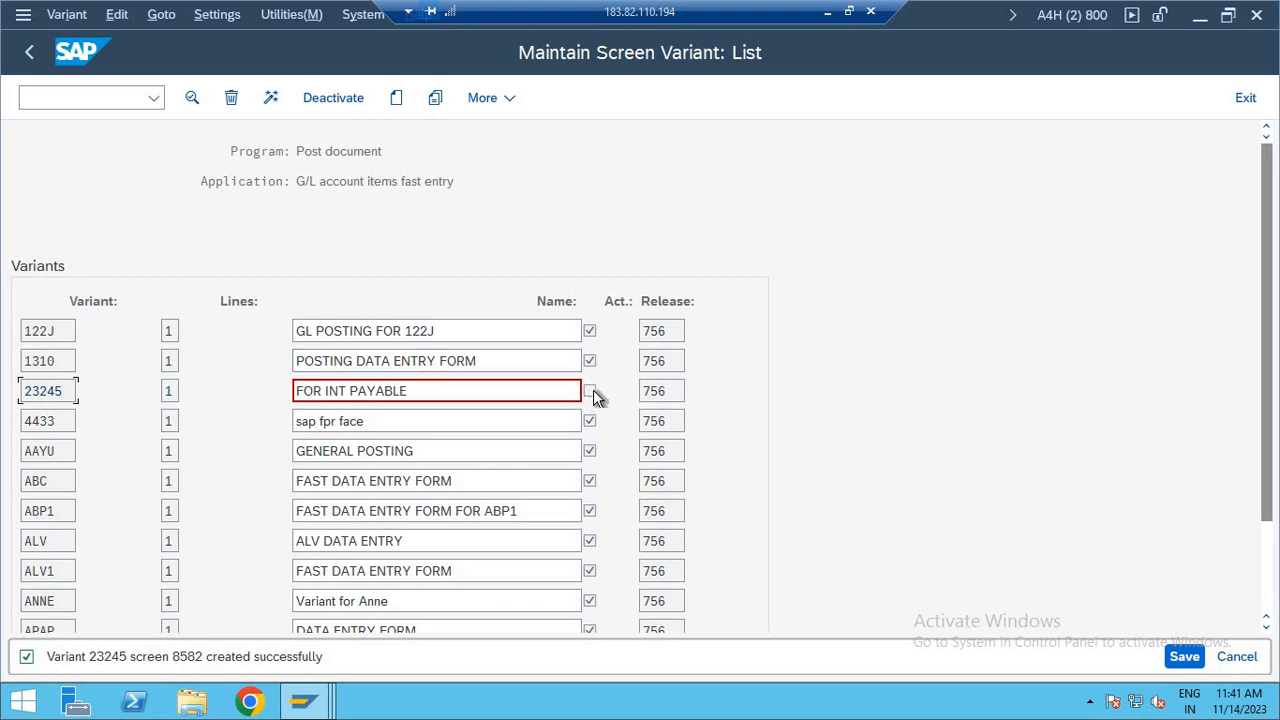
- Activate screen variant 23245 'FOR INT PAYABLE', then return to SAP Easy Access with /N
left_click(274, 97)
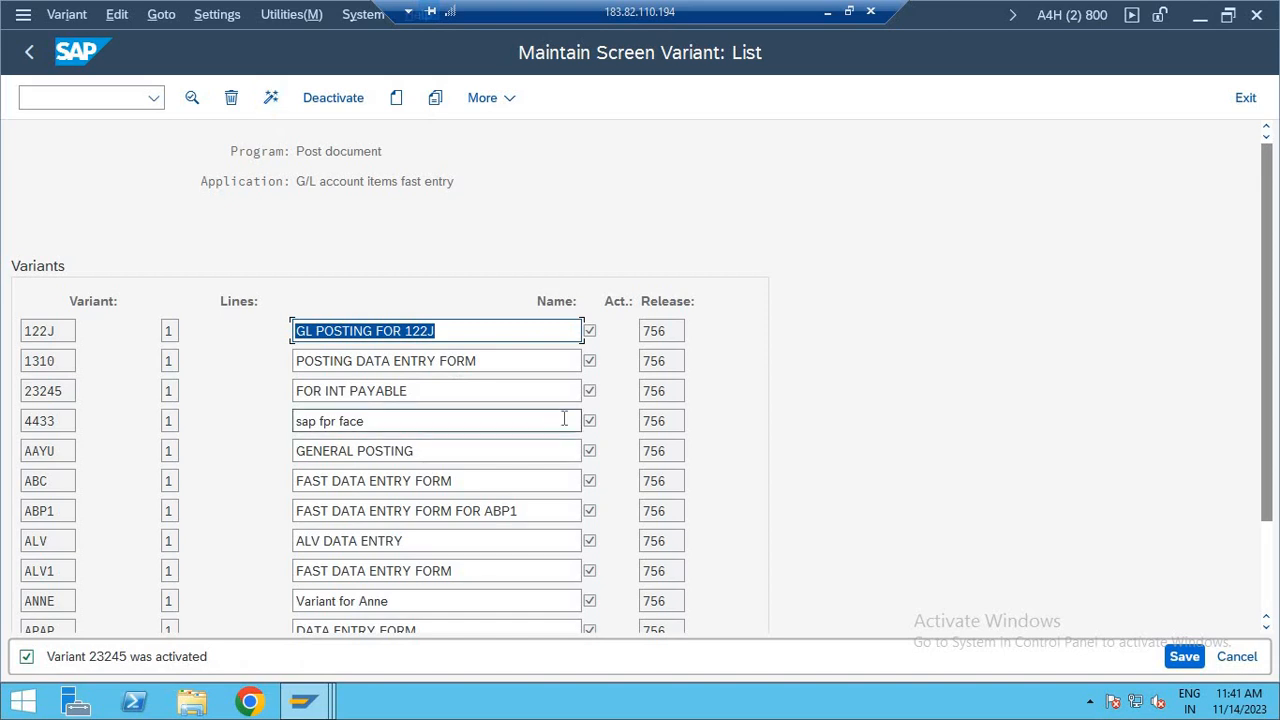
left_click(80, 99)
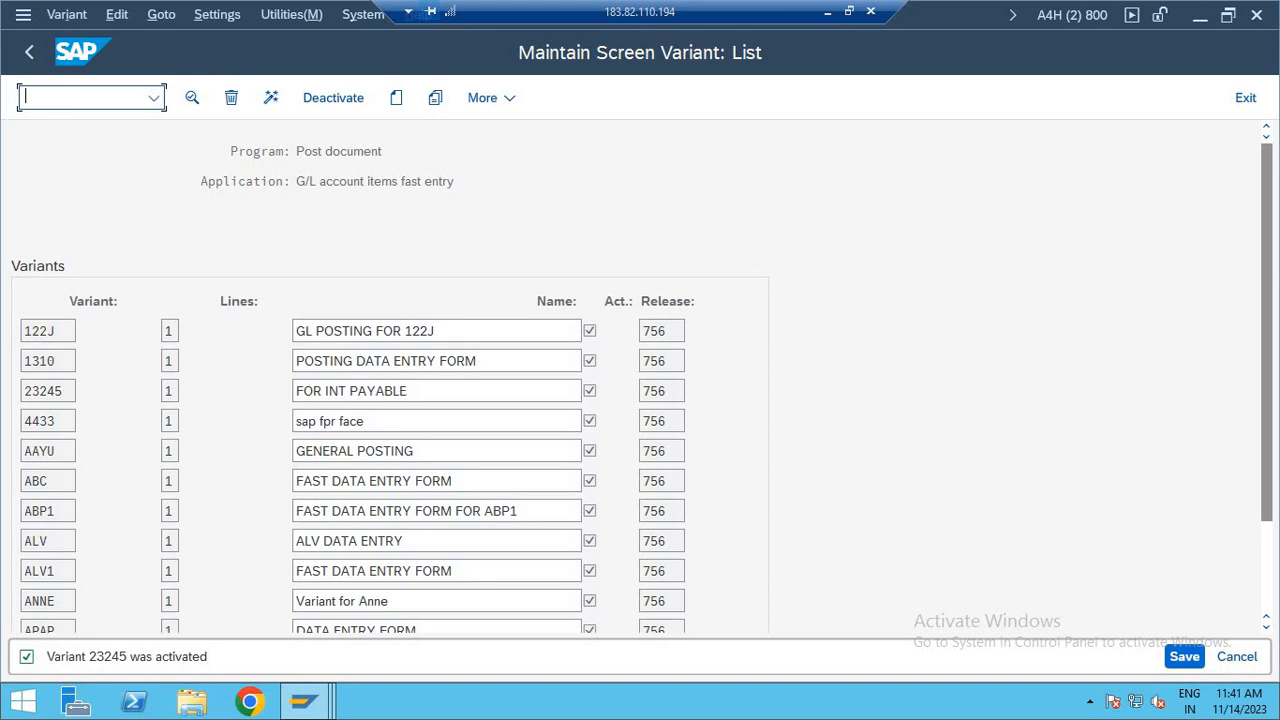
type("/N")
key("Return")
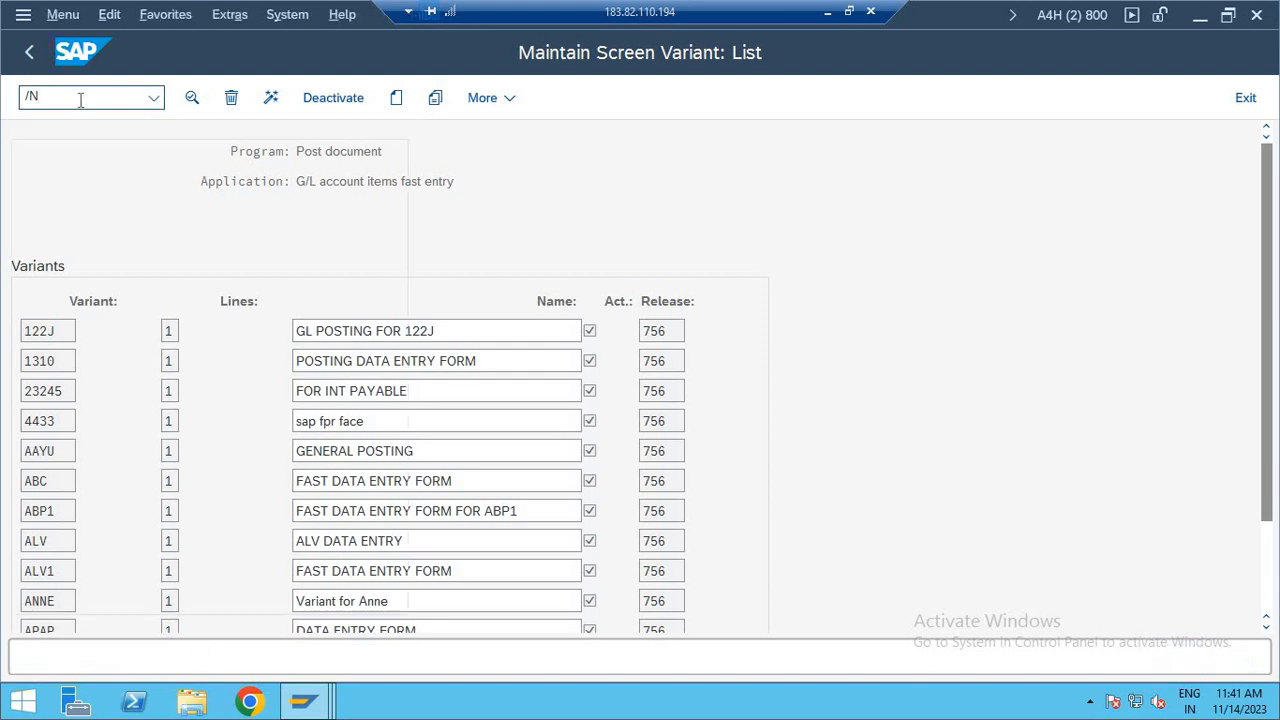